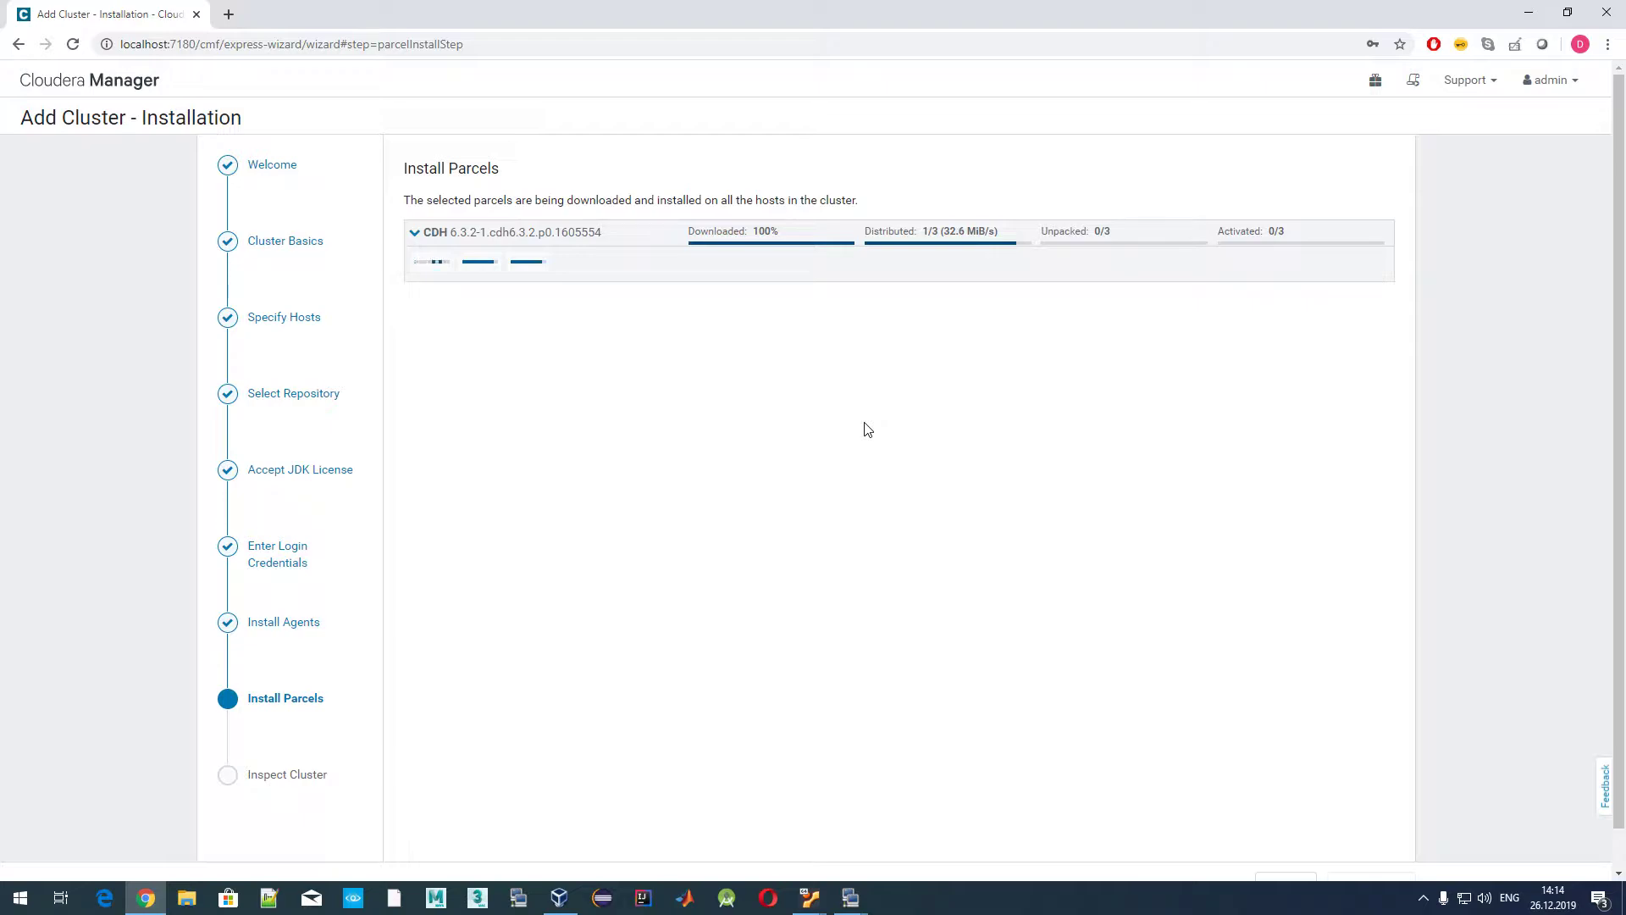
Check the parcel distribution and activation details of each host during the CDH parcel installation.
left_click_drag(251, 624, 326, 627)
left_click(440, 635)
mouse_move(481, 268)
mouse_move(430, 274)
mouse_move(545, 269)
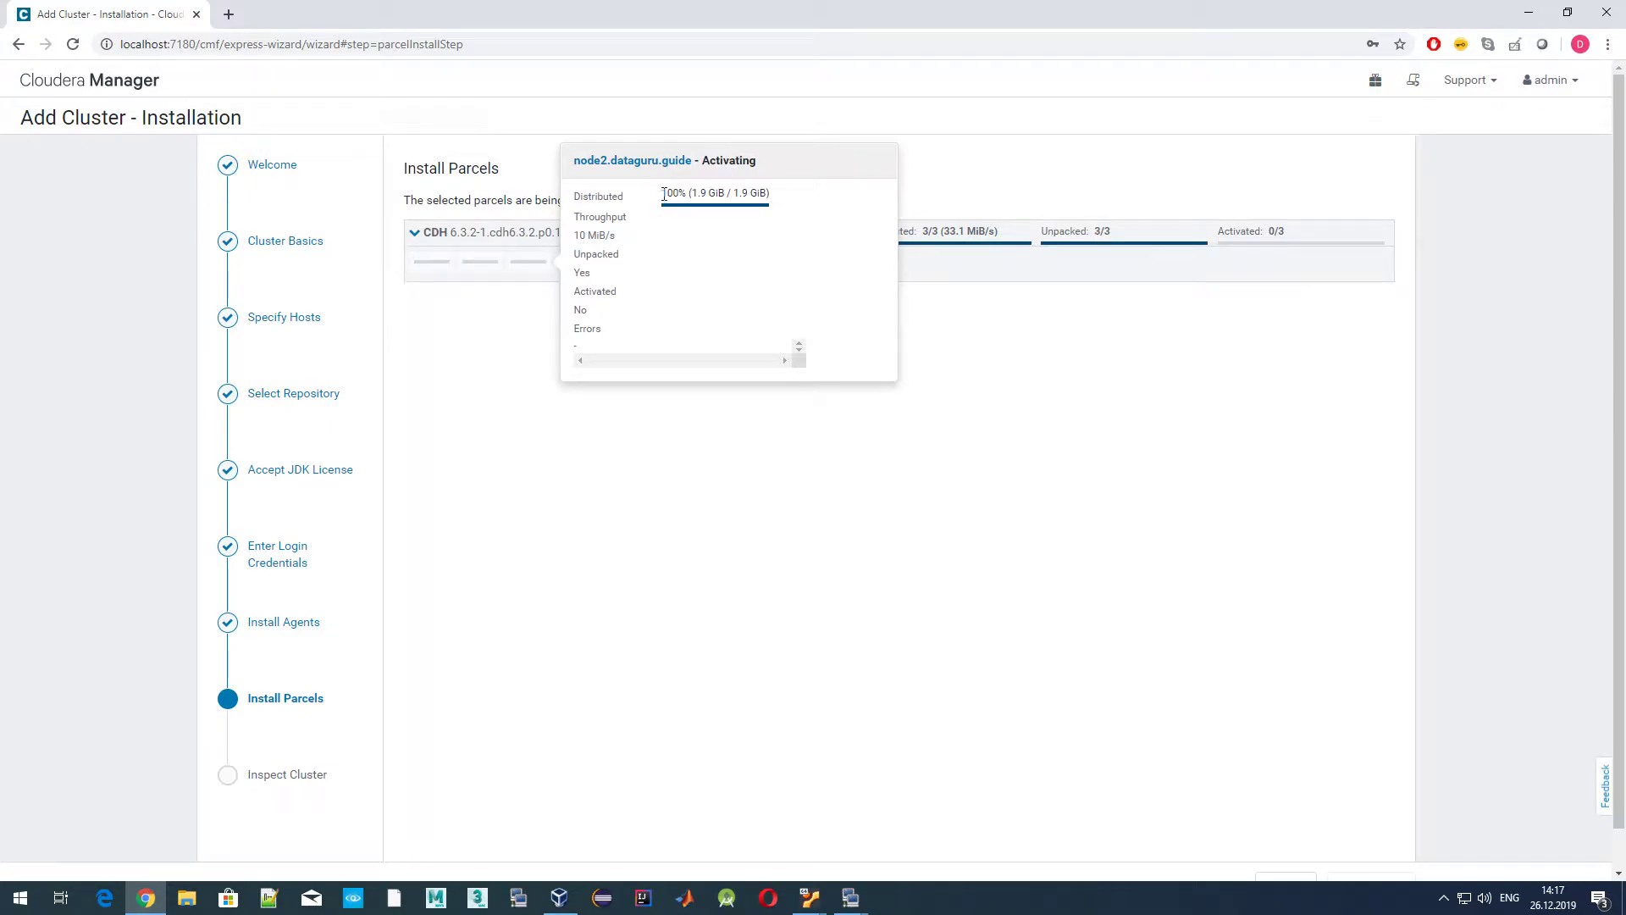
left_click_drag(692, 192, 710, 193)
left_click(692, 447)
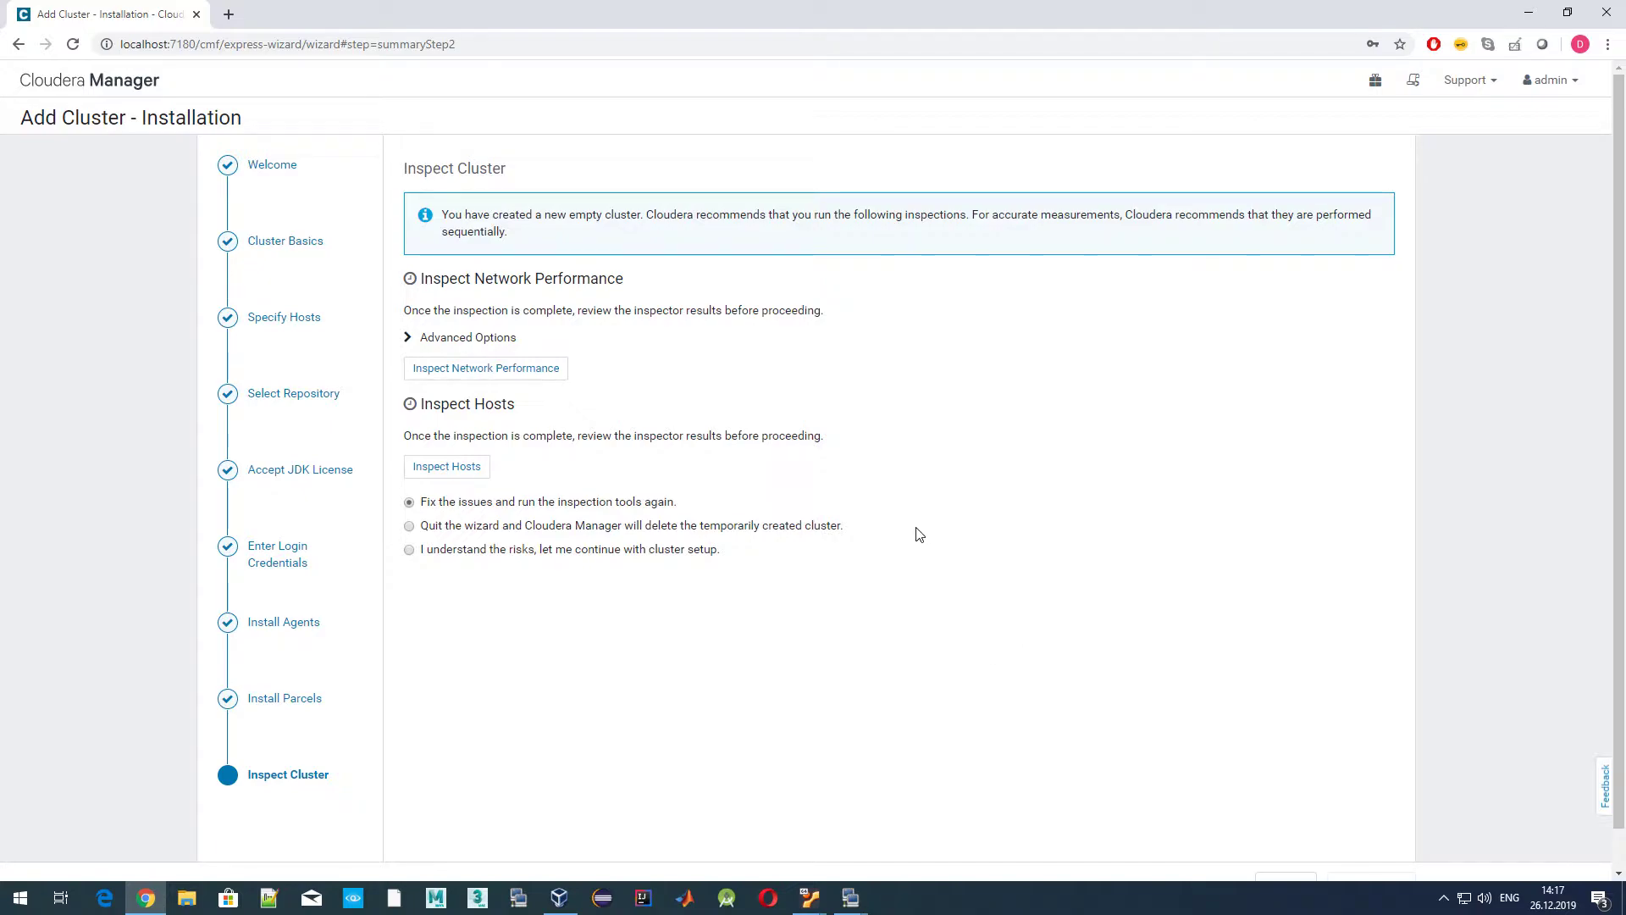
Run the network performance inspection on the new cluster and view its advanced ping options.
scroll(915, 530, "down", 1)
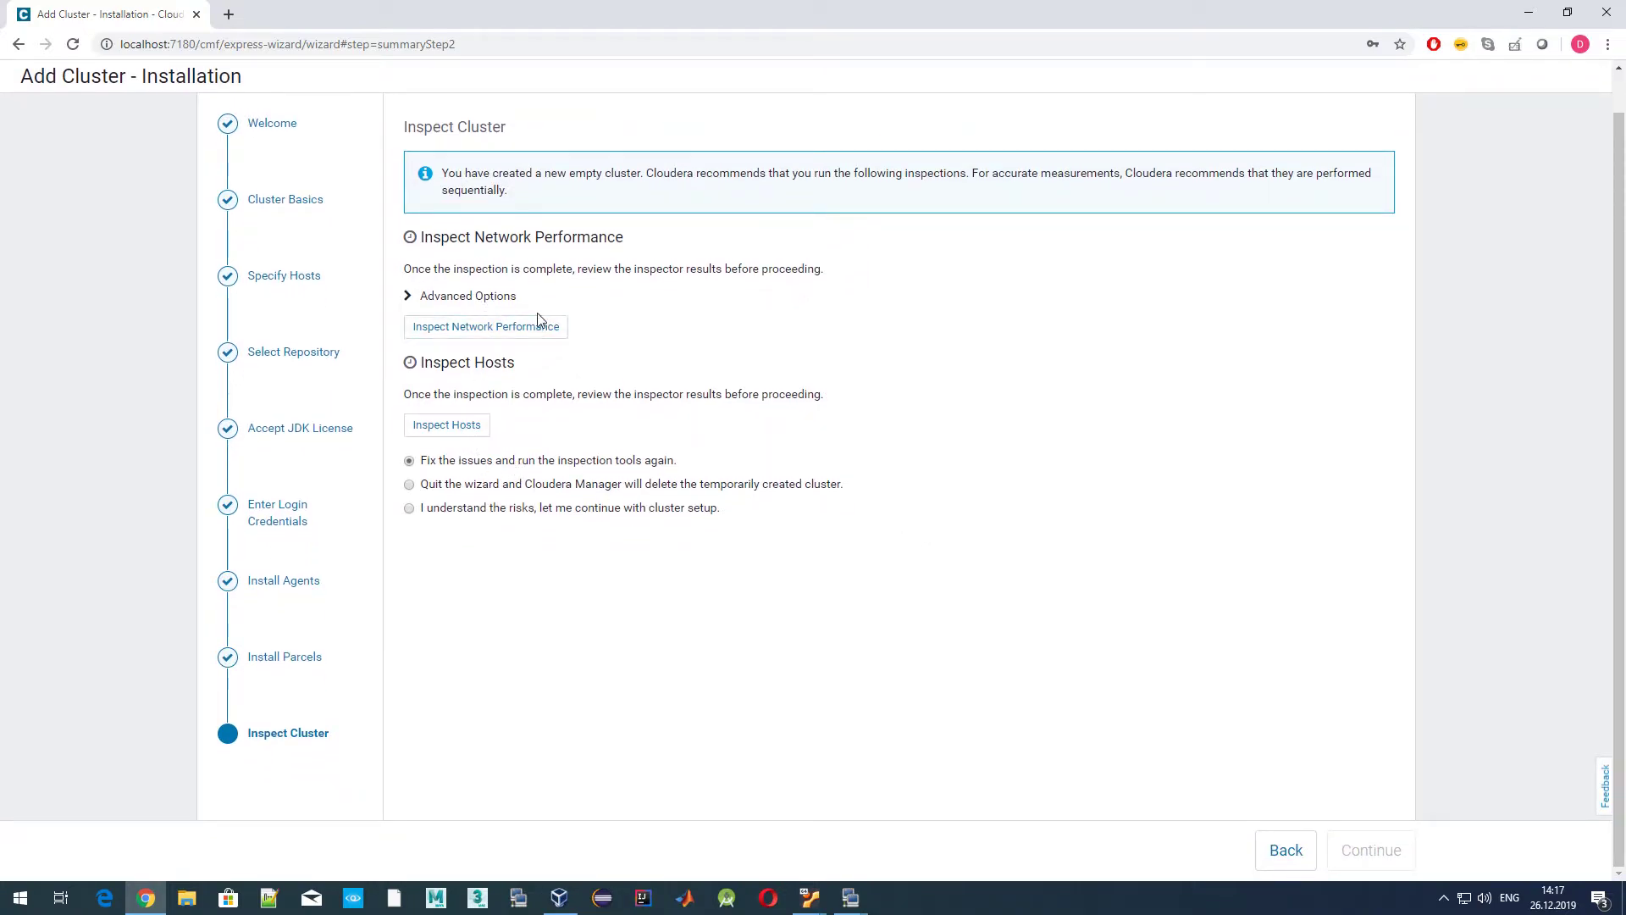
left_click(526, 334)
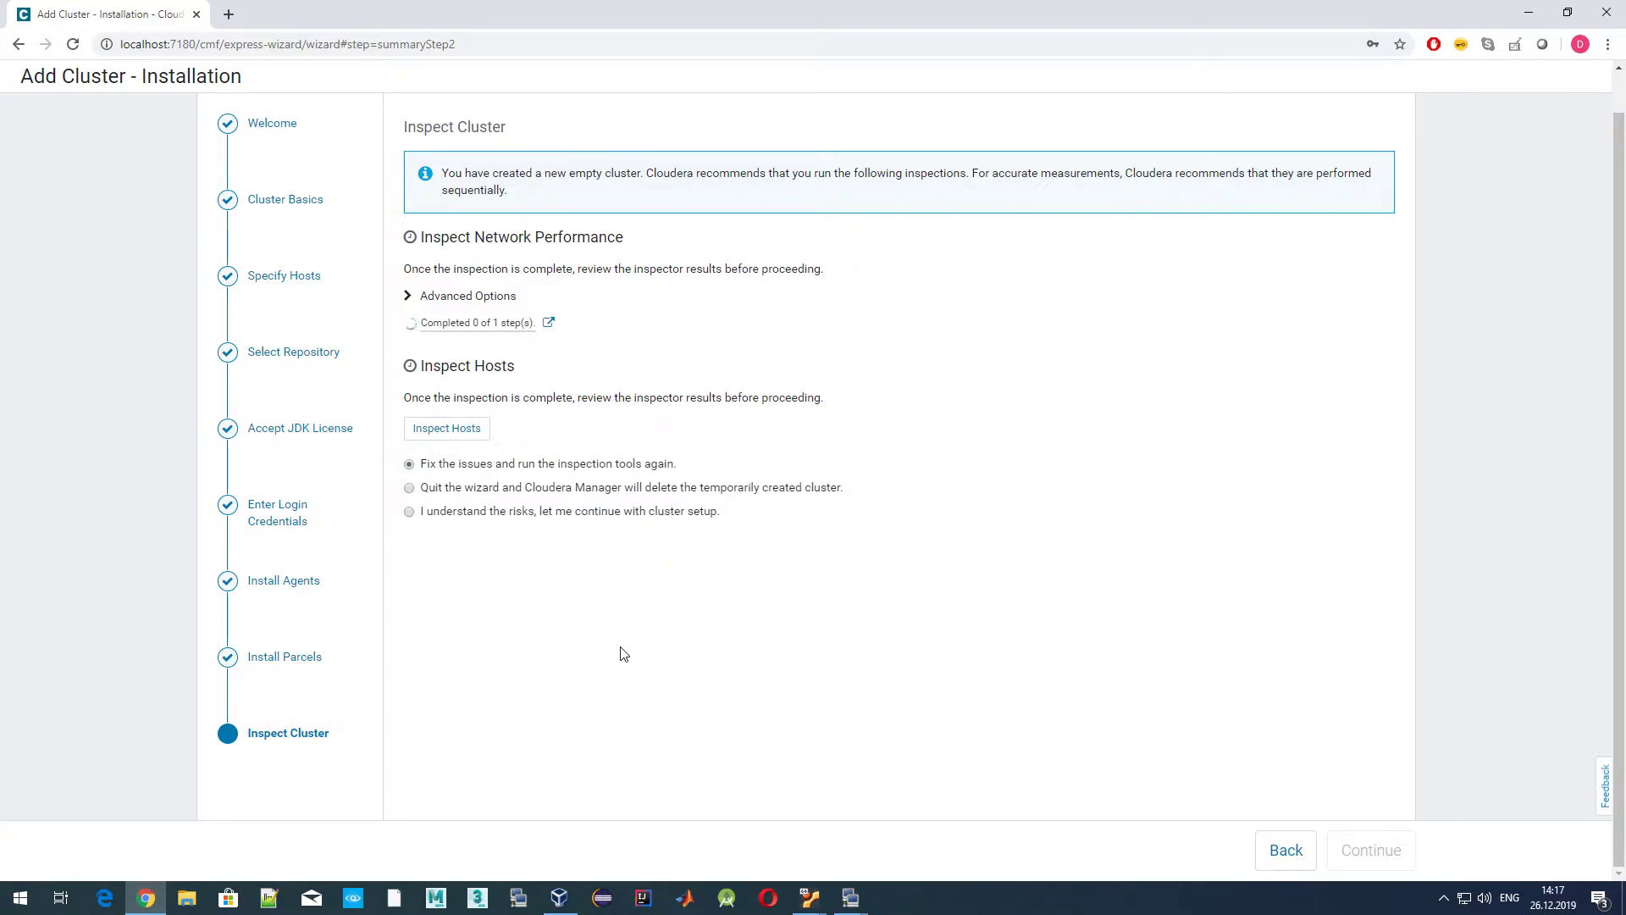
left_click(410, 297)
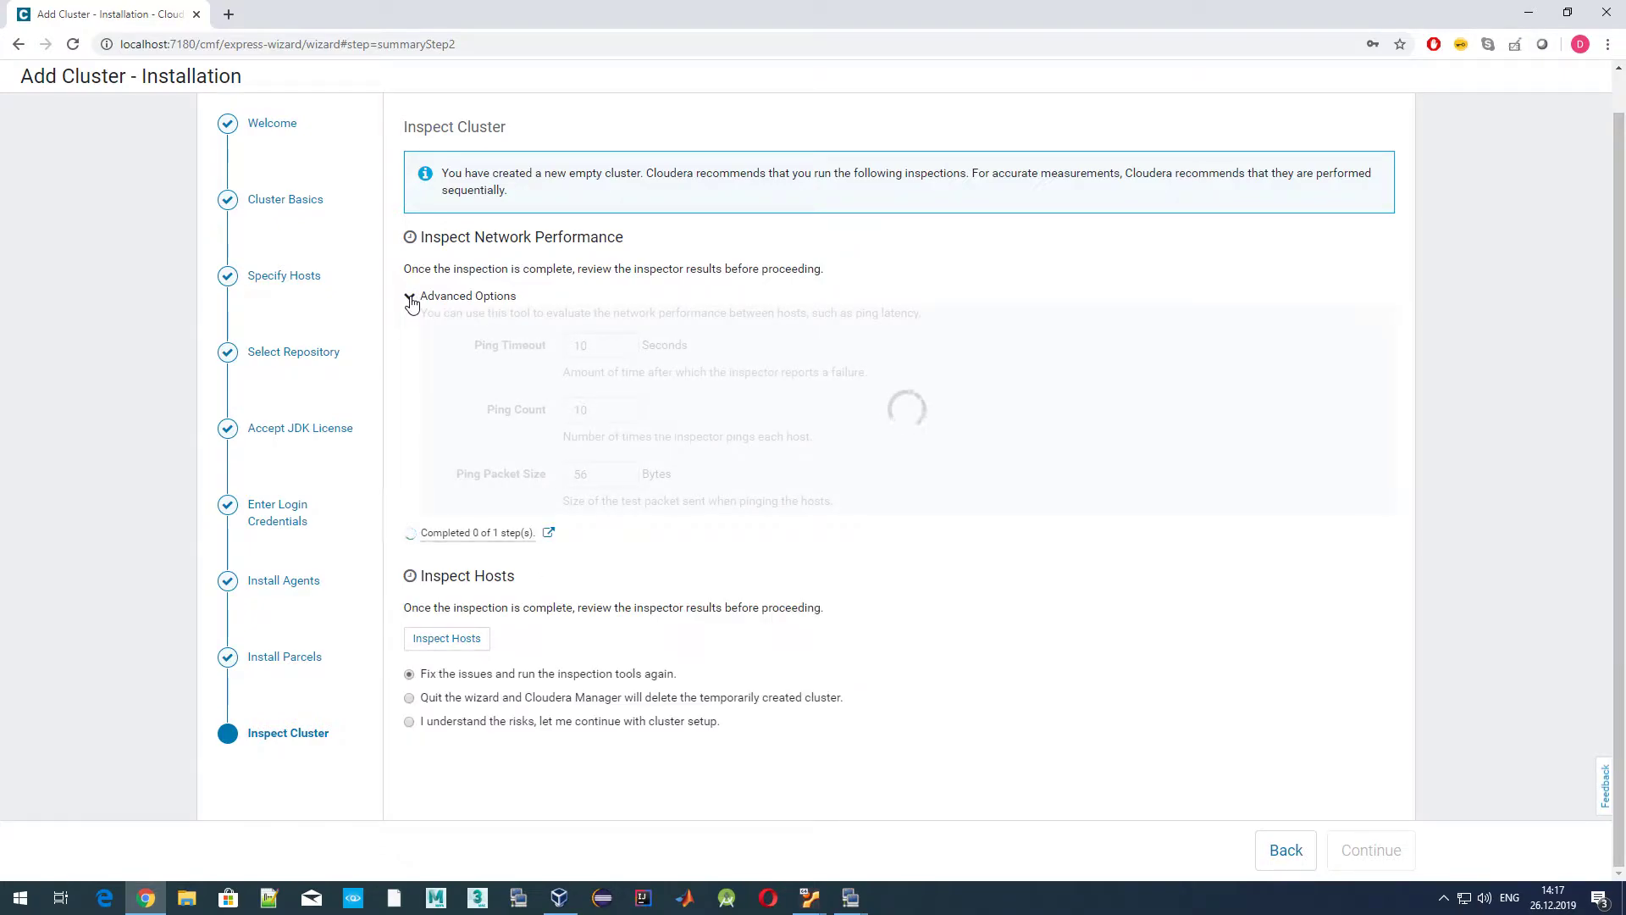
left_click(410, 298)
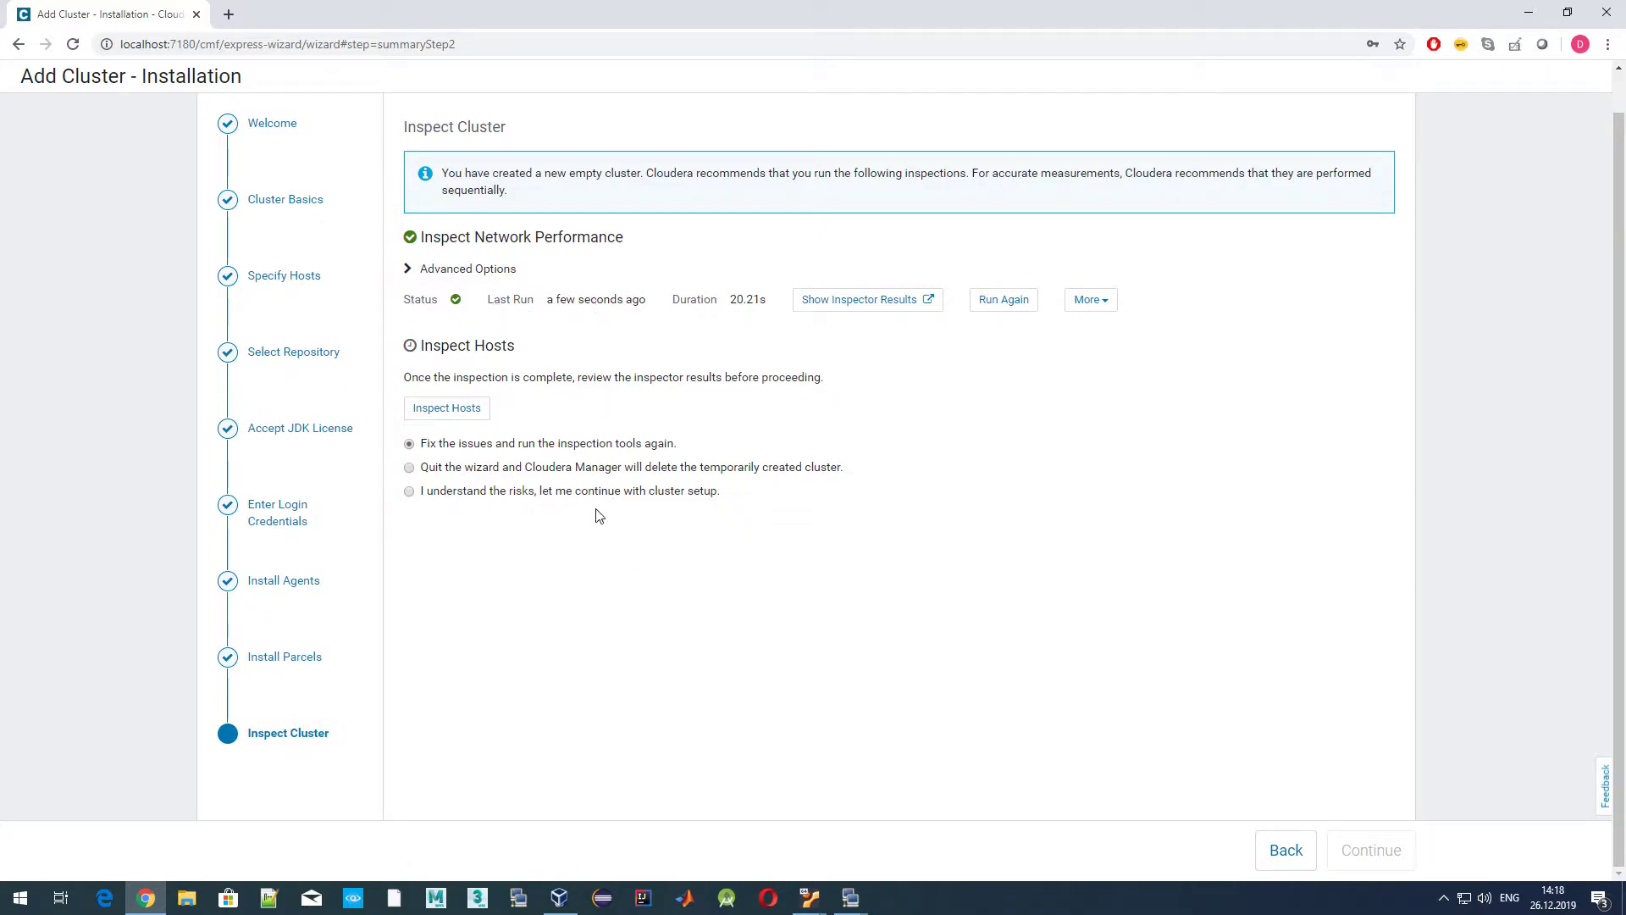
Run the host inspection and open its inspector results.
left_click(466, 409)
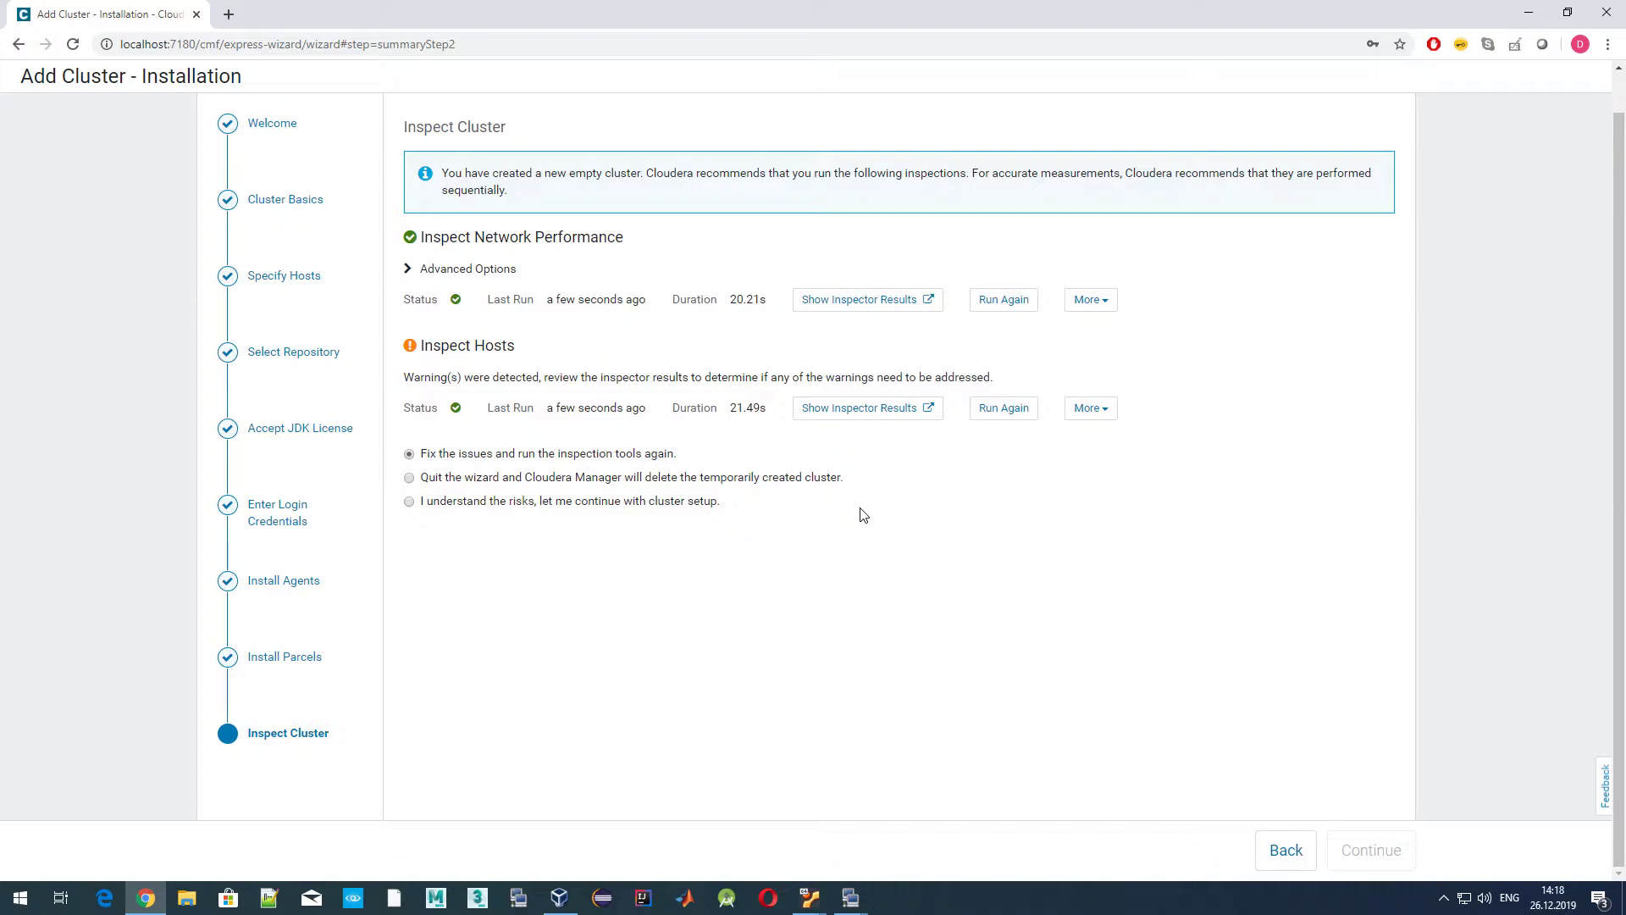
left_click(1103, 409)
left_click(864, 409)
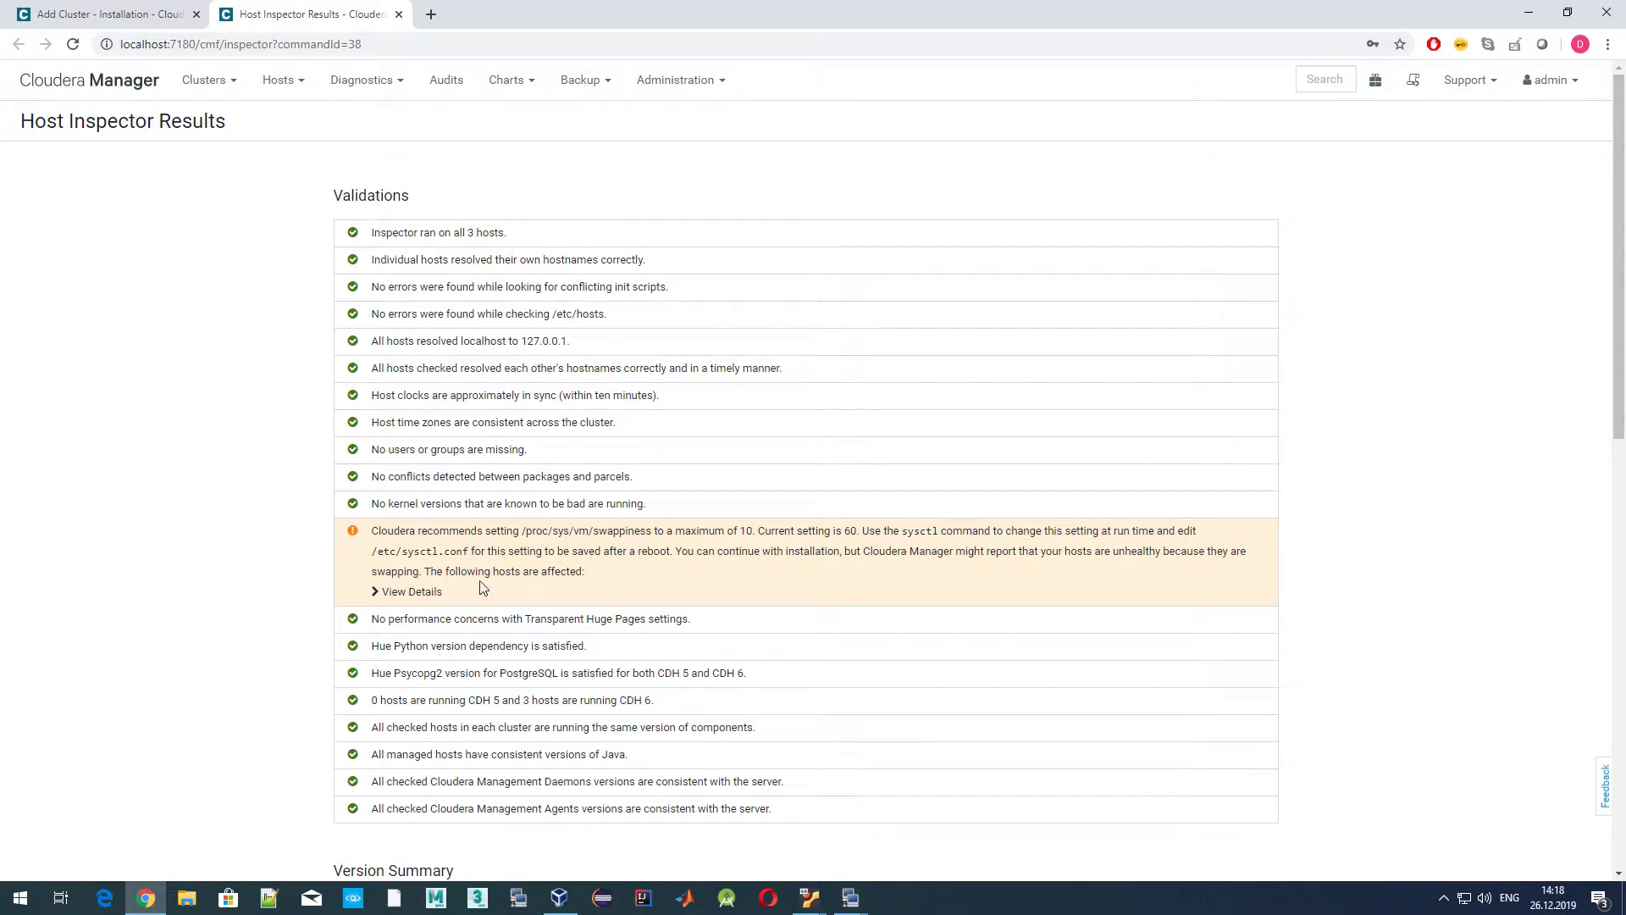
Read the swappiness warning in the host inspector results and expand the list of affected hosts.
left_click(396, 592)
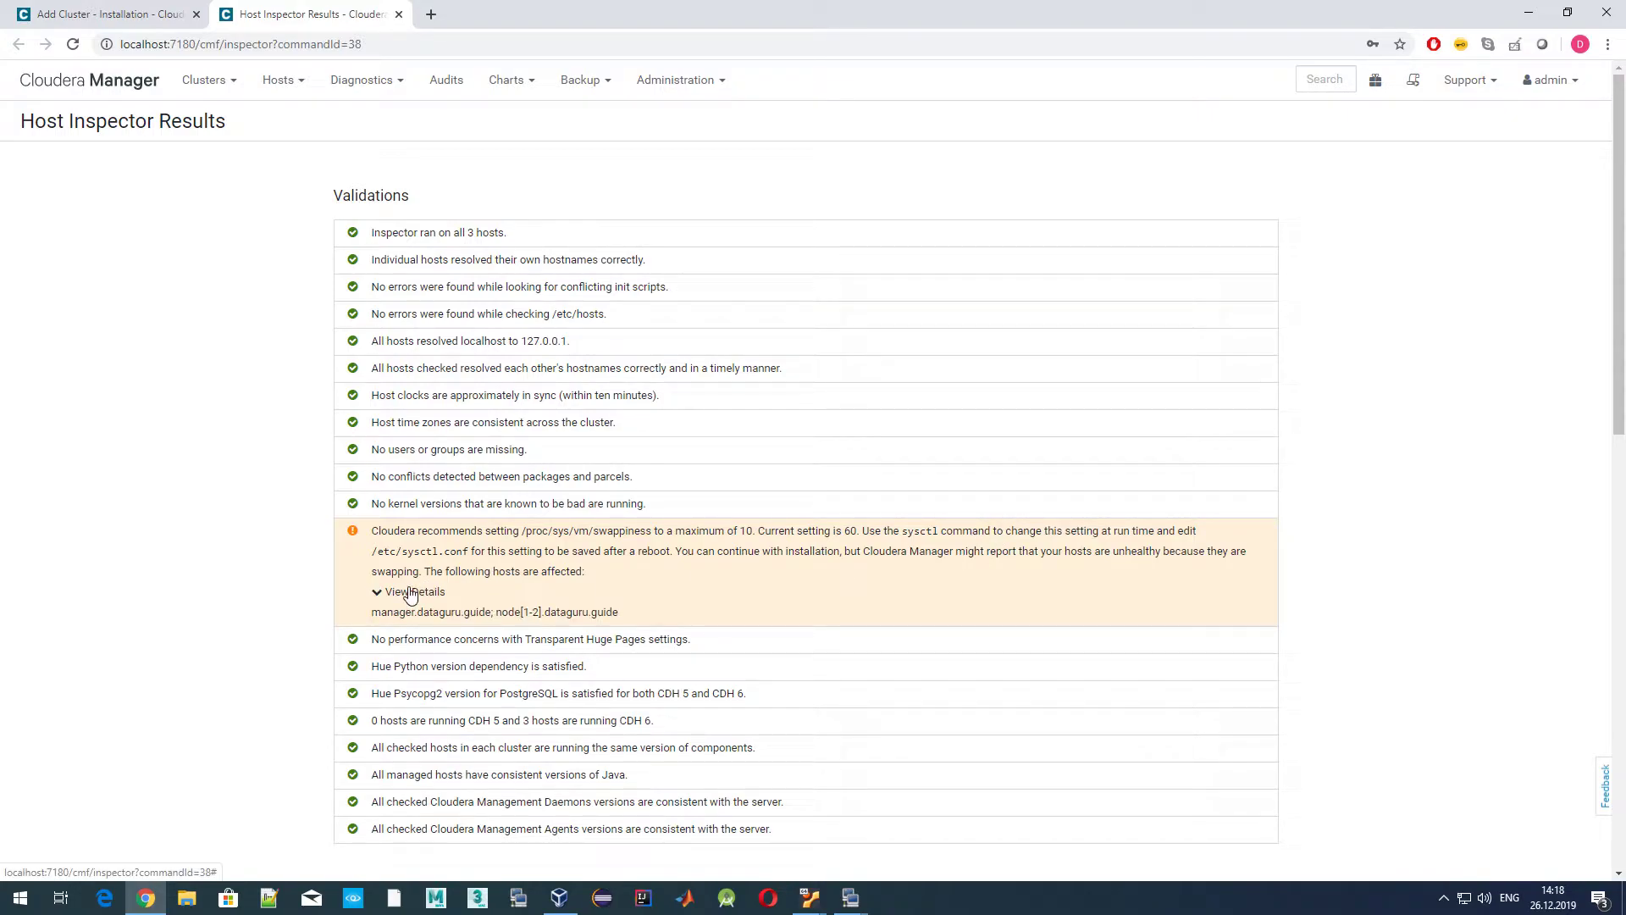
left_click(410, 593)
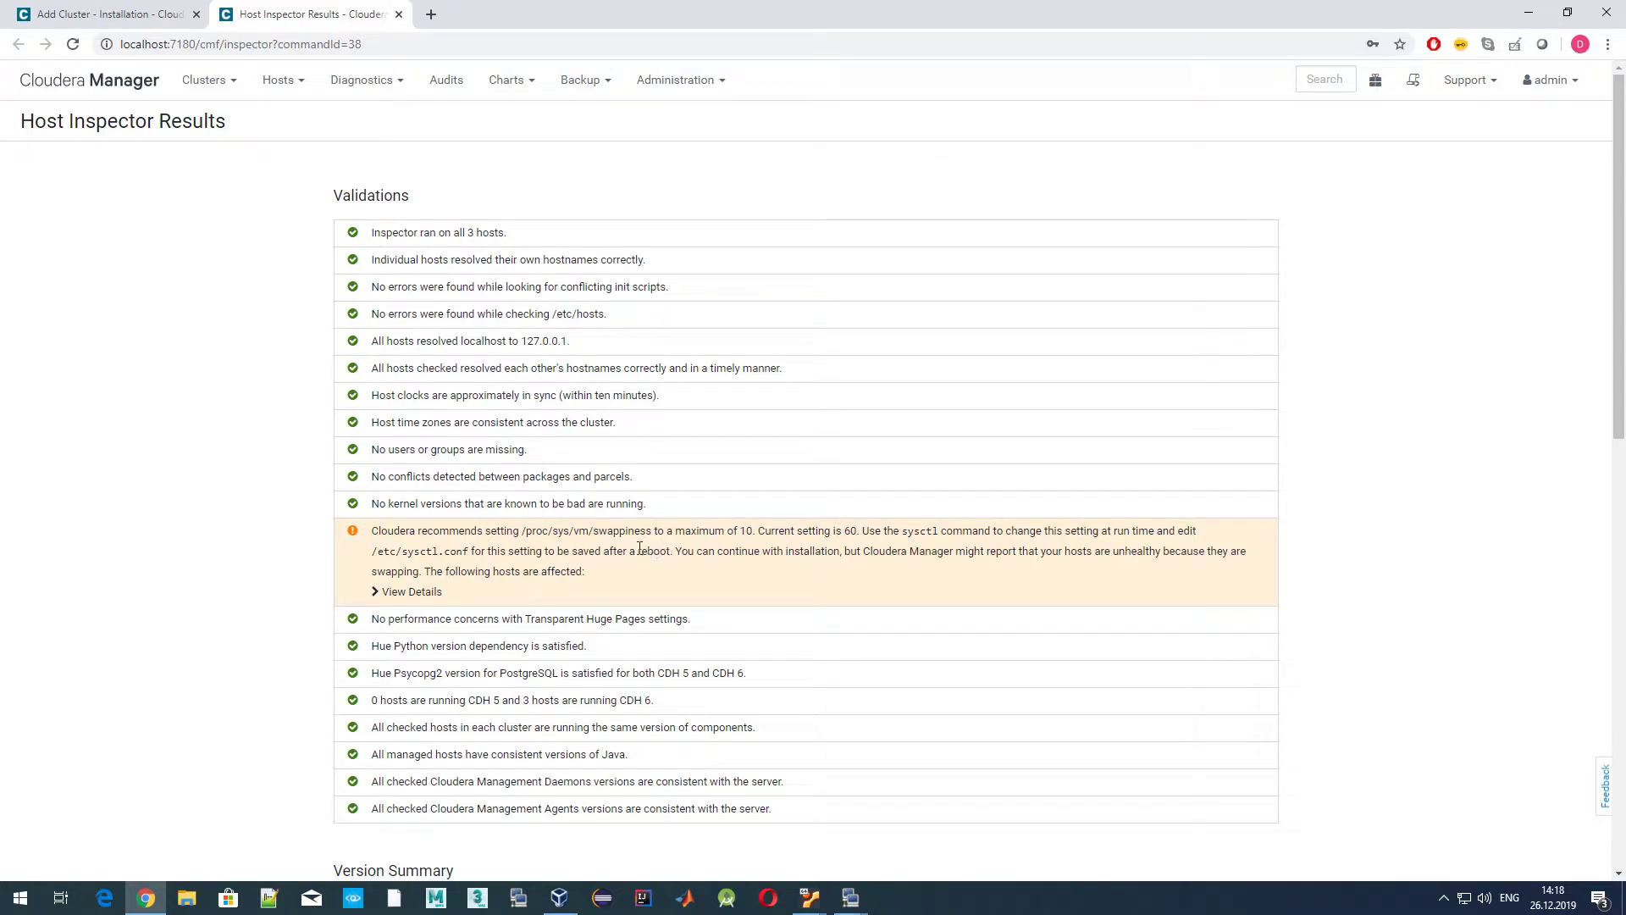
left_click_drag(613, 530, 974, 533)
left_click(605, 570)
left_click(419, 592)
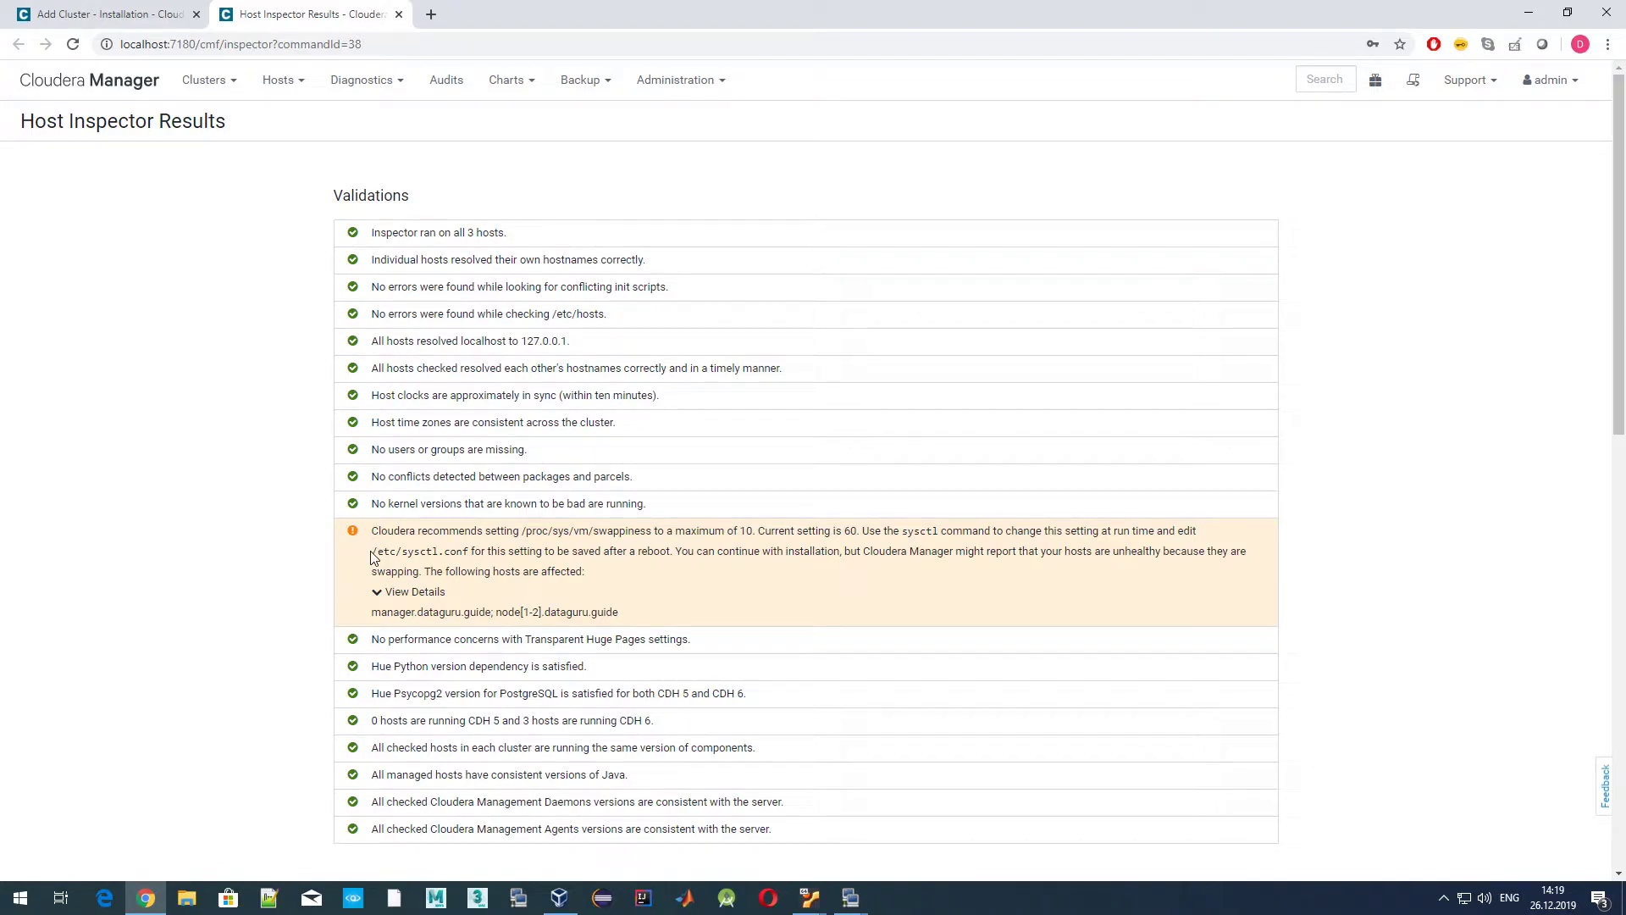
Copy the path /etc/sysctl.conf from the warning and open that file with nano in the manager host's terminal.
left_click_drag(371, 557, 465, 555)
right_click(465, 554)
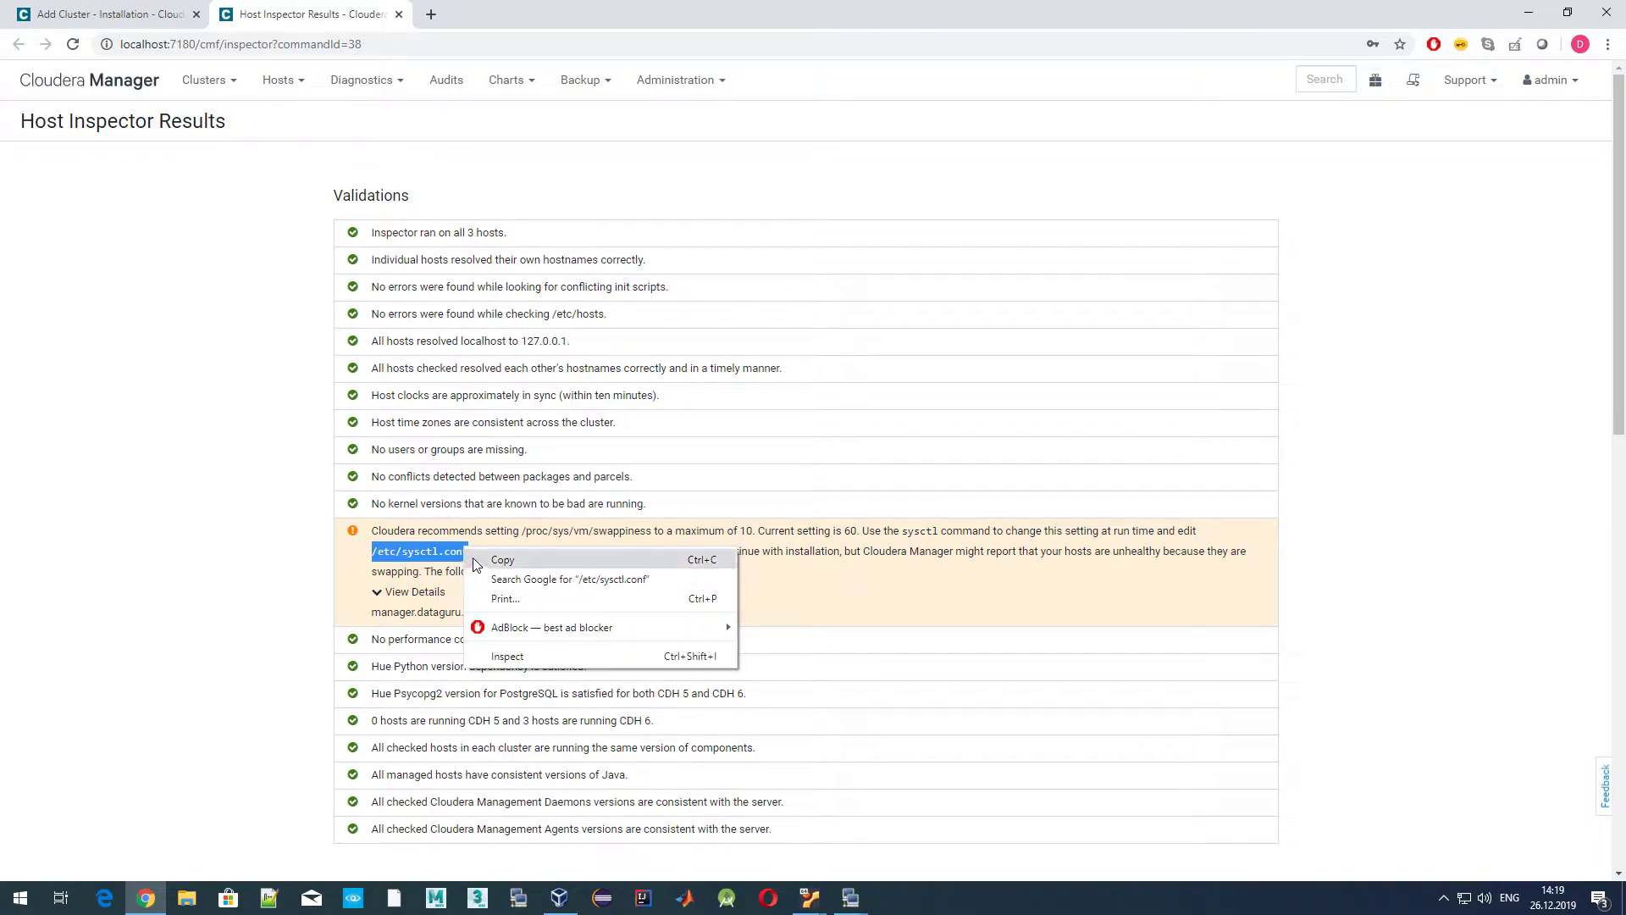
left_click(476, 561)
left_click(852, 900)
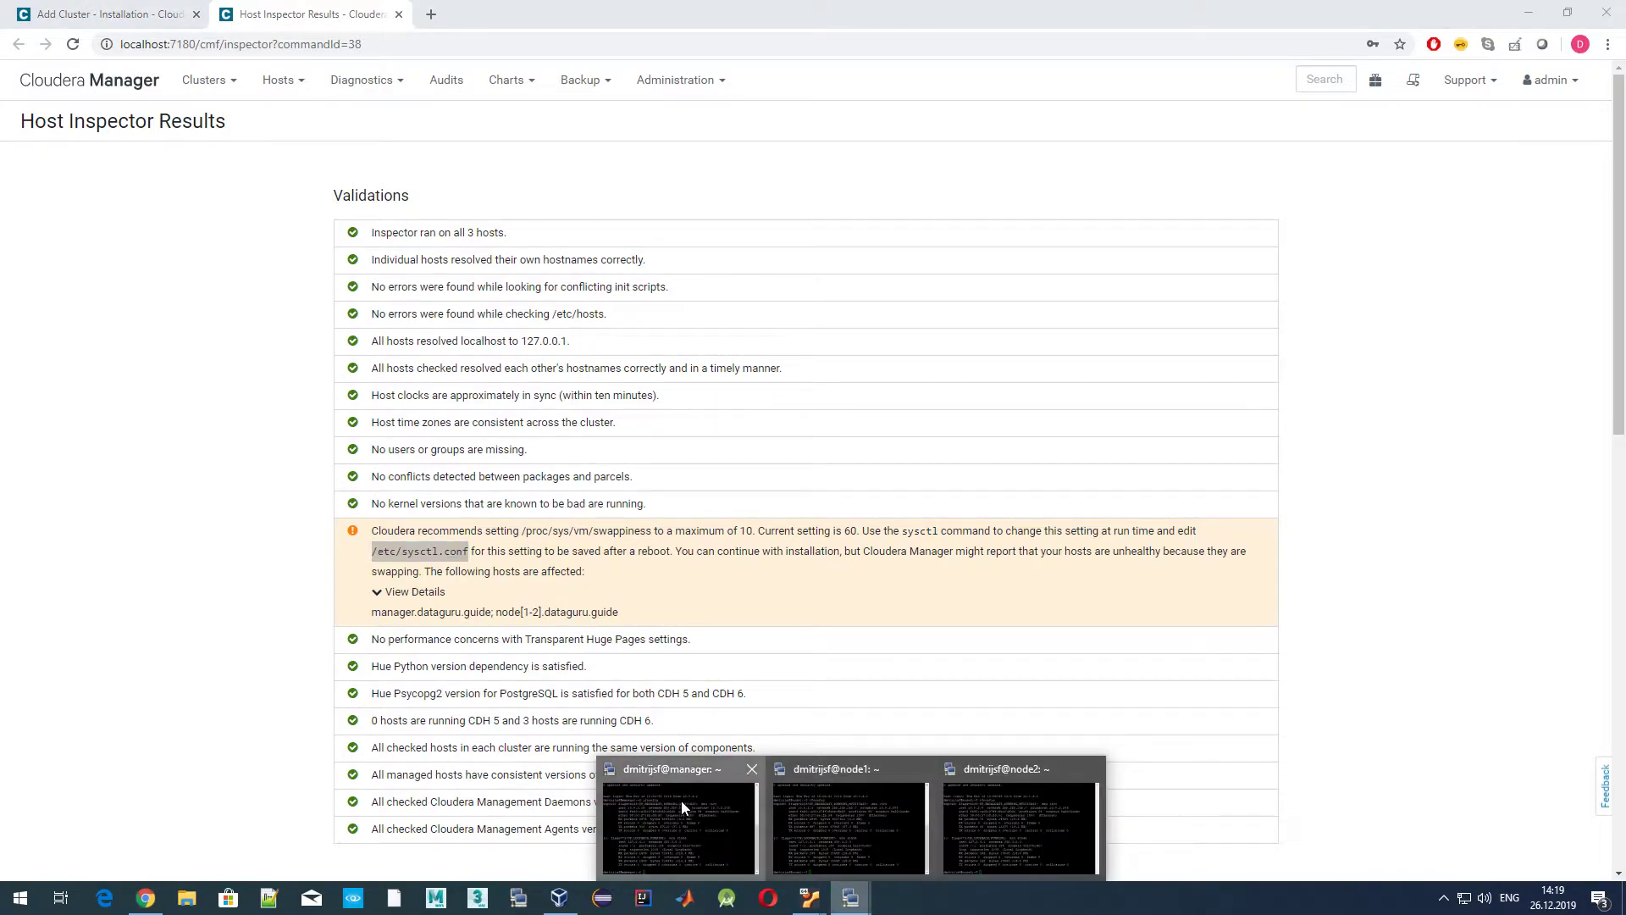
left_click(679, 800)
type("nano")
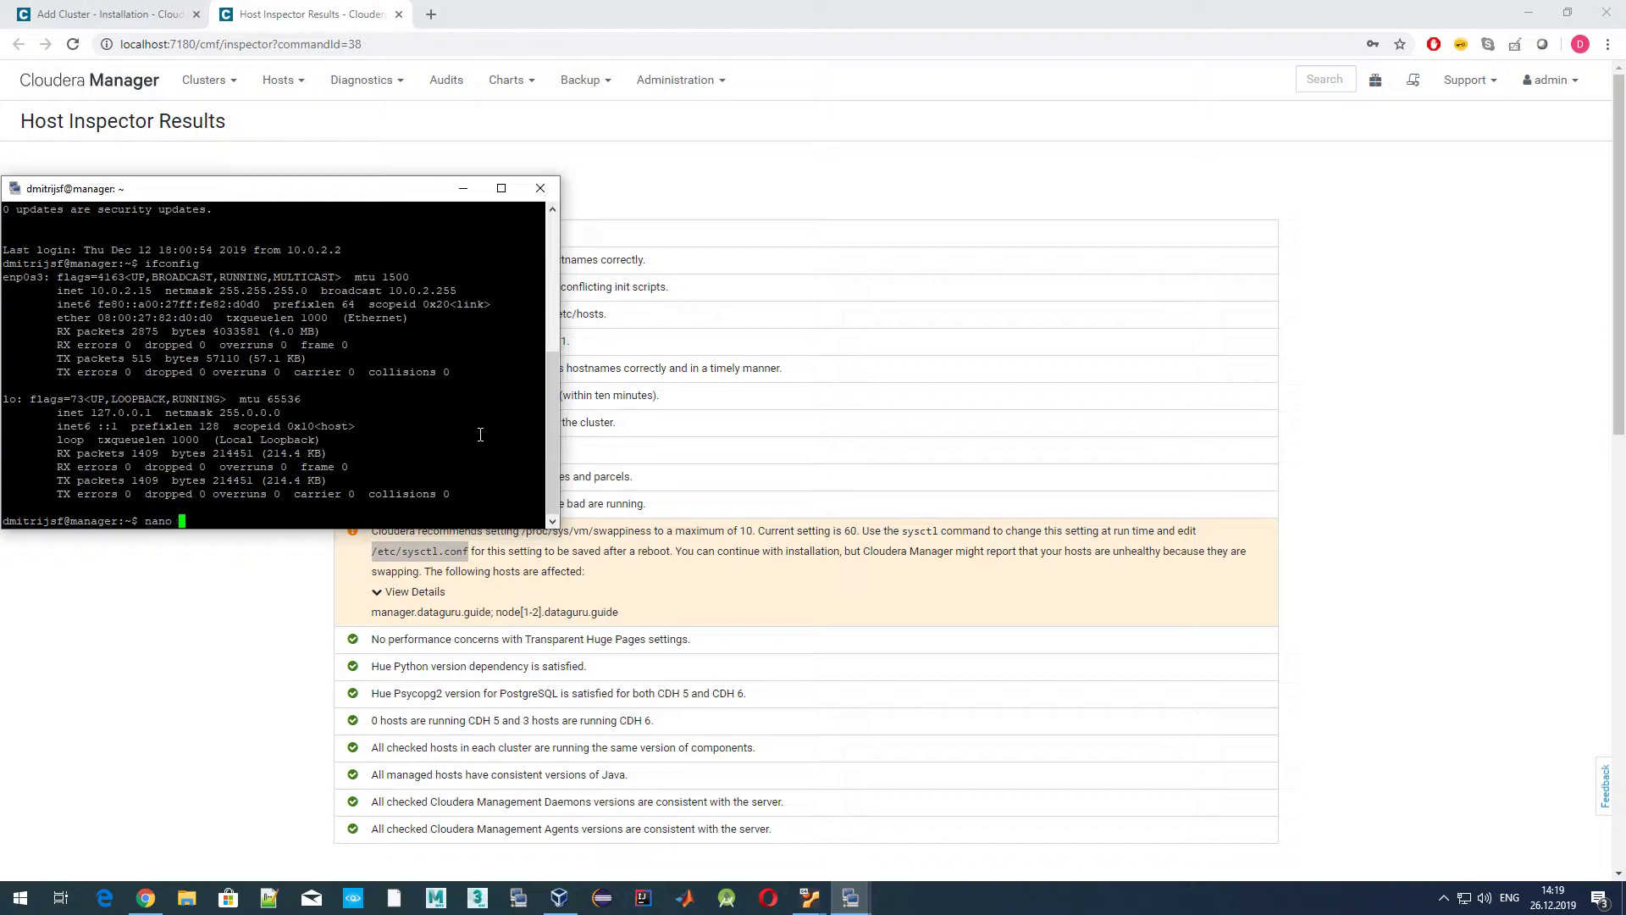
right_click(492, 434)
key("Return")
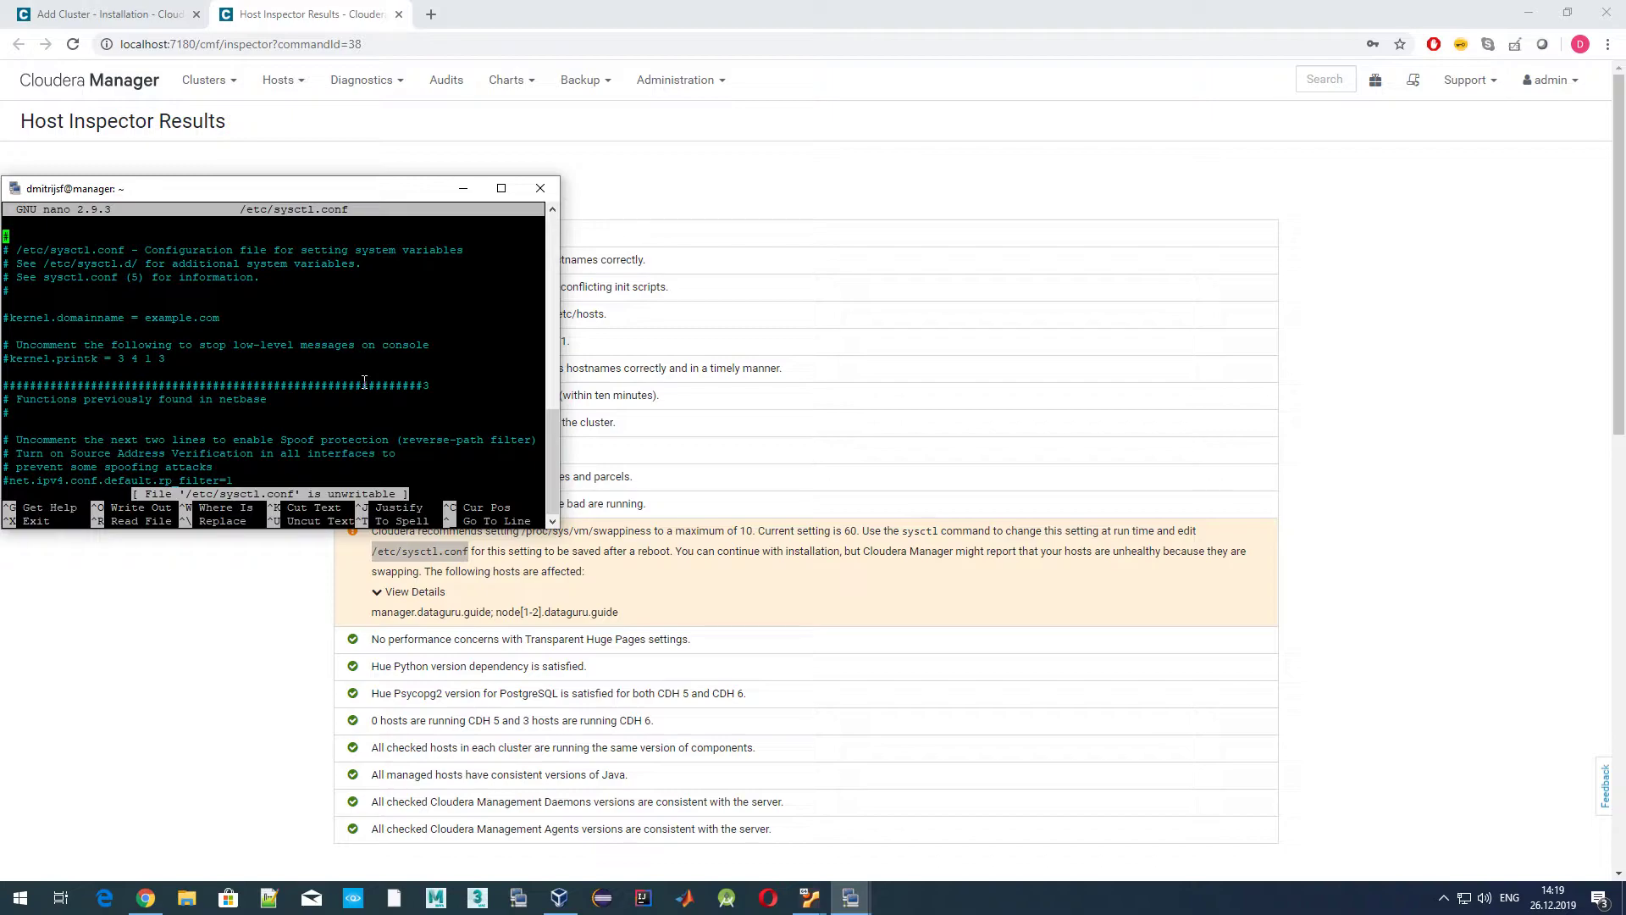
Look through /etc/sysctl.conf for a swappiness setting and go to the end of the file.
key("Down")
key("Down")
key("Down")
key("Down")
key("Down")
key("Down")
key("Down")
key("Down")
key("Down")
key("Down")
key("Down")
key("Down")
key("Down")
key("Down")
key("Down")
key("Down")
key("Down")
key("Down")
key("Down")
key("Down")
key("Down")
key("Down")
key("Down")
key("Down")
key("Down")
key("Down")
key("Down")
key("Down")
key("Down")
key("Down")
key("Down")
key("Down")
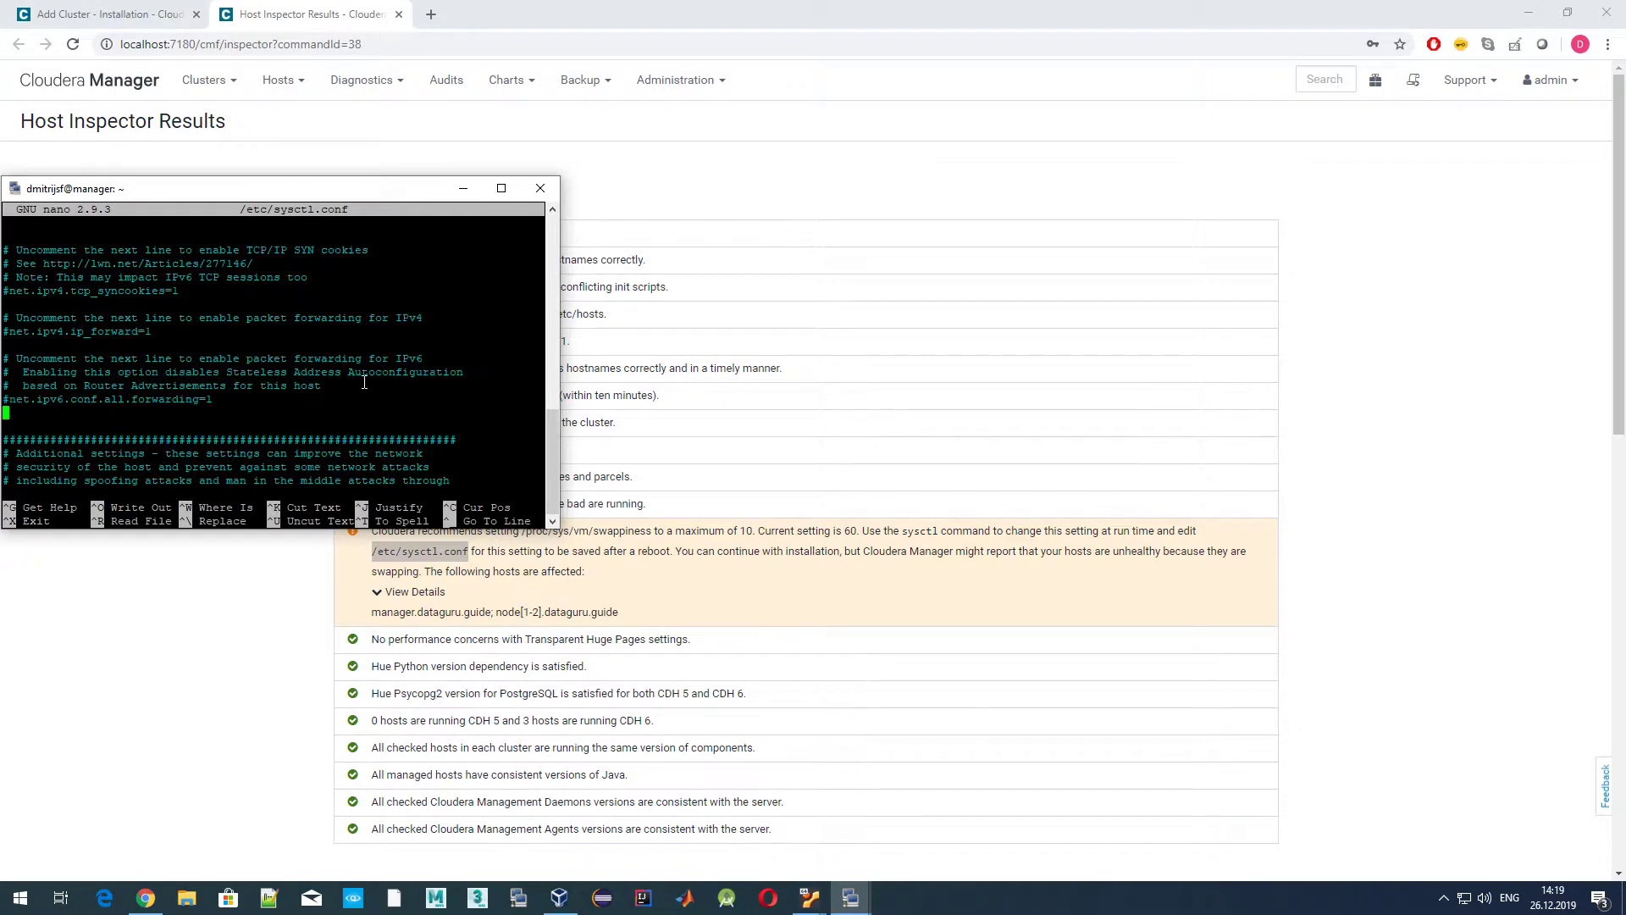
key("Page_Down")
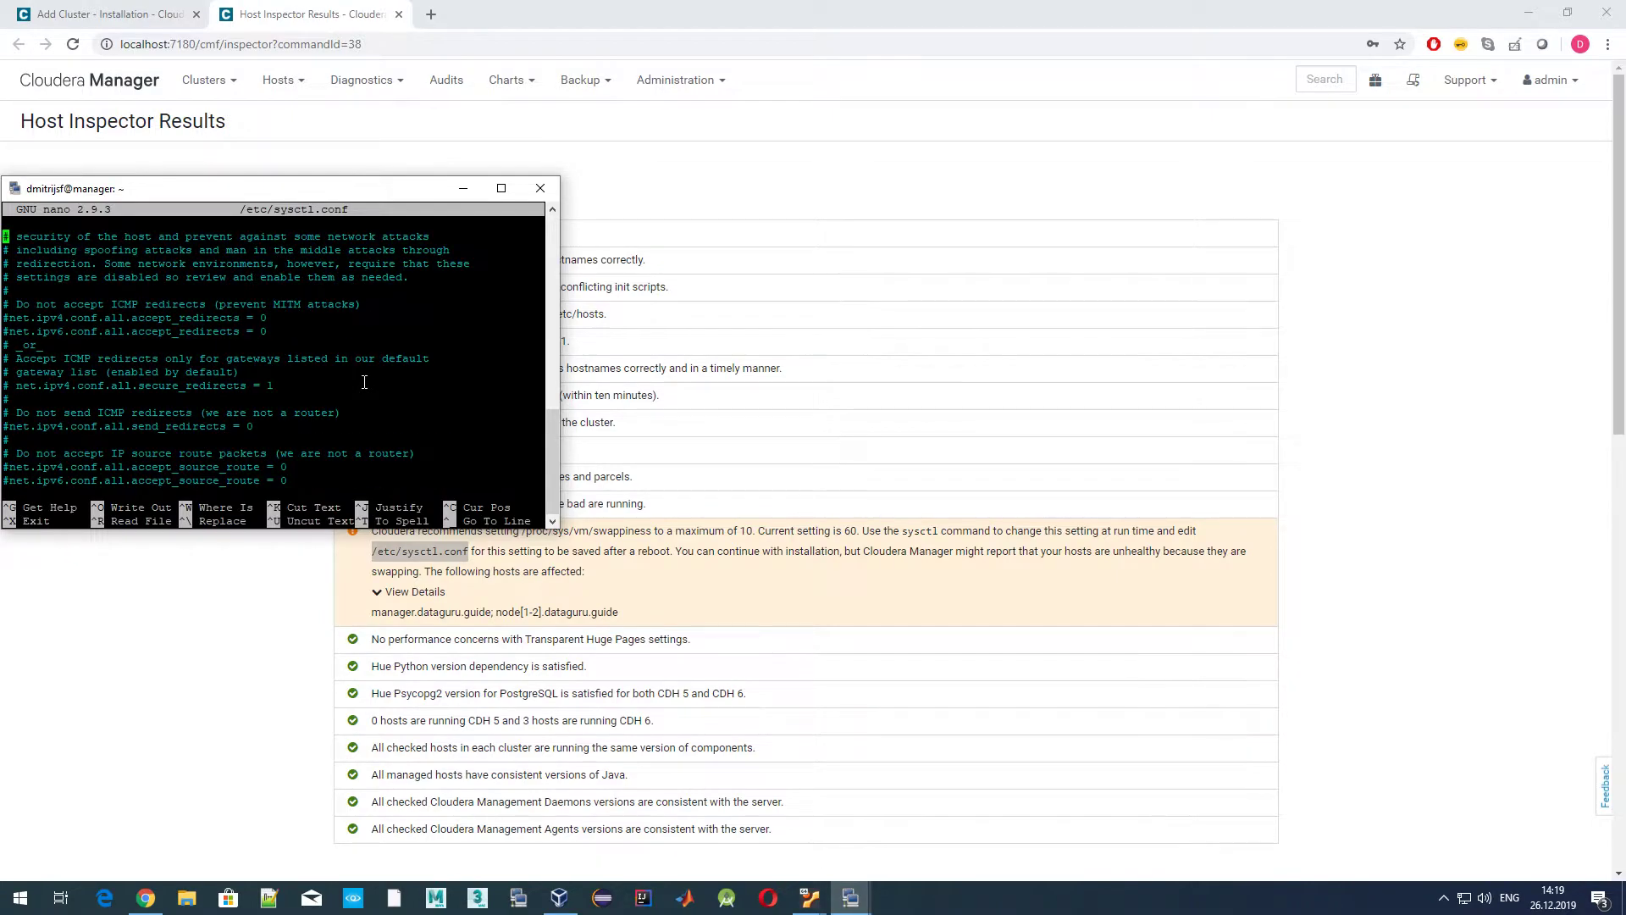
key("Page_Down")
key("Page_Down")
key("Up")
key("Up")
key("Up")
key("Up")
key("Up")
key("Up")
key("Up")
key("Up")
key("Up")
key("Up")
key("Up")
key("Up")
key("Up")
key("Up")
key("Up")
key("Up")
key("Up")
key("Up")
key("Up")
key("Up")
key("Up")
key("Up")
key("Up")
key("Up")
key("Up")
key("Up")
key("Up")
key("Up")
key("Up")
key("Up")
key("Up")
key("Up")
key("Up")
key("Up")
key("Up")
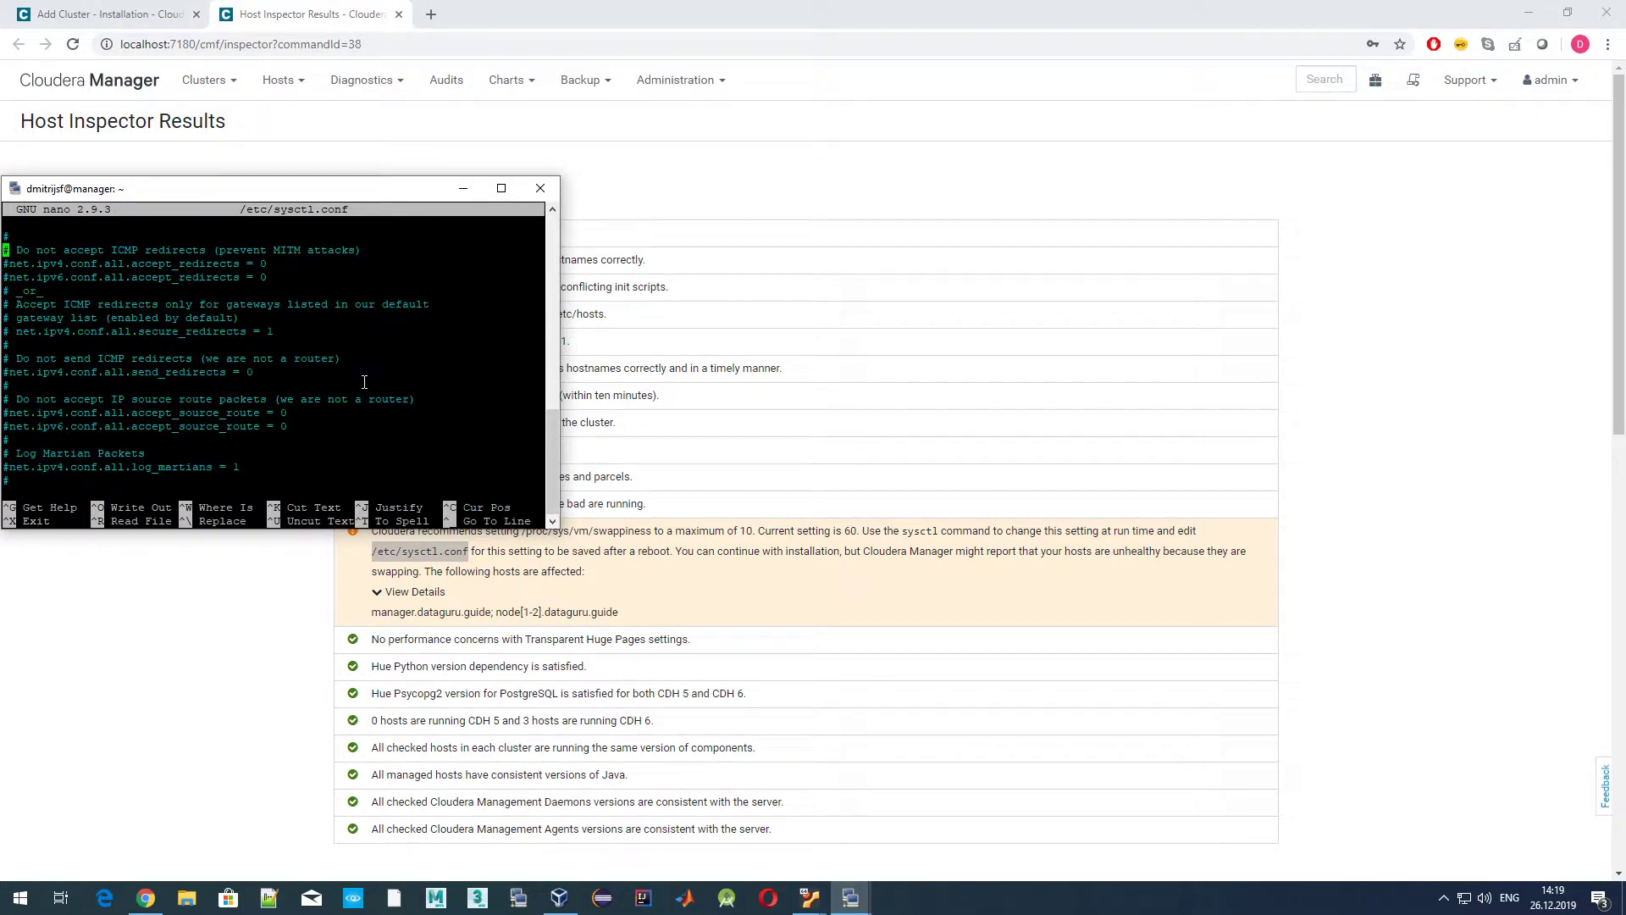
key("Up")
key("Up")
key("Up")
key("Up")
key("Up")
key("Up")
key("Up")
key("Up")
key("Up")
key("Up")
key("Up")
key("Up")
key("Up")
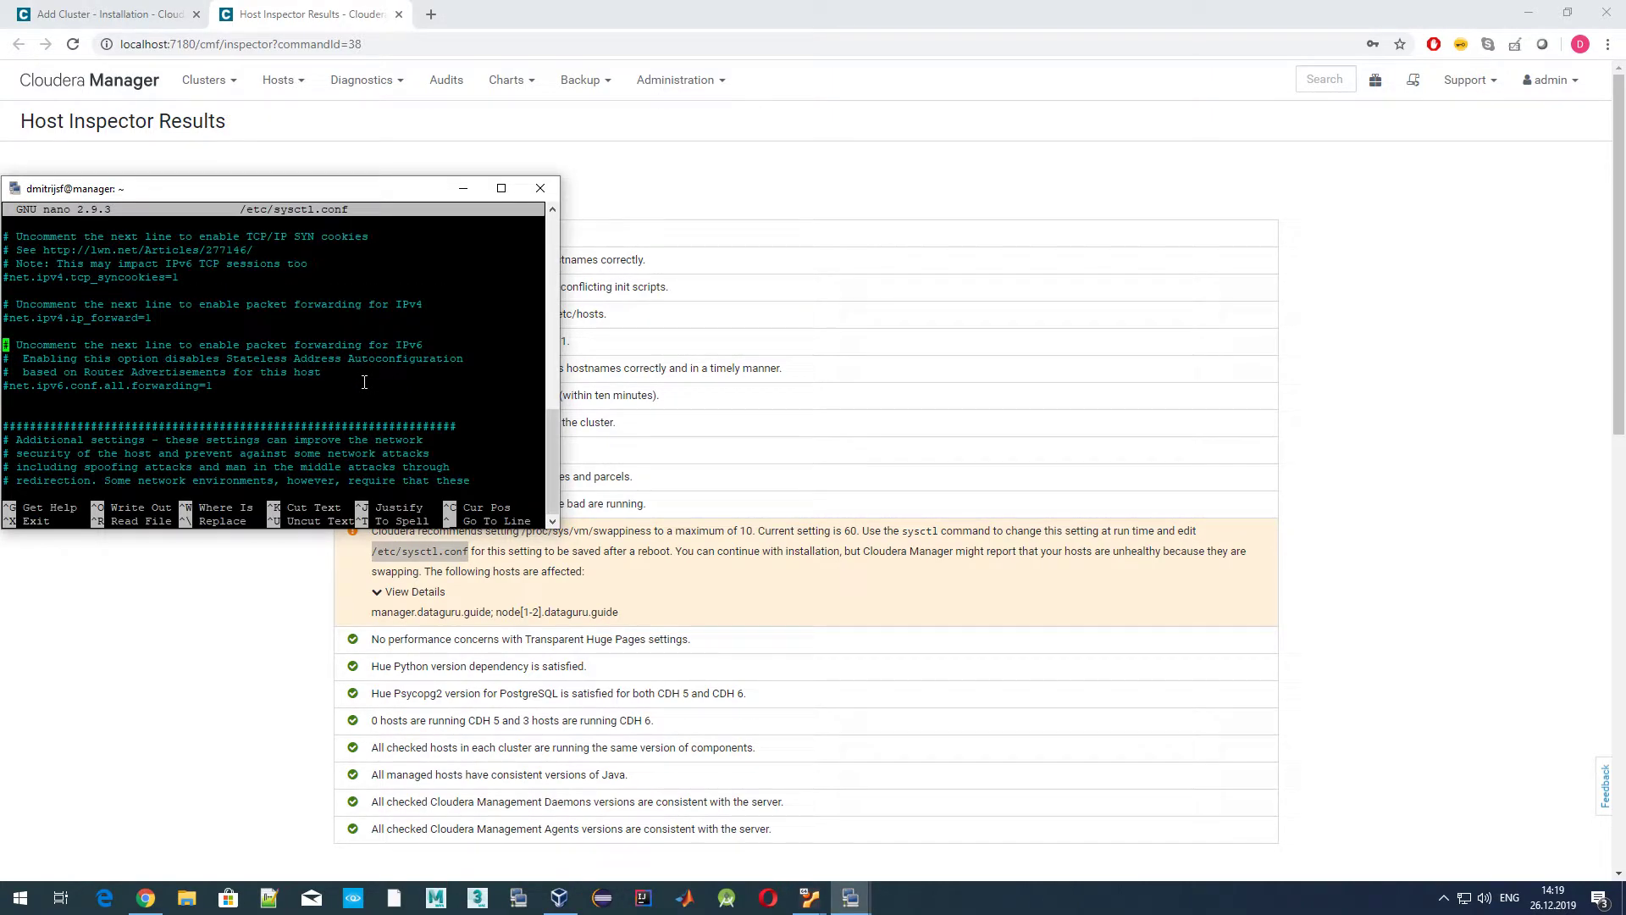
key("Up")
key("Up")
key("Up")
key("Up")
key("Up")
key("Up")
key("Up")
key("Up")
key("Up")
key("Up")
key("Up")
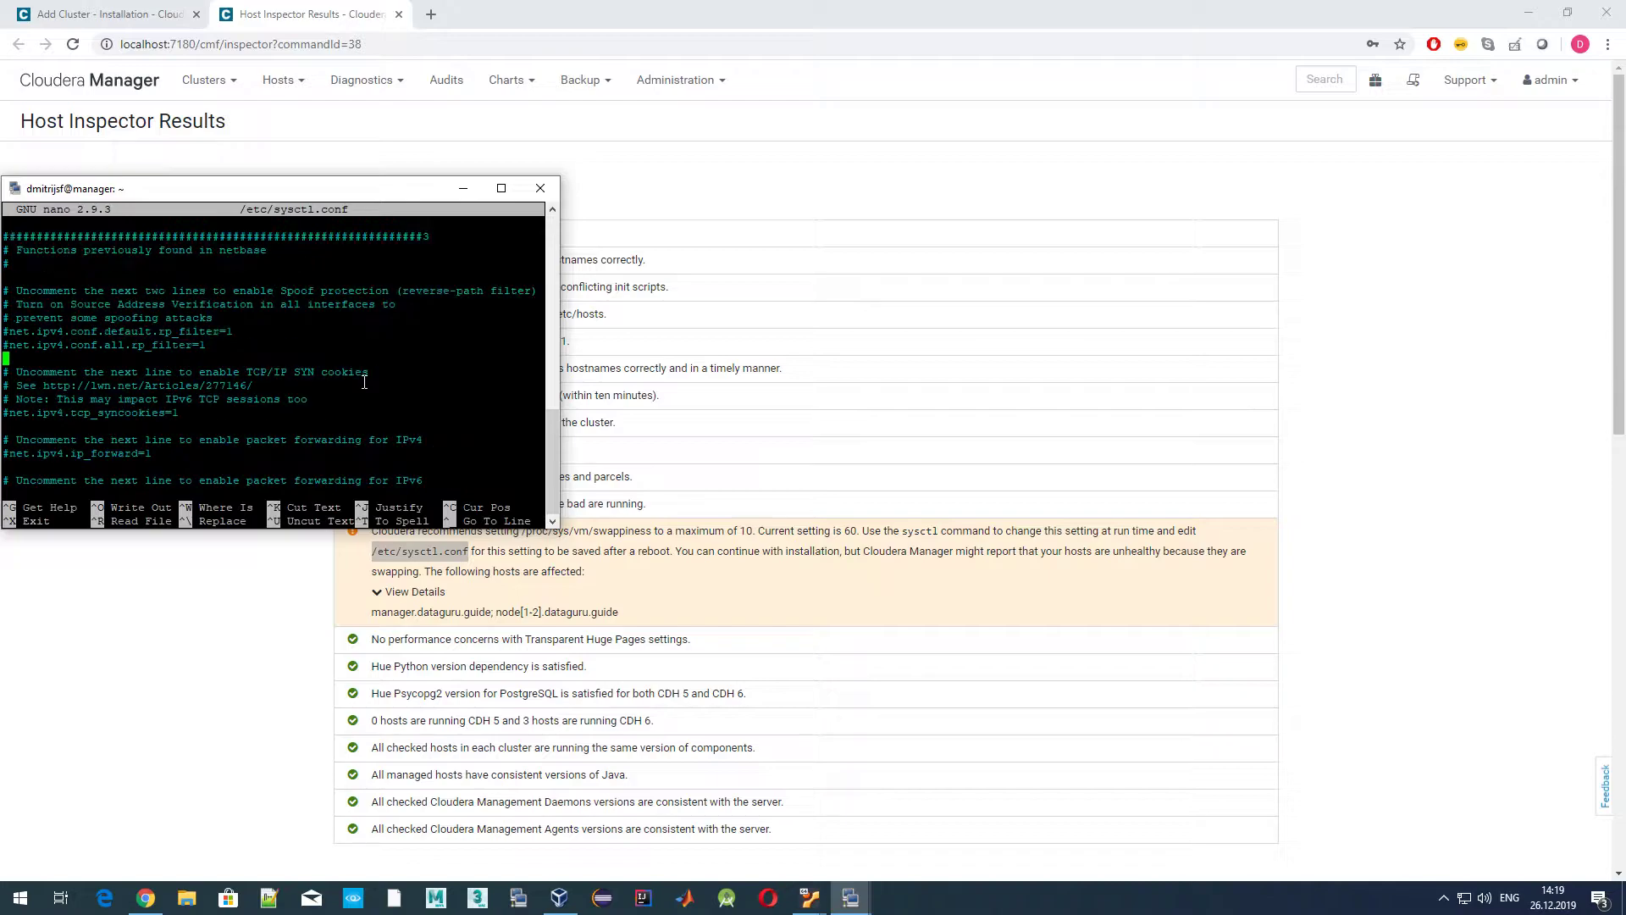
key("Up")
key("Up")
key("Up")
key("Up")
key("Up")
key("Up")
key("Up")
key("Up")
key("Up")
key("Up")
key("Up")
key("Up")
key("Up")
key("Up")
key("Up")
key("Up")
key("Up")
key("Up")
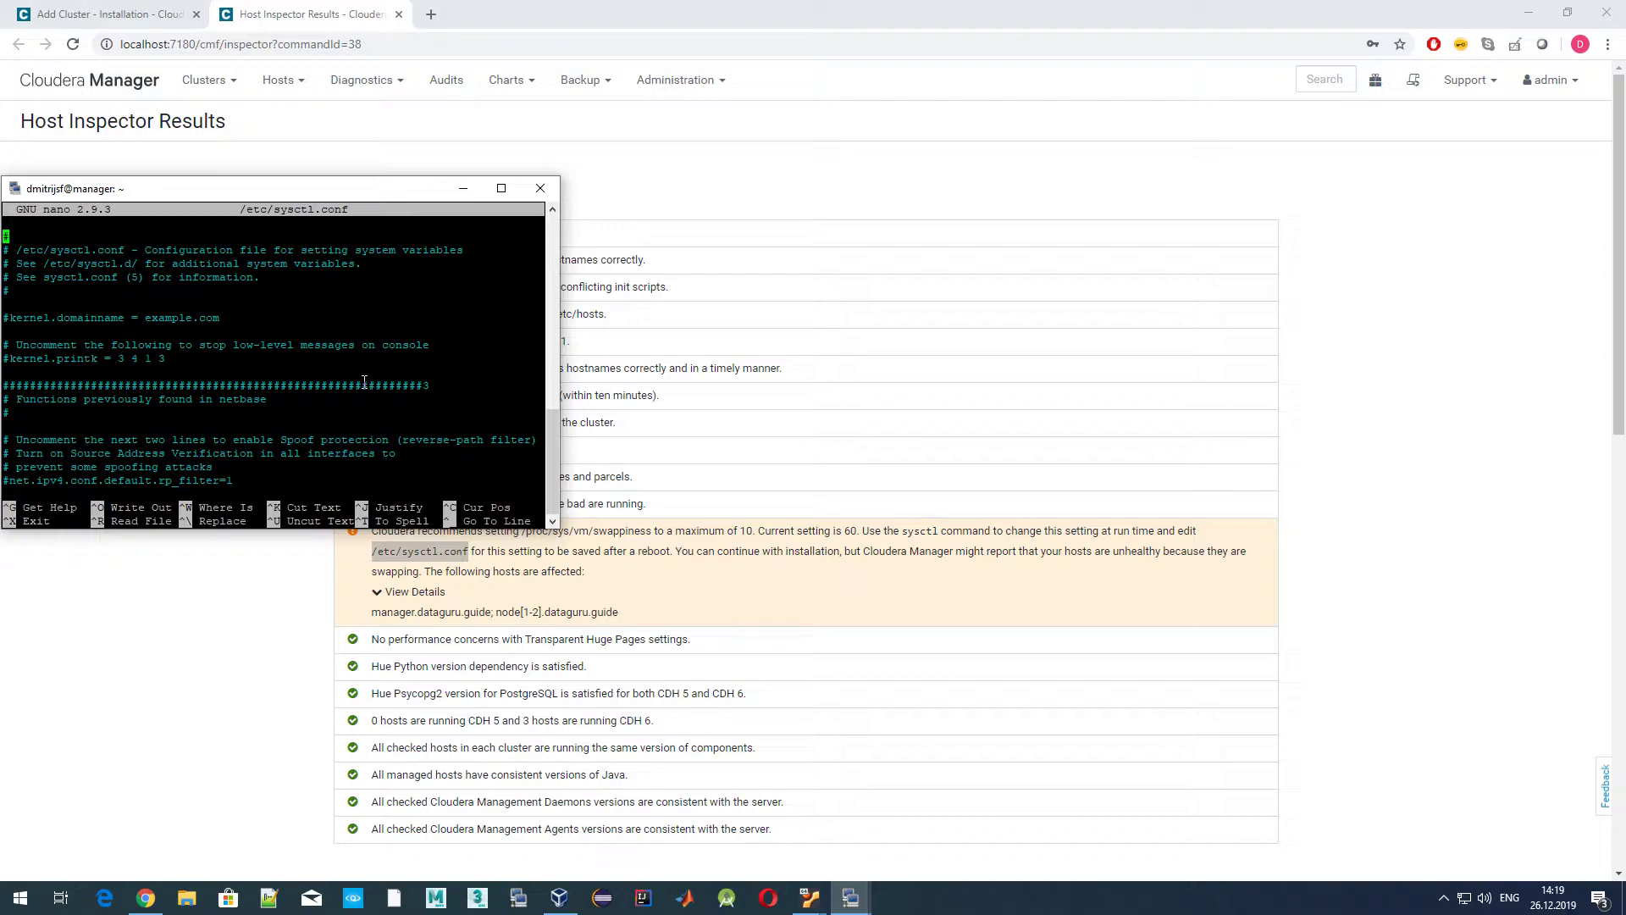
key("Page_Down")
key("Page_Down")
key("Page_Down")
key("Page_Down")
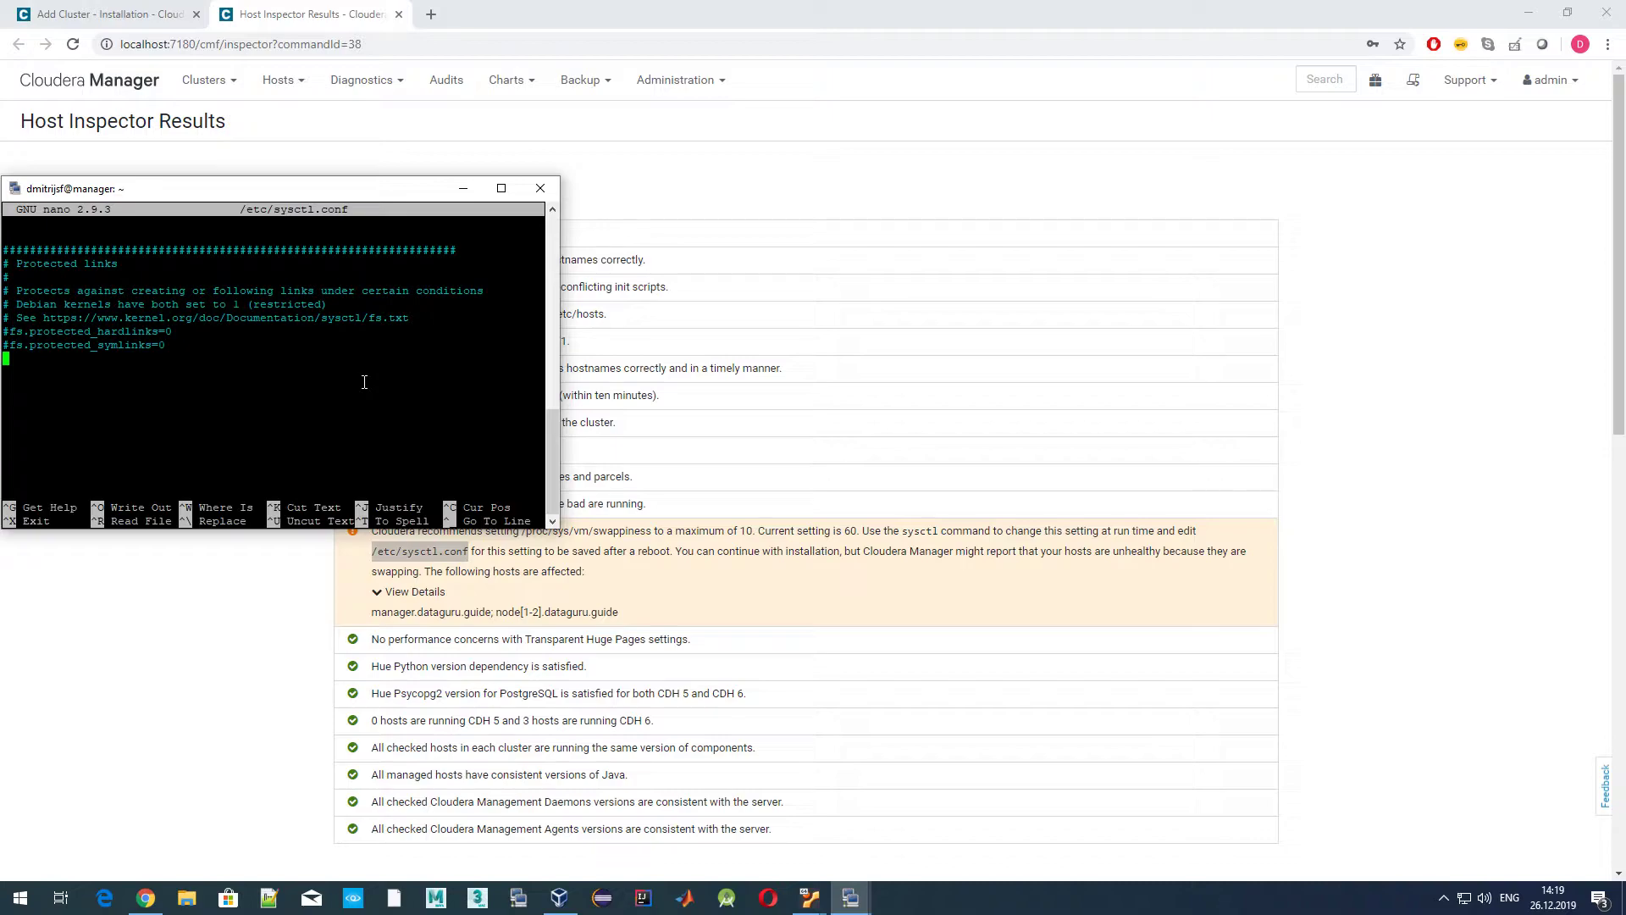
Try to add the line /etc/sysctl.conf=10 at the end of the open file and save it.
left_click(932, 486)
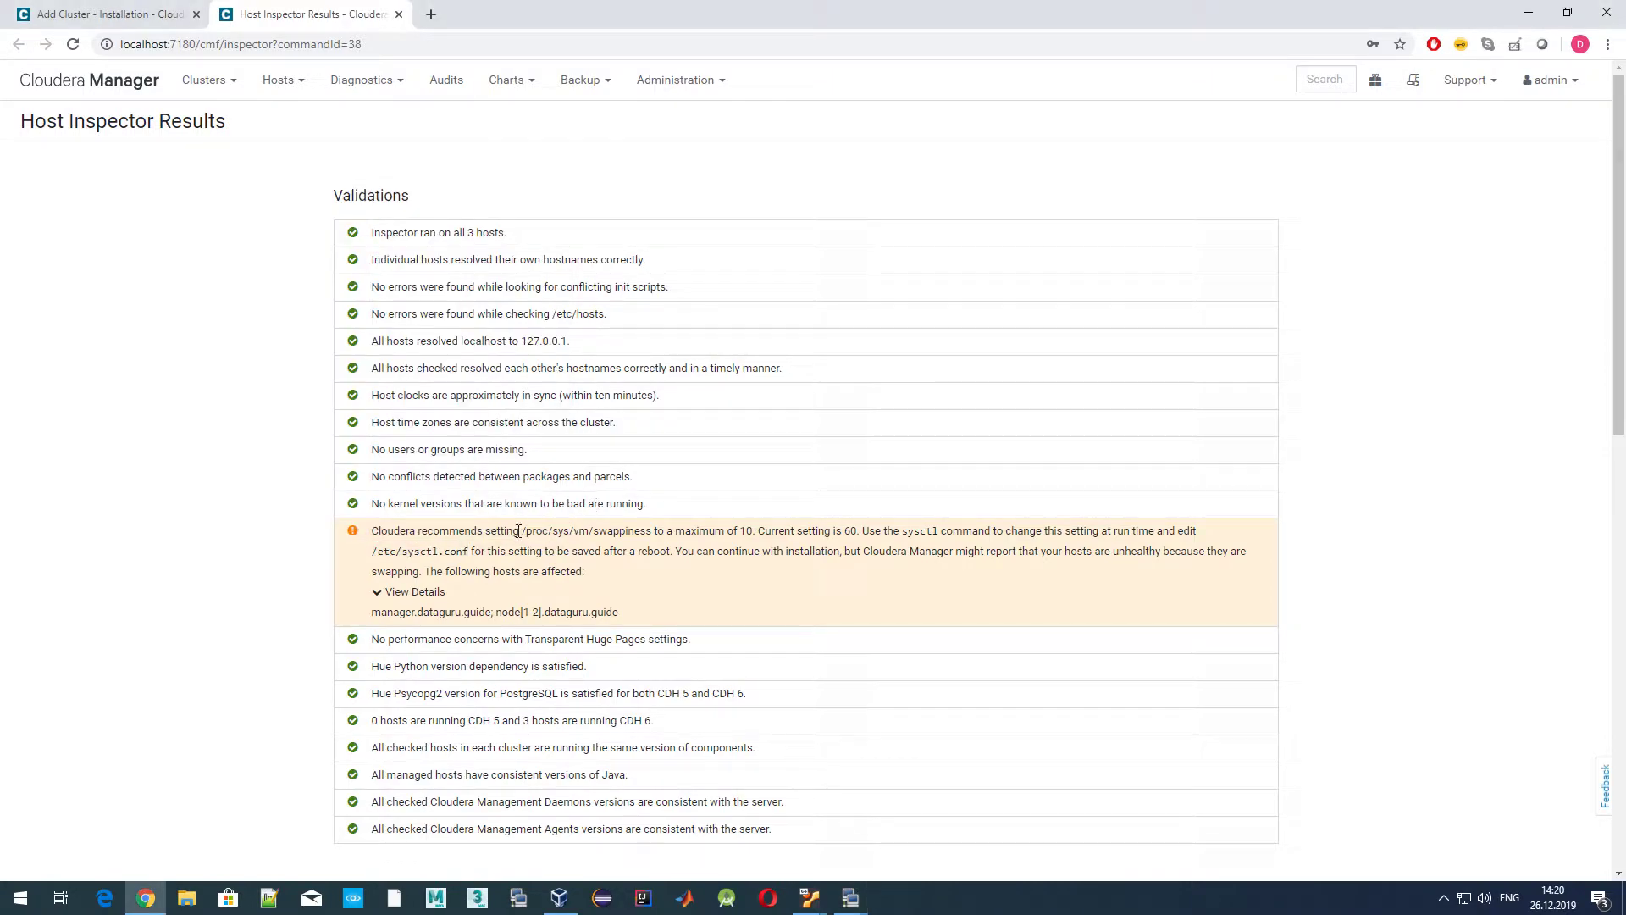
left_click_drag(522, 531, 653, 532)
left_click(850, 898)
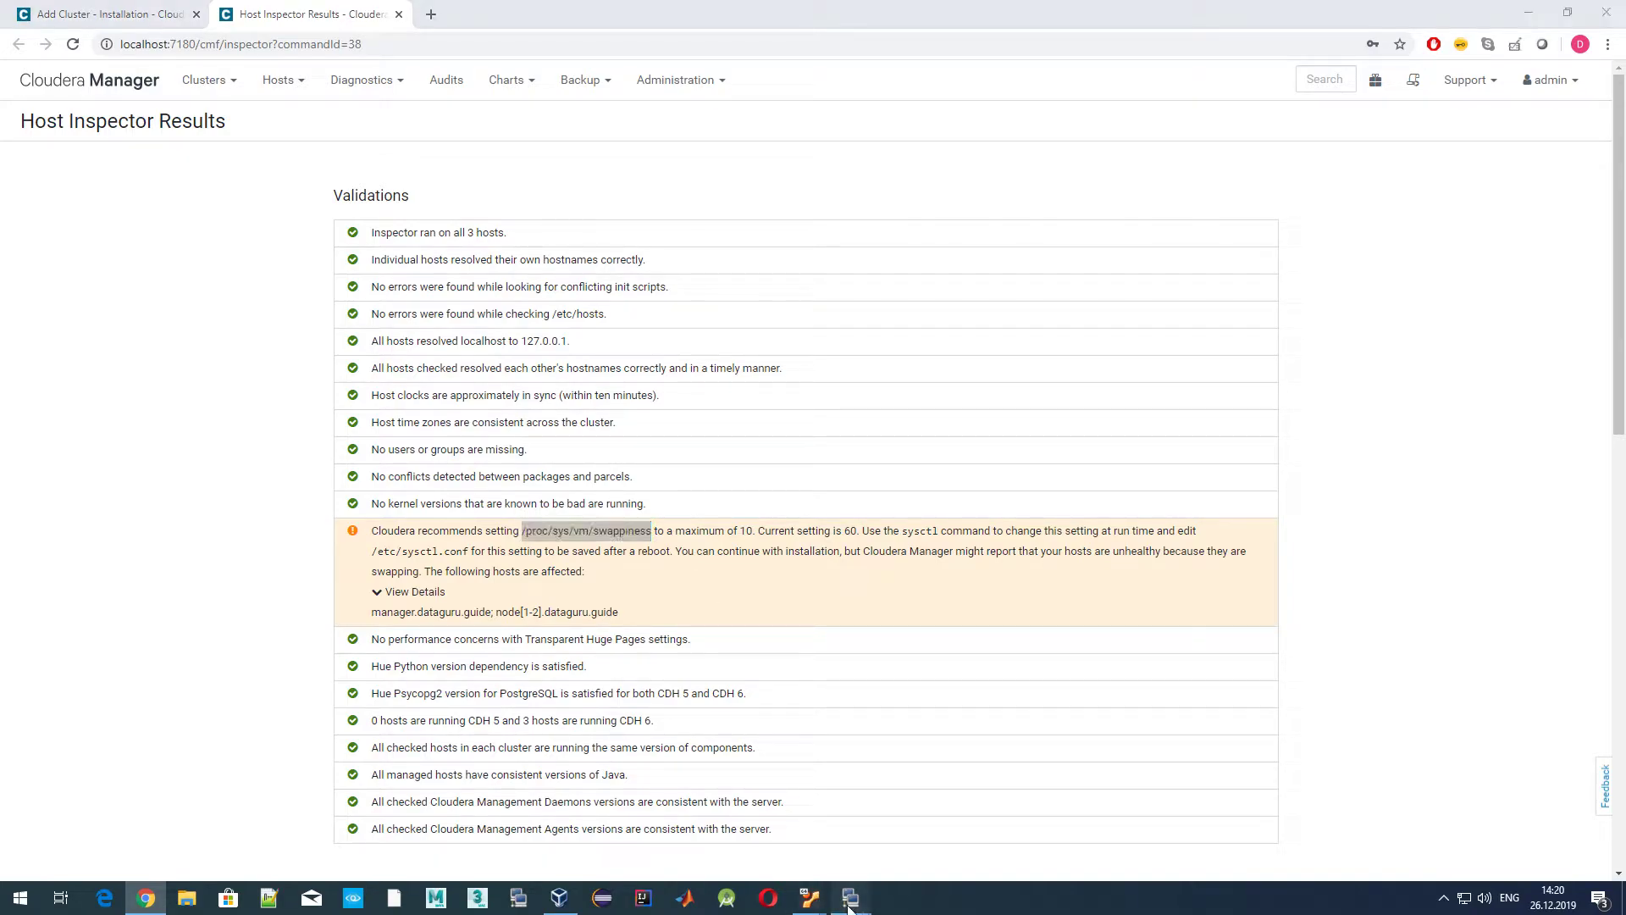
left_click(703, 843)
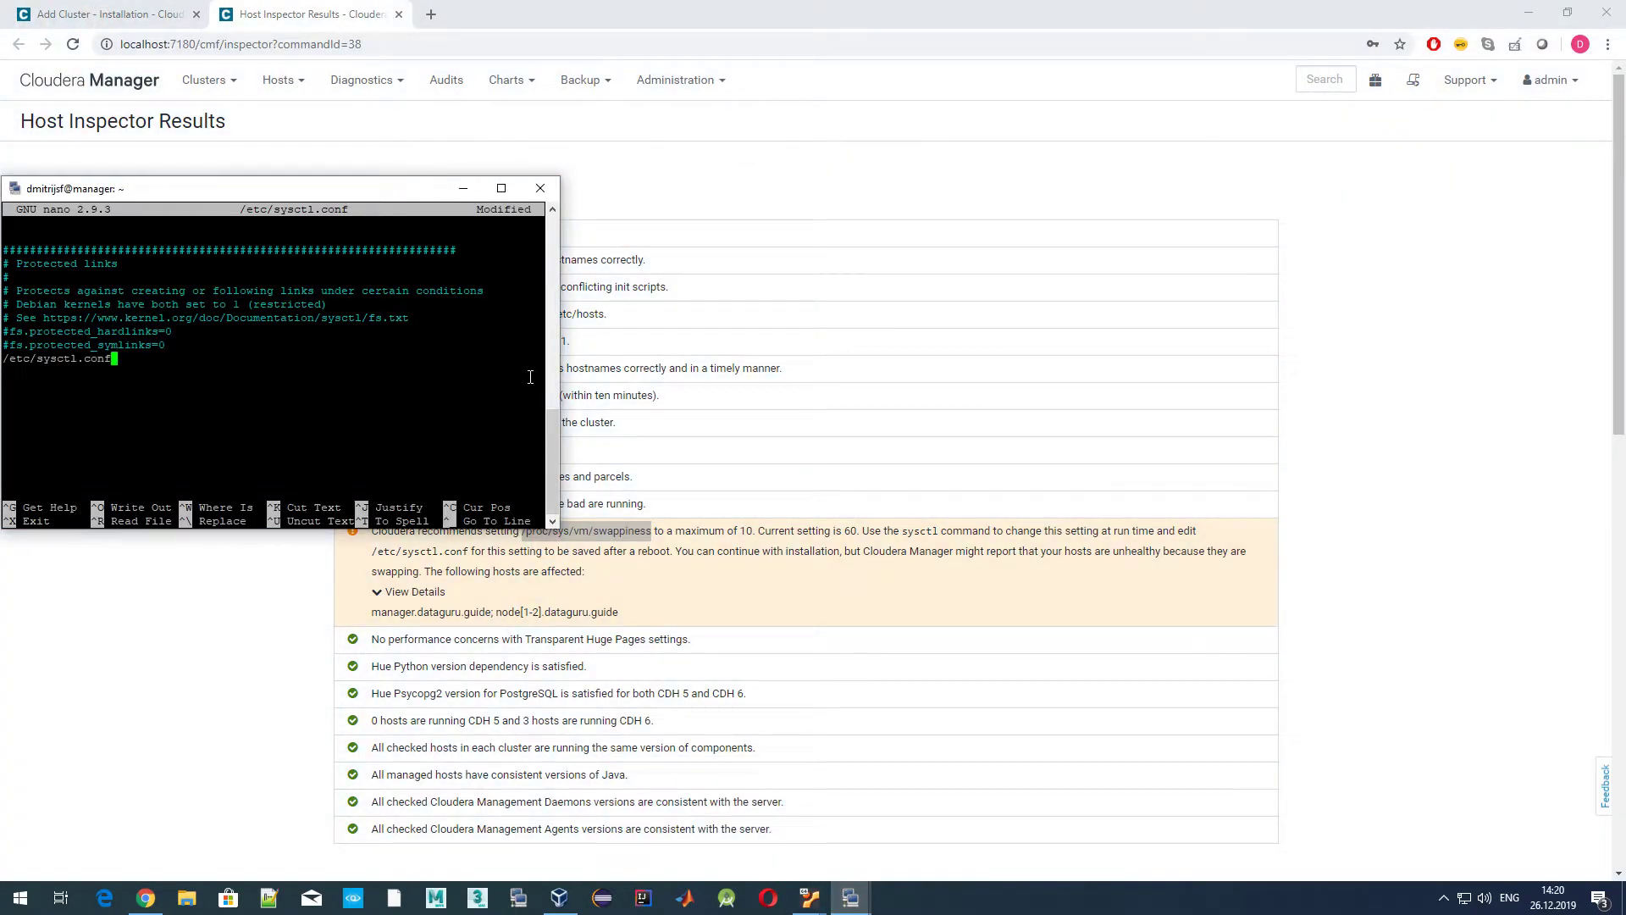
type("=10")
key("ctrl+x")
key("y")
key("Return")
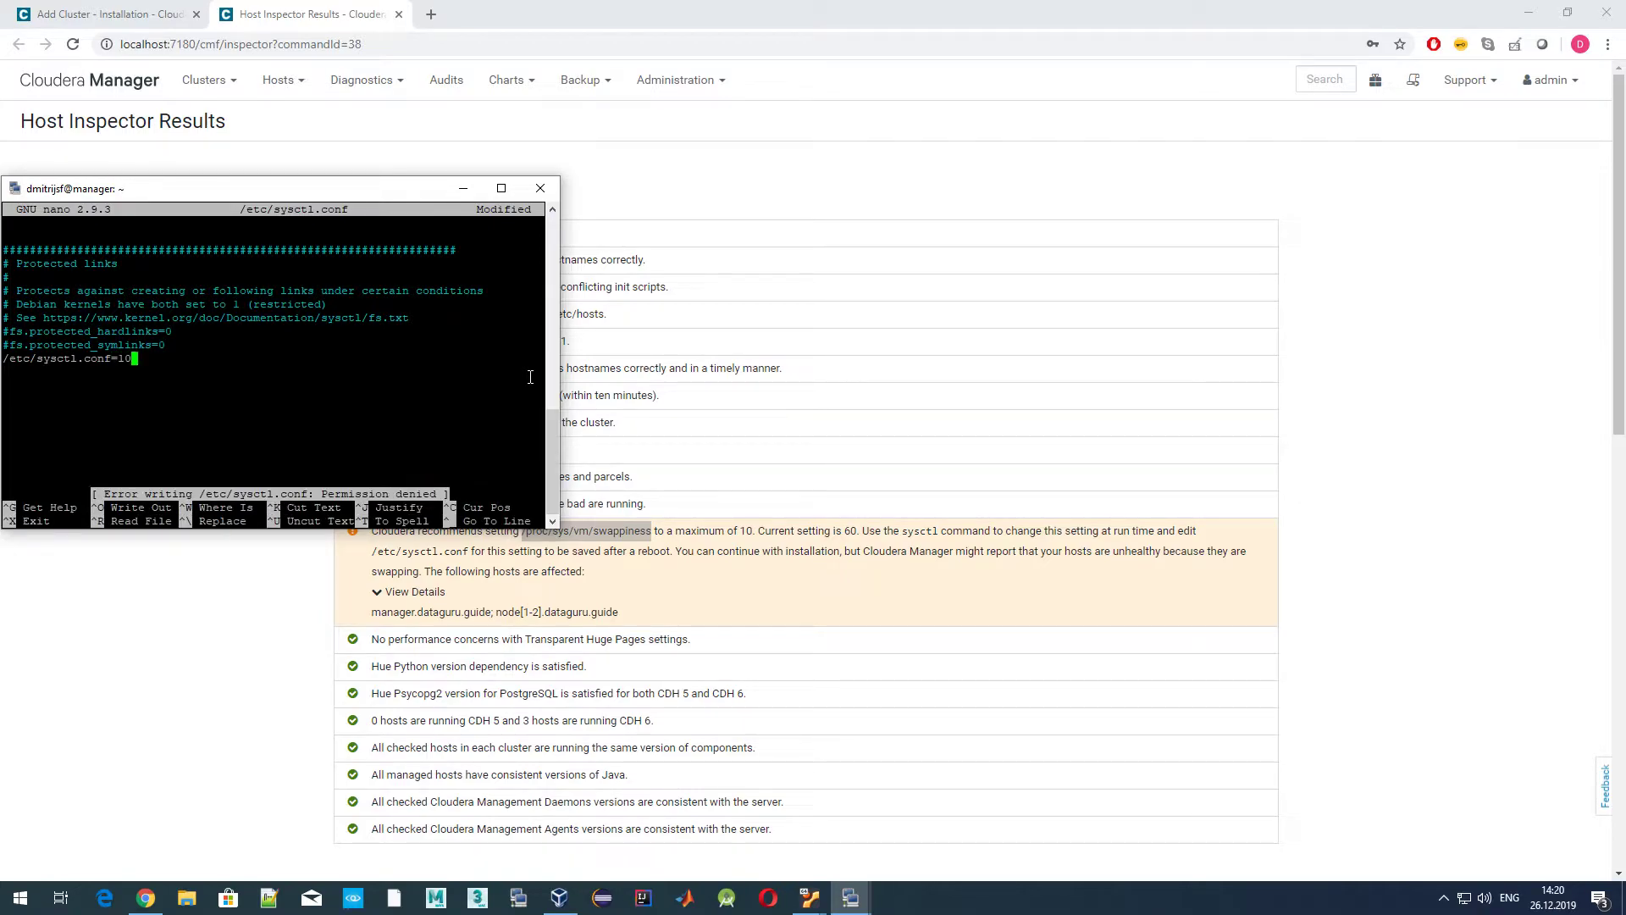
Exit nano discarding the changes, reopen /etc/sysctl.conf with sudo nano and go to the end of the file.
key("Return")
key("ctrl+x")
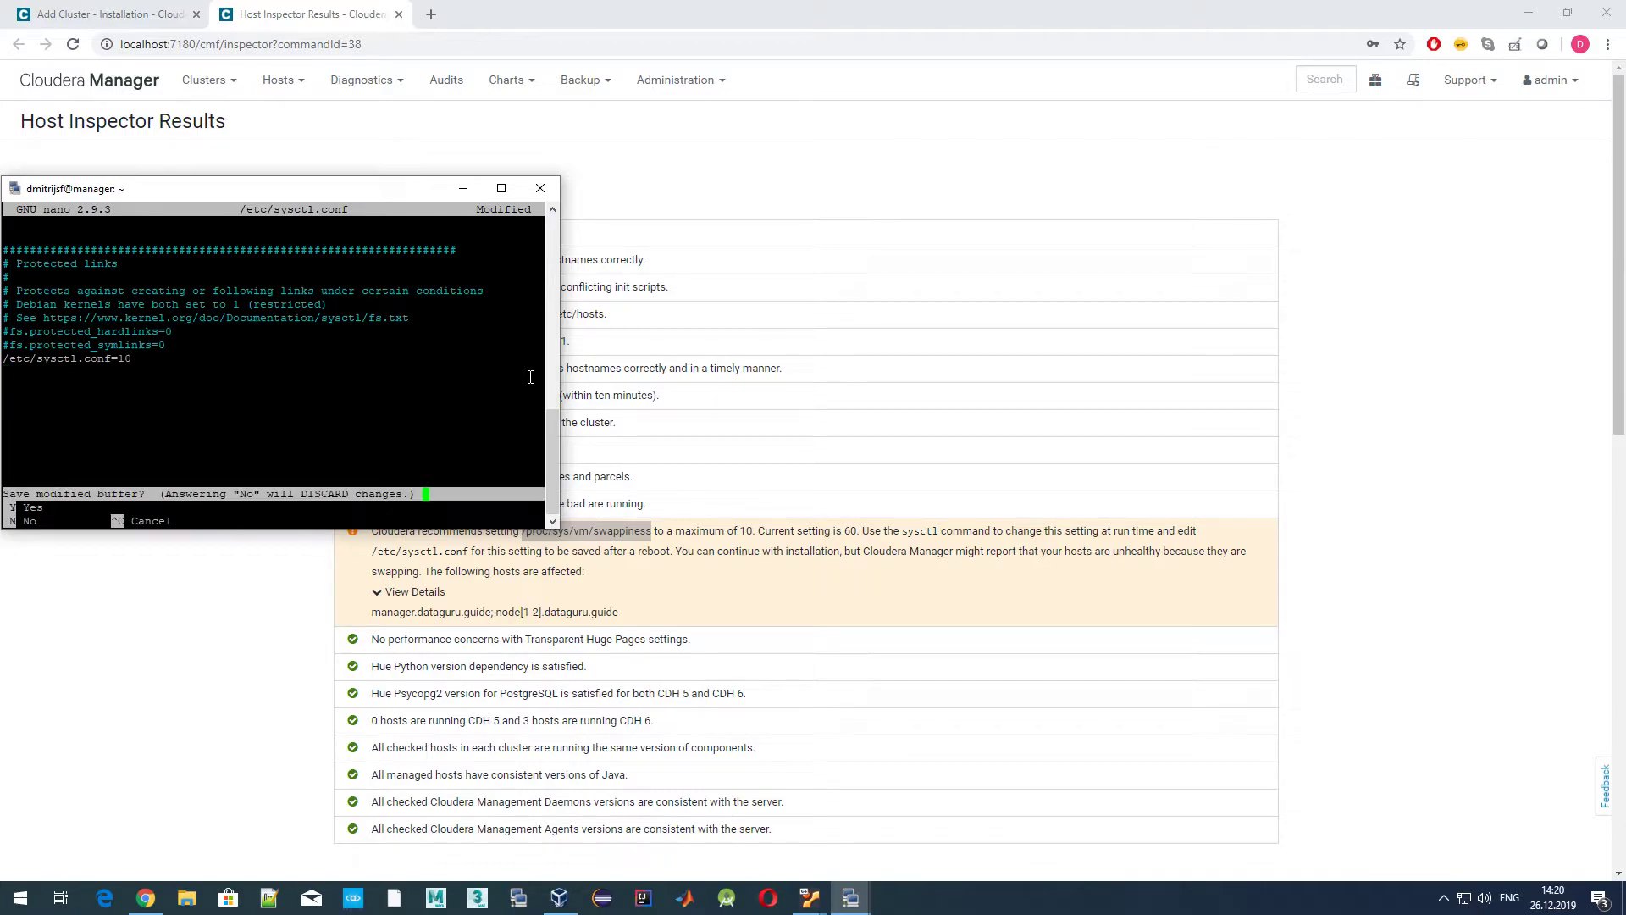
key("n")
key("Up")
key("Left")
key("Left")
key("Left")
key("Left")
key("Left")
key("Left")
key("Left")
key("Left")
key("Left")
key("Left")
key("Left")
key("Left")
key("Left")
key("Left")
key("Left")
key("Left")
key("Left")
key("Left")
key("Left")
key("Left")
type("sudo")
key("Return")
key("Page_Down")
key("Page_Down")
key("Page_Down")
key("Page_Down")
key("Down")
key("Down")
key("Down")
key("Down")
key("Down")
key("Down")
key("Down")
key("Down")
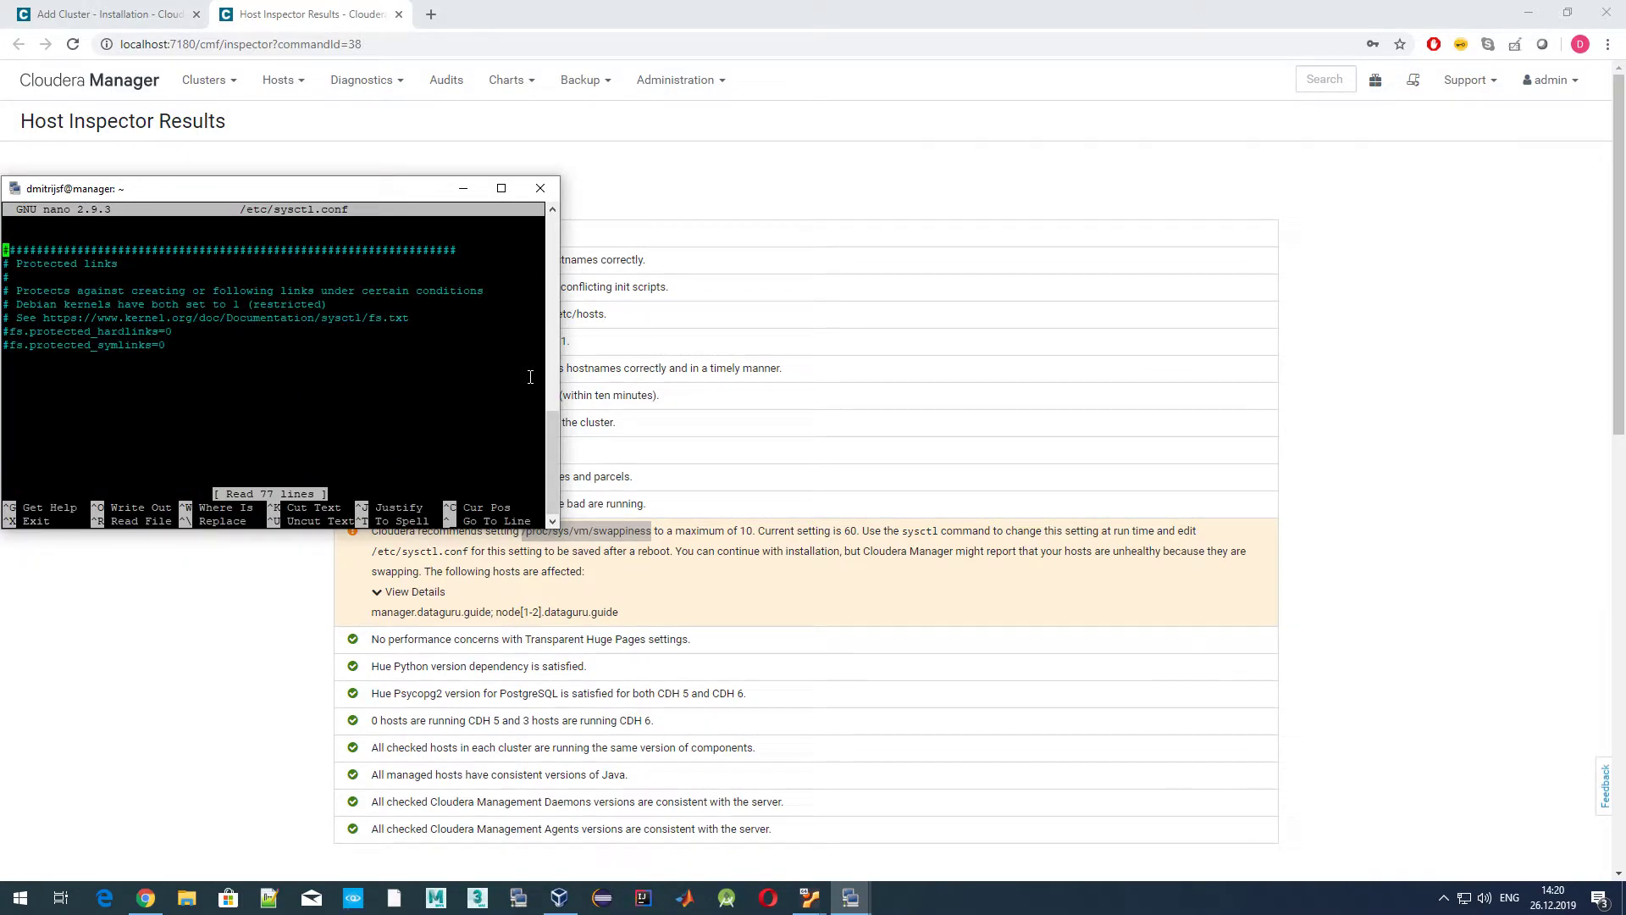
key("Down")
right_click(449, 361)
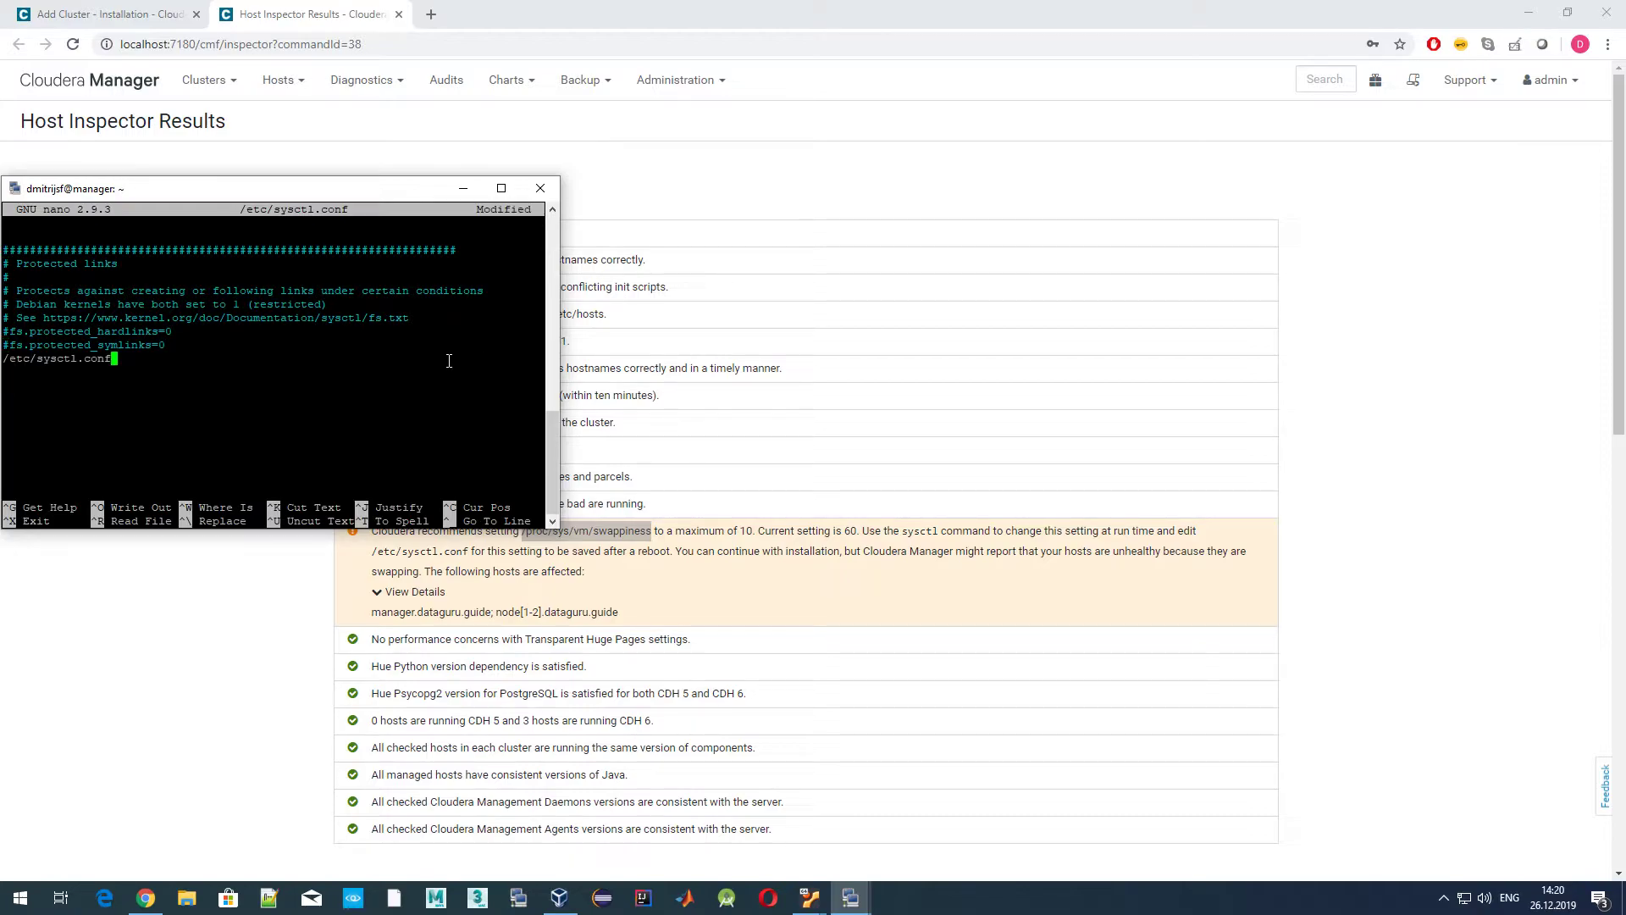
key("BackSpace")
key("BackSpace")
key("BackSpace")
key("BackSpace")
key("BackSpace")
key("BackSpace")
key("BackSpace")
key("BackSpace")
key("BackSpace")
key("BackSpace")
key("BackSpace")
key("BackSpace")
key("BackSpace")
key("BackSpace")
key("BackSpace")
Copy /proc/sys/vm/ from the swappiness warning and paste it as a new line at the end of the manager's /etc/sysctl.conf.
left_click(631, 532)
triple_click(631, 532)
left_click_drag(520, 532, 594, 526)
left_click(850, 898)
left_click(709, 815)
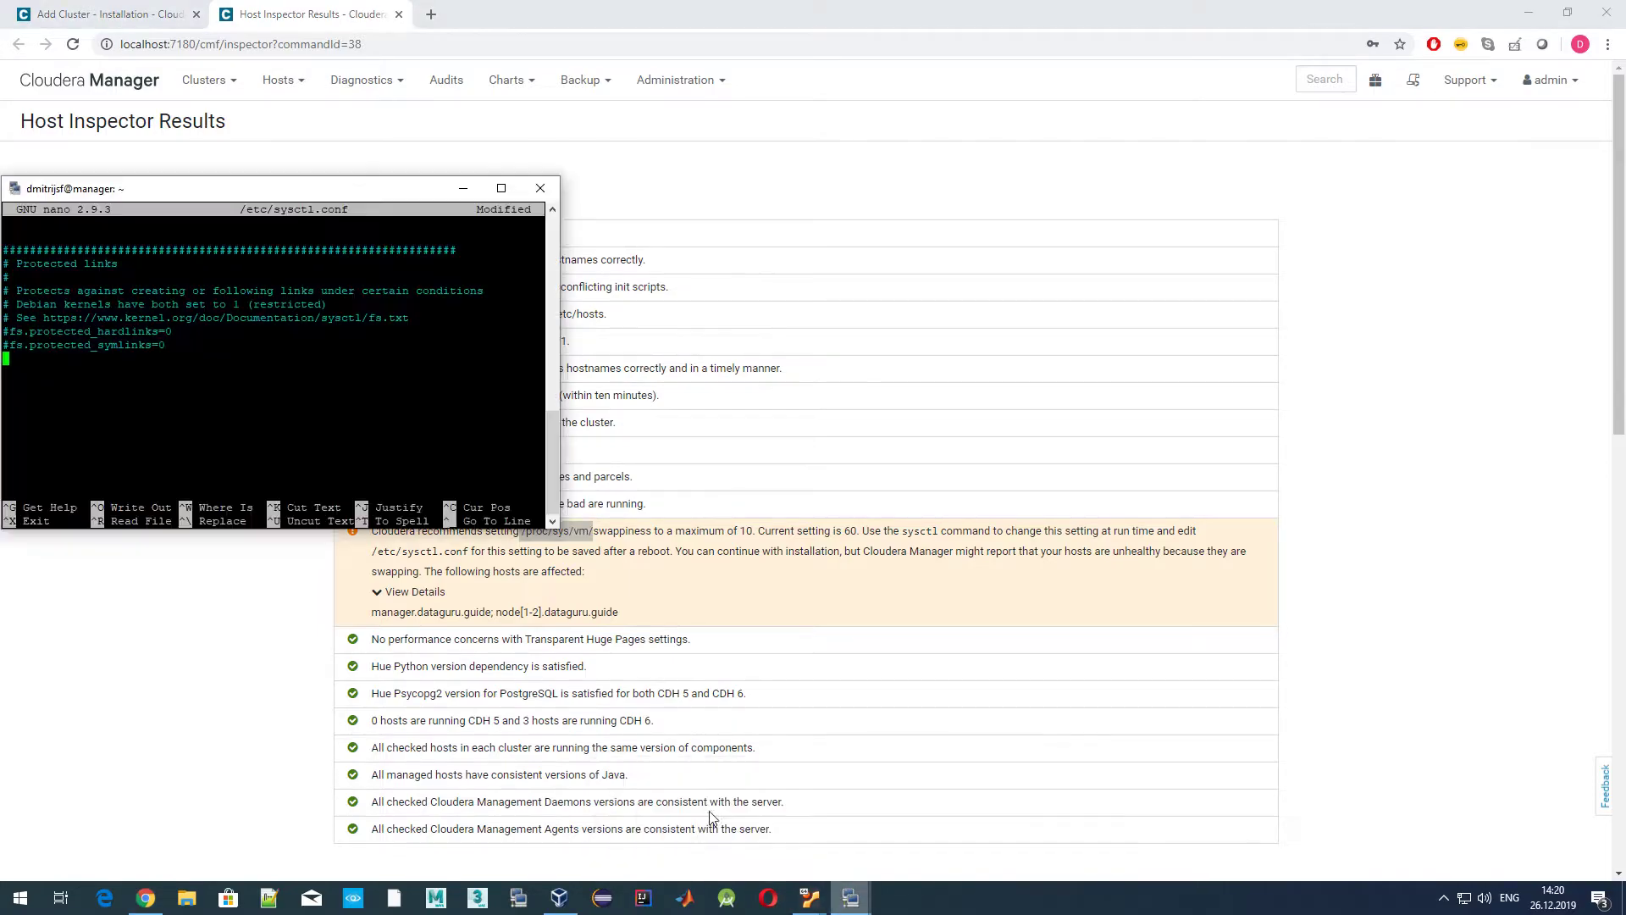
right_click(576, 532)
left_click(610, 544)
left_click(850, 898)
left_click(730, 836)
right_click(101, 419)
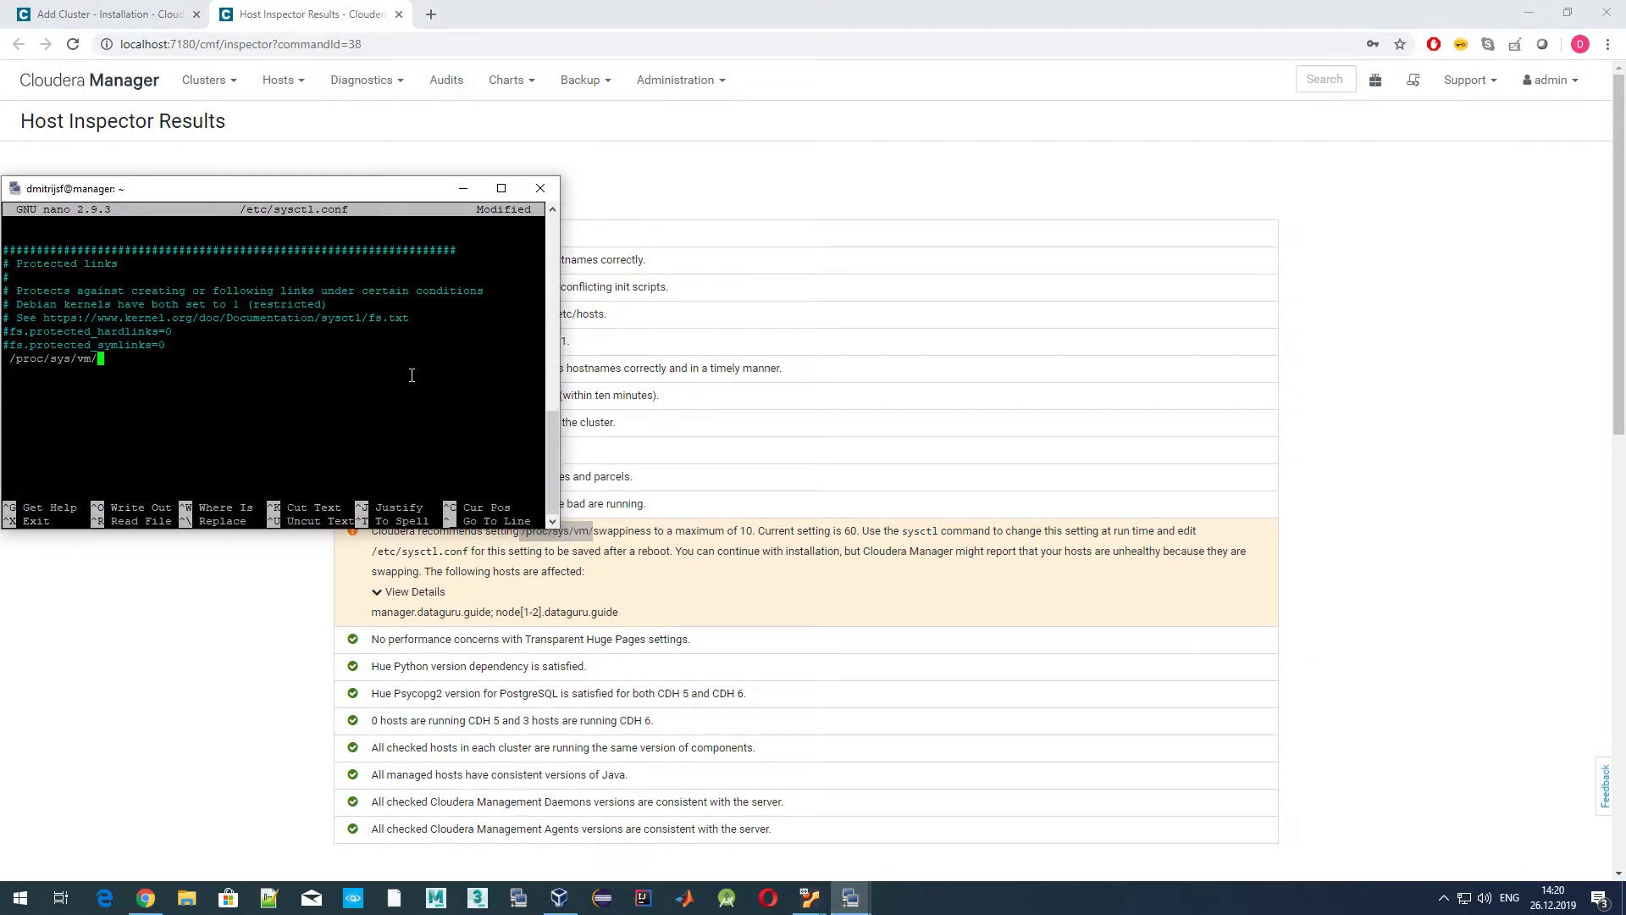
Copy the word swappiness from the warning and append it to the /proc/sys/vm/ line in nano.
left_click_drag(590, 531, 653, 531)
left_click(628, 530)
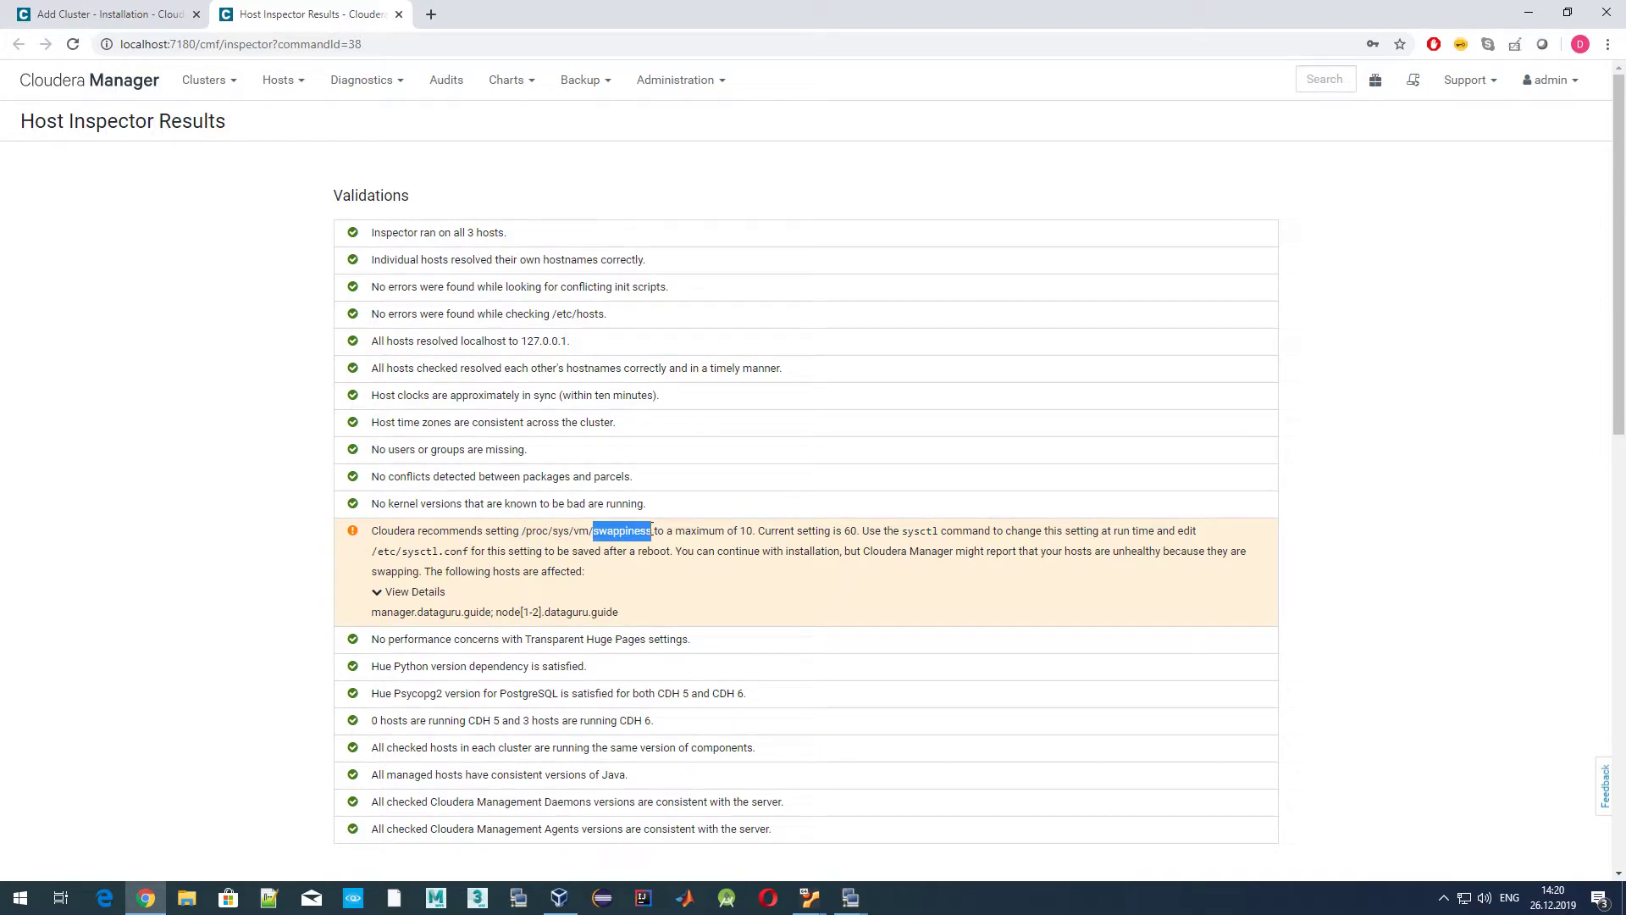
right_click(649, 531)
left_click(669, 542)
left_click(850, 897)
left_click(746, 844)
right_click(155, 389)
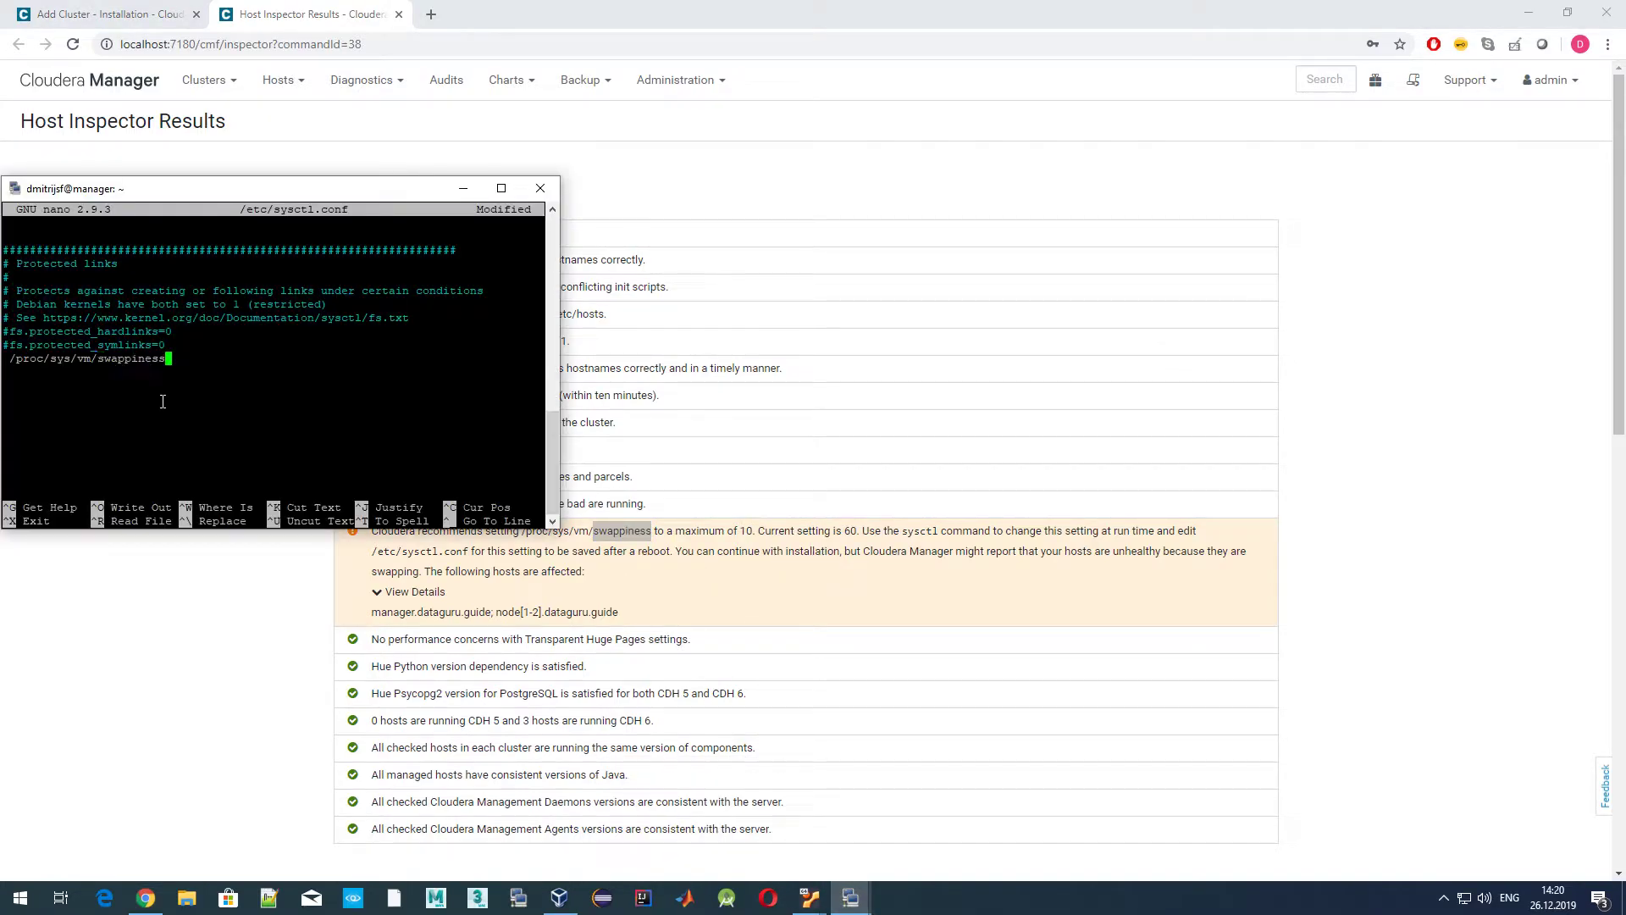
Append =10 to the swappiness line and remove the leading space before the path.
type("=10")
key("Left")
key("Left")
key("Left")
key("Left")
key("Left")
key("Left")
key("Left")
key("Left")
key("Left")
key("Left")
key("Left")
key("Left")
key("Left")
key("Left")
key("Left")
key("Left")
key("Left")
key("Left")
key("Left")
key("Left")
key("Left")
key("Left")
key("Left")
key("Left")
key("Left")
key("Left")
key("BackSpace")
Copy the finished line /proc/sys/vm/swappiness=10, save /etc/sysctl.conf and exit nano.
left_click_drag(7, 359, 167, 359)
left_click(176, 362)
left_click_drag(9, 359, 176, 363)
left_click(208, 401)
key("ctrl+x")
key("y")
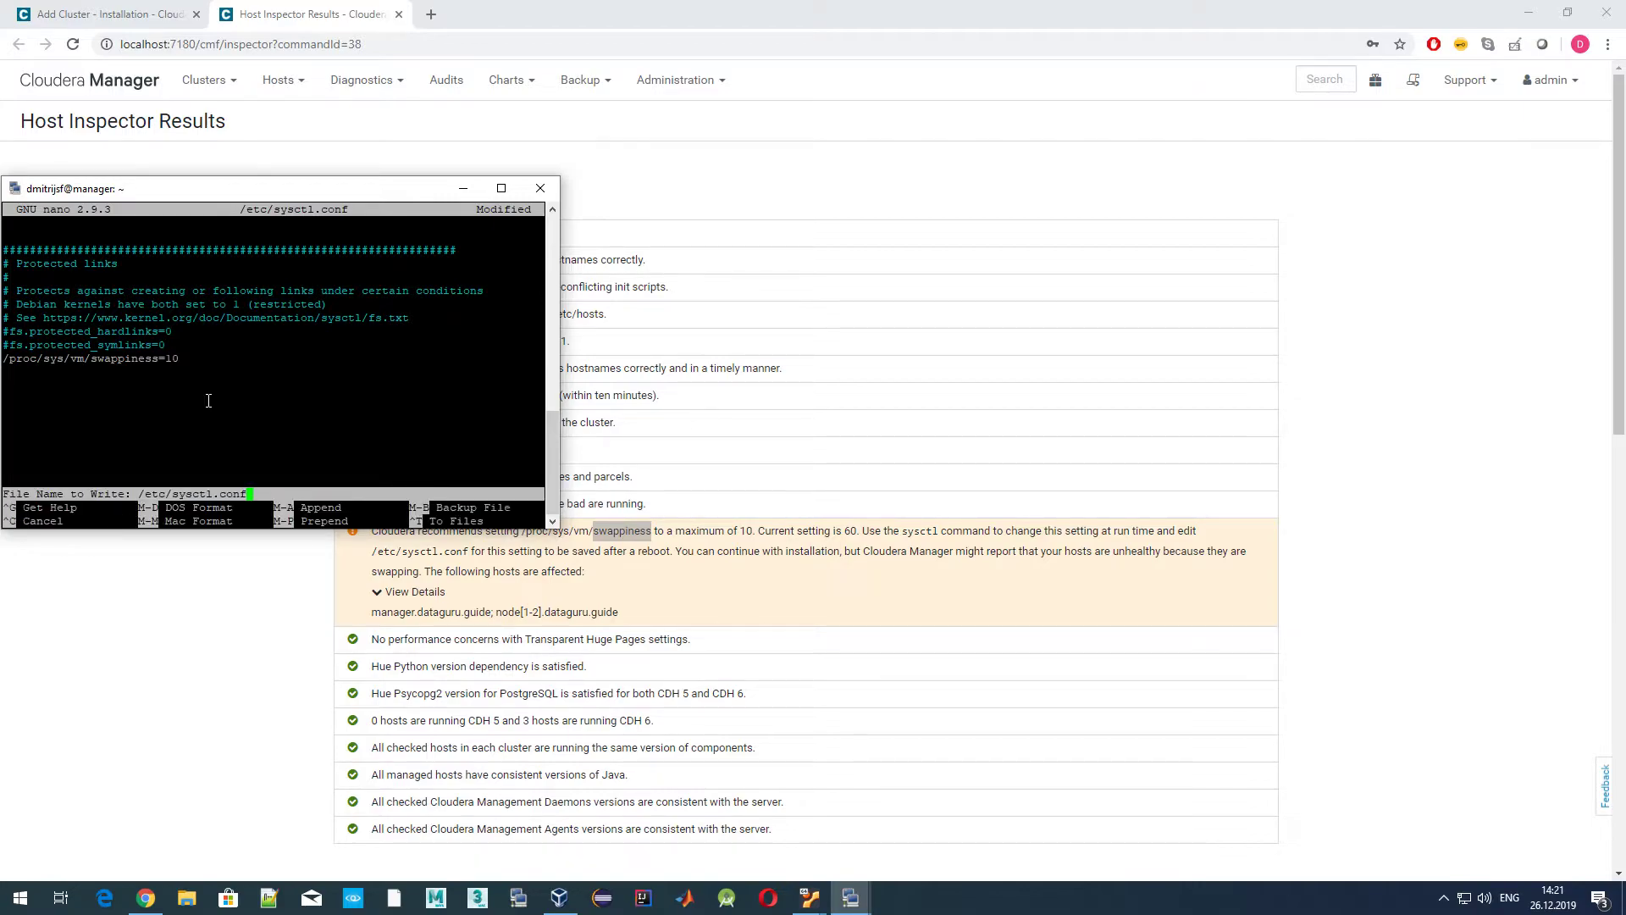
key("Return")
Switch to the node1 terminal and try to open the file with the command sudo /etc/sysctl.conf.
mouse_move(851, 898)
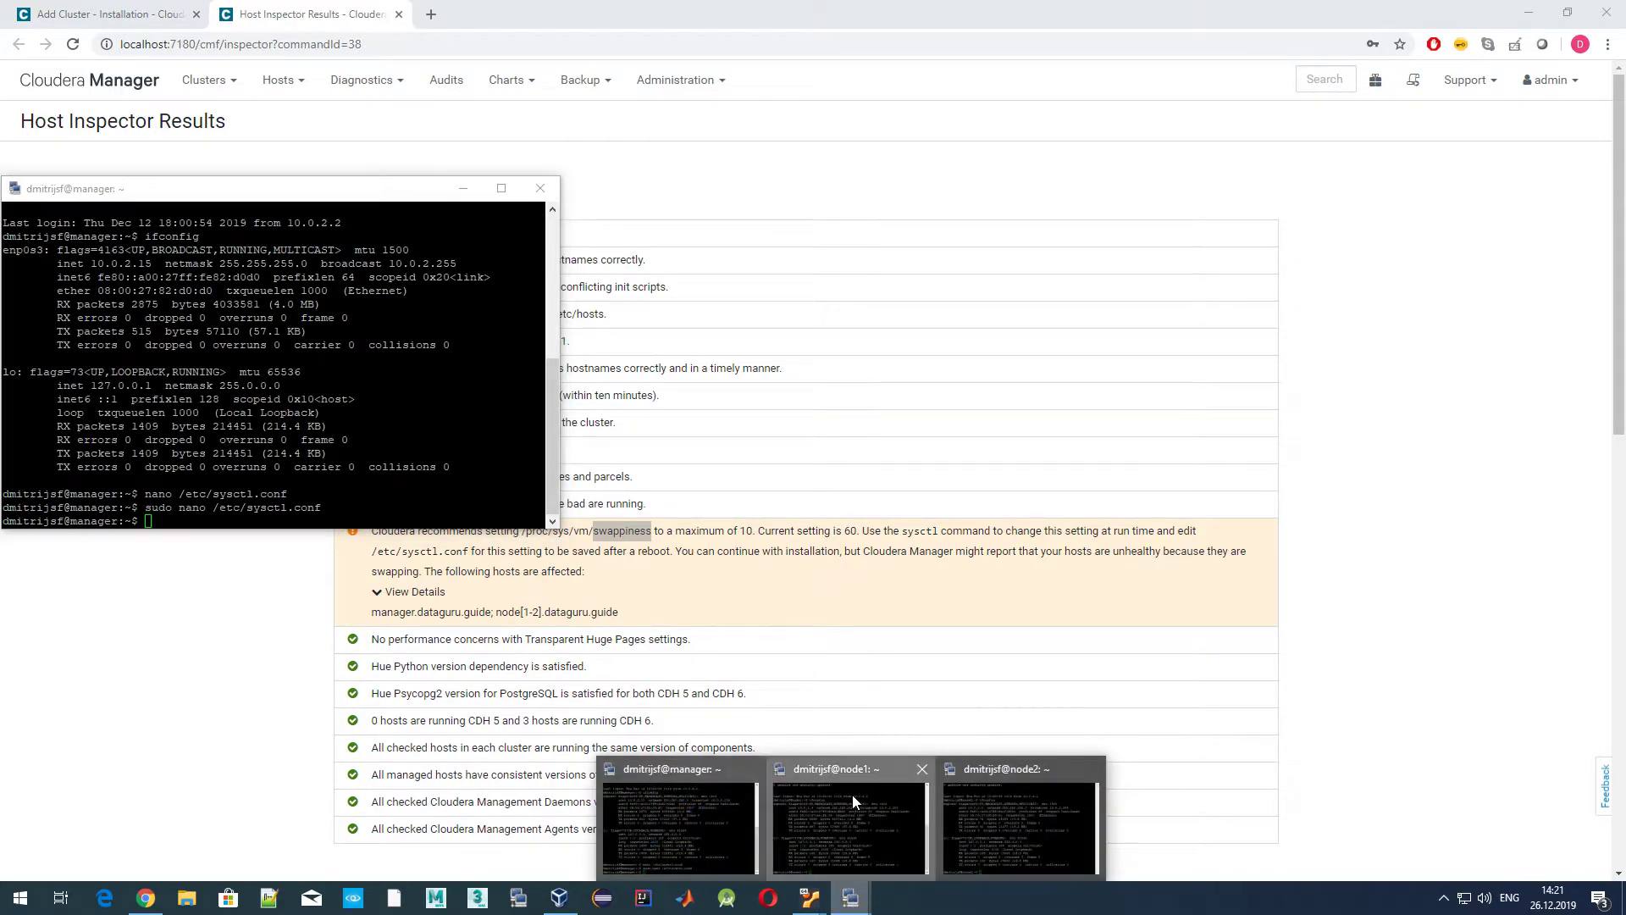
left_click(852, 794)
type("nan")
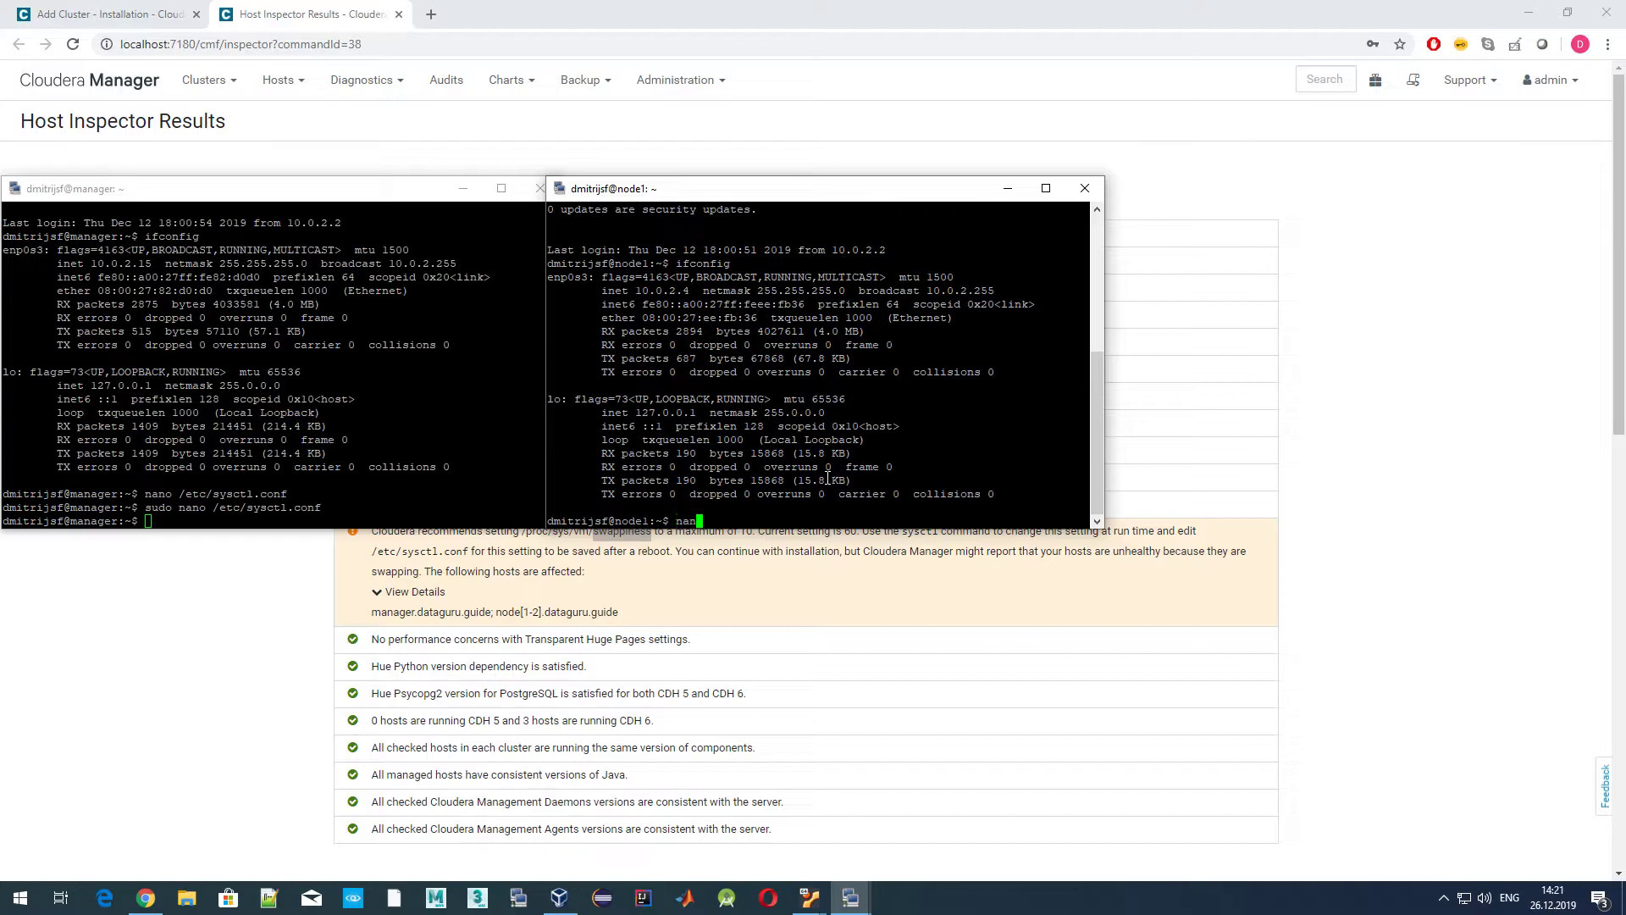
key("BackSpace")
key("BackSpace")
key("BackSpace")
type("sudo /etc/")
type("sys")
type("ctl.d/")
key("BackSpace")
key("BackSpace")
type("conf")
key("Return")
Correct the previous node1 command to sudo nano /etc/sysctl.conf, run it and go to the end of the file.
key("Up")
key("Left")
key("Left")
key("Left")
key("Left")
key("Left")
key("Left")
key("Left")
key("Left")
key("Left")
key("Left")
key("Left")
key("Left")
key("Left")
key("Left")
key("Left")
key("Left")
key("Left")
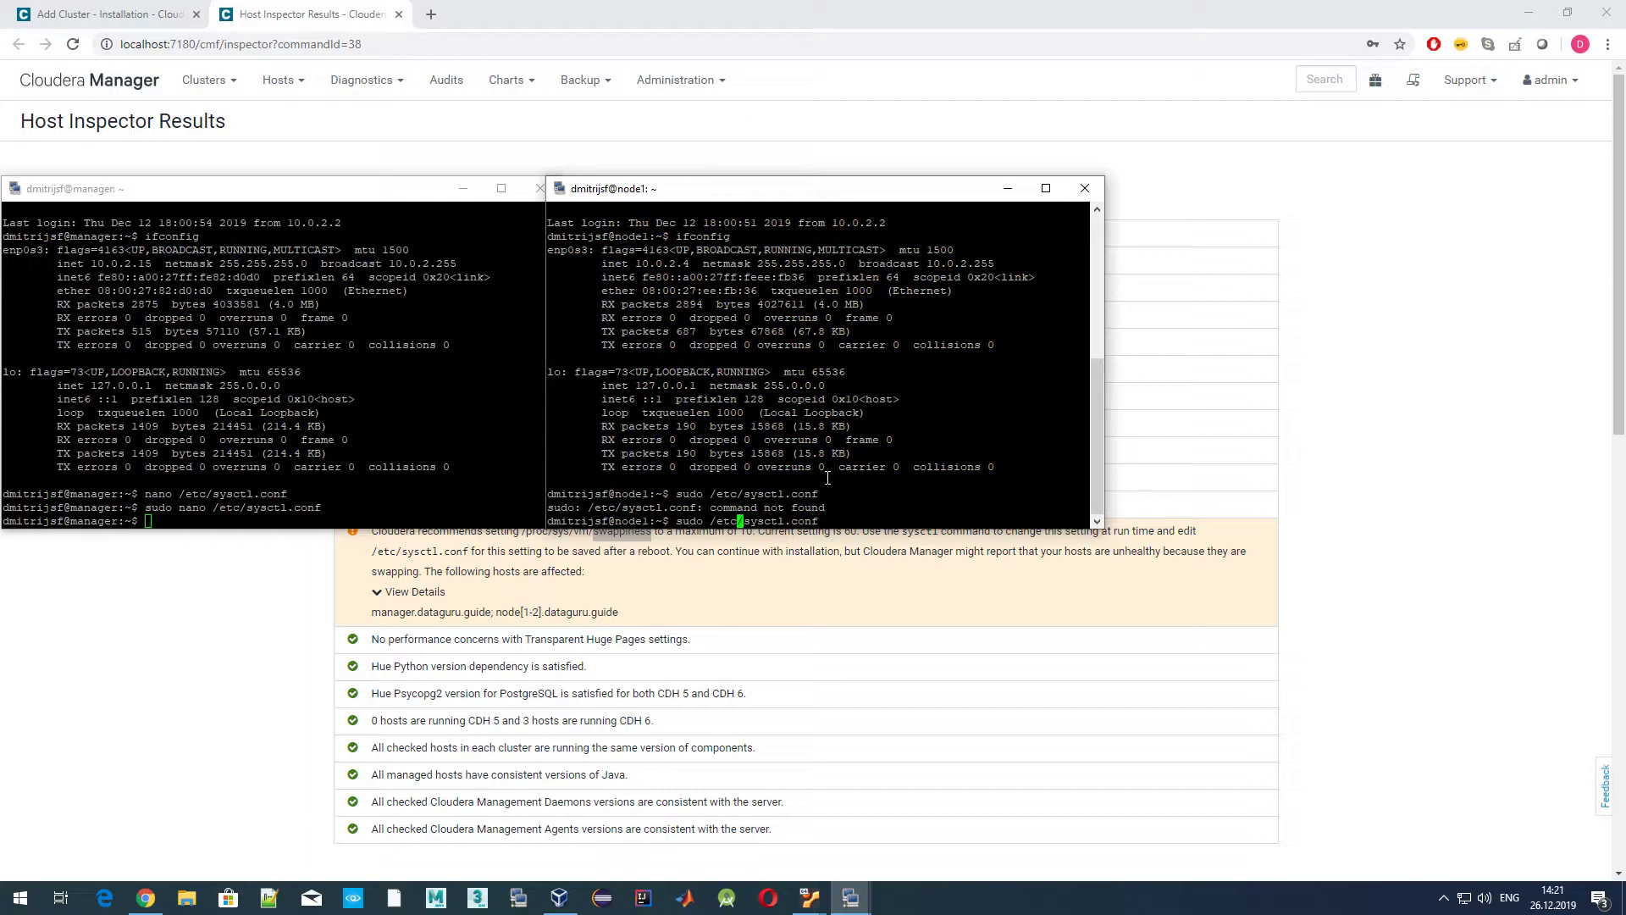
type("nano")
key("Return")
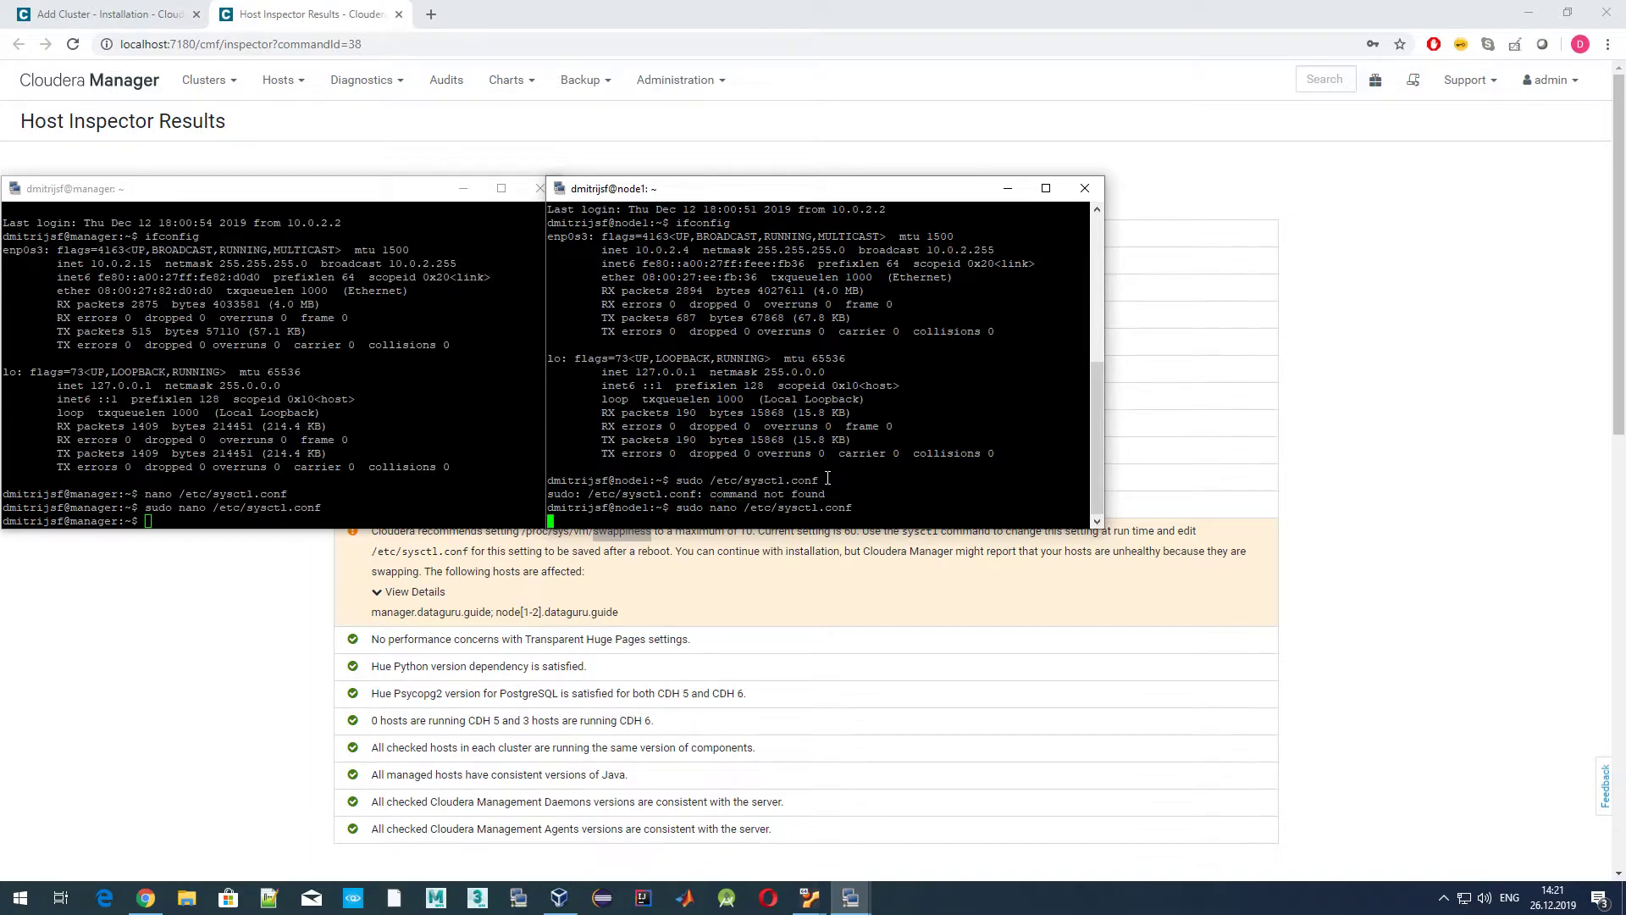
key("Page_Down")
key("Page_Down")
key("Page_Down")
key("Page_Down")
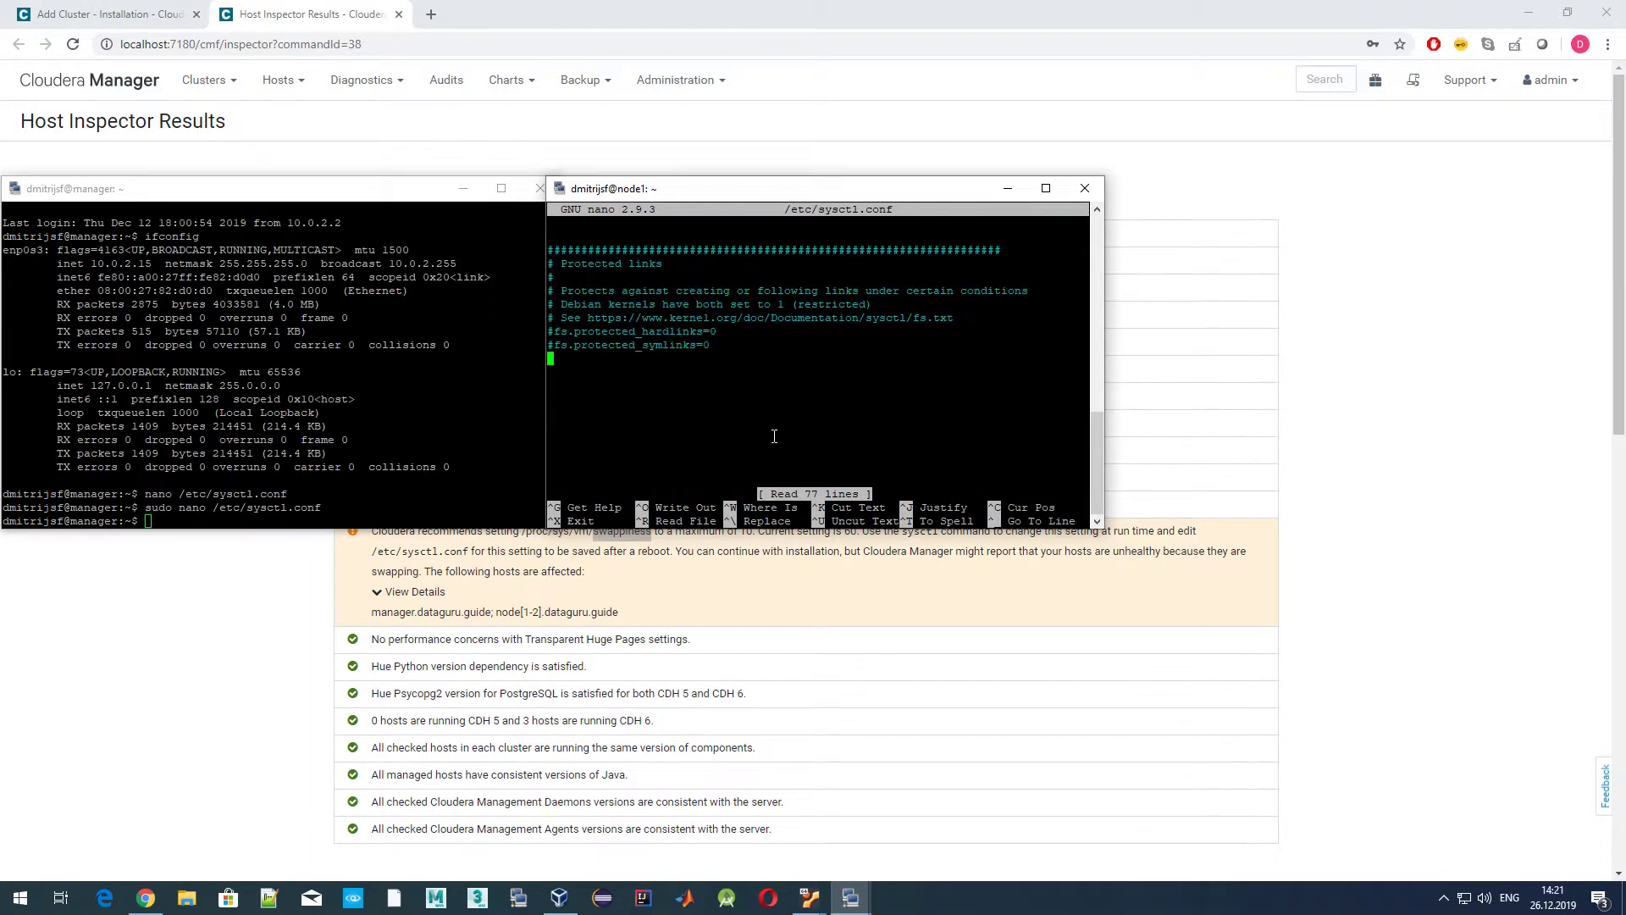
Add the copied line /proc/sys/vm/swappiness=10 at the end of the node1 file and remove its extra leading slash.
type("/")
right_click(741, 410)
key("Left")
key("Left")
key("Left")
key("Left")
key("Left")
key("Left")
key("Left")
key("Left")
key("Left")
key("Left")
key("Left")
key("Left")
key("Left")
key("Left")
key("Left")
key("Left")
key("Left")
key("Left")
key("Left")
key("Left")
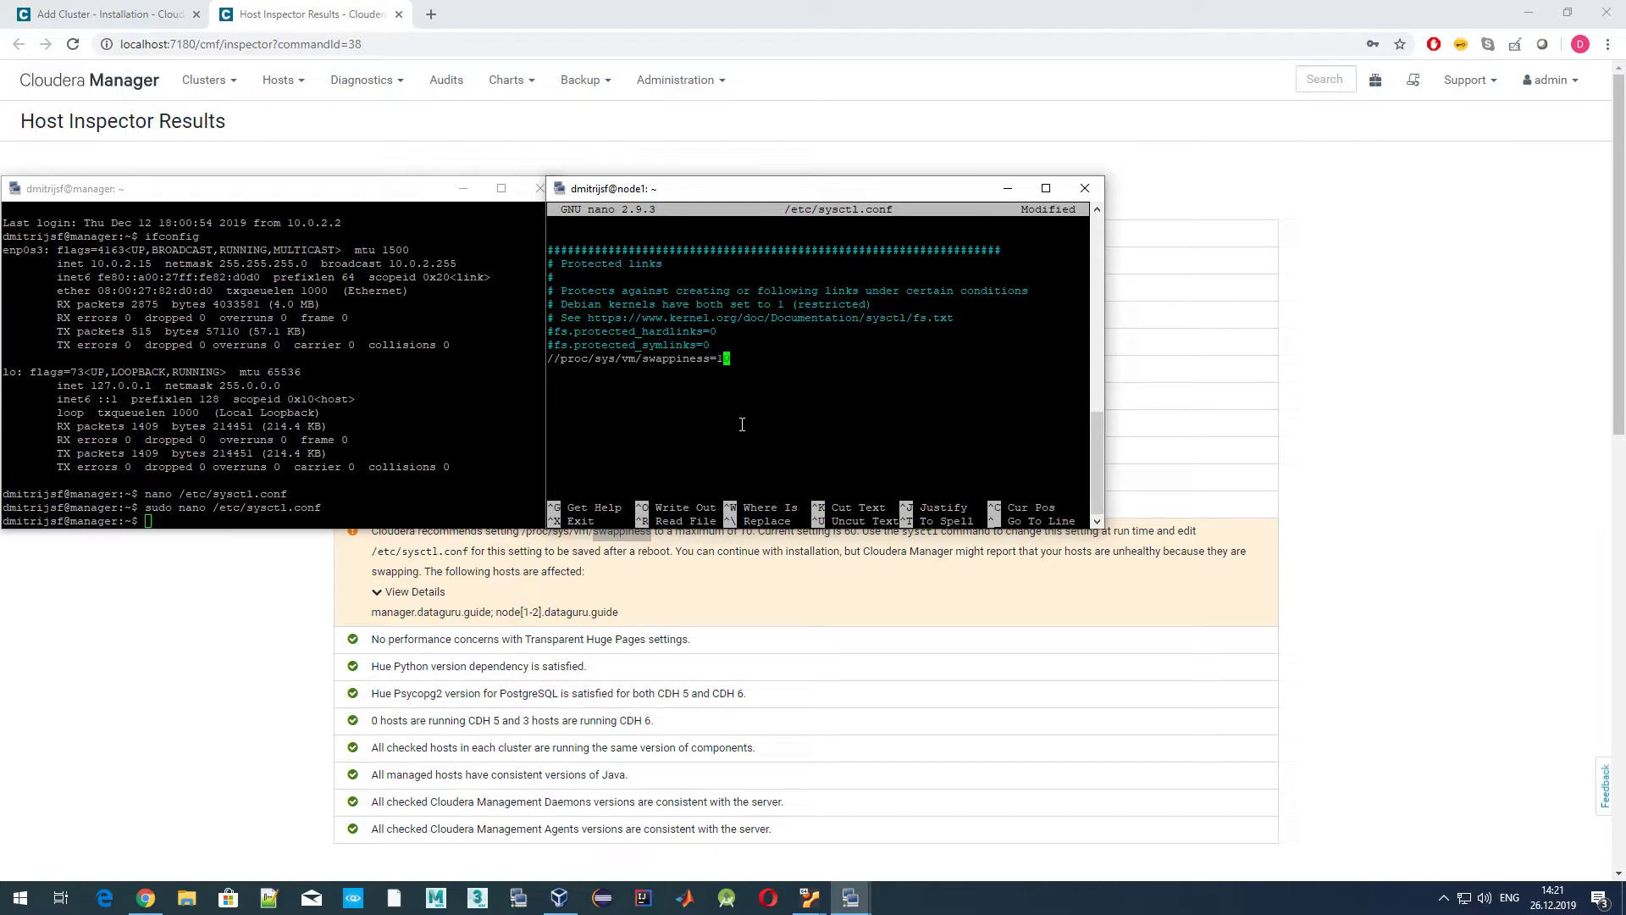
key("Left")
key("BackSpace")
Save /etc/sysctl.conf on node1 under the same name and exit nano.
key("ctrl+x")
key("y")
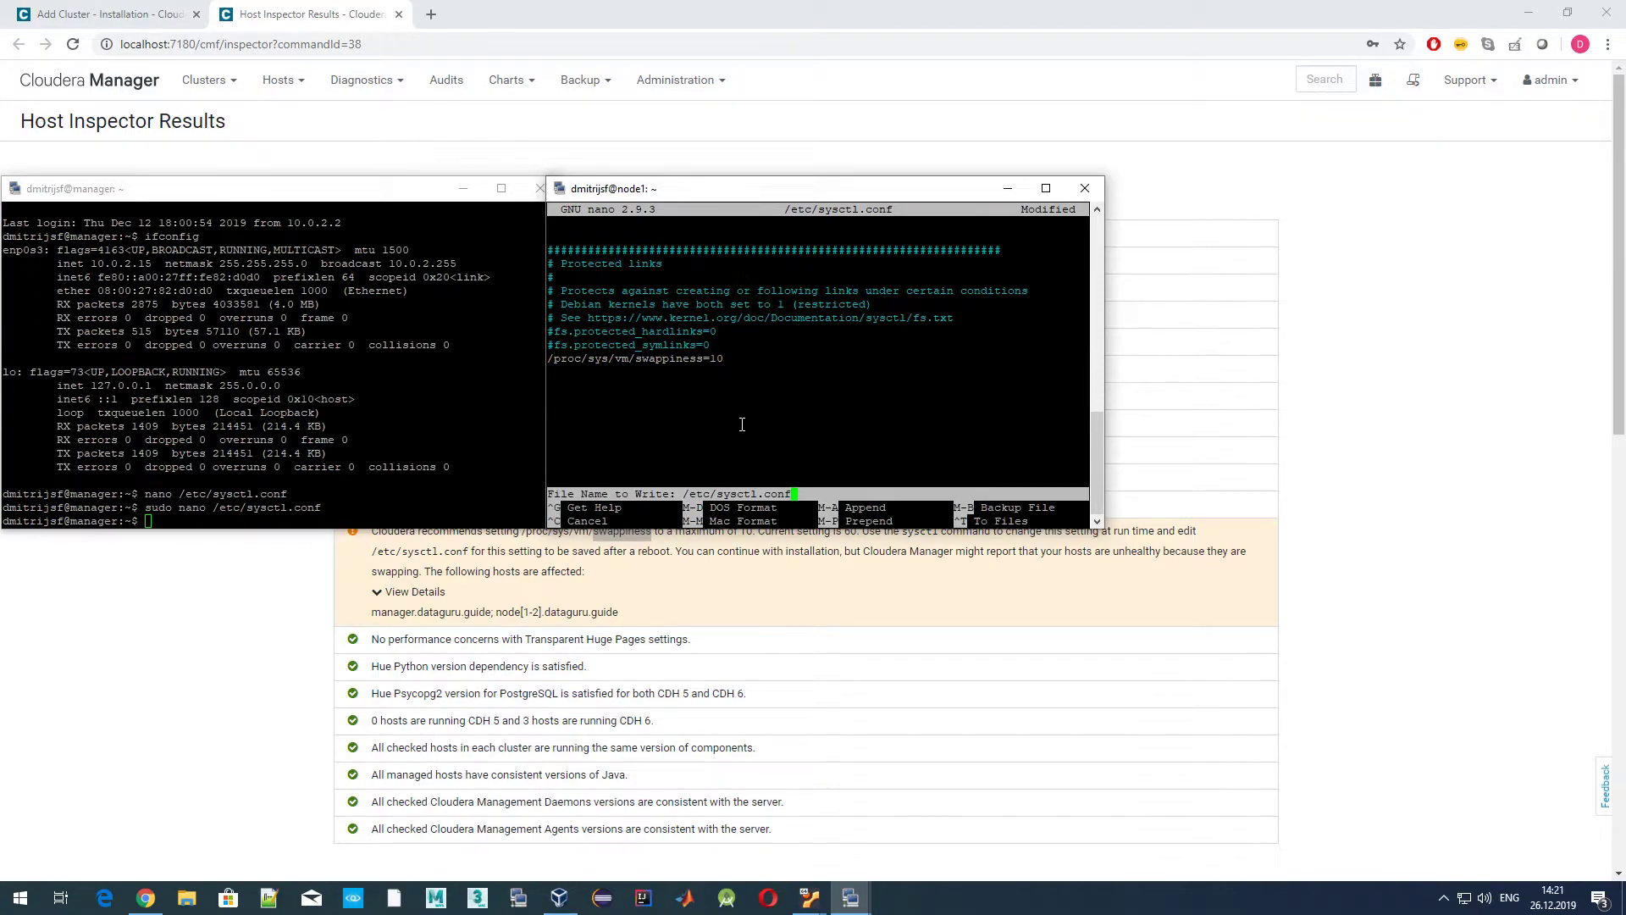
key("Return")
Switch to the node2 terminal, open the file with sudo nano /etc/sysctl.conf and go to its end.
left_click(850, 898)
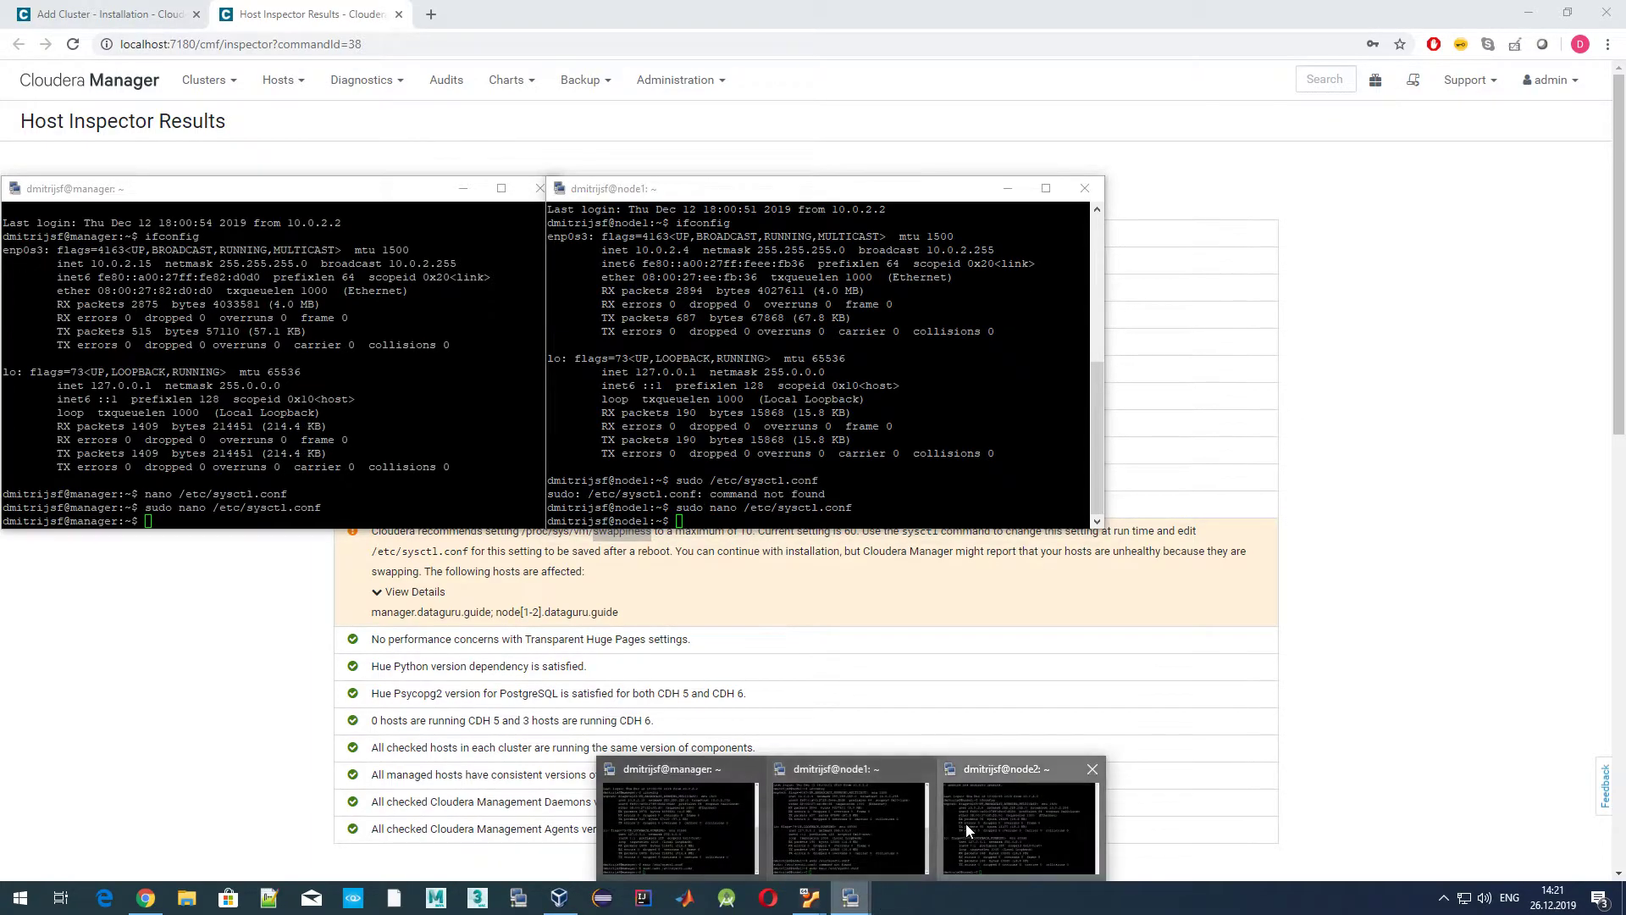
left_click(966, 824)
type("sudo ")
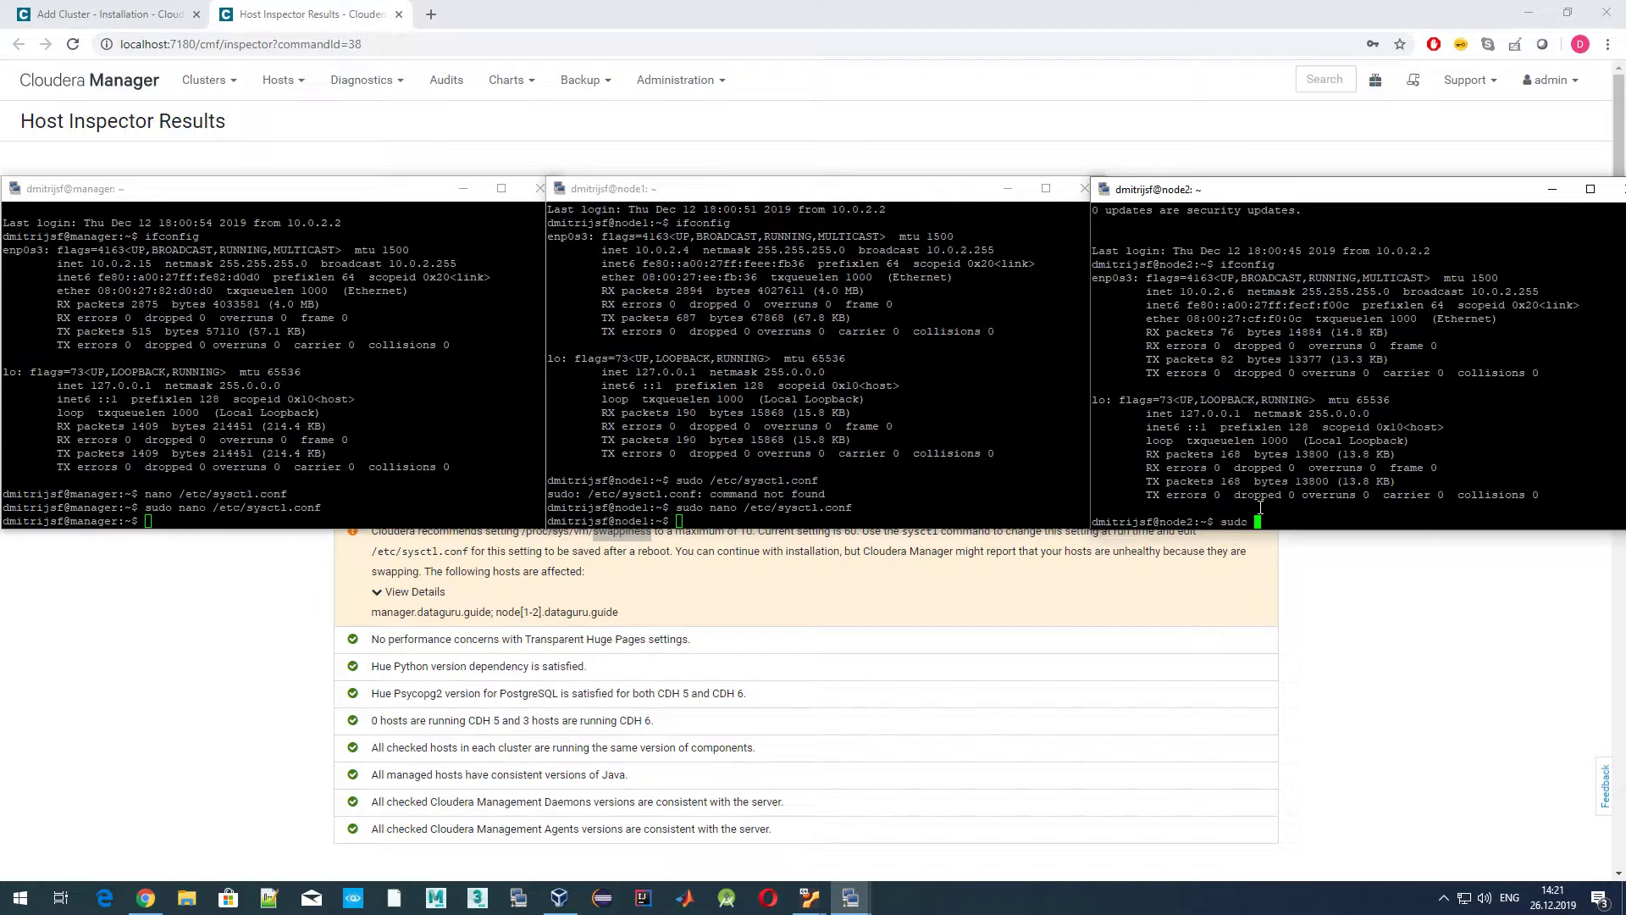
type("nano /etc/sysctl.conf")
key("Return")
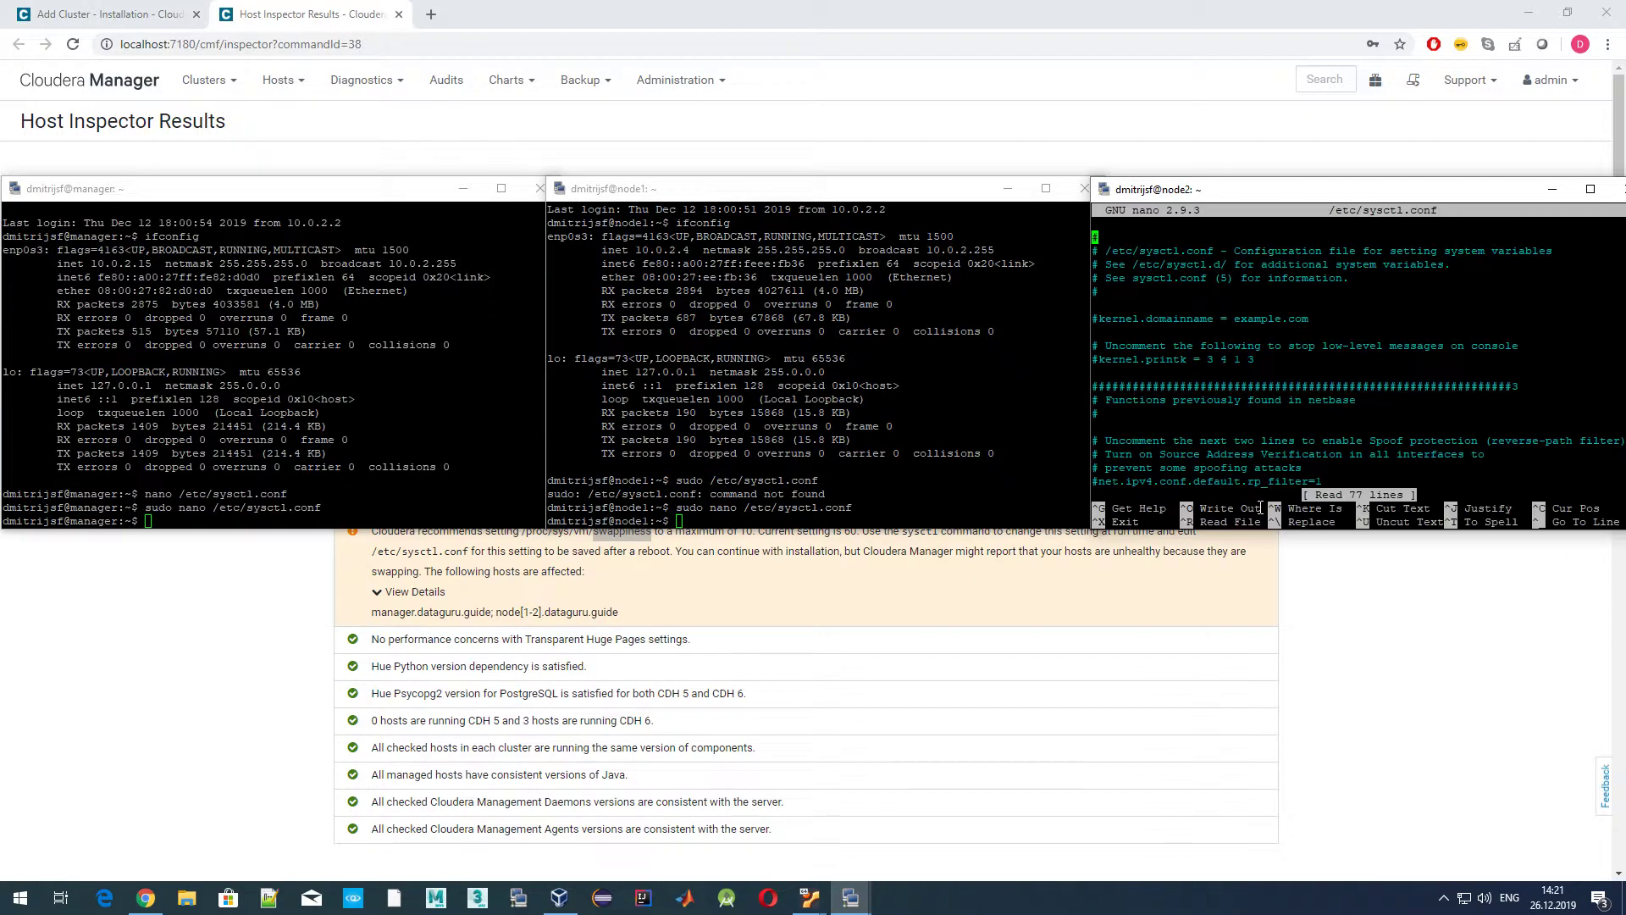
key("alt+slash")
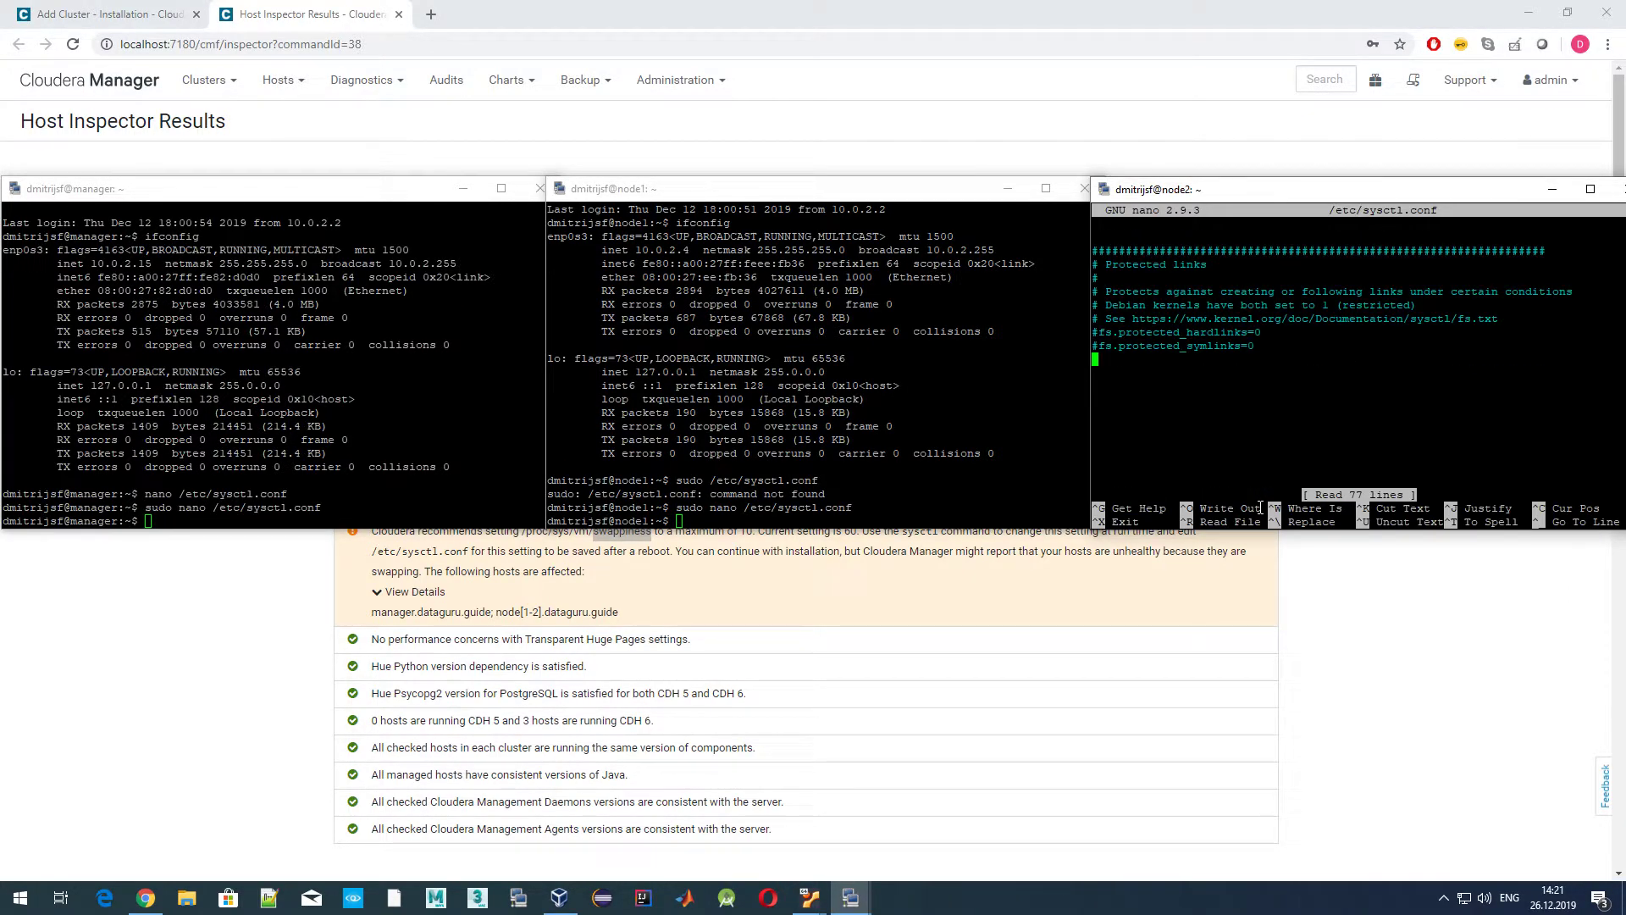
Paste the line /proc/sys/vm/swappiness=10 into the node2 file, save it and exit nano.
right_click(1273, 432)
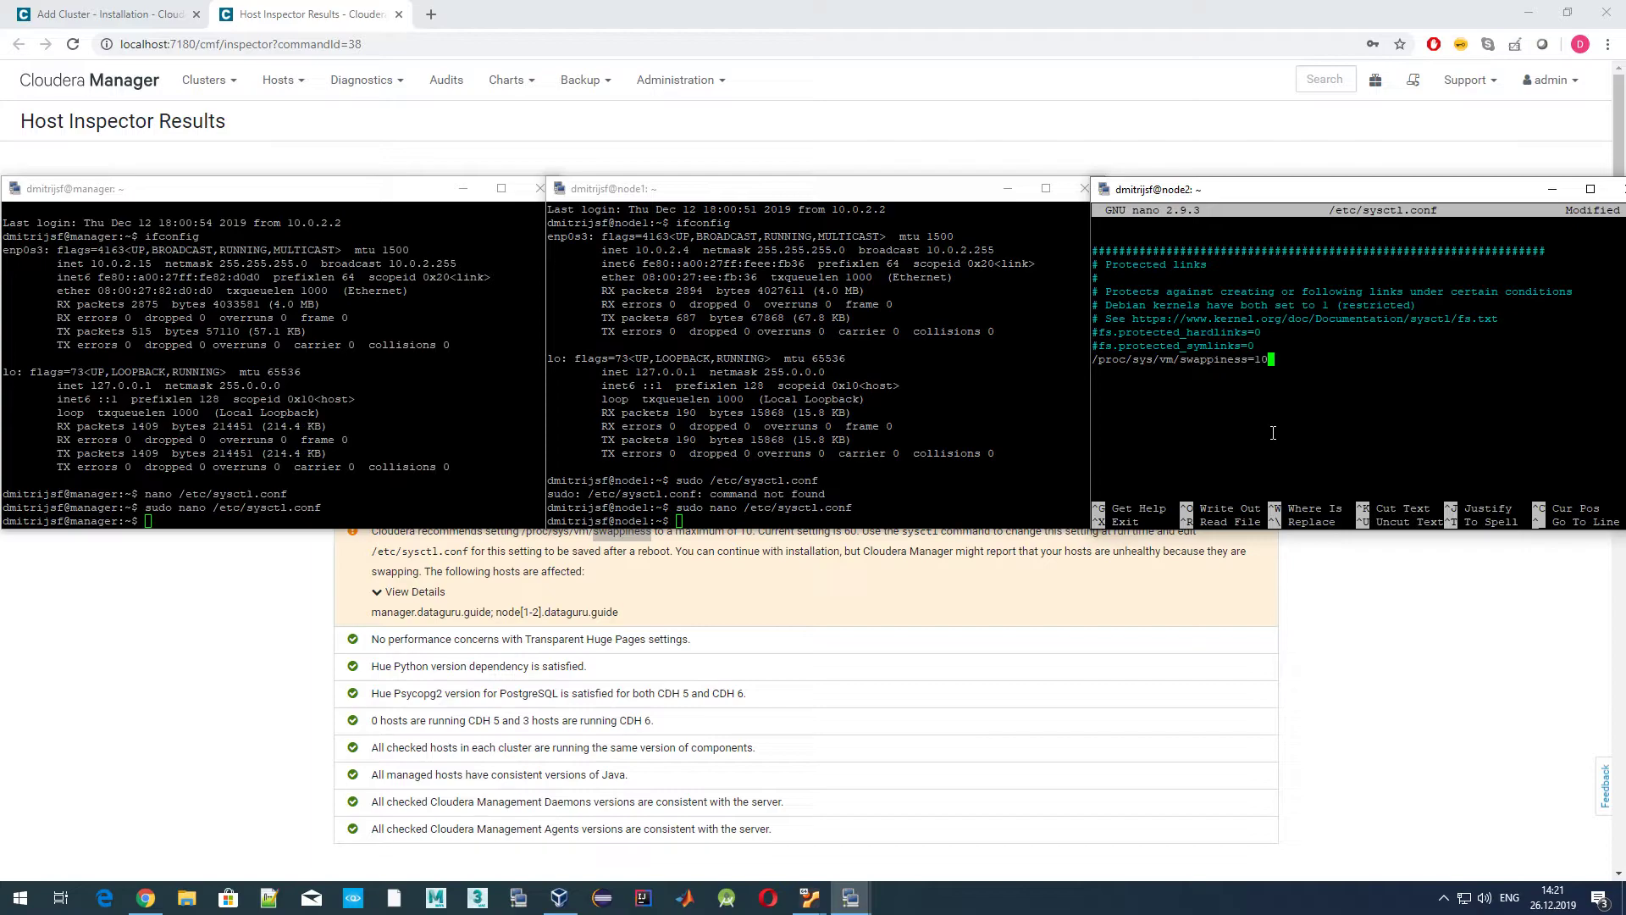
key("ctrl+x")
key("y")
key("Return")
Return to the Add Cluster wizard in the browser and run the Inspect Hosts check again.
left_click(1331, 650)
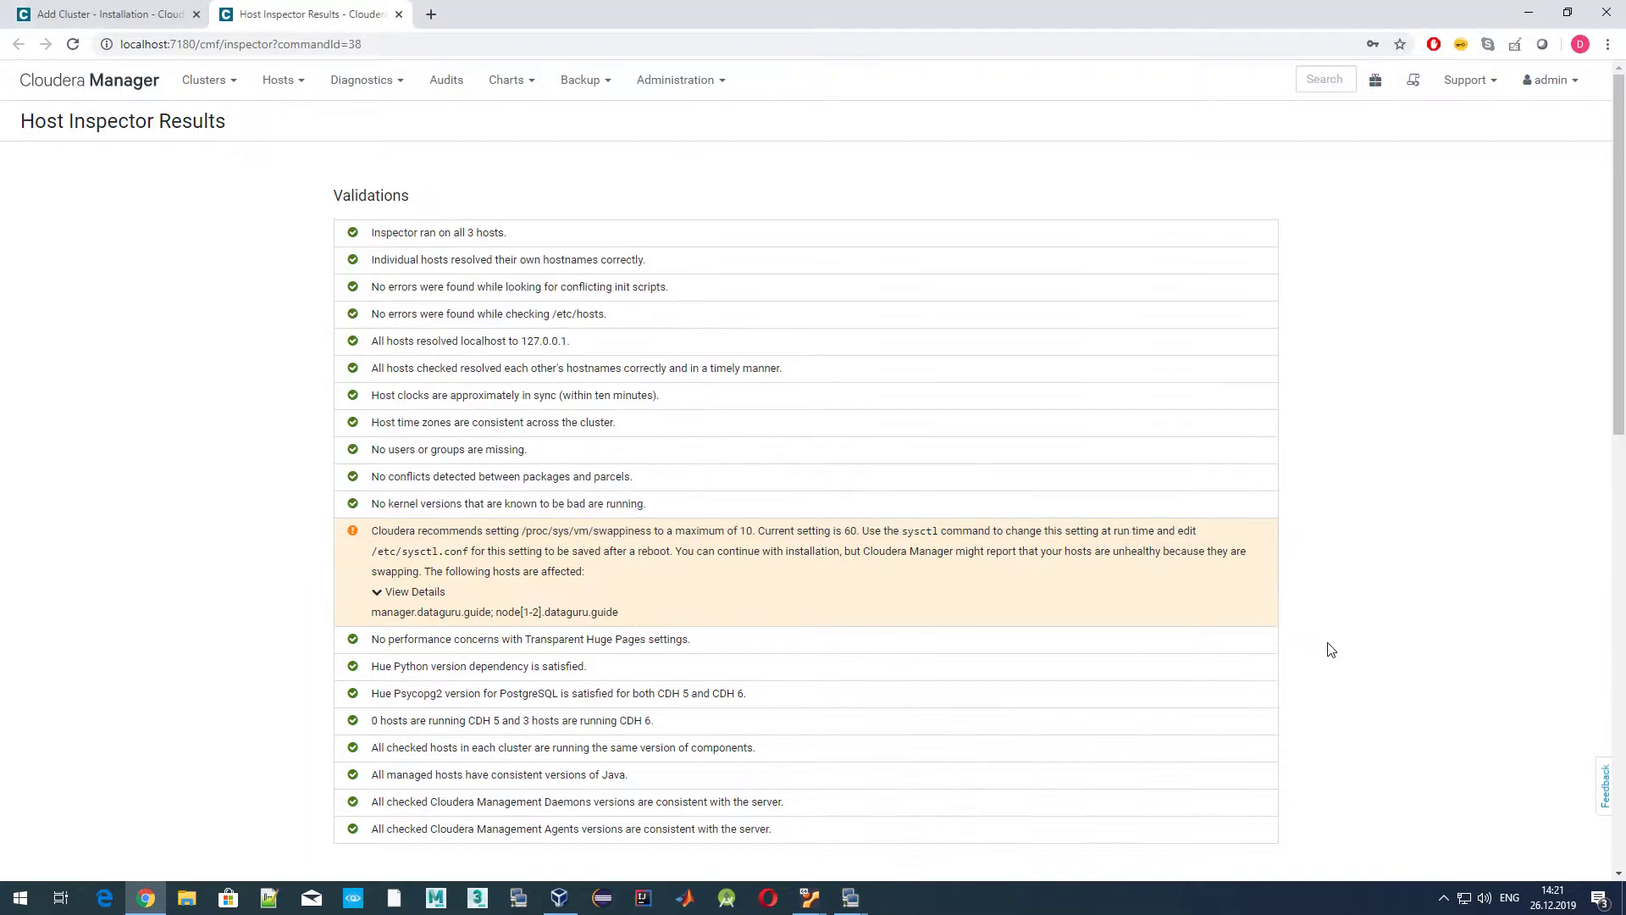
scroll(1332, 643, "down", 5)
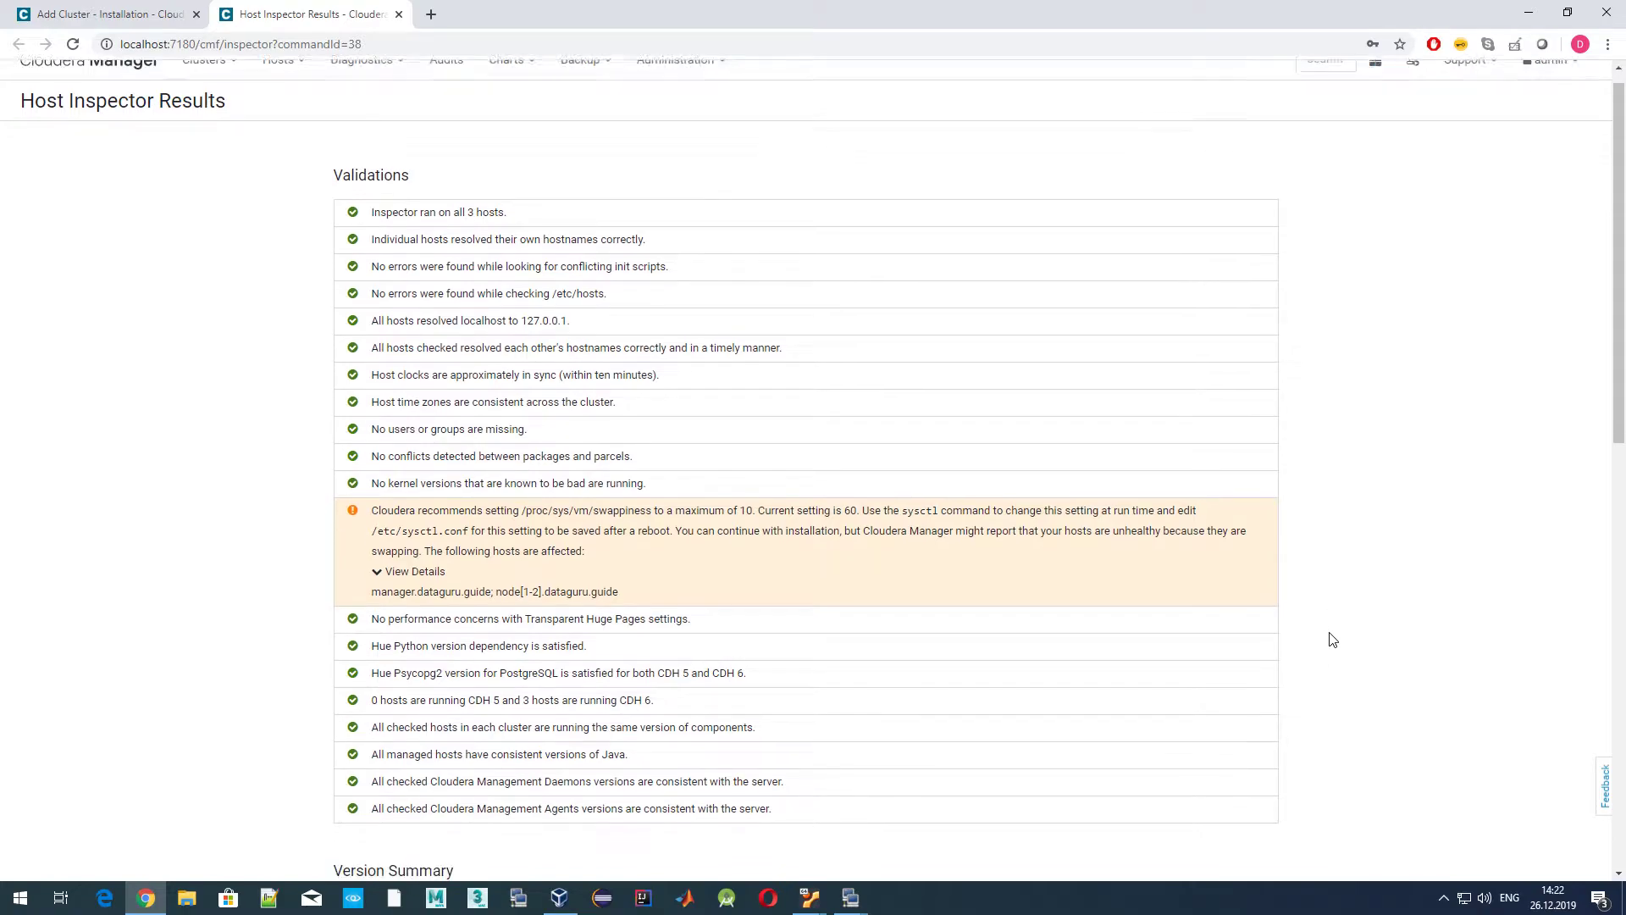
scroll(1331, 640, "down", 5)
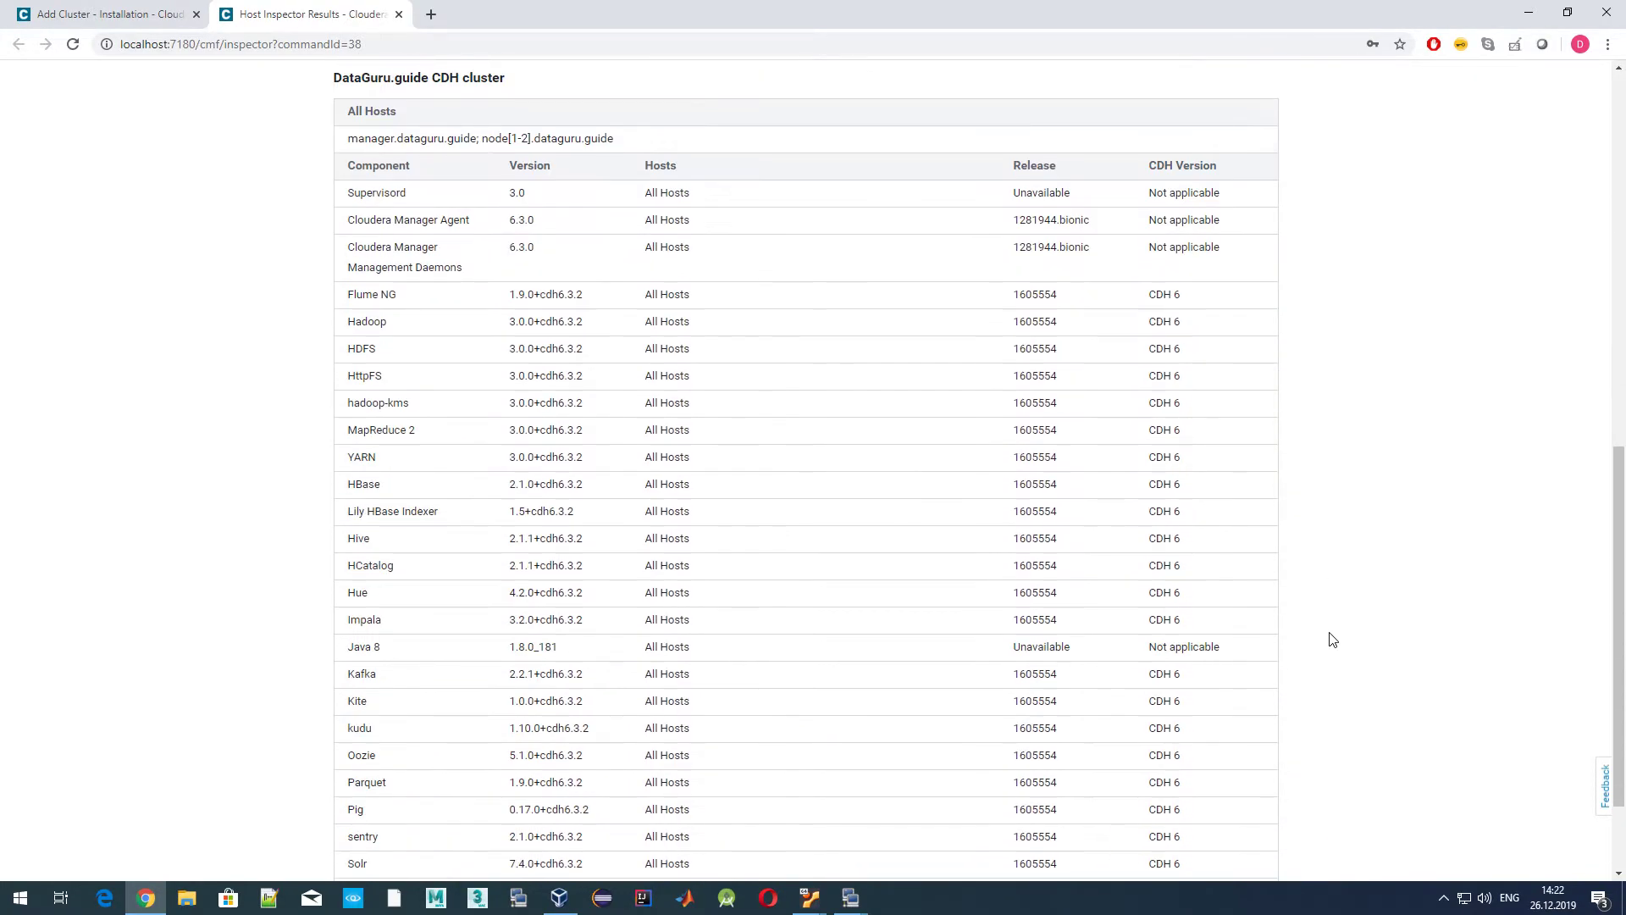
scroll(1331, 639, "up", 10)
scroll(1331, 627, "down", 12)
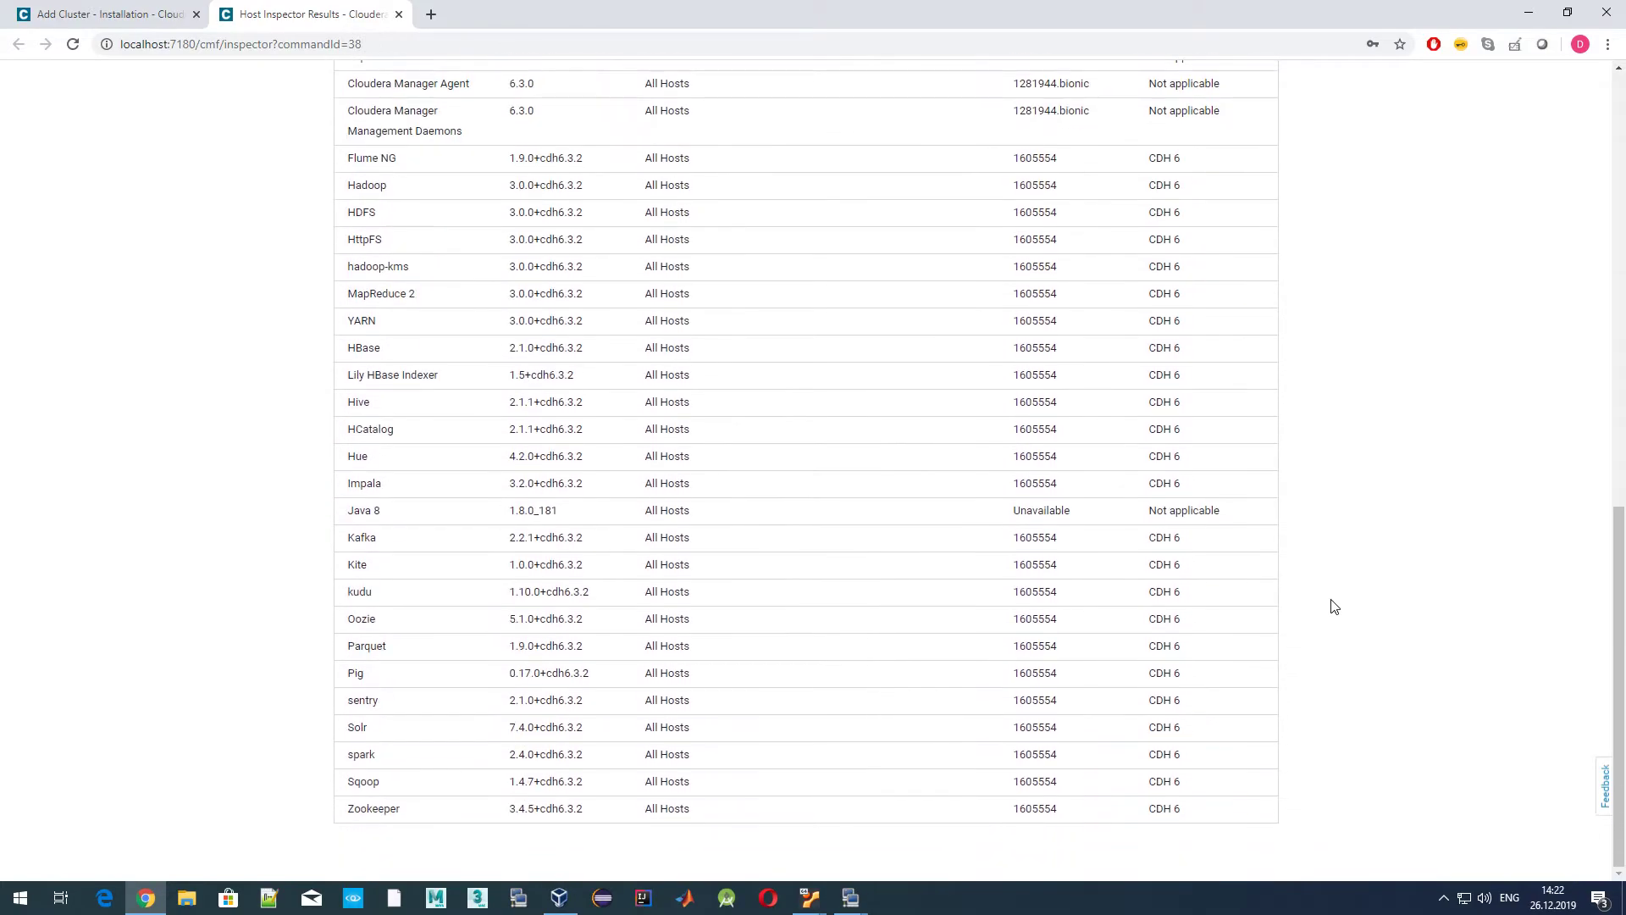
left_click(104, 7)
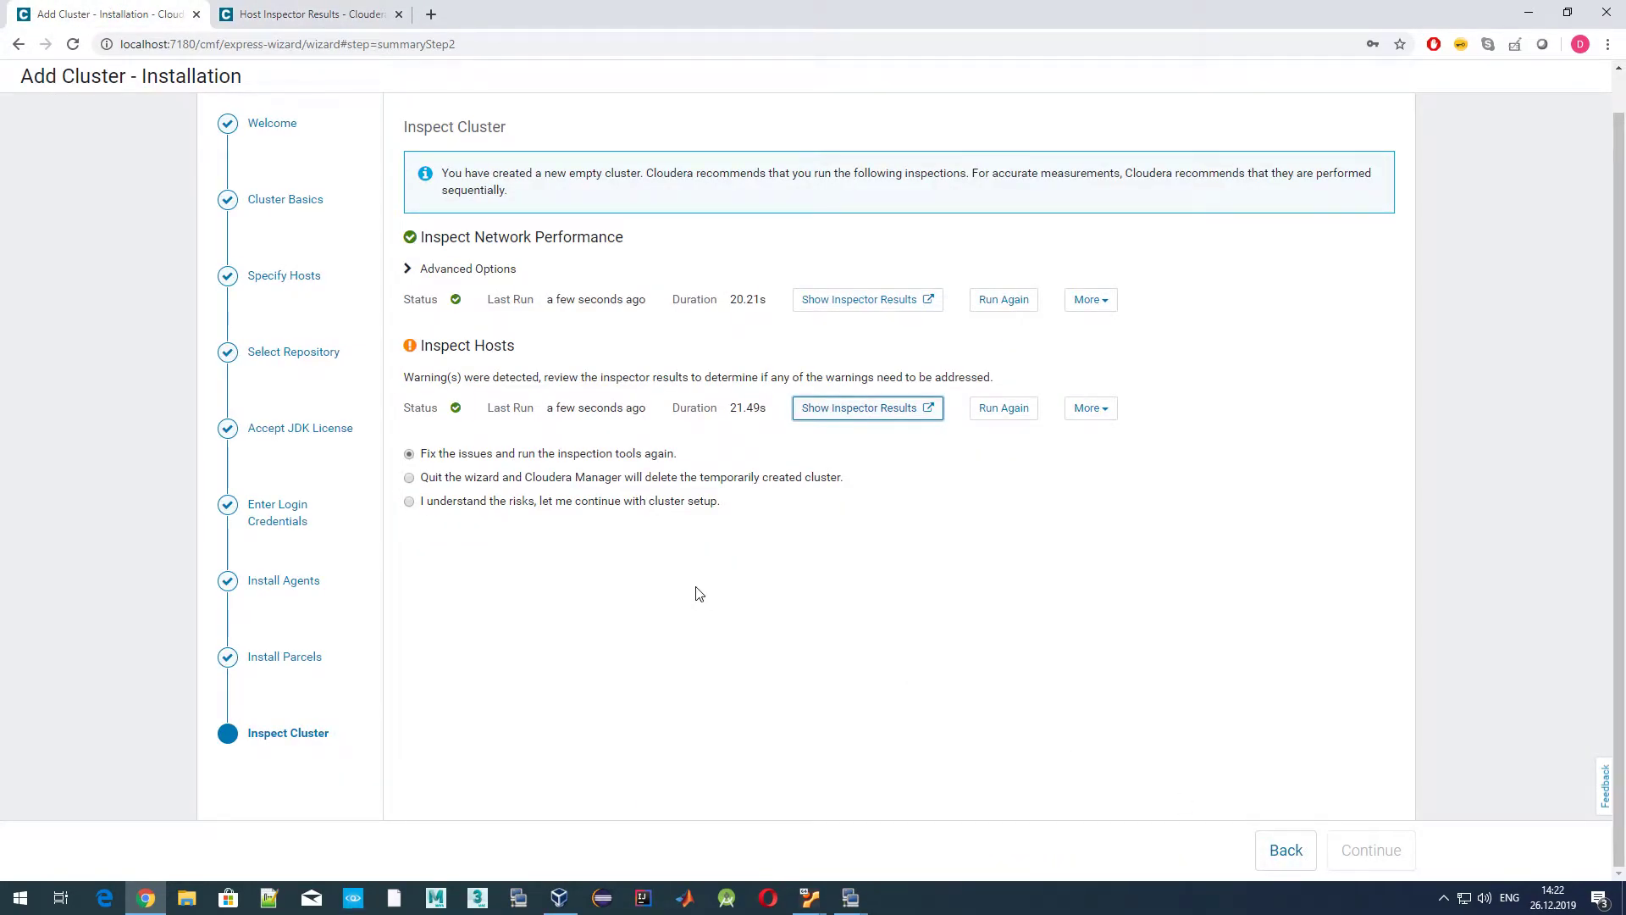
left_click(1016, 409)
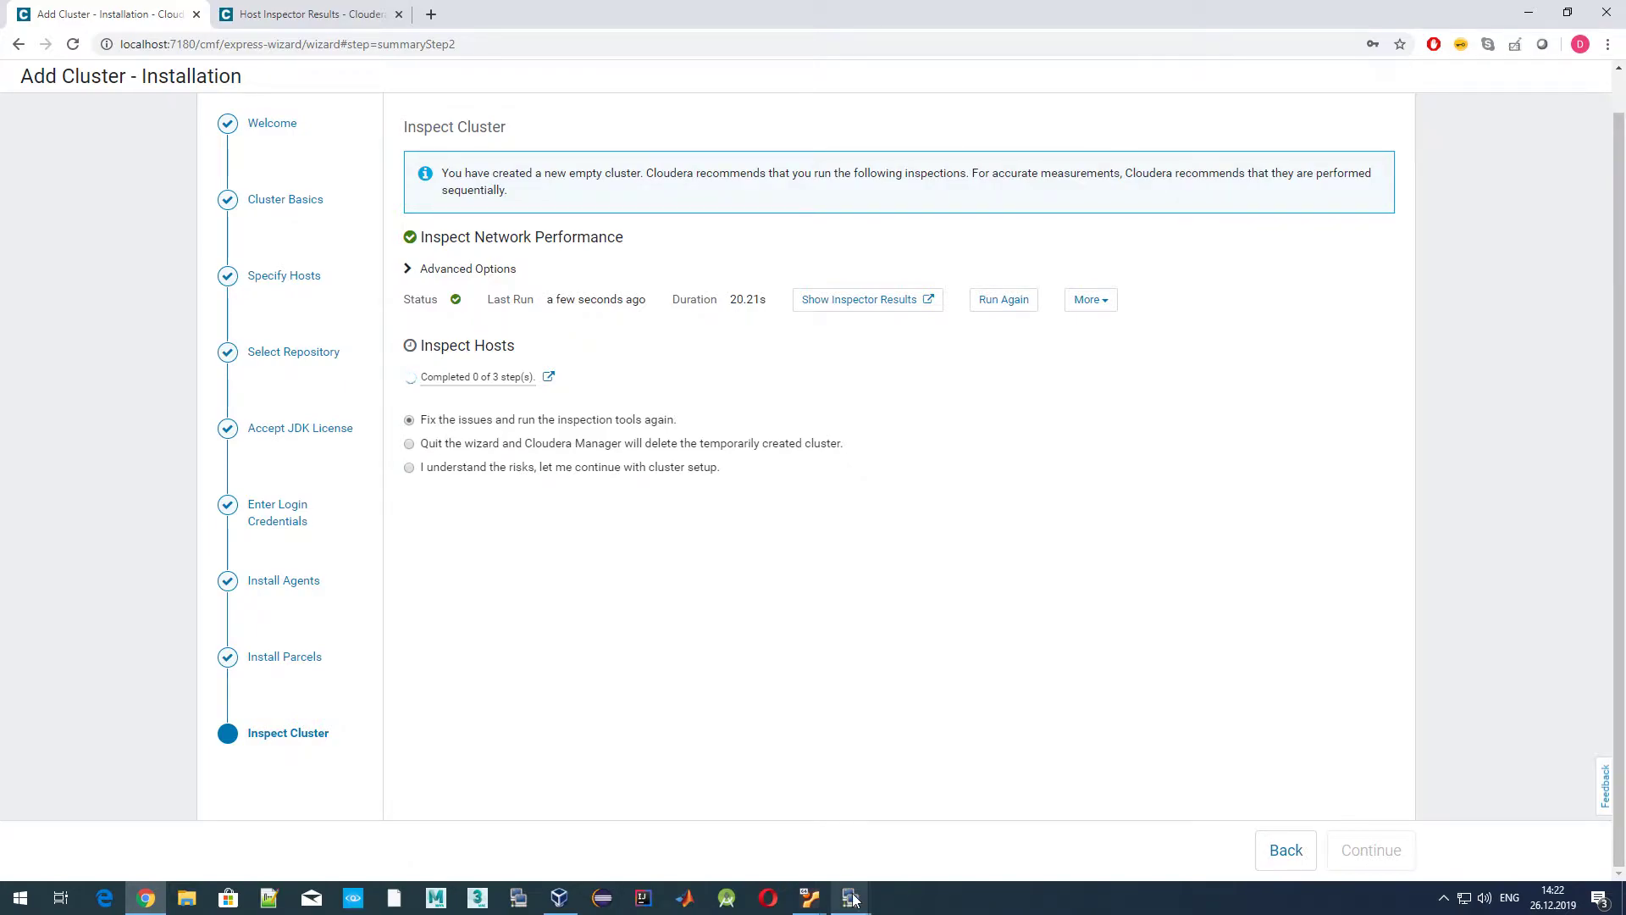
Reread the swappiness warning in the earlier Host Inspector results and copy the command name sysctl from it.
mouse_move(851, 896)
left_click(276, 9)
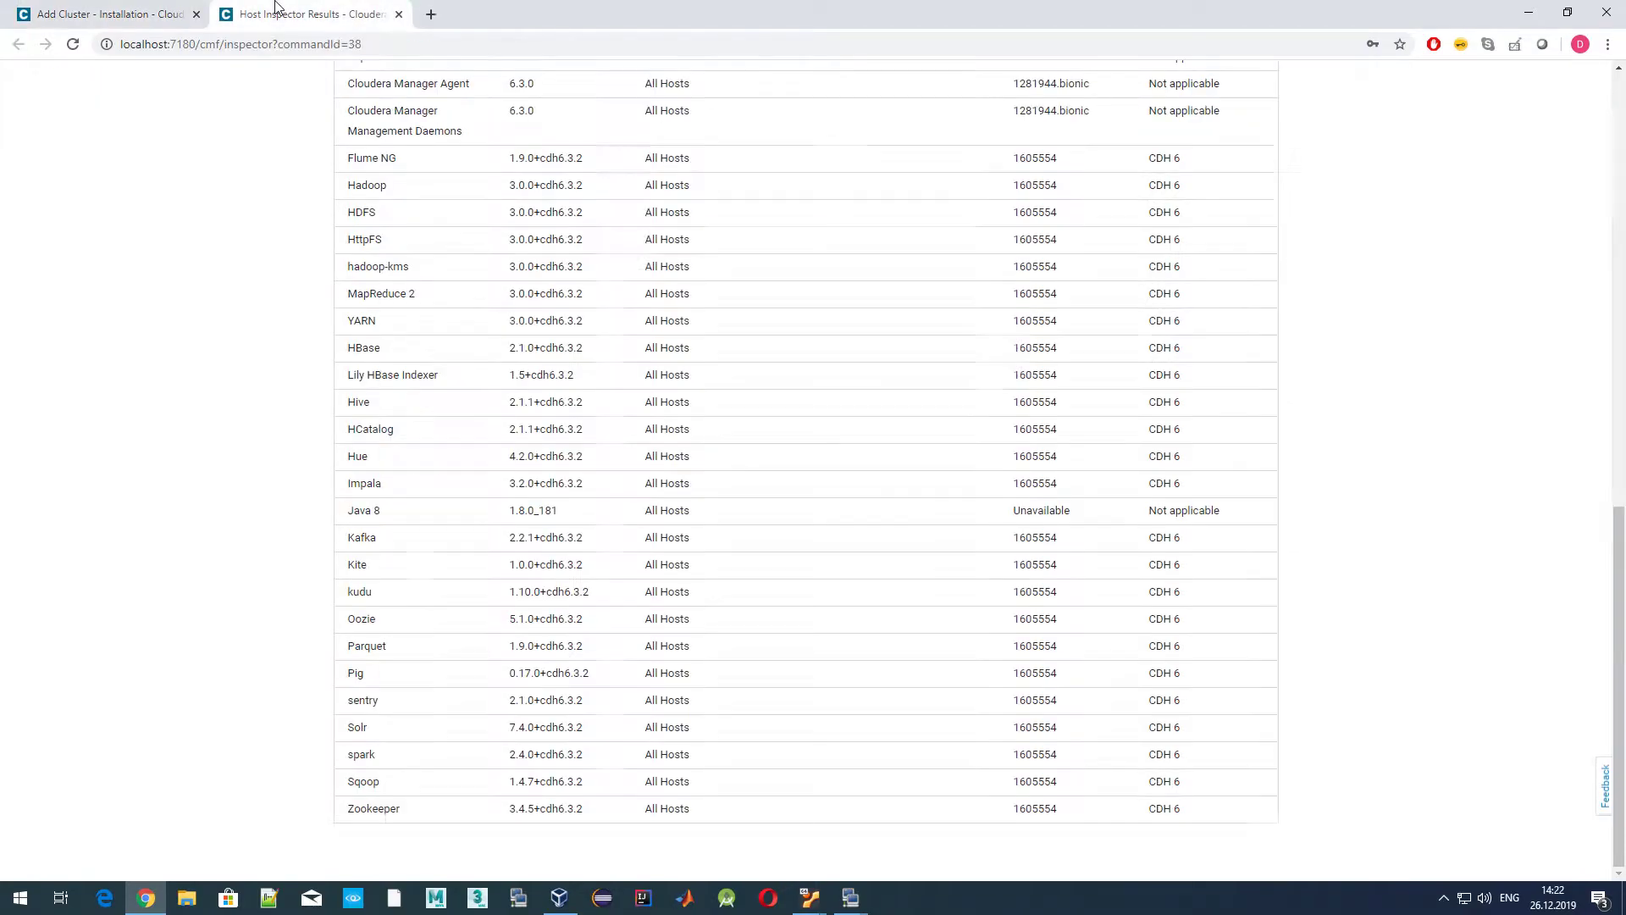
scroll(472, 163, "up", 7)
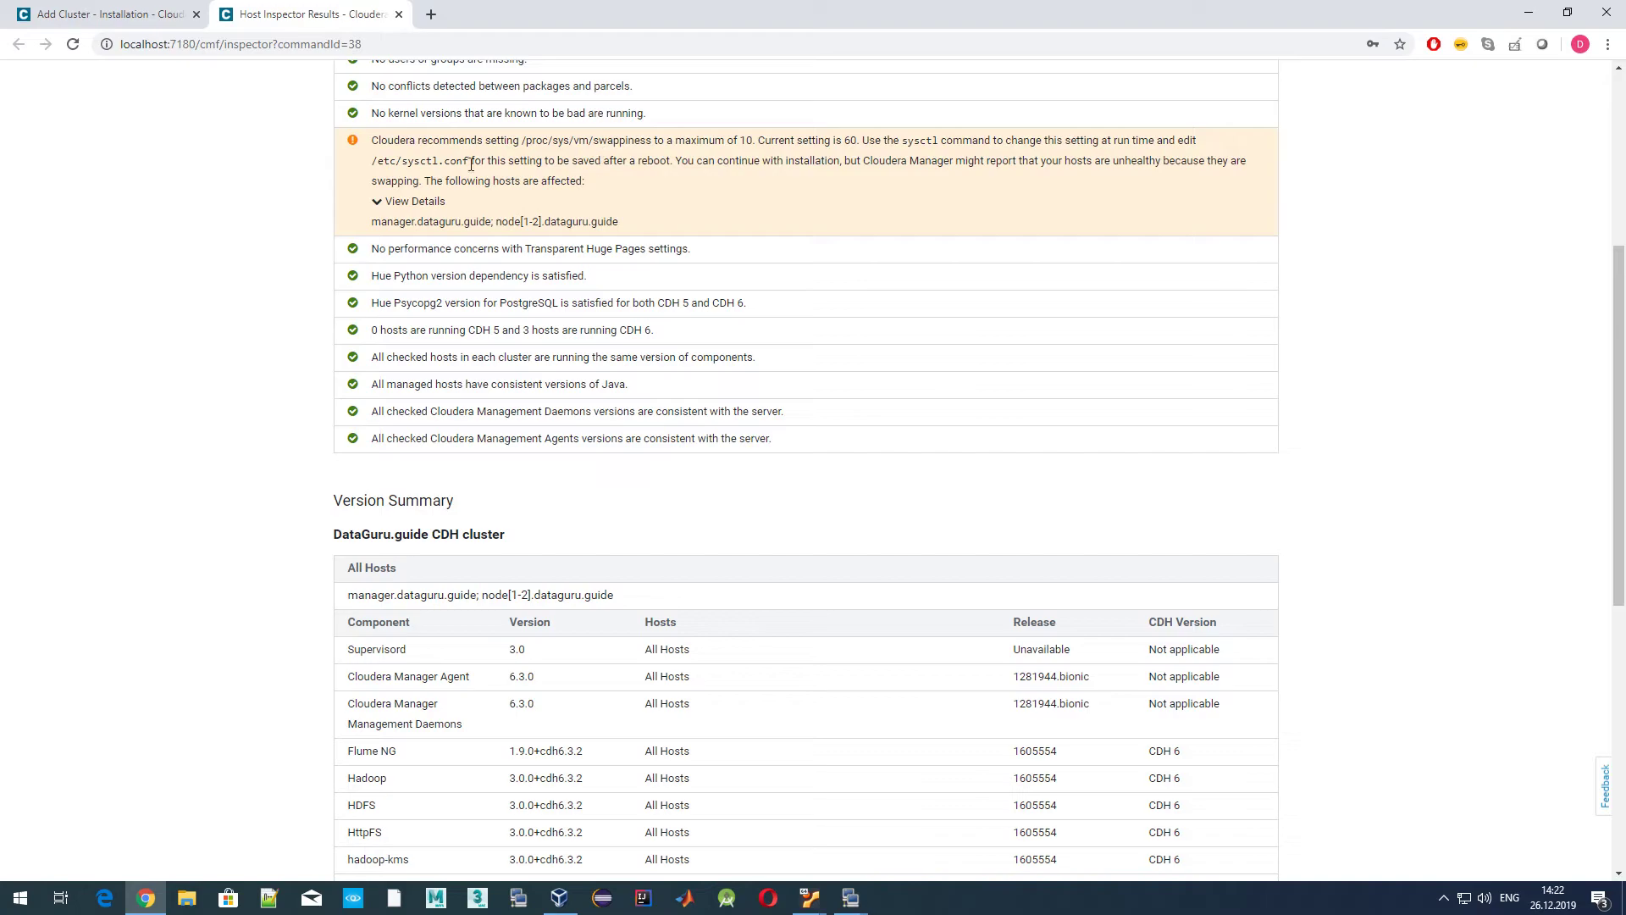
left_click_drag(385, 161, 481, 161)
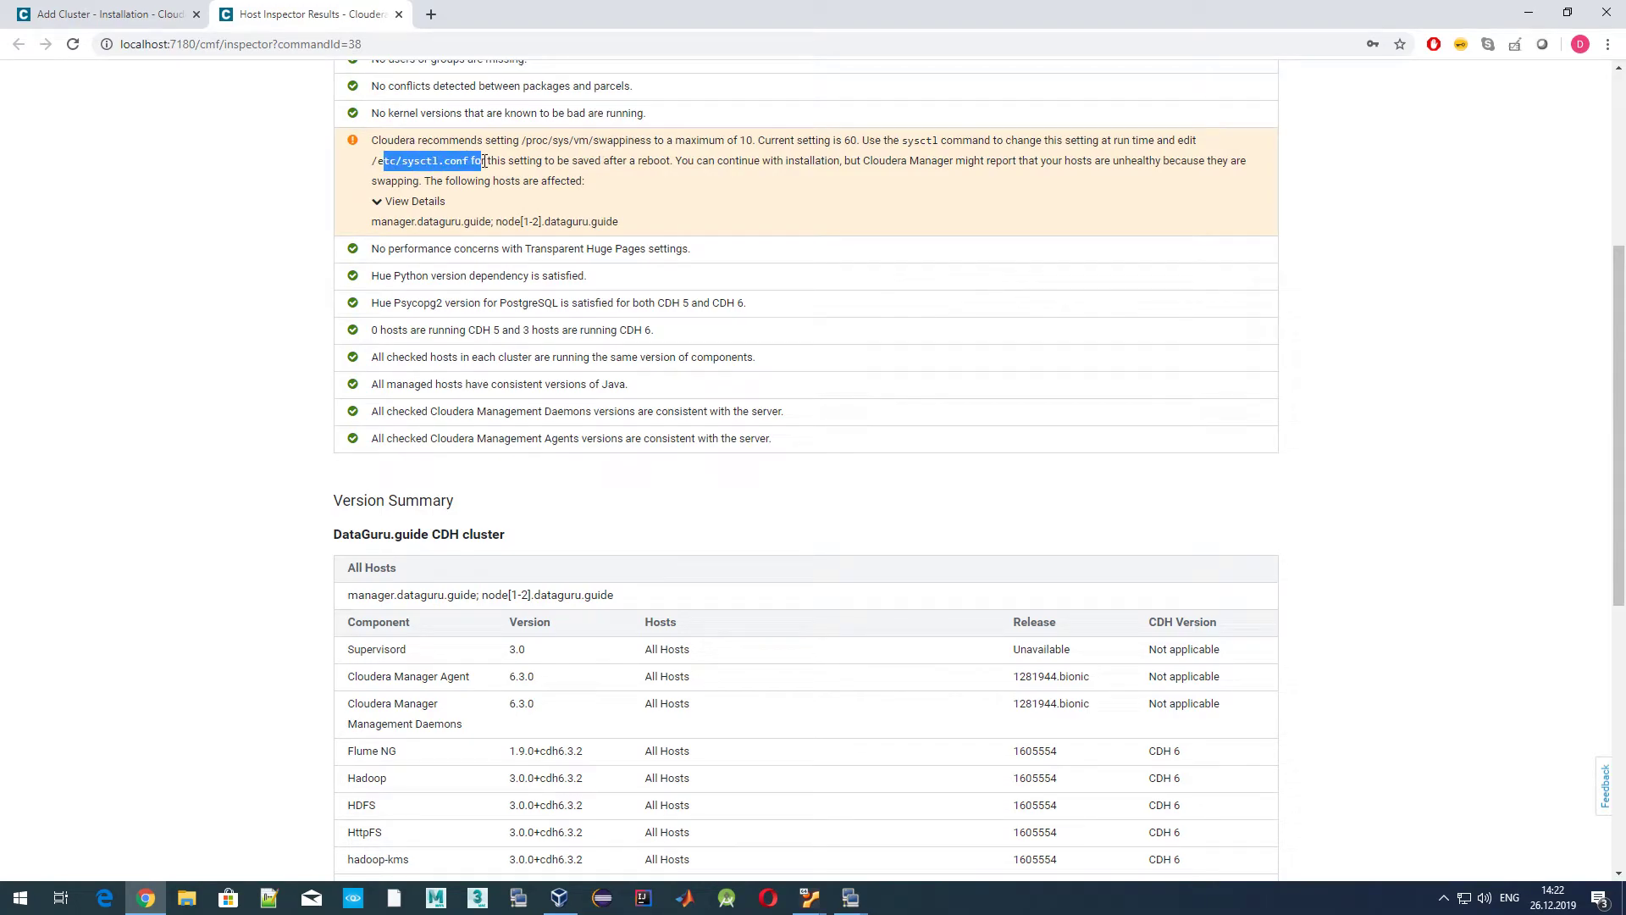
left_click(653, 192)
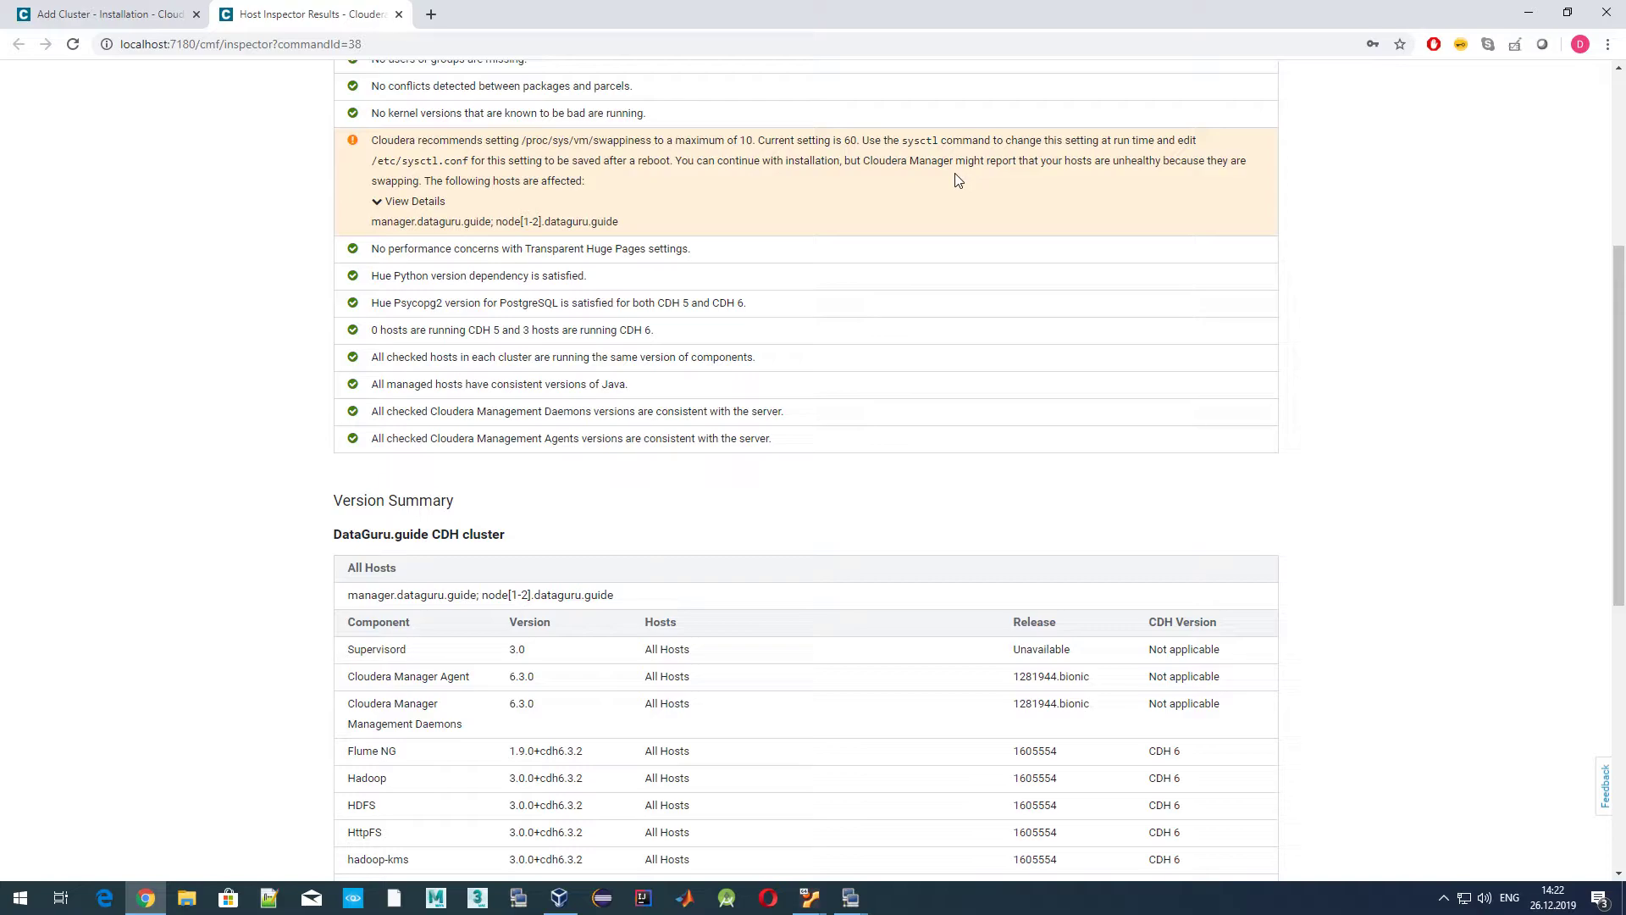
left_click_drag(902, 139, 938, 141)
right_click(921, 139)
left_click(930, 154)
Go back to the Add Cluster wizard and open the new Inspect Hosts results.
left_click(107, 11)
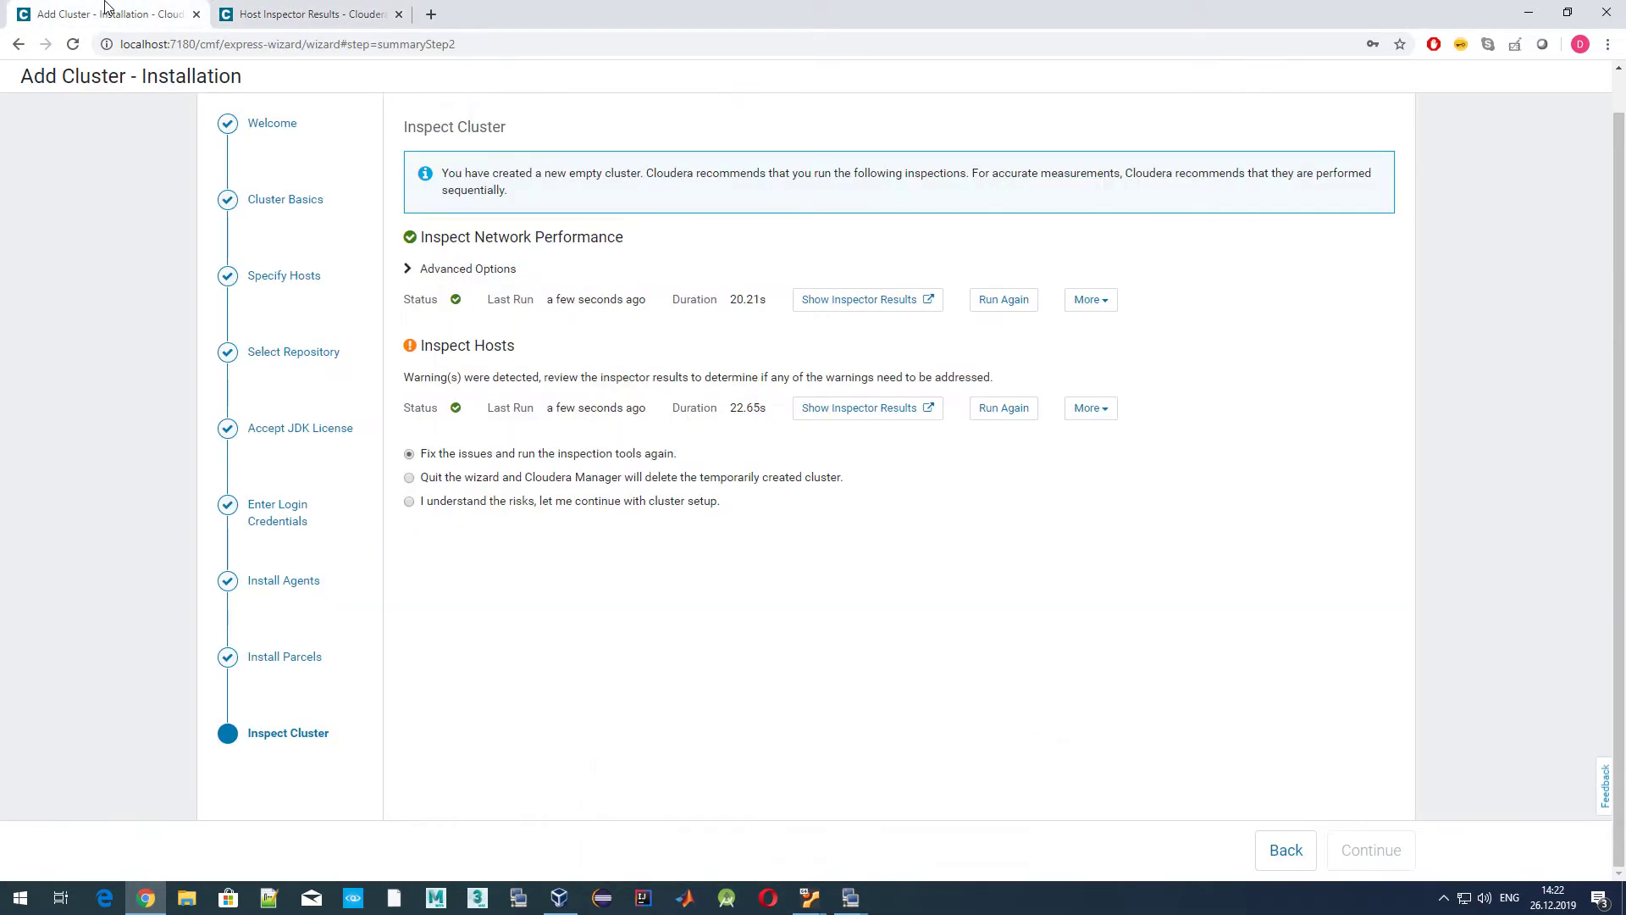
left_click(878, 410)
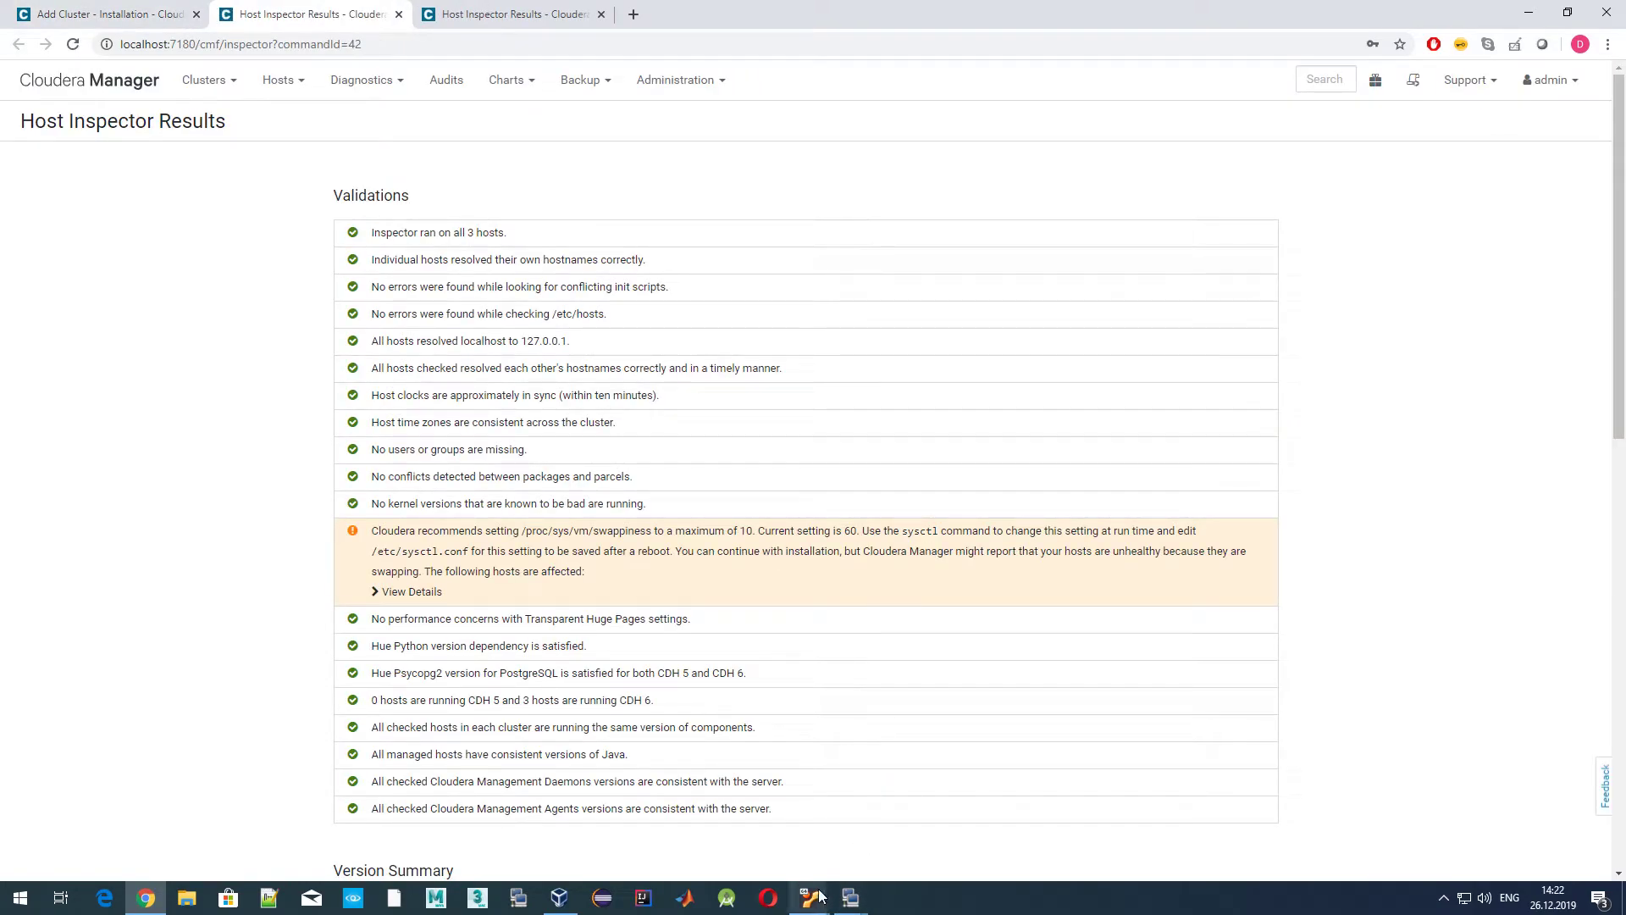
Switch to the manager terminal, run sudo sysctl and review its usage and options.
left_click(720, 828)
type("sudo sysctl")
key("Return")
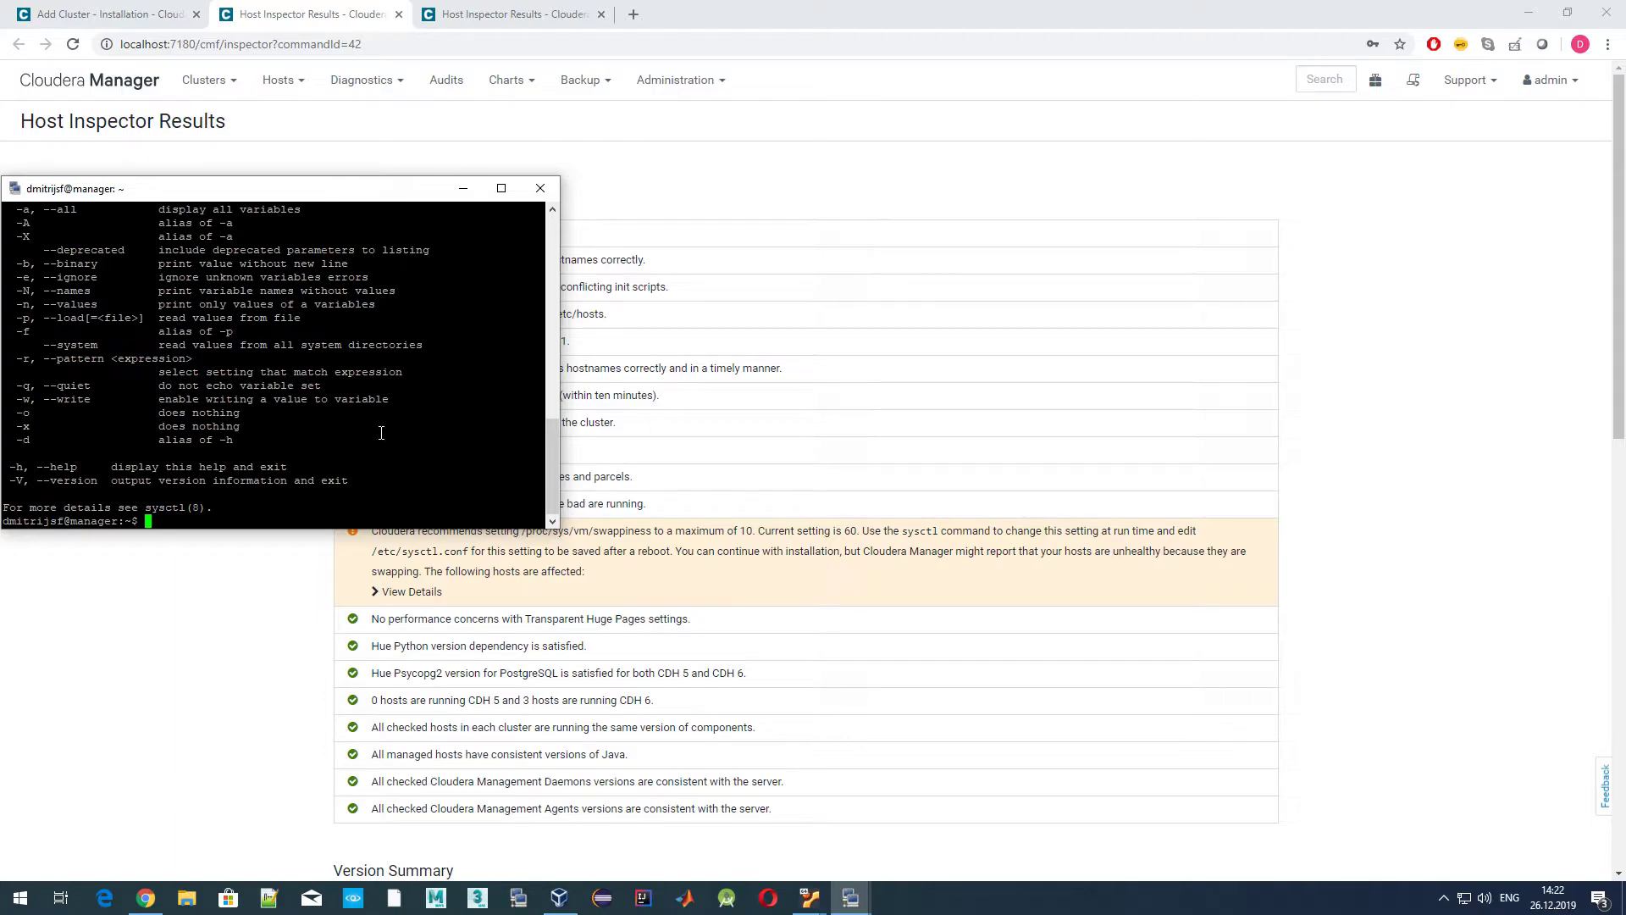
scroll(381, 433, "up", 15)
scroll(381, 435, "down", 4)
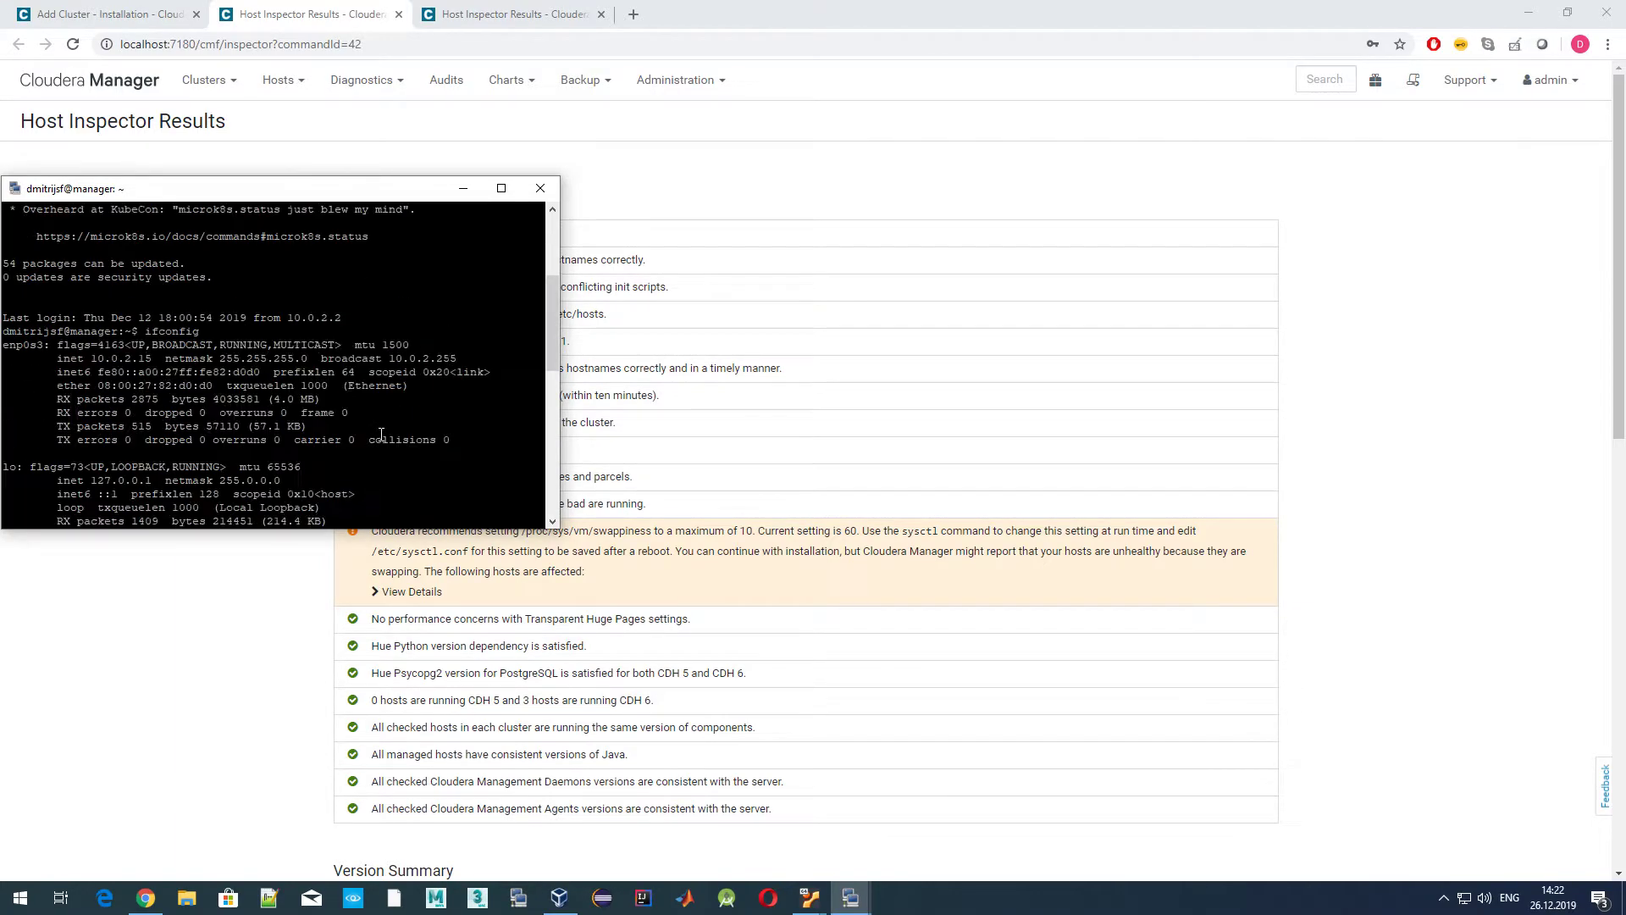
scroll(382, 434, "down", 12)
scroll(384, 443, "up", 4)
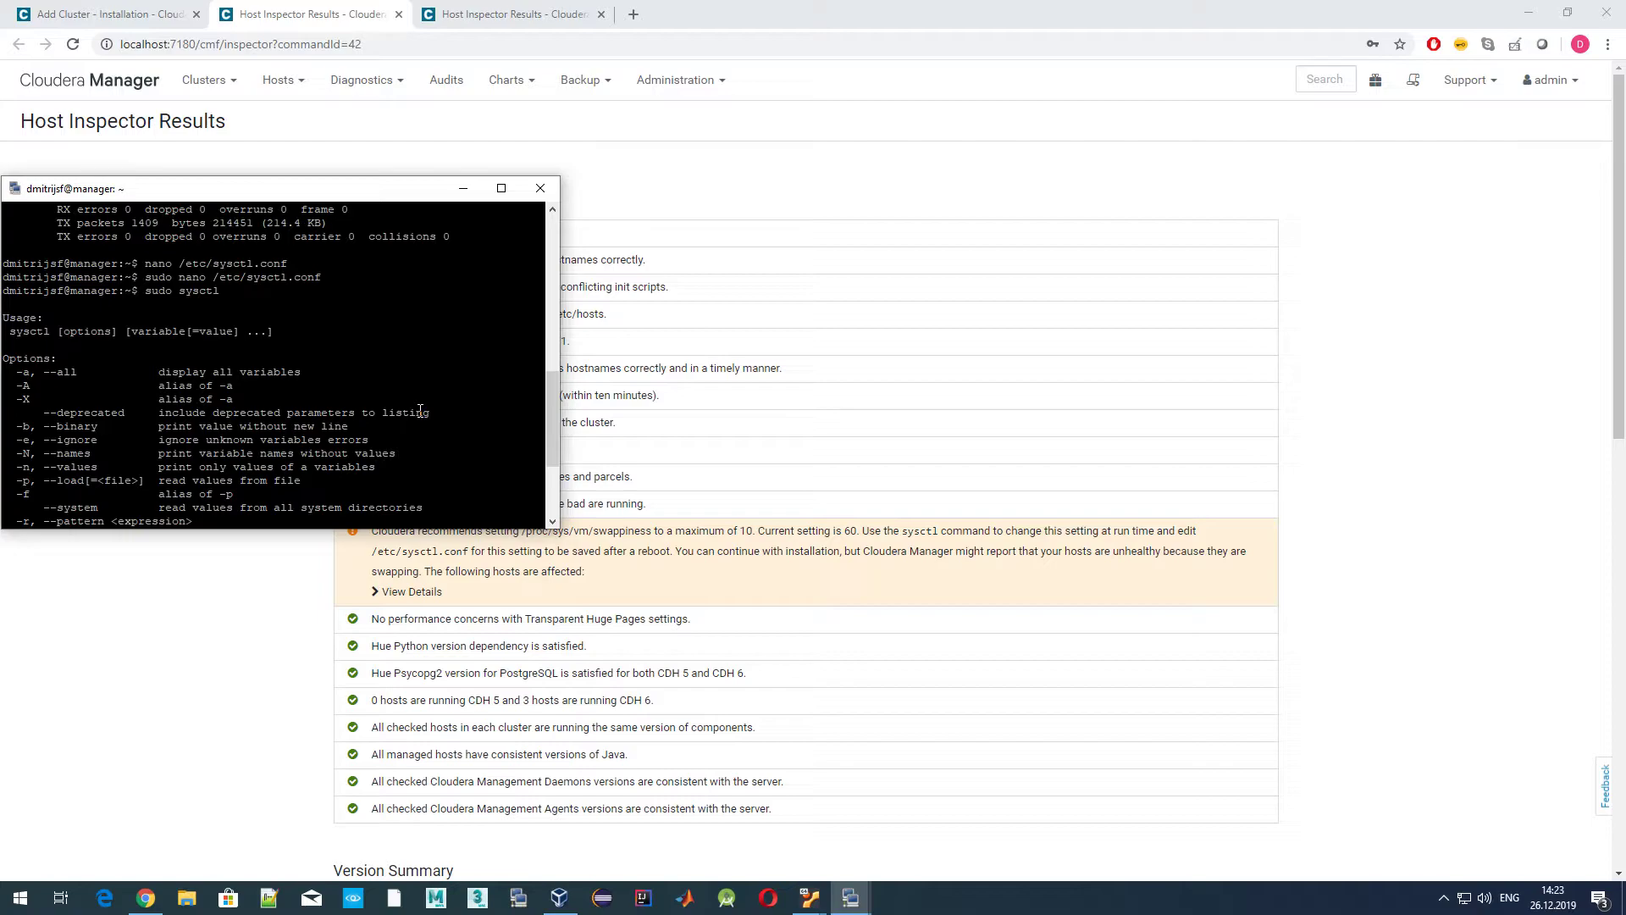
Try to apply the setting on the manager with sudo sysctl /proc/sys/vm/swappiness=10, copying the path from the inspector warning.
key("Up")
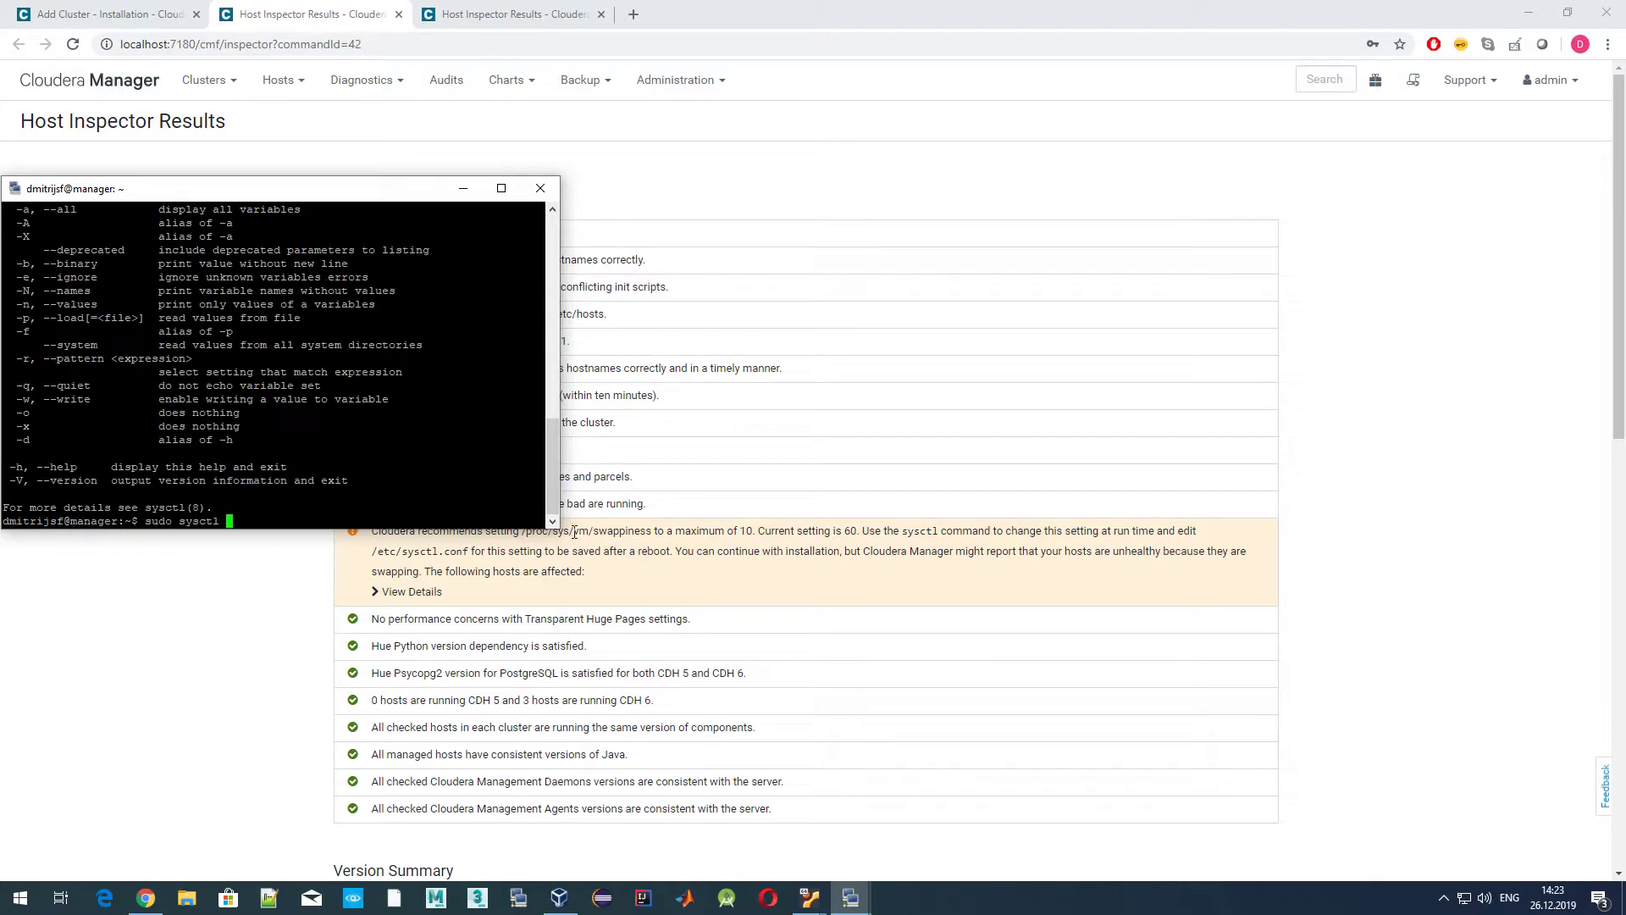
left_click(533, 531)
left_click_drag(522, 530, 652, 528)
key("ctrl+c")
left_click(850, 898)
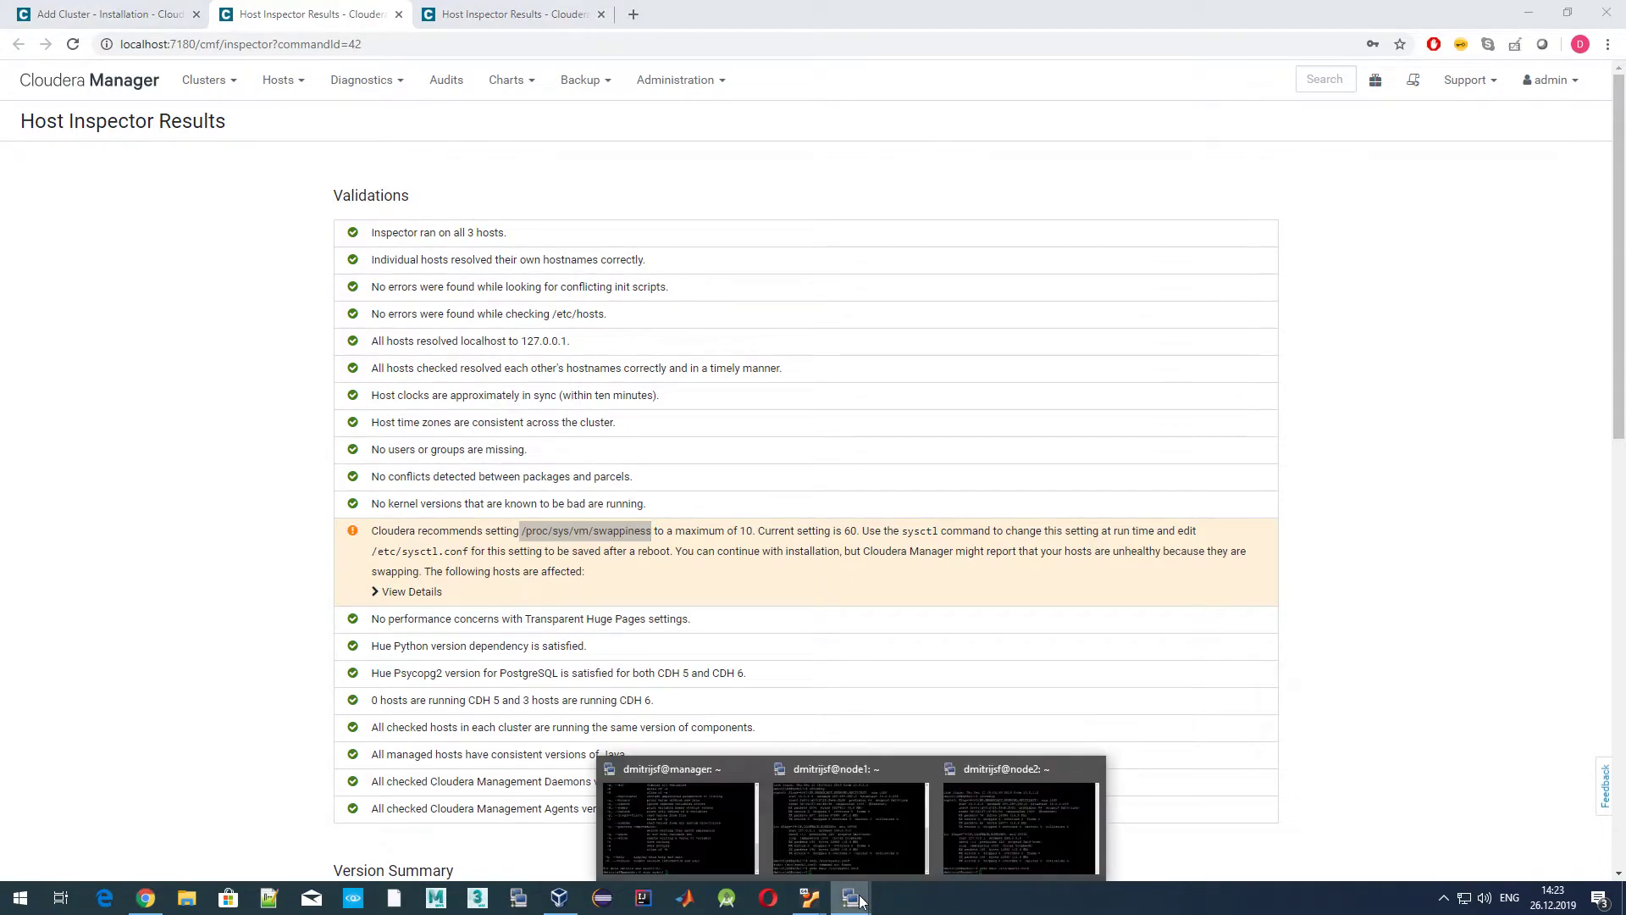
left_click(725, 803)
right_click(429, 499)
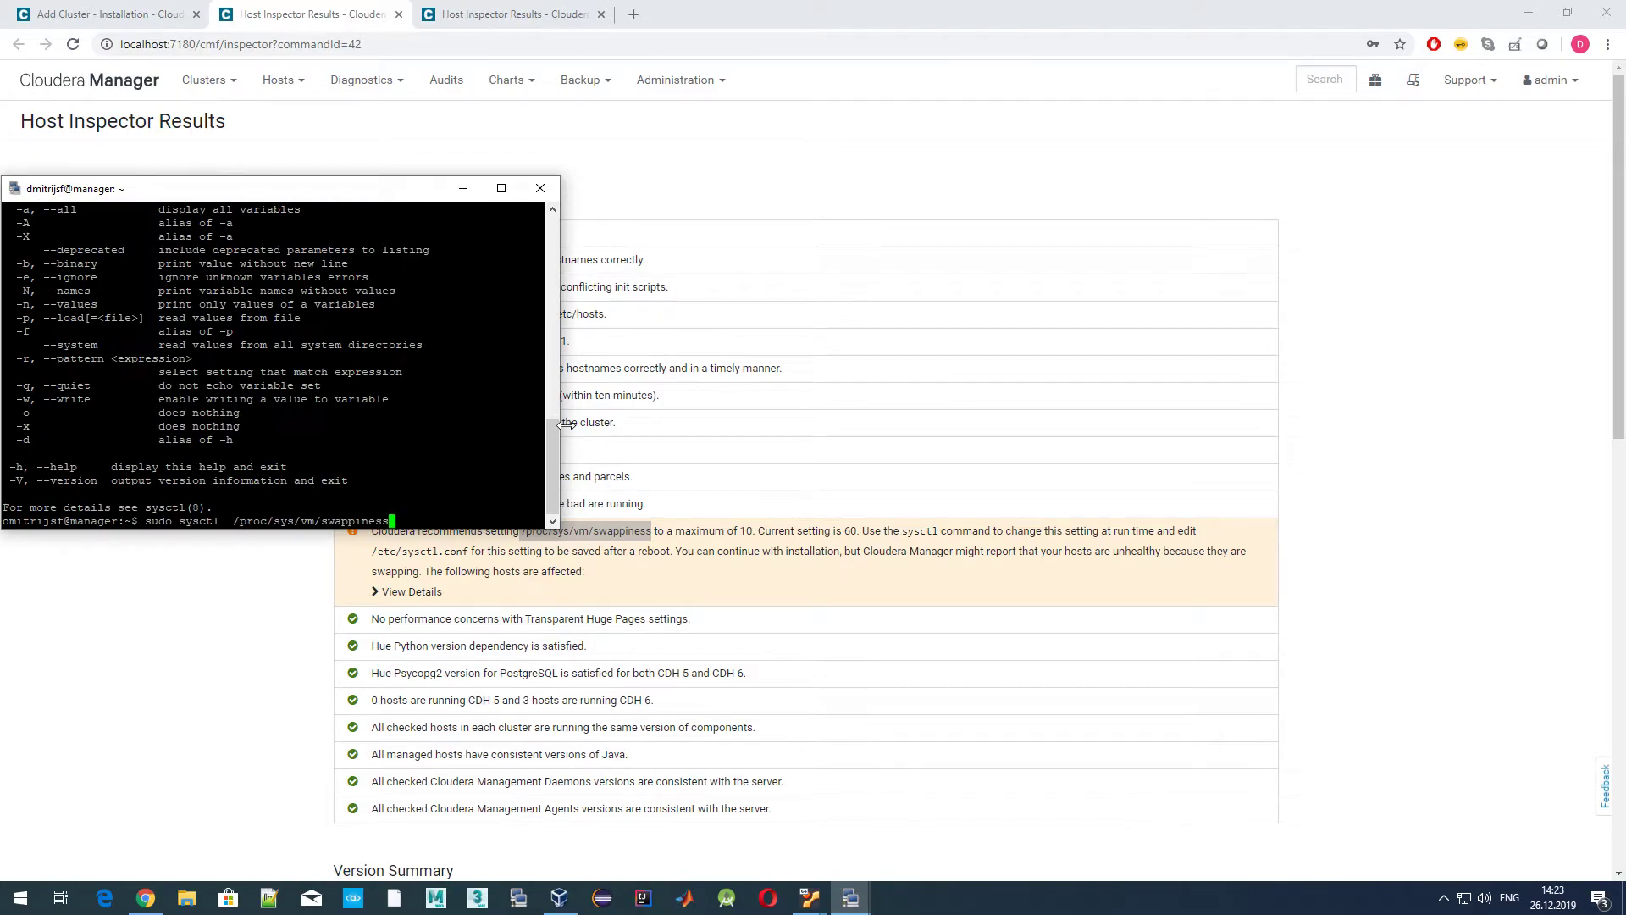
type("=10")
key("Return")
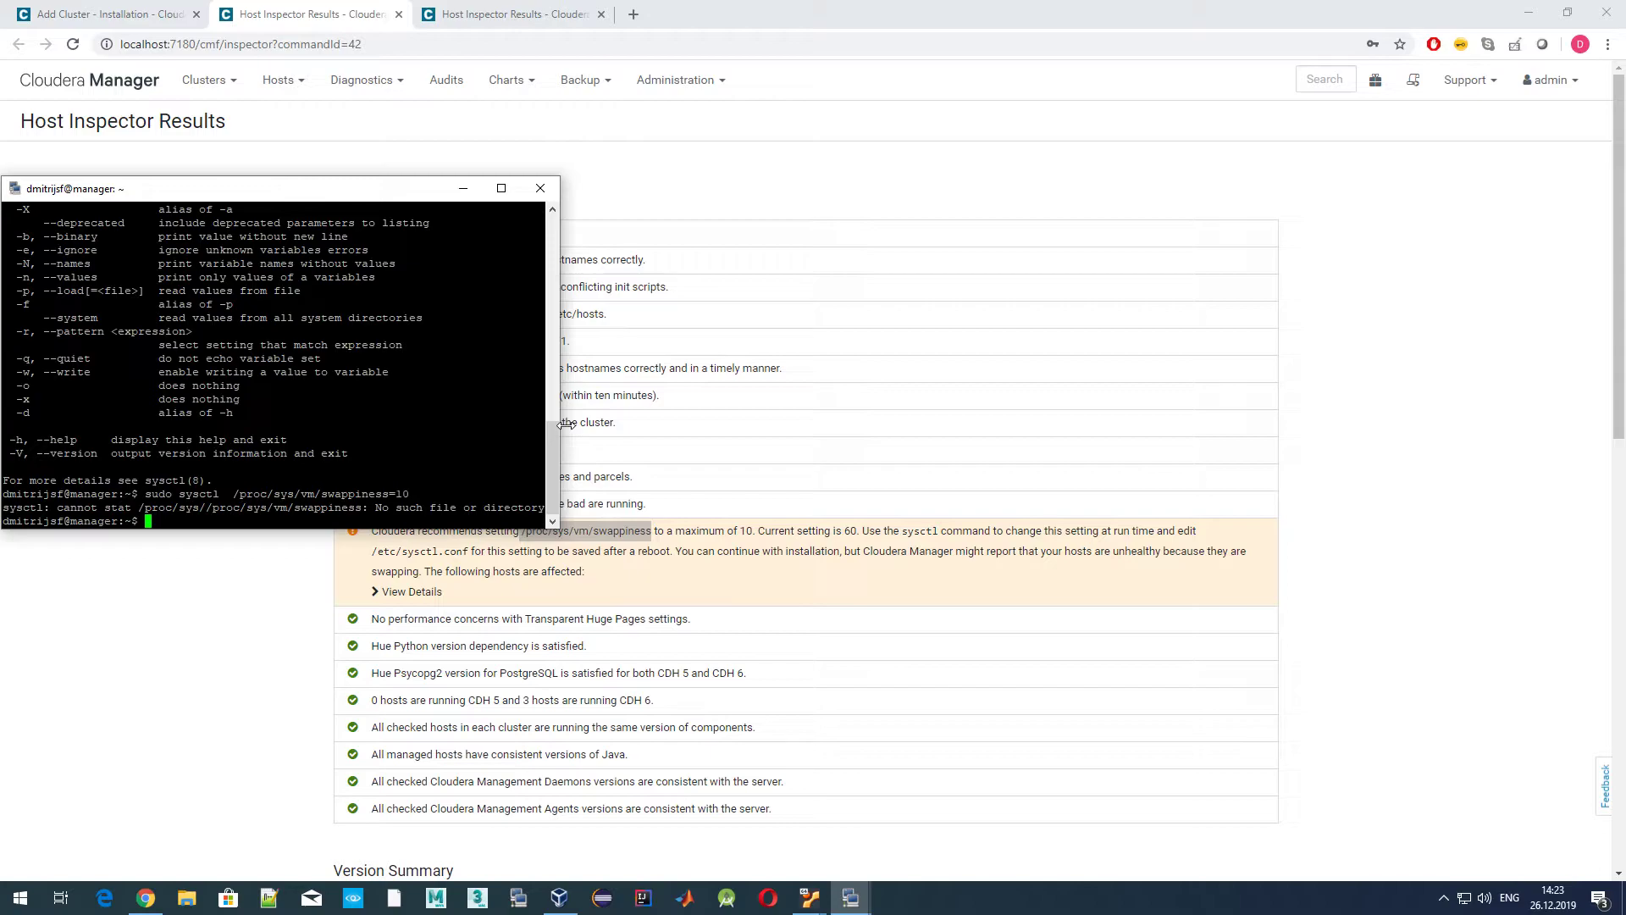
Remove the extra space after sysctl in the previous command and try running it again.
key("Up")
key("Left")
key("Left")
key("Left")
key("Left")
key("Left")
key("Left")
key("Left")
key("Left")
key("Left")
key("Left")
key("Left")
key("Left")
key("Left")
key("Left")
key("Left")
key("Left")
key("Left")
key("Left")
key("Left")
key("Left")
key("Left")
key("Left")
key("BackSpace")
key("Return")
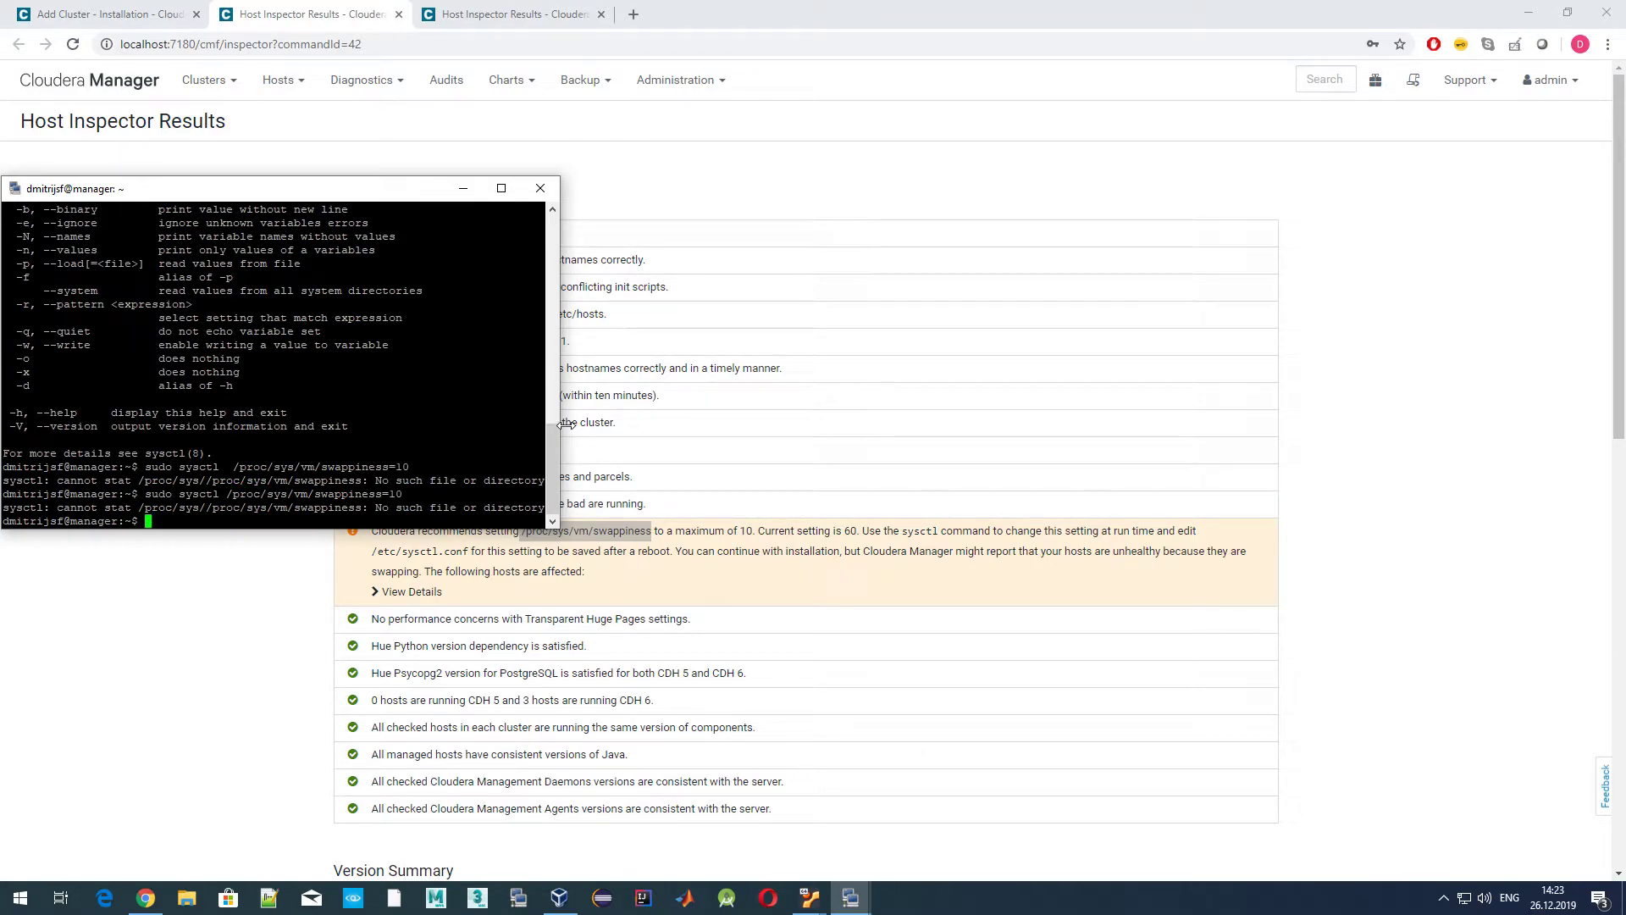
List all kernel variables on the manager with sudo sysctl -a and locate the swappiness variable.
scroll(441, 431, "up", 4)
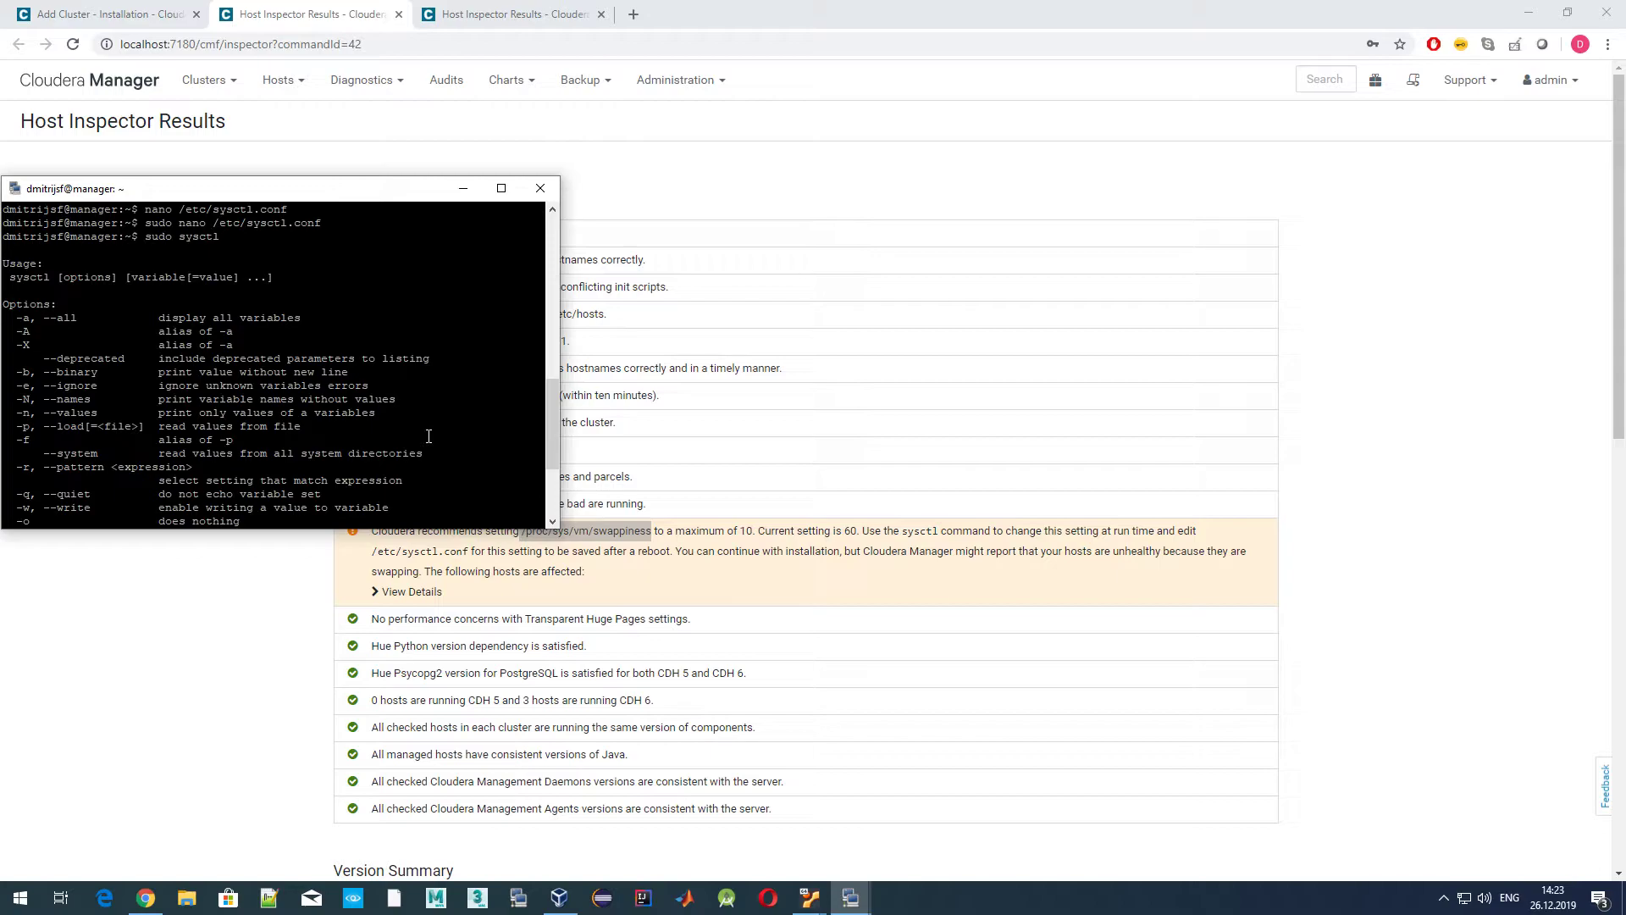
key("Up")
key("Up")
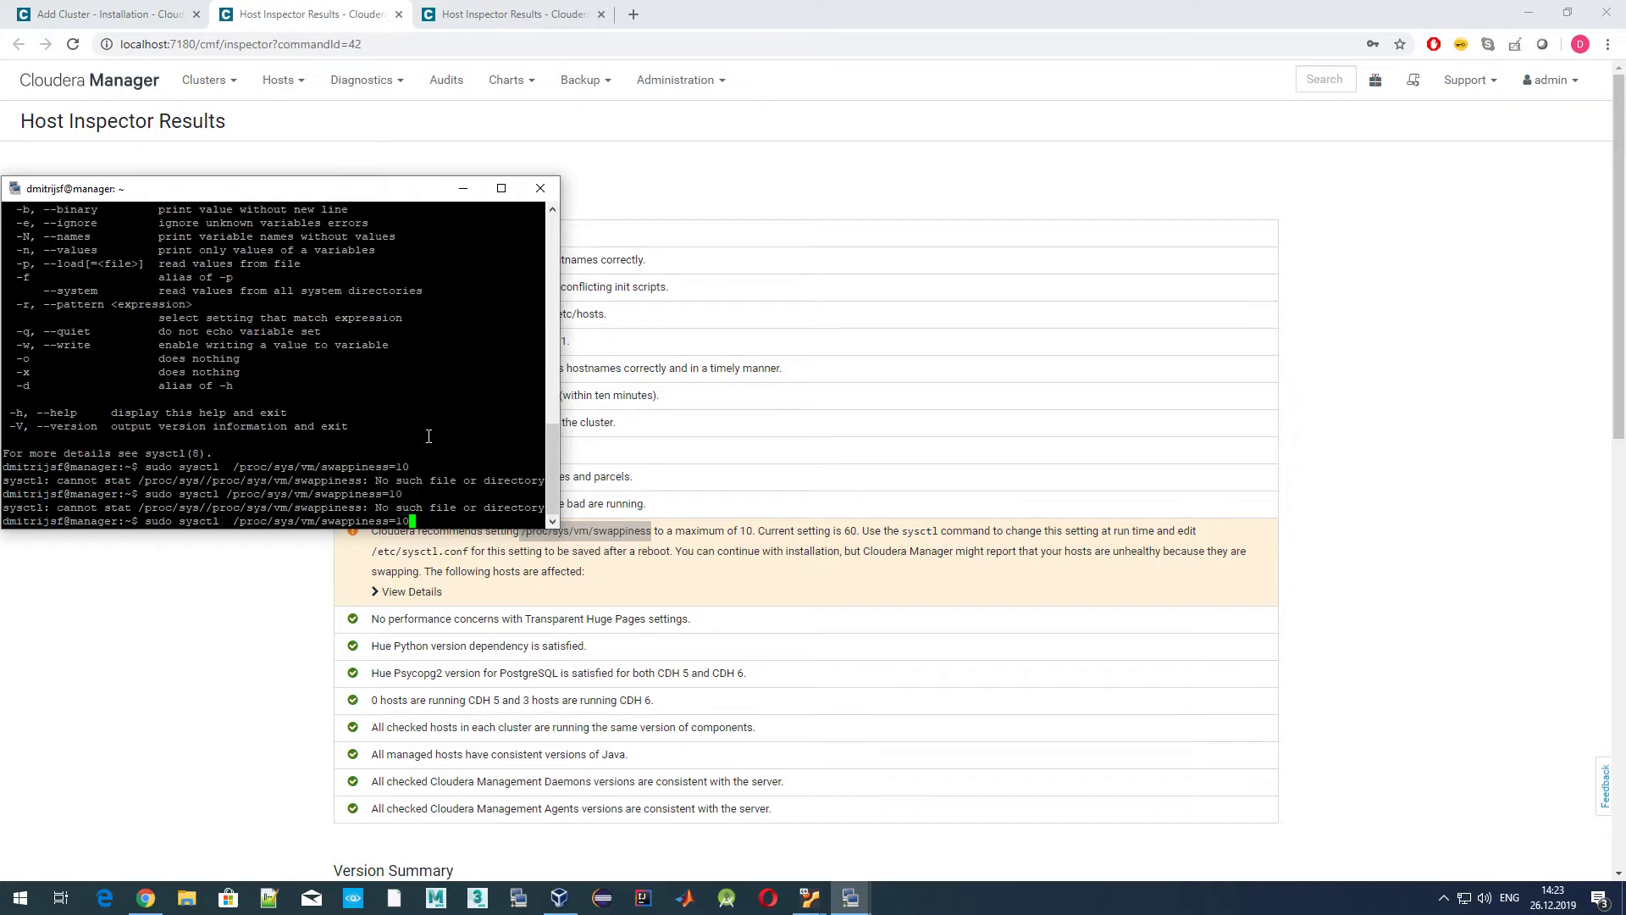
key("BackSpace")
key("BackSpace")
key("BackSpace")
key("BackSpace")
key("BackSpace")
key("BackSpace")
key("BackSpace")
key("BackSpace")
key("BackSpace")
key("BackSpace")
key("BackSpace")
key("BackSpace")
key("BackSpace")
key("BackSpace")
key("BackSpace")
key("BackSpace")
key("BackSpace")
key("BackSpace")
key("BackSpace")
key("BackSpace")
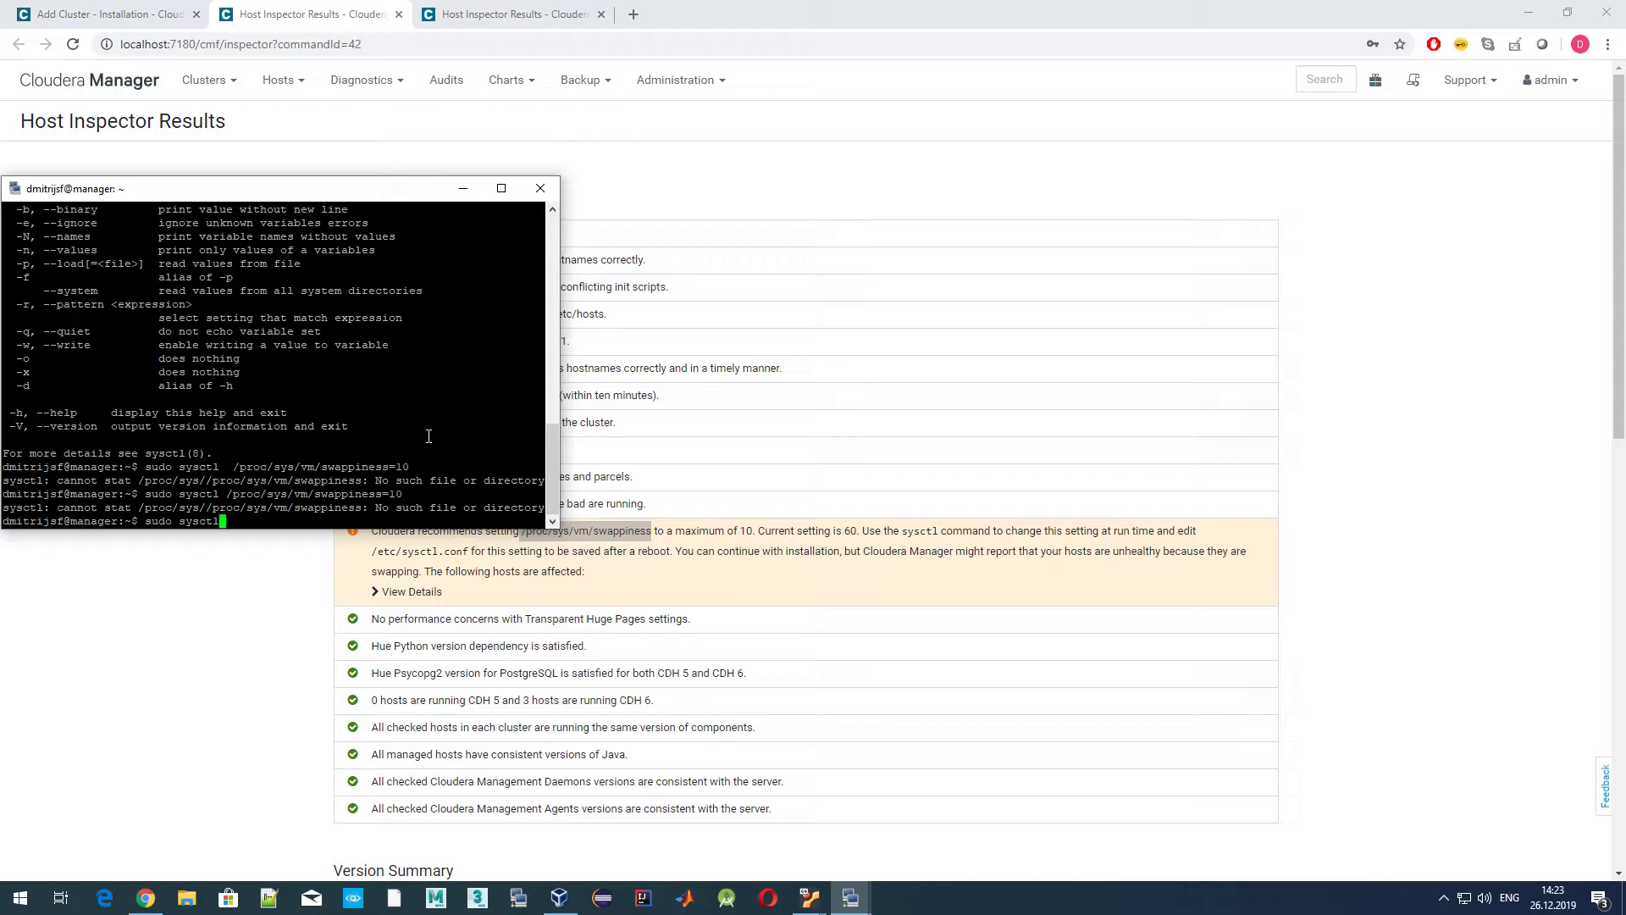
type("-a")
key("Return")
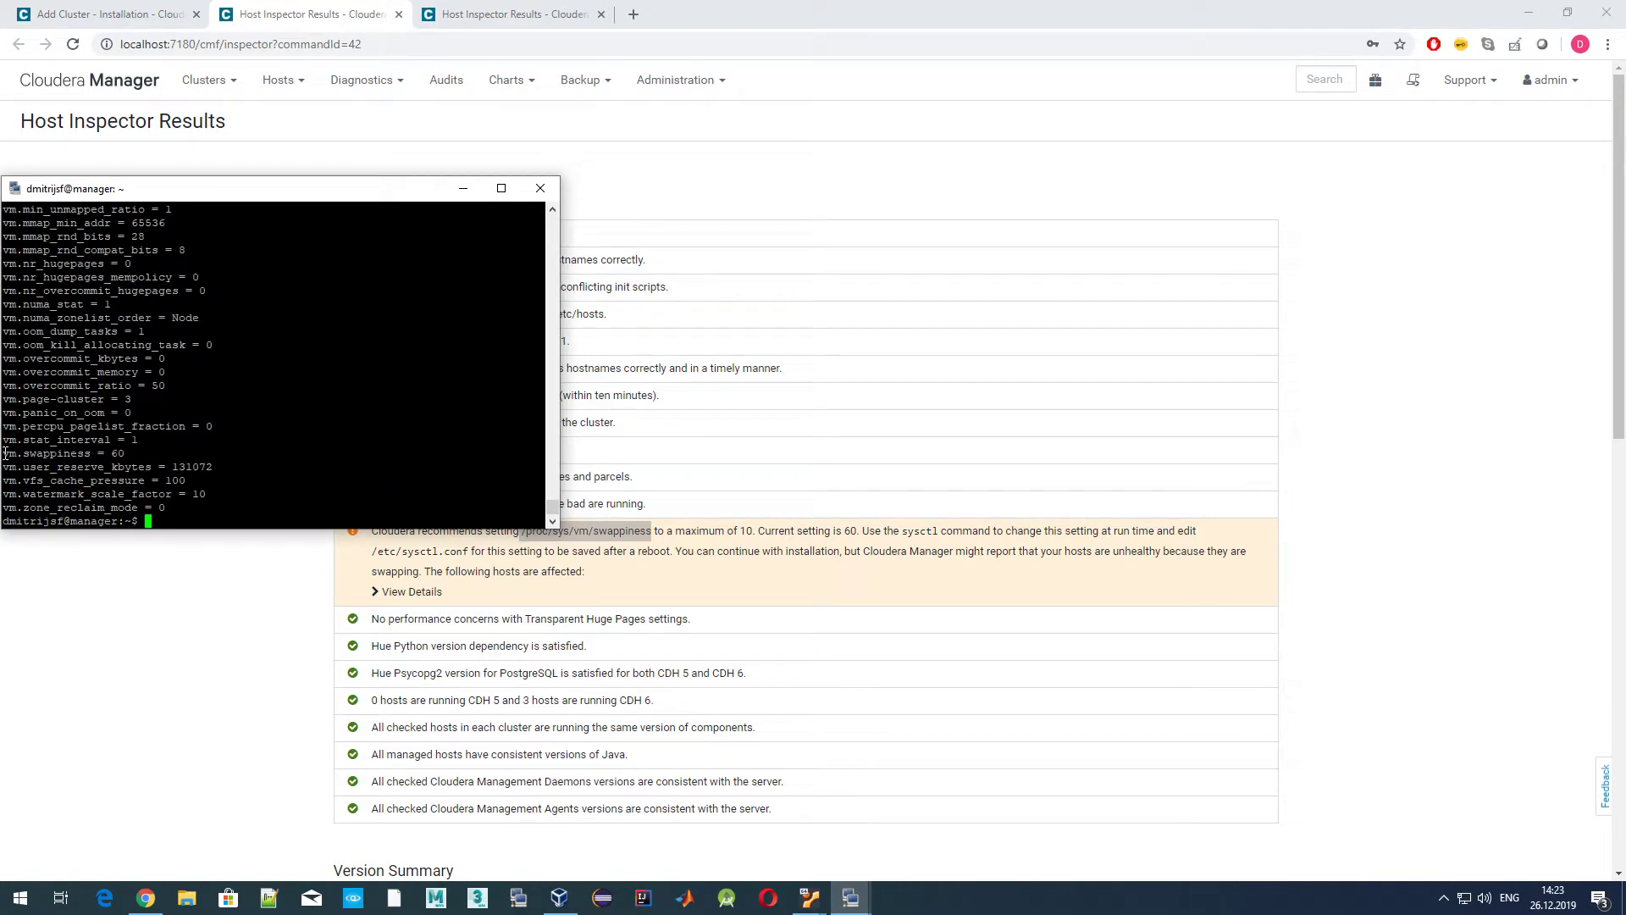
left_click_drag(4, 454, 122, 457)
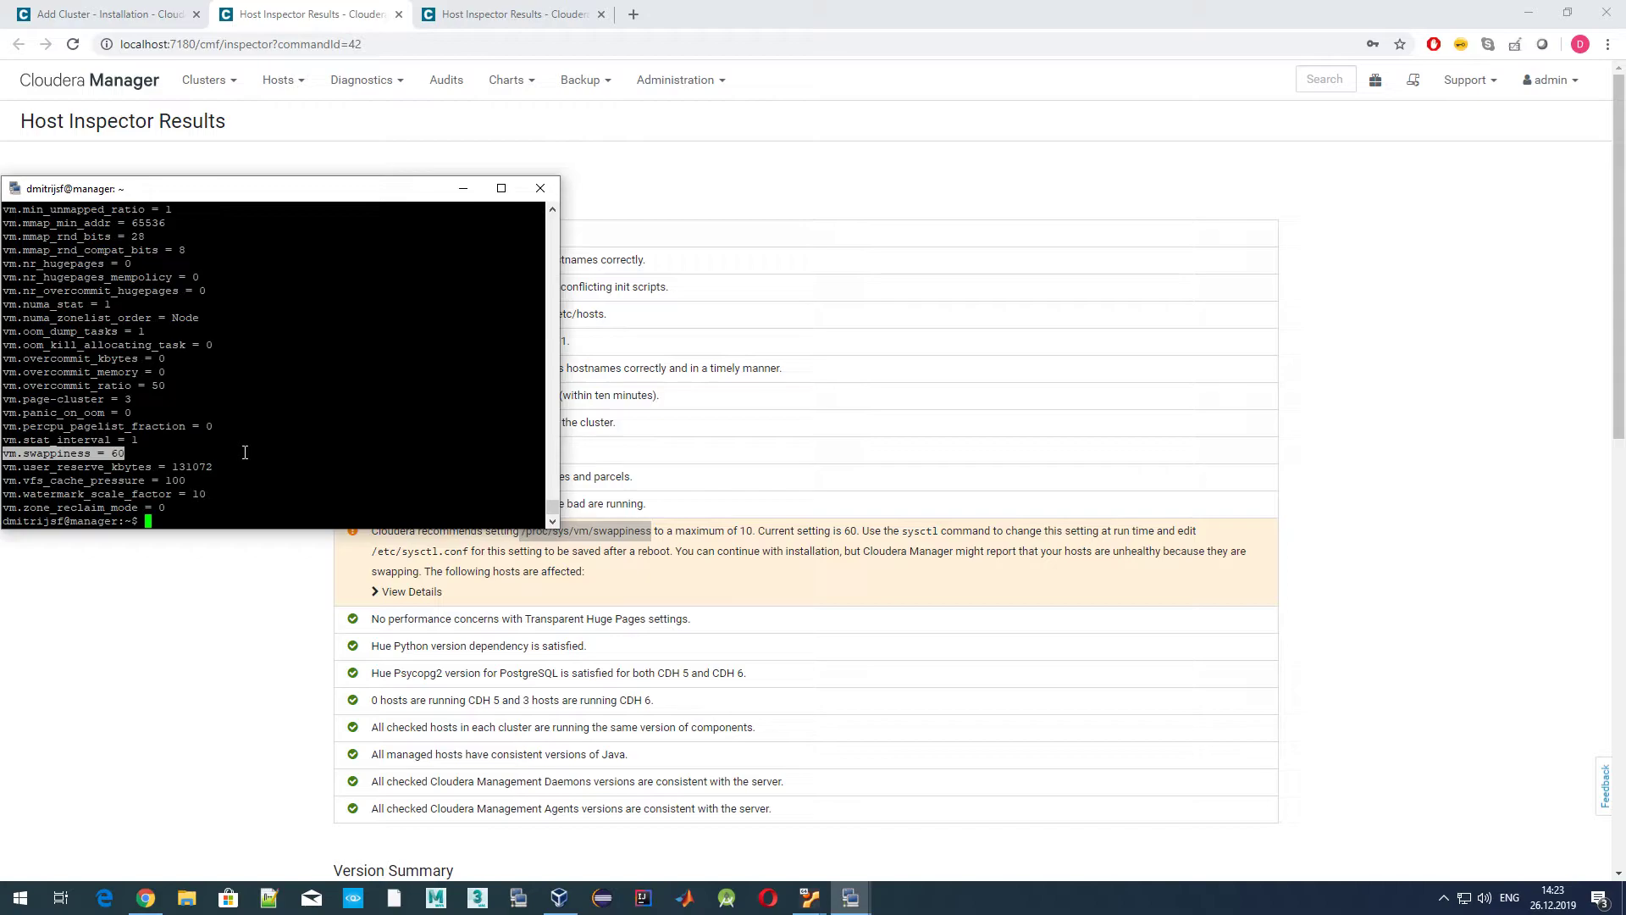
Reopen the file on the manager with sudo nano /etc/sysctl.conf and move to the swappiness line at its end.
type("sudo sysctl /proc/sys/vm/swappiness=10")
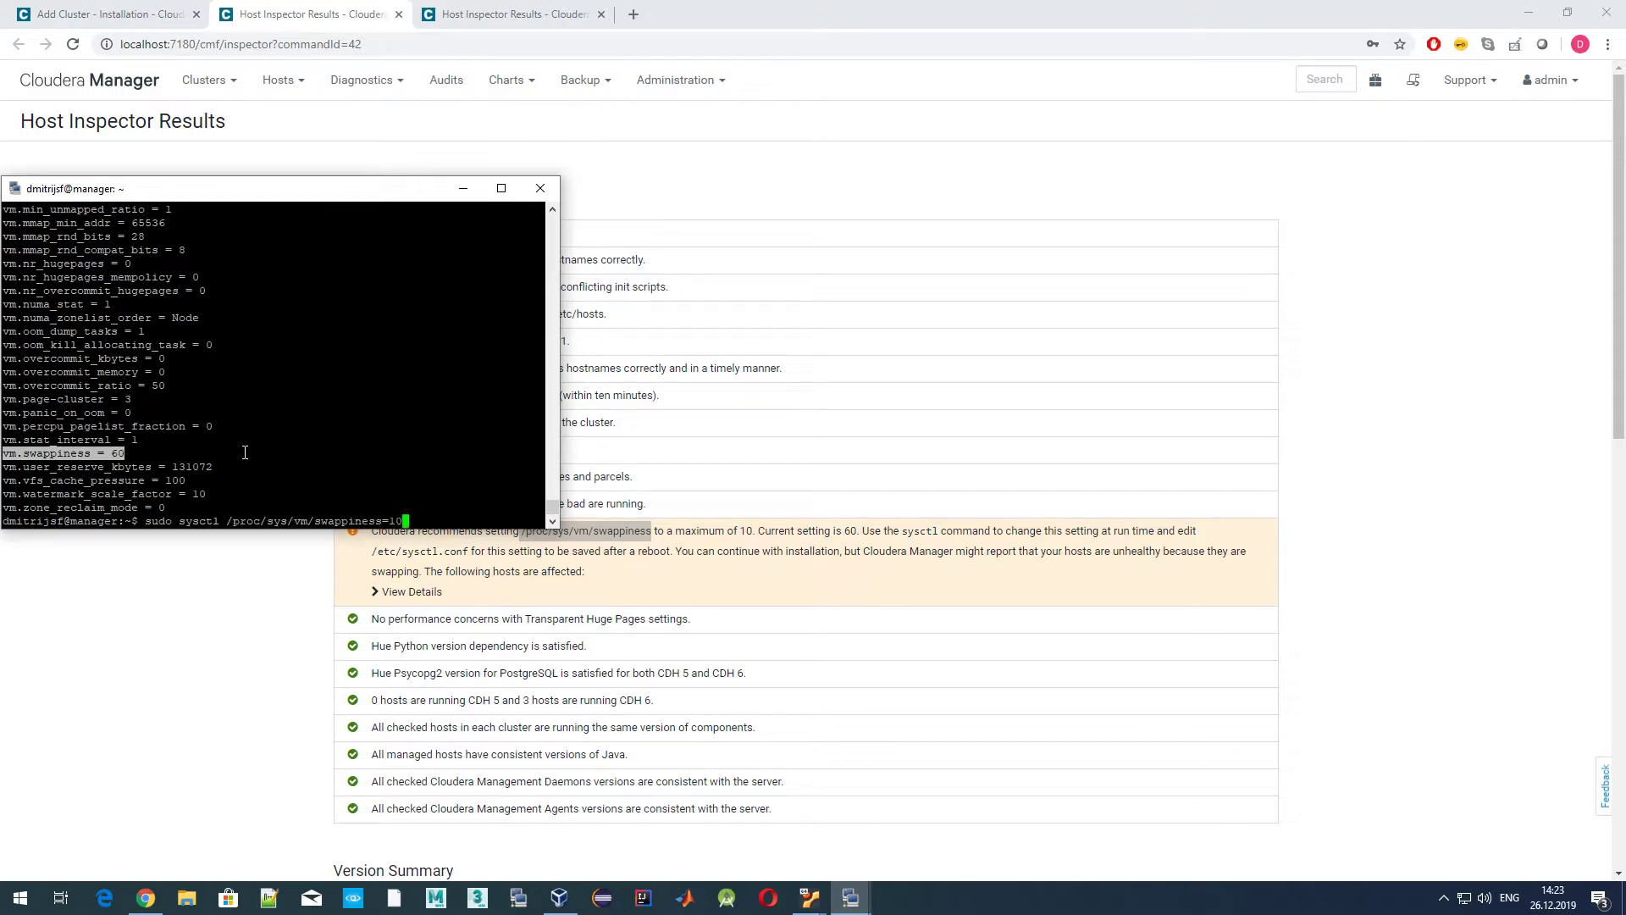
key("BackSpace")
key("BackSpace")
key("BackSpace")
key("BackSpace")
key("BackSpace")
key("BackSpace")
key("BackSpace")
key("BackSpace")
key("BackSpace")
key("BackSpace")
key("BackSpace")
key("BackSpace")
key("BackSpace")
key("BackSpace")
key("BackSpace")
key("BackSpace")
key("BackSpace")
key("BackSpace")
key("BackSpace")
key("BackSpace")
type("nano /etc/sysctl.conf")
key("Return")
key("Page_Down")
key("Page_Down")
key("Page_Down")
key("Page_Down")
key("Page_Down")
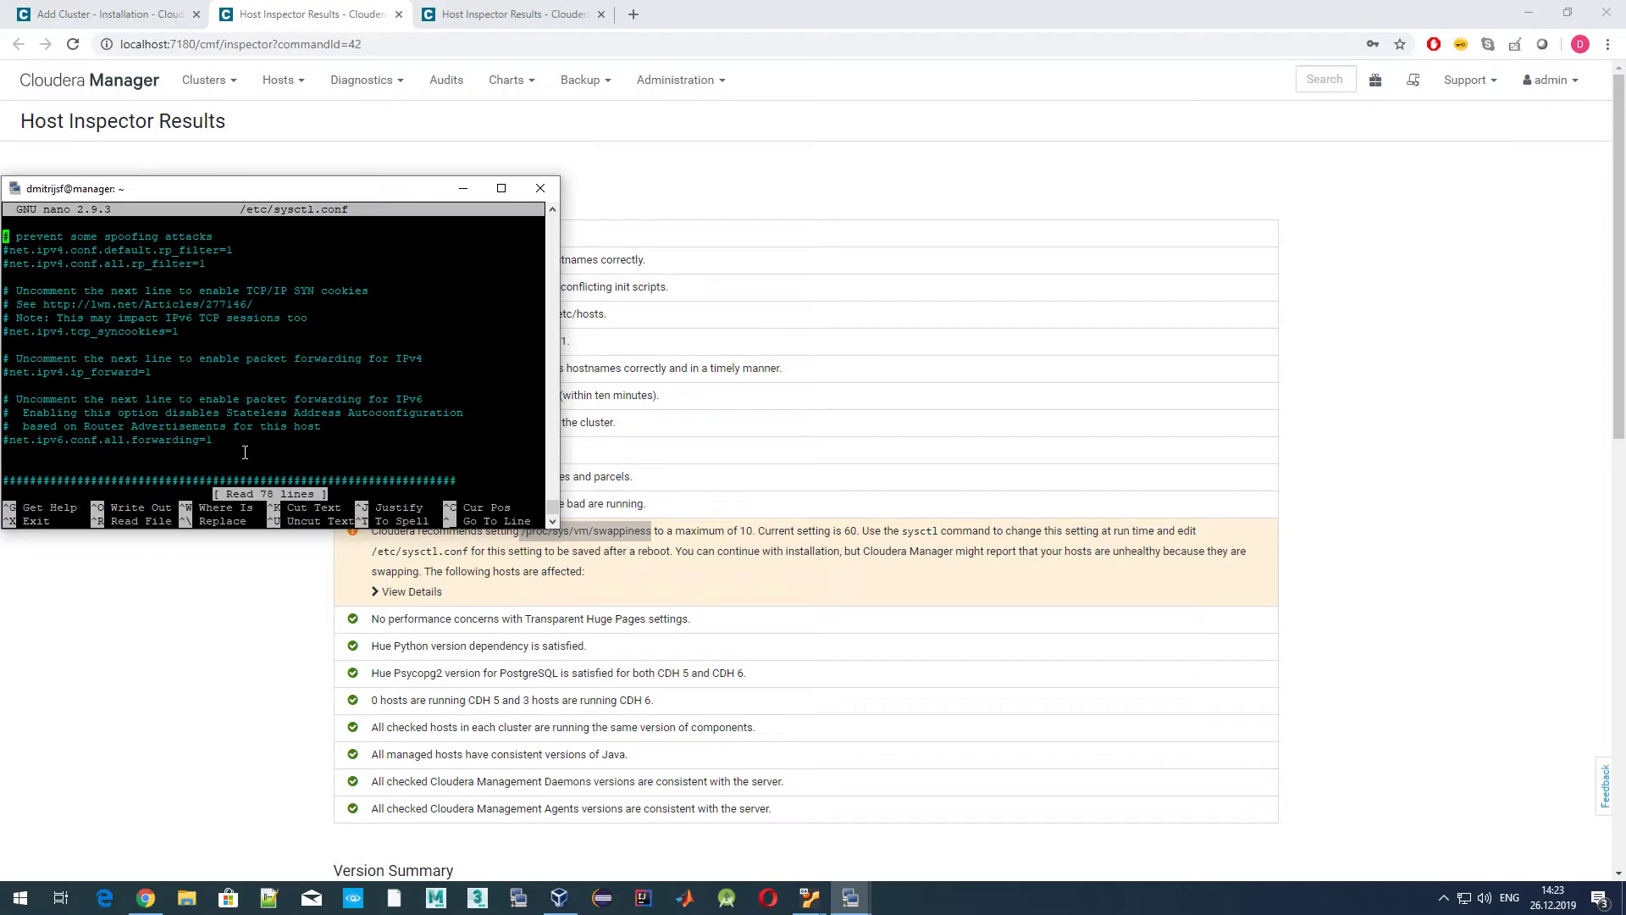
key("Up")
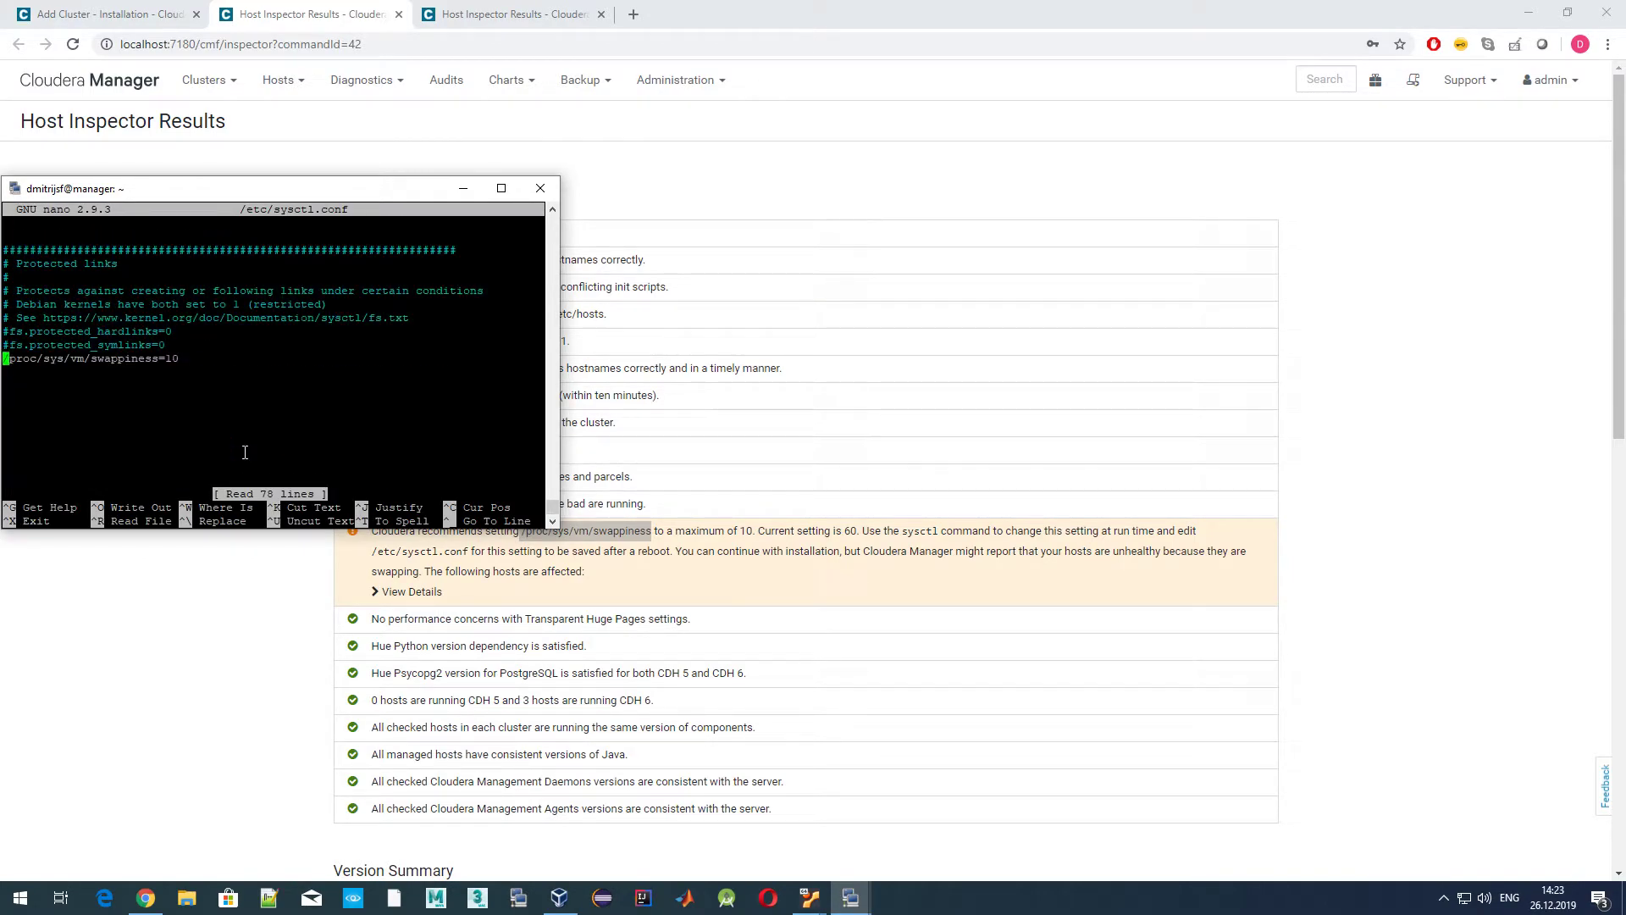
Replace the /proc/sys/vm/swappiness=10 line in the manager's sysctl.conf with the copied vm.swappiness = 60 and save the file.
key("Delete")
key("Delete")
key("Delete")
key("Delete")
key("Delete")
key("Delete")
key("Delete")
key("Delete")
key("Delete")
key("Delete")
key("Delete")
key("Delete")
key("Delete")
key("Delete")
key("Delete")
key("Delete")
key("Delete")
key("Delete")
key("Delete")
key("Delete")
key("Delete")
key("Delete")
key("Delete")
key("Delete")
key("Delete")
key("Delete")
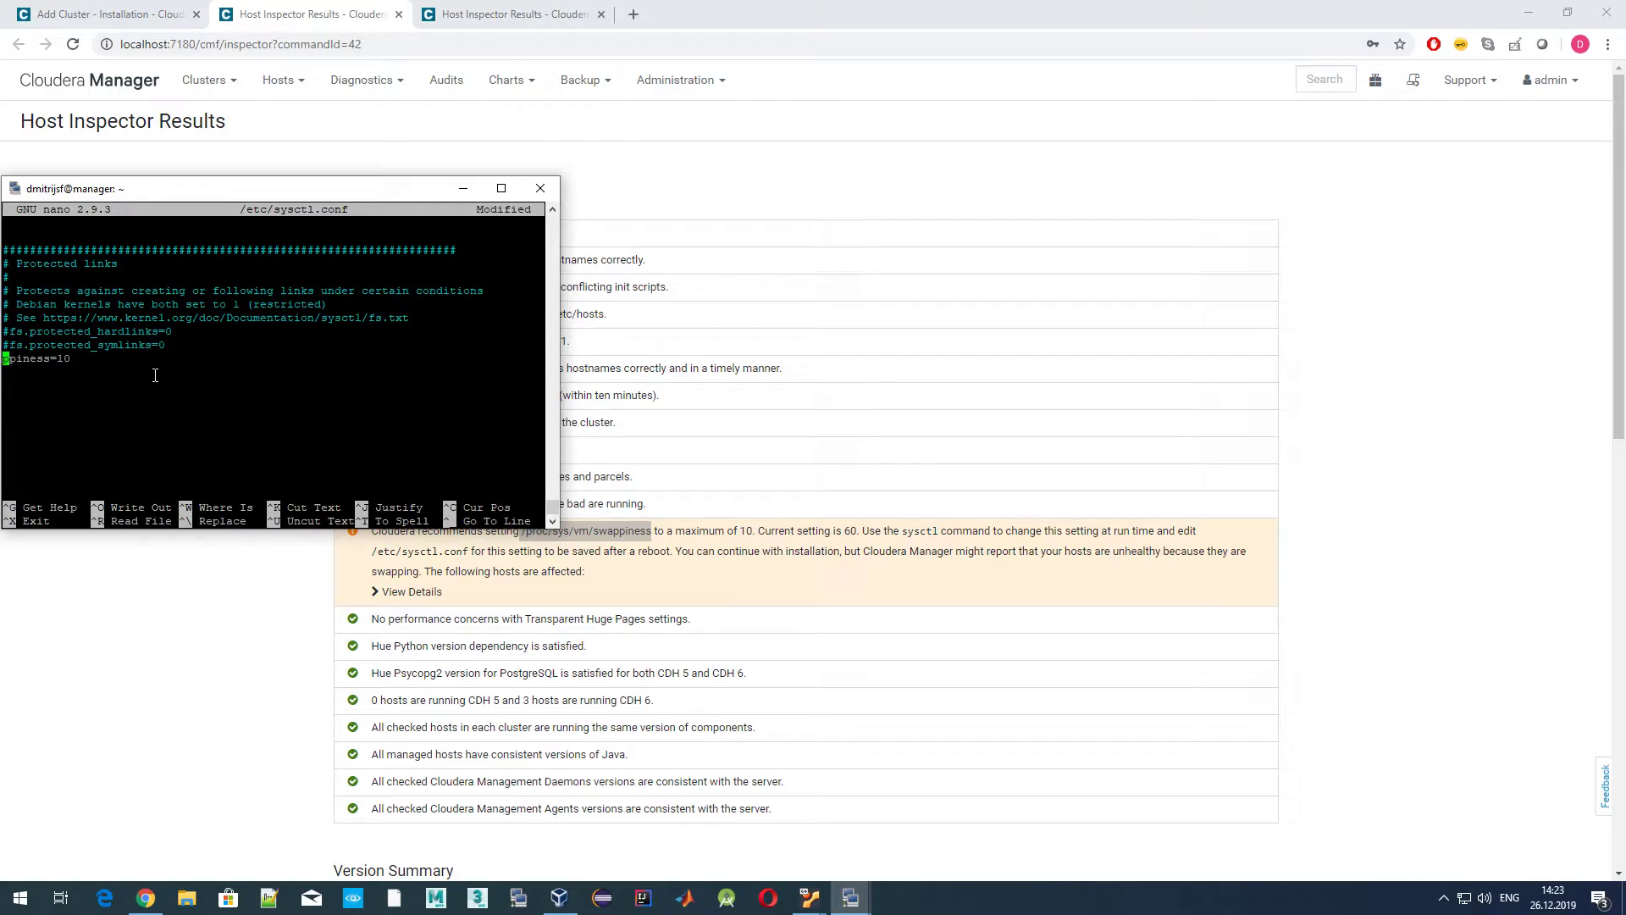
right_click(139, 370)
key("ctrl+x")
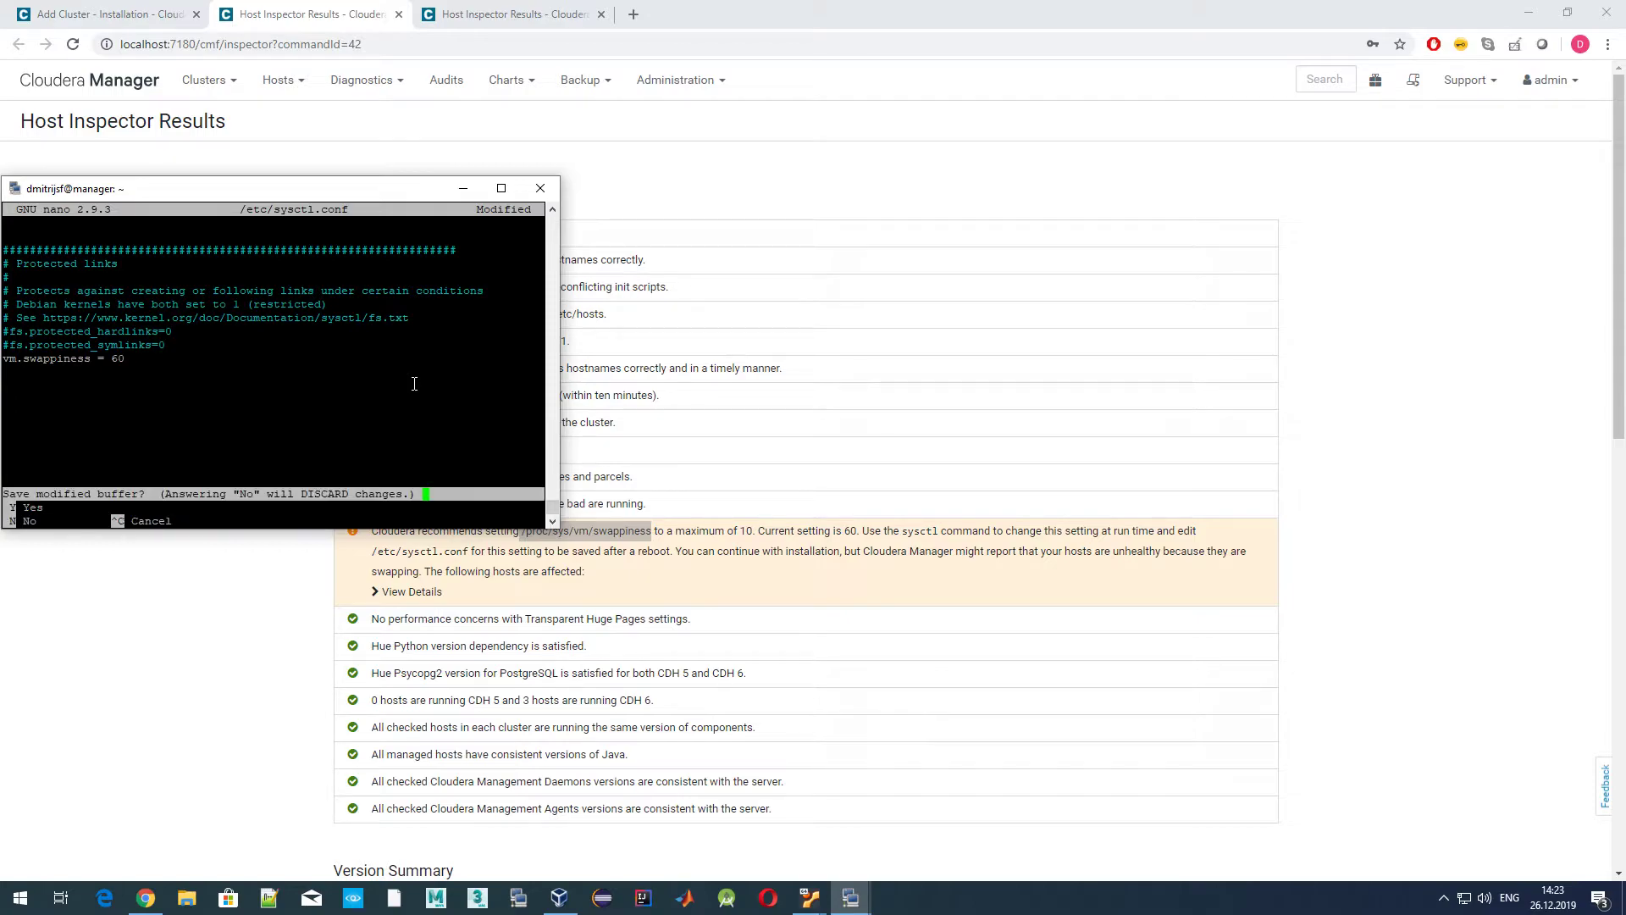
key("y")
key("Return")
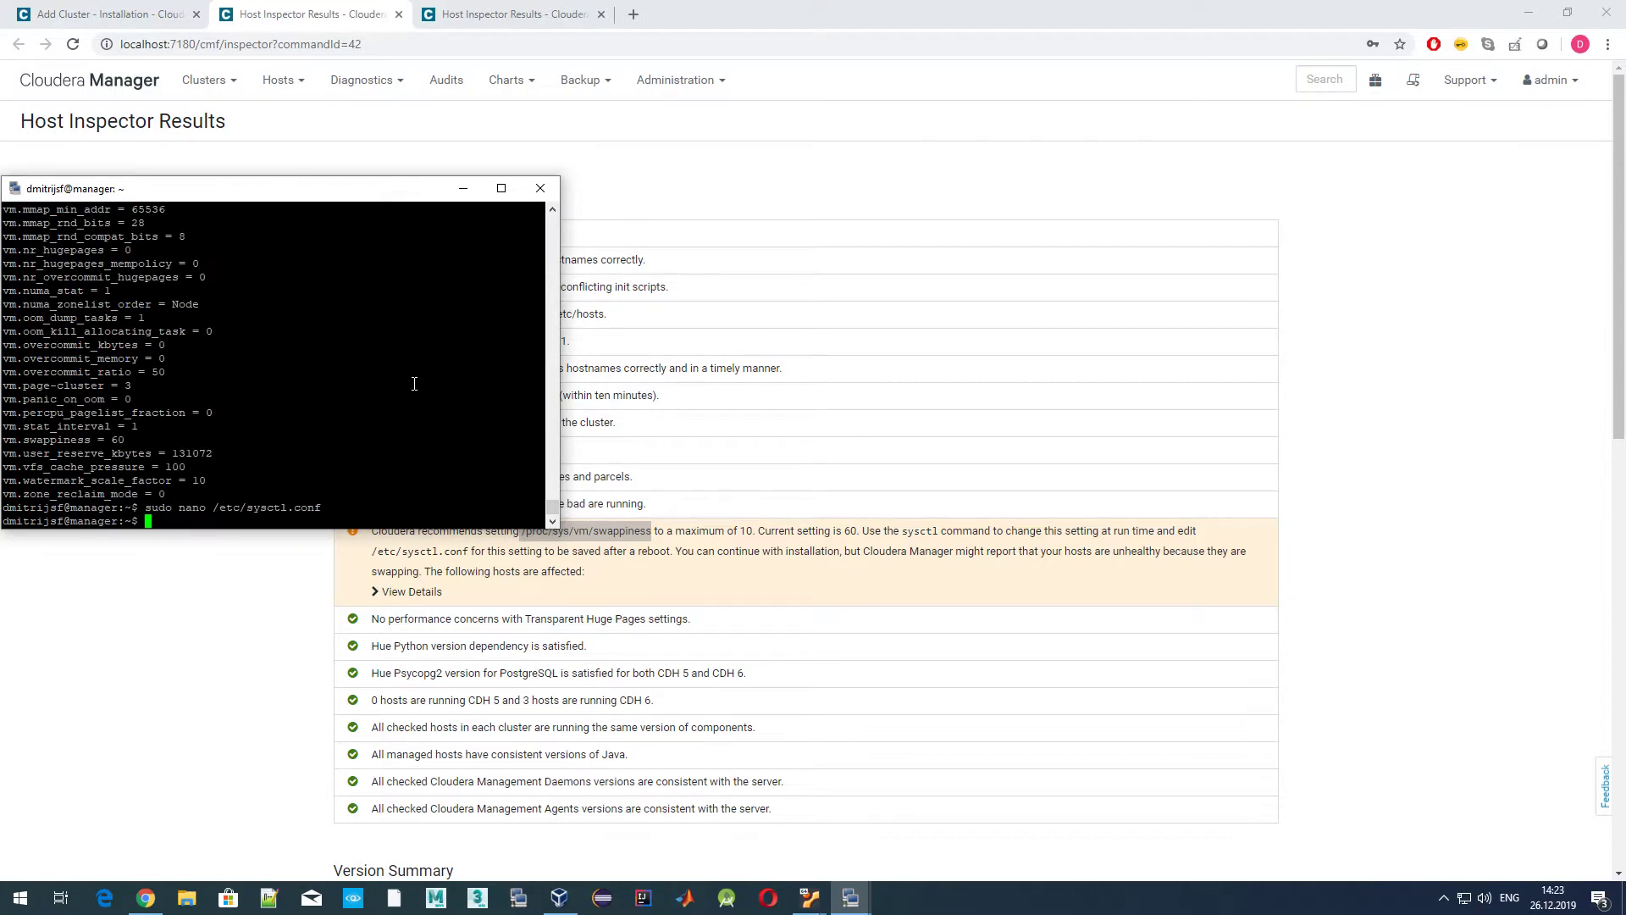
Reopen /etc/sysctl.conf on node1 with sudo nano and move to the swappiness line at its end.
left_click(849, 904)
left_click(851, 805)
key("Up")
key("Return")
key("Page_Down")
key("Page_Down")
key("Page_Down")
key("Page_Down")
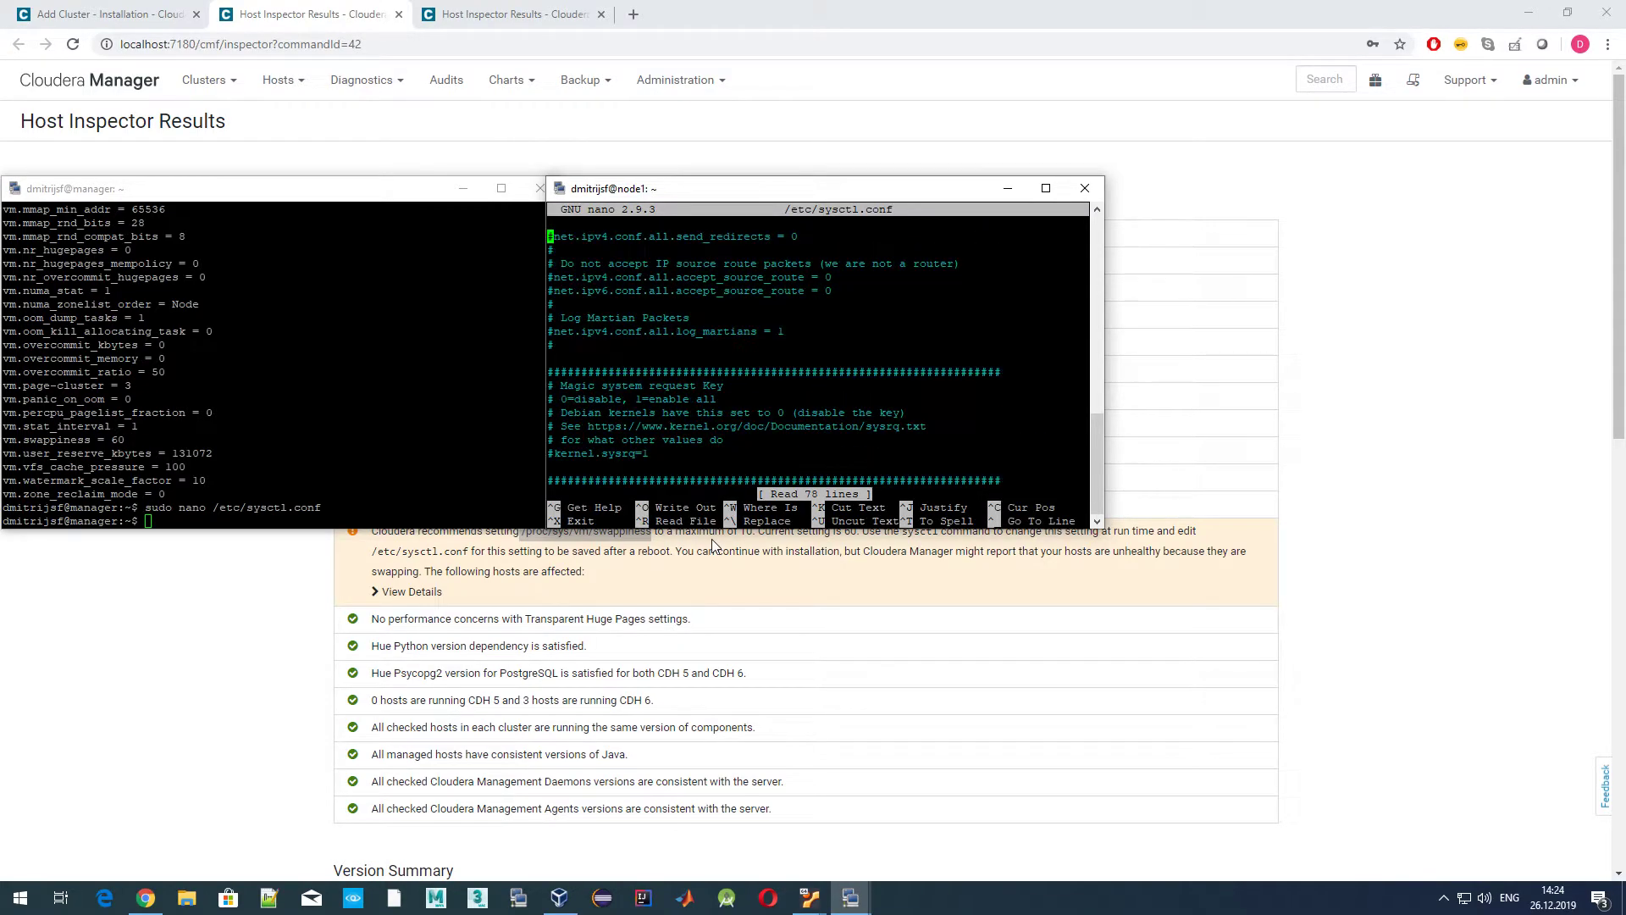
key("Up")
Replace the swappiness path line in node1's sysctl.conf with the copied vm.swappiness = 60 and save the file.
key("Delete")
key("Delete")
key("Delete")
key("Delete")
key("Delete")
key("Delete")
key("Delete")
key("Delete")
key("Delete")
key("Delete")
key("Delete")
key("Delete")
key("Delete")
key("Delete")
key("Delete")
key("Delete")
key("Delete")
key("Delete")
key("Delete")
key("Delete")
key("Delete")
key("Delete")
key("Delete")
key("Delete")
key("Delete")
key("Delete")
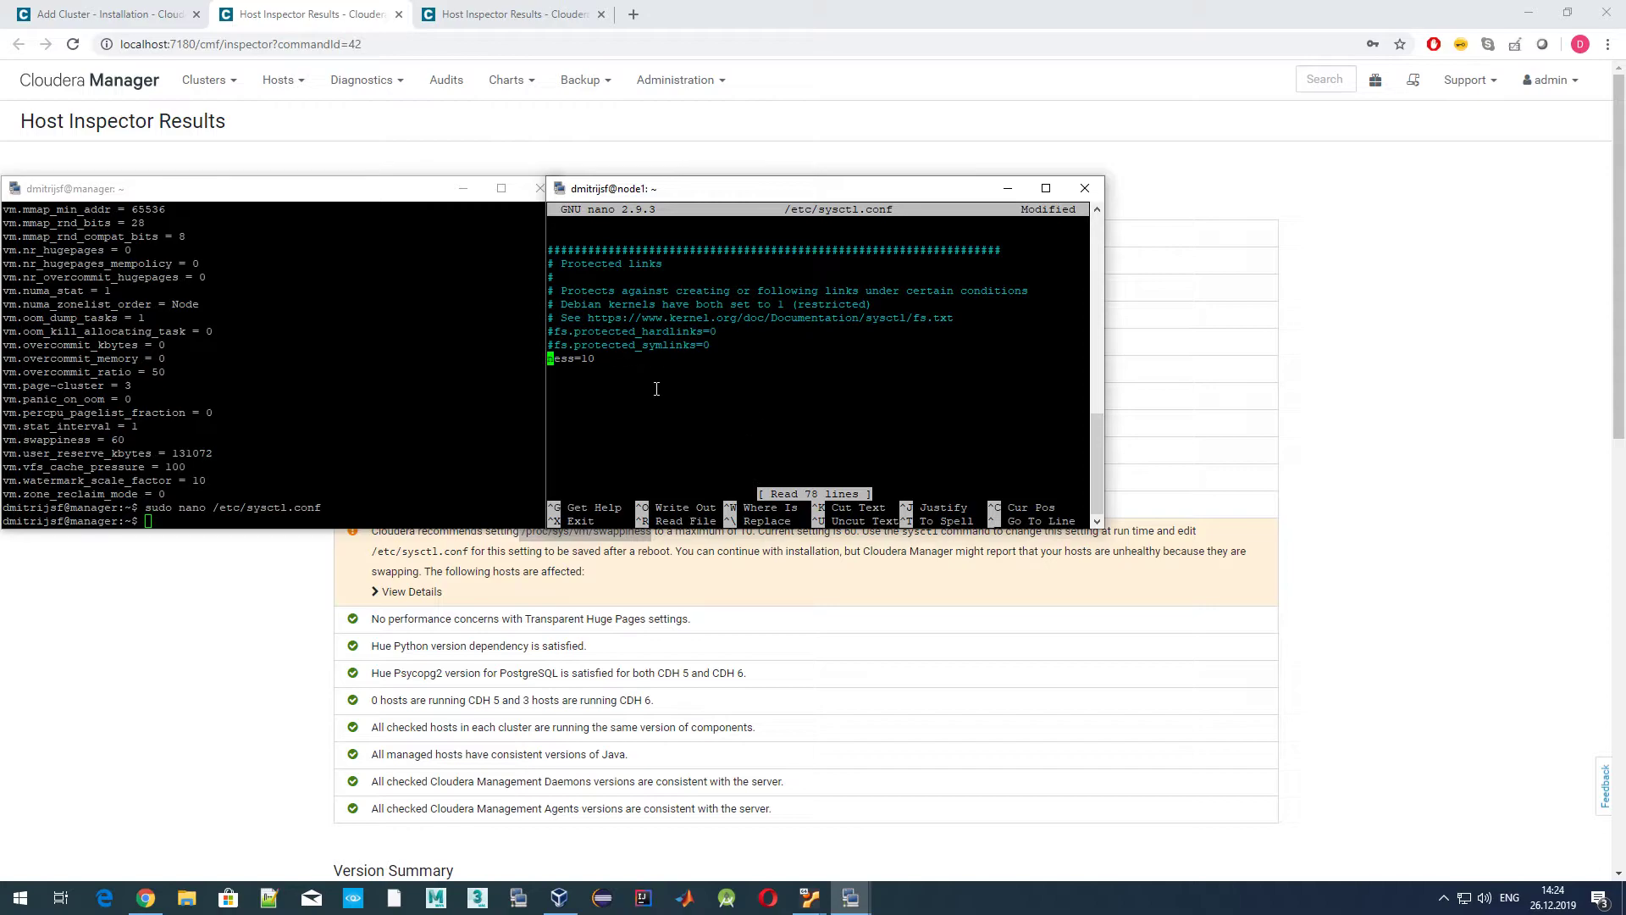
right_click(657, 389)
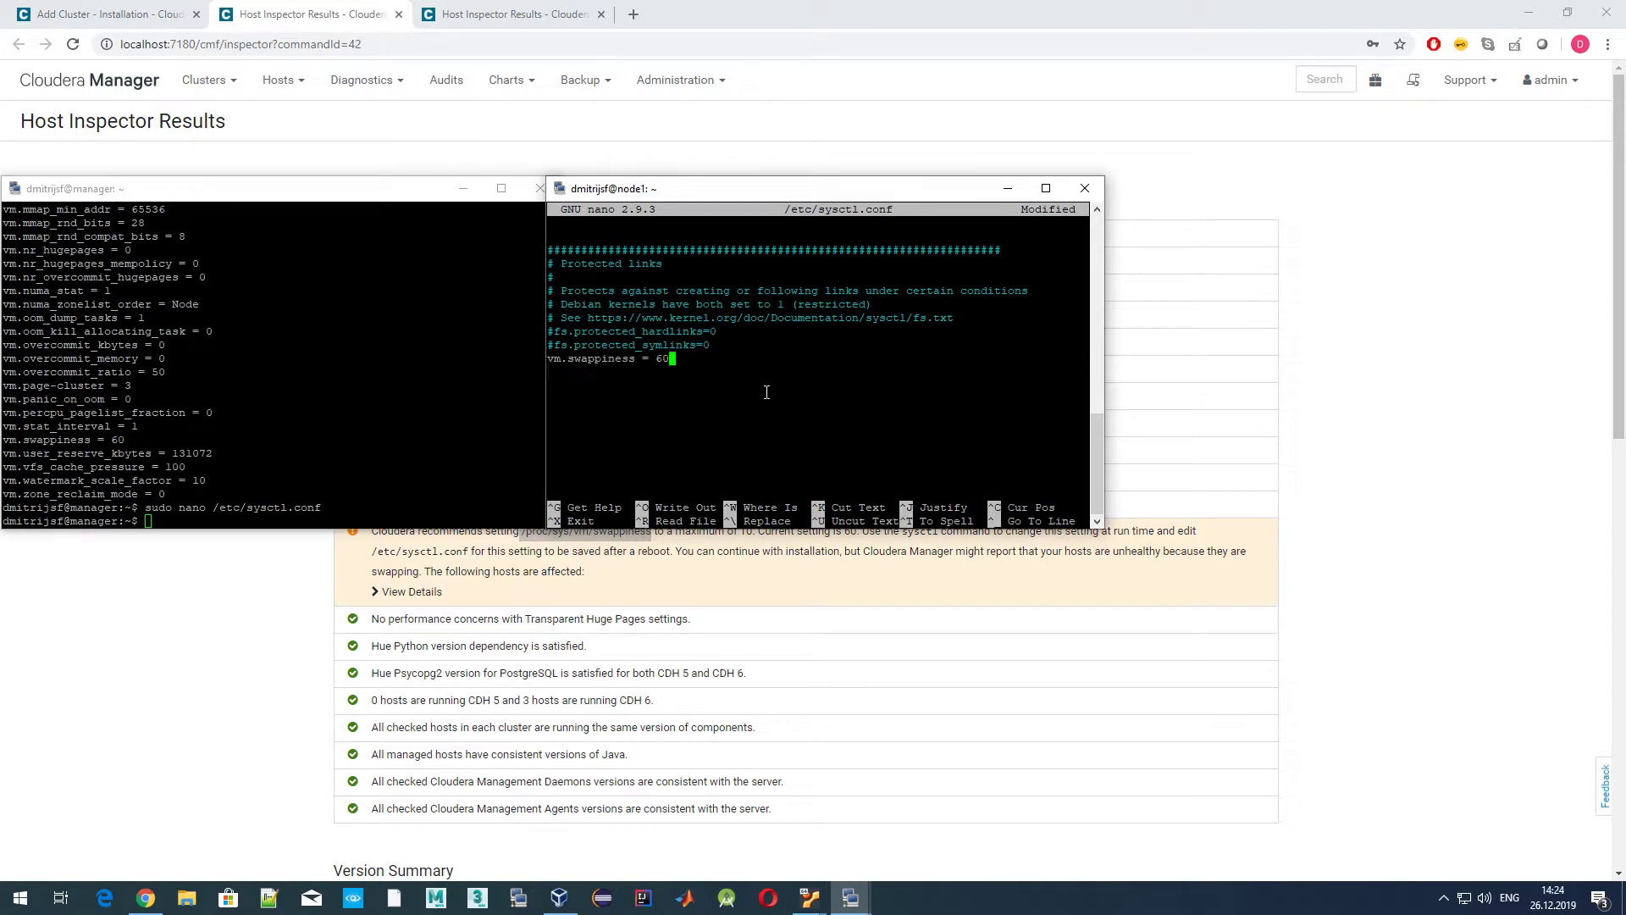
key("ctrl+x")
key("y")
key("Return")
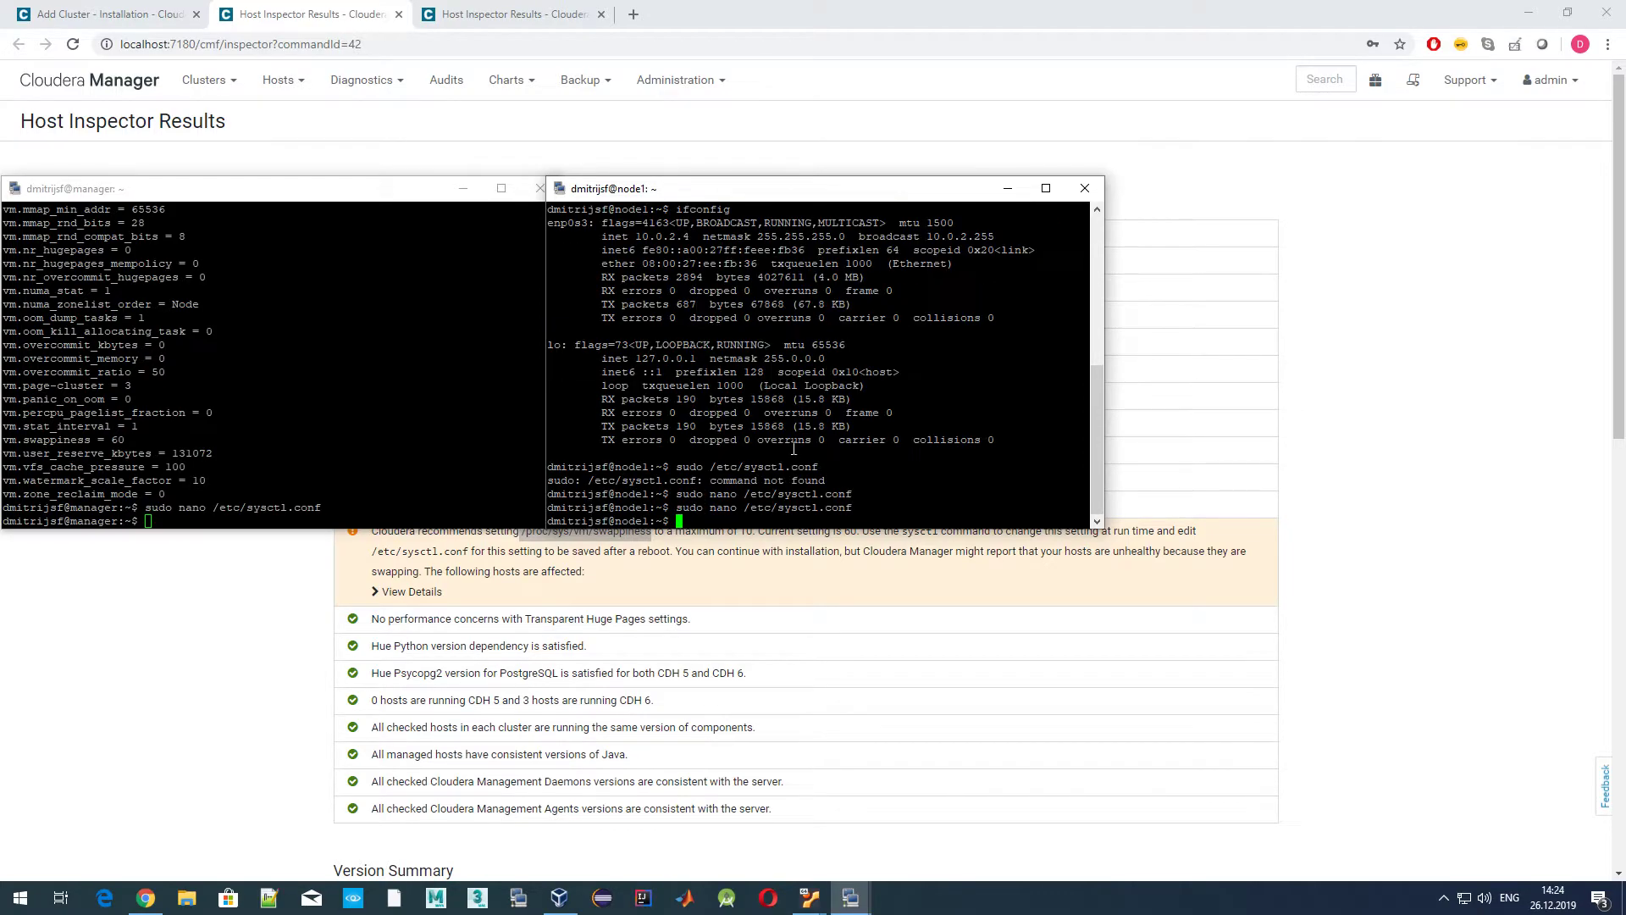
Reopen /etc/sysctl.conf on node2 with sudo nano and move to the swappiness line at its end.
mouse_move(870, 910)
left_click(974, 813)
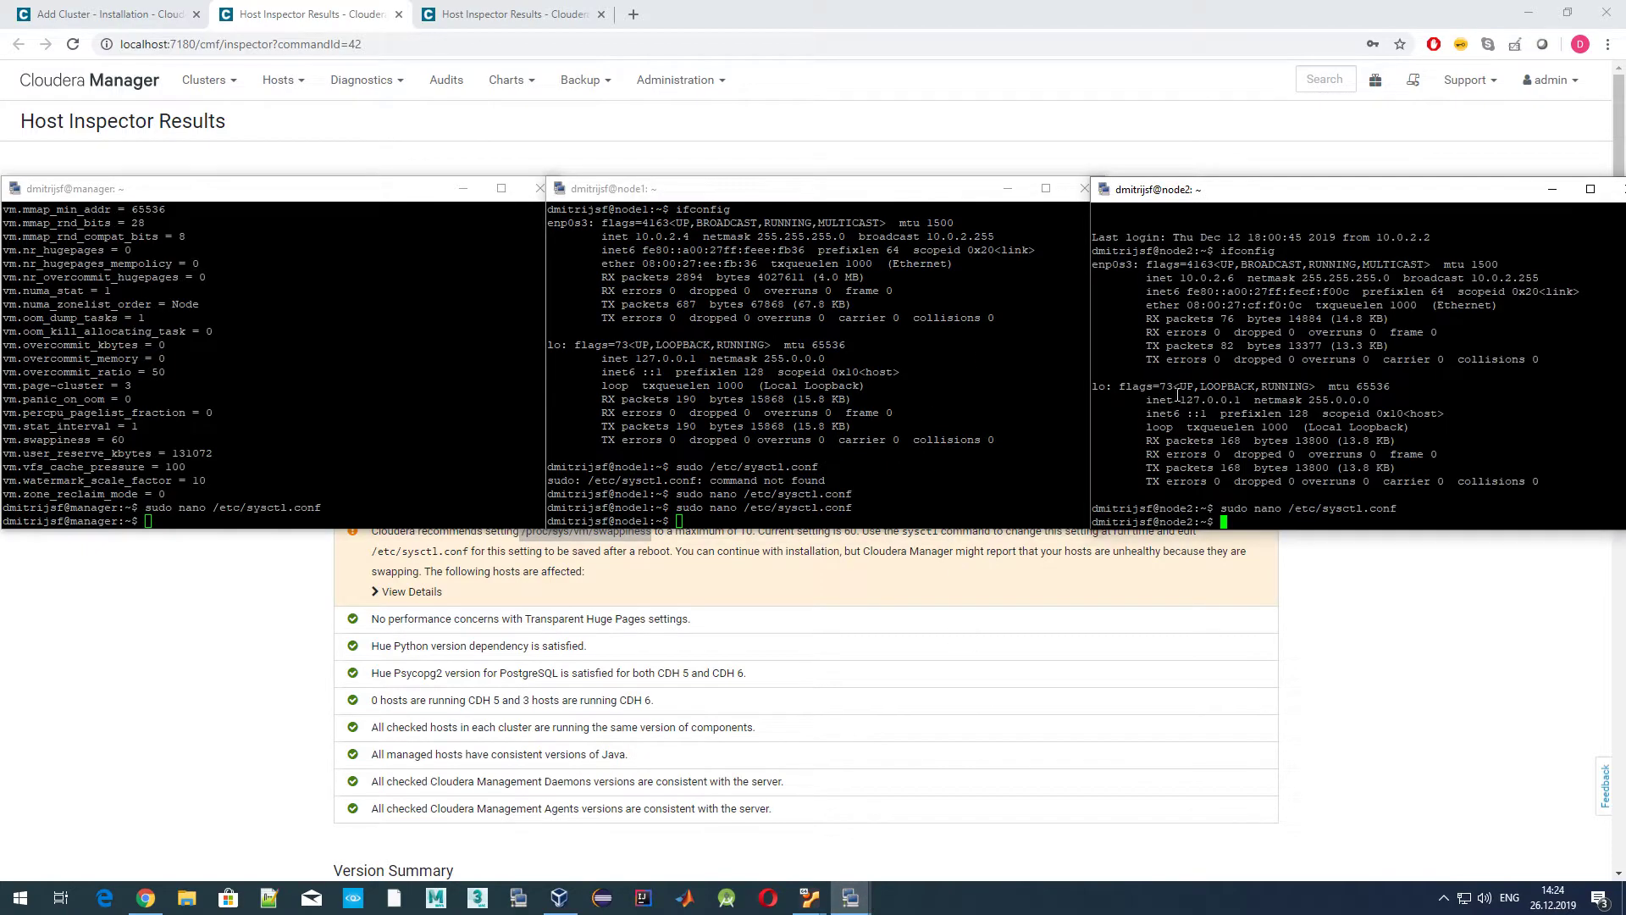
key("Up")
key("Return")
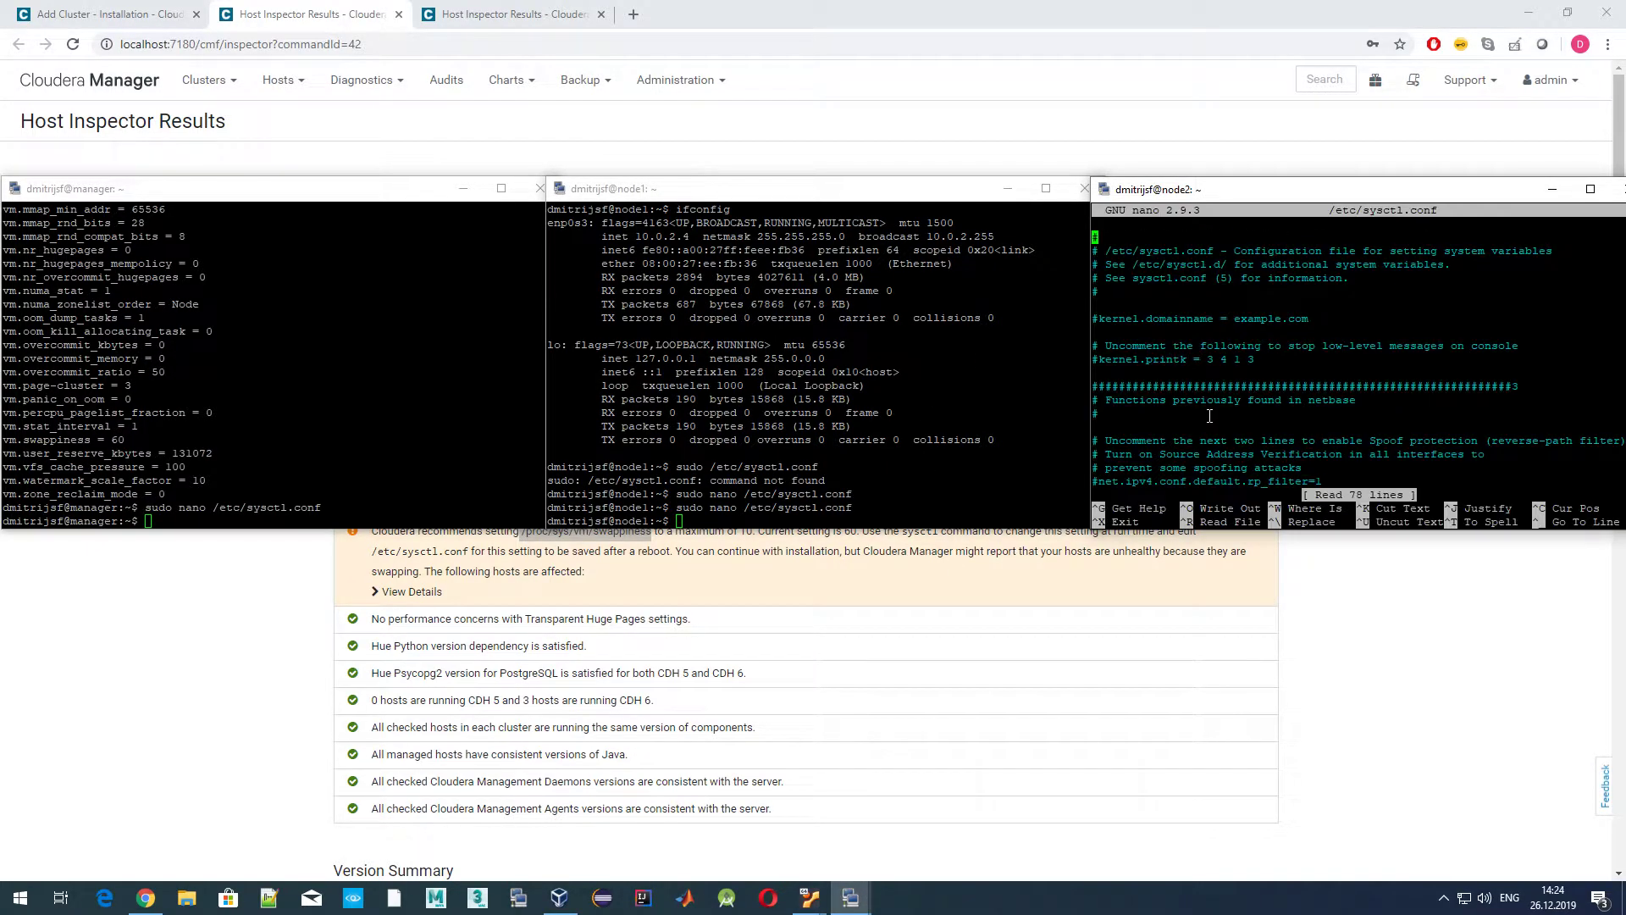
key("Page_Down")
key("Page_Down")
key("Page_Down")
key("Page_Down")
key("Page_Down")
key("Up")
Replace the swappiness path line in node2's sysctl.conf with the copied vm.swappiness = 60 and save the file.
key("Delete")
key("Delete")
key("Delete")
key("Delete")
key("Delete")
key("Delete")
key("Delete")
key("Delete")
key("Delete")
key("Delete")
key("Delete")
key("Delete")
key("Delete")
key("Delete")
key("Delete")
key("Delete")
key("Delete")
key("Delete")
key("Delete")
key("Delete")
key("Delete")
key("Delete")
key("Delete")
key("Delete")
key("Delete")
right_click(1372, 370)
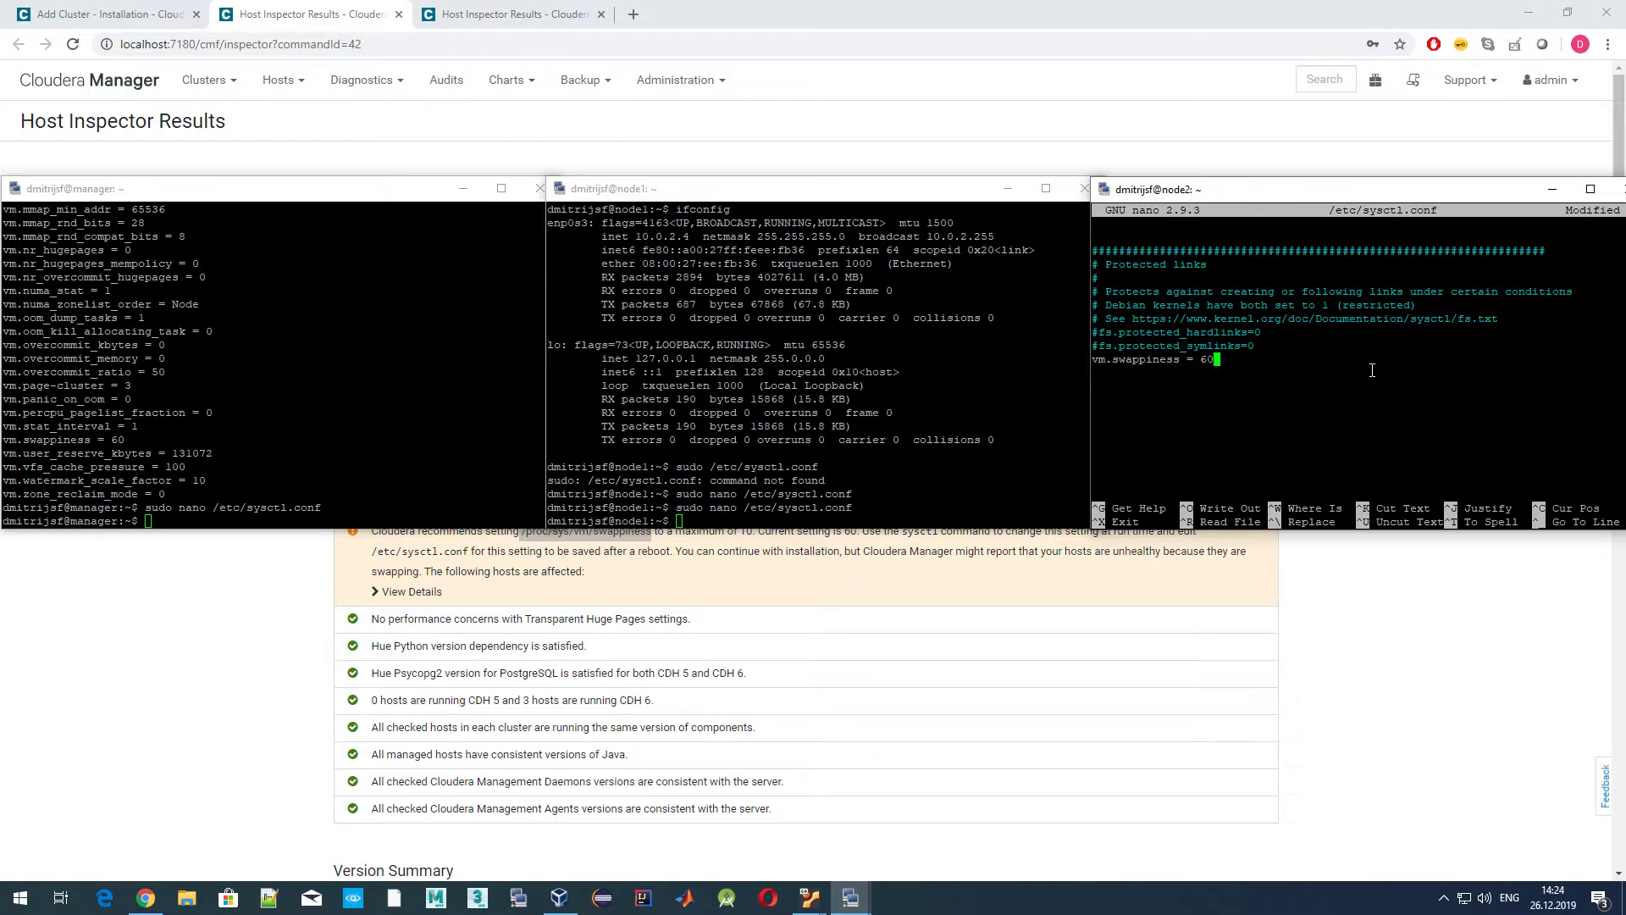
key("ctrl+x")
key("y")
key("Return")
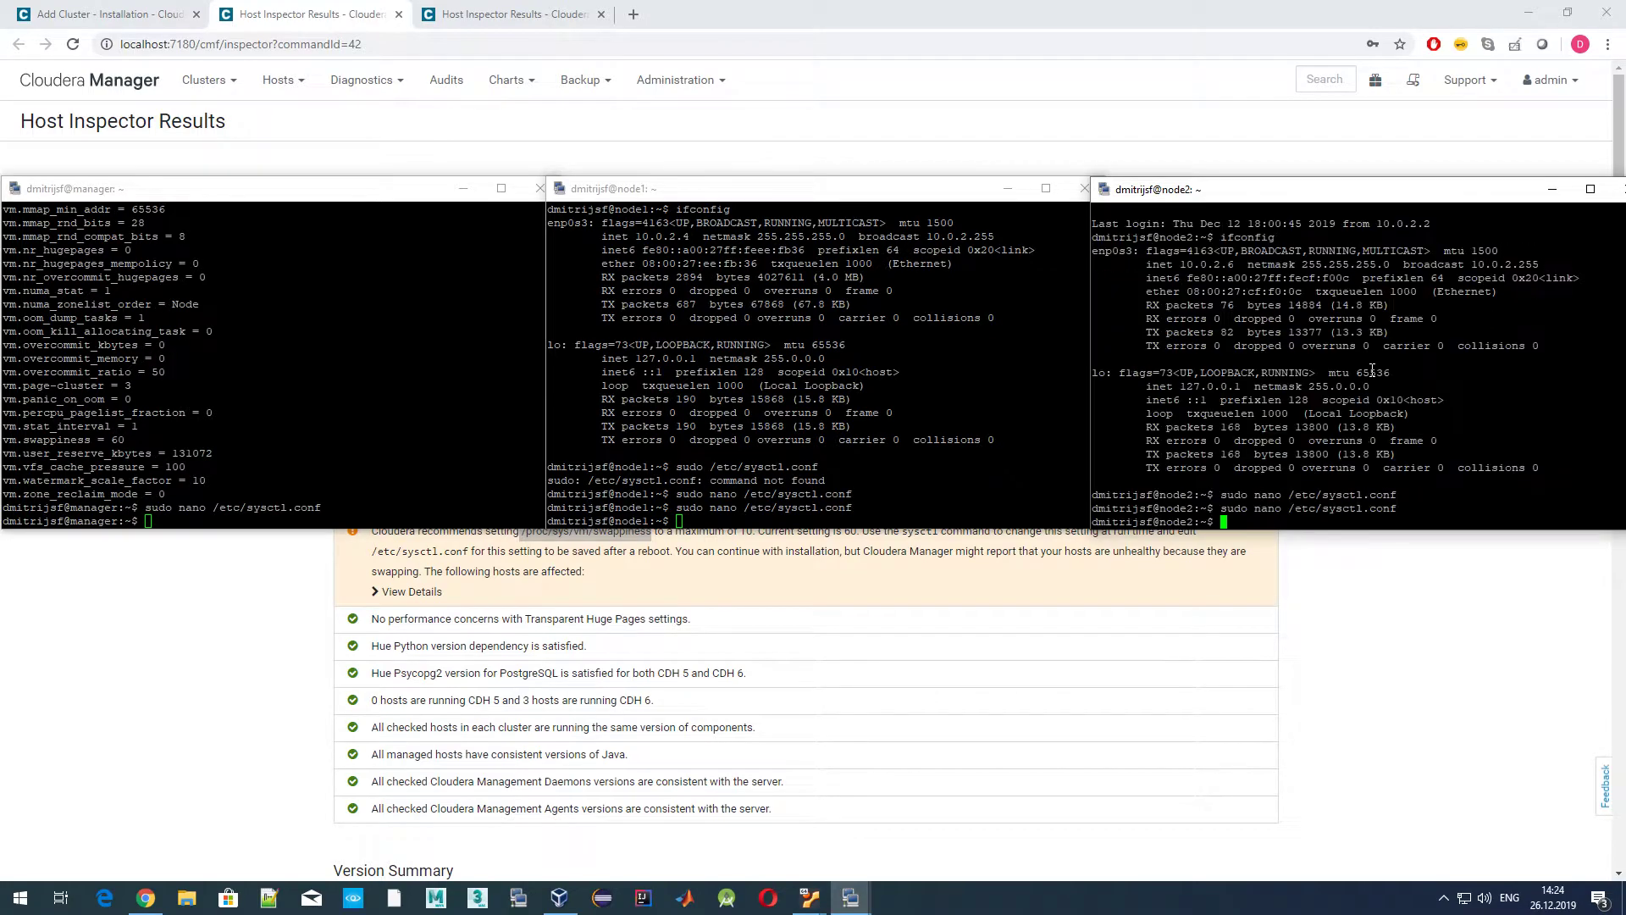
Try to apply the setting at run time on the manager with sudo sysctl vm.swappiness = 10.
left_click(369, 360)
key("Up")
key("Up")
key("BackSpace")
key("BackSpace")
key("BackSpace")
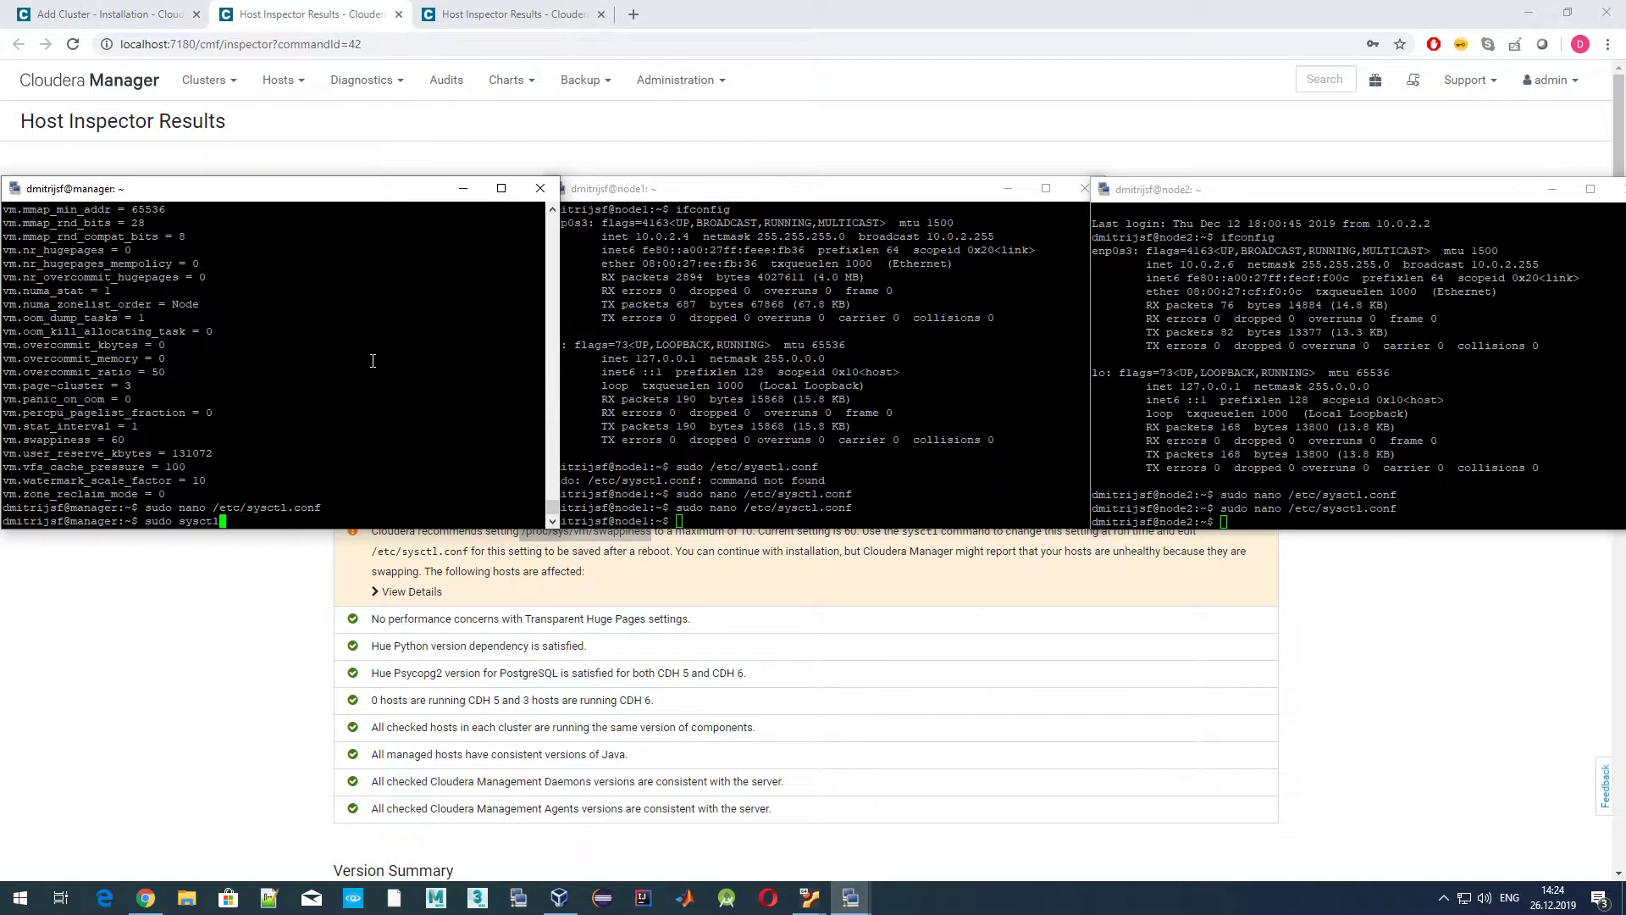
right_click(358, 366)
key("BackSpace")
key("BackSpace")
type("10")
key("Return")
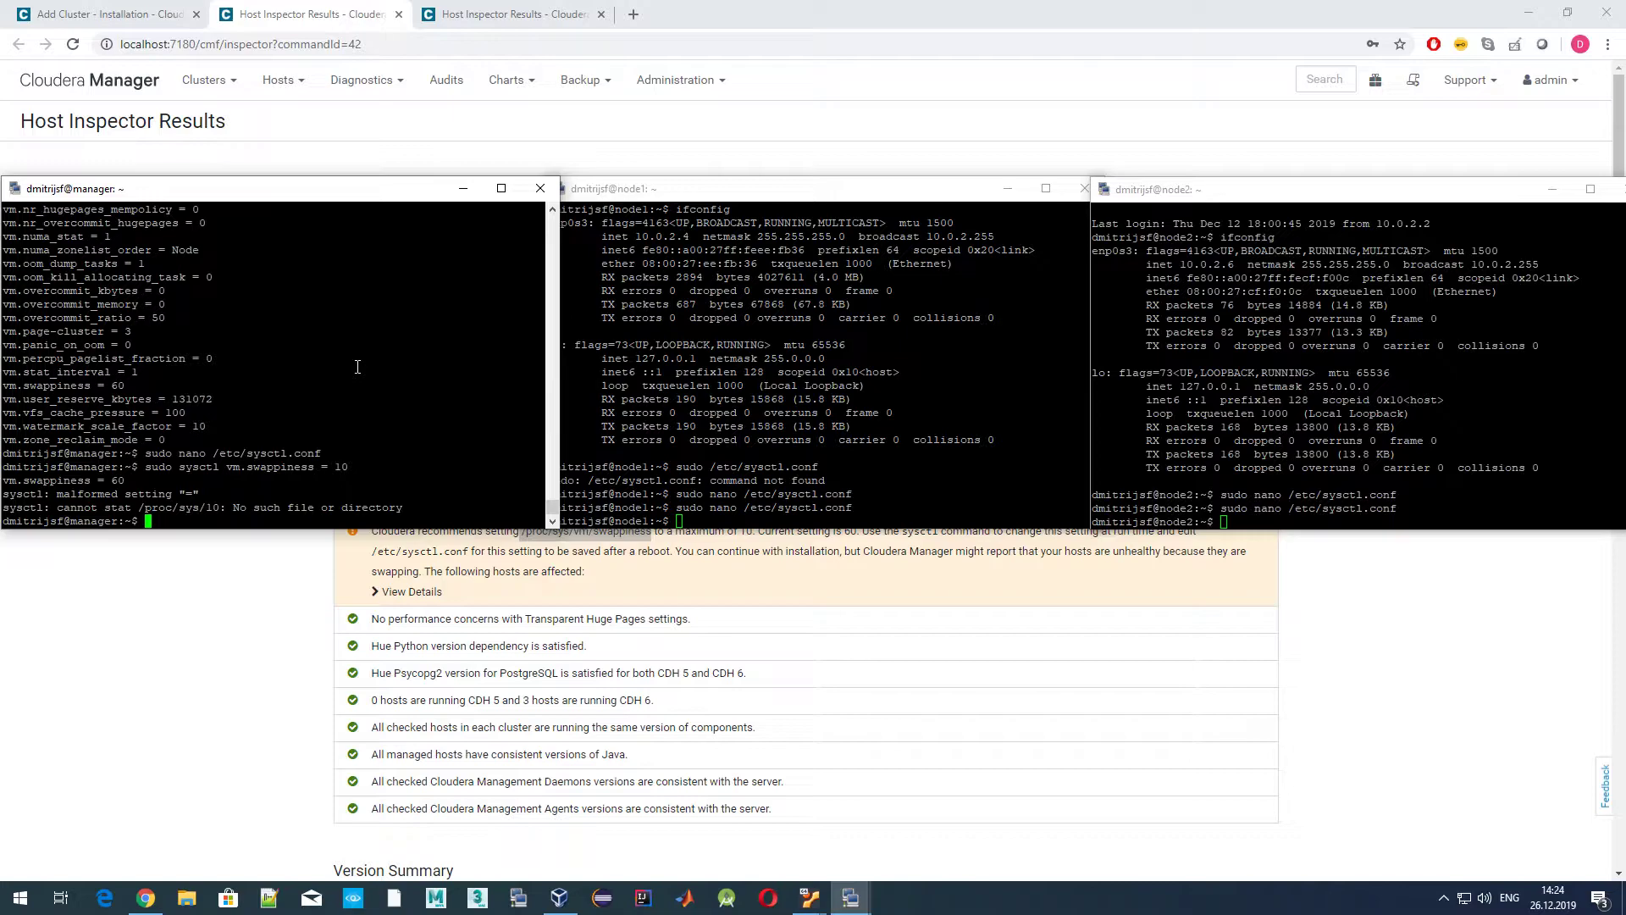
Run sudo sysctl without arguments on the manager and examine the usage help for the variable assignment syntax.
scroll(358, 366, "up", 15)
scroll(358, 366, "up", 20)
scroll(358, 366, "up", 20)
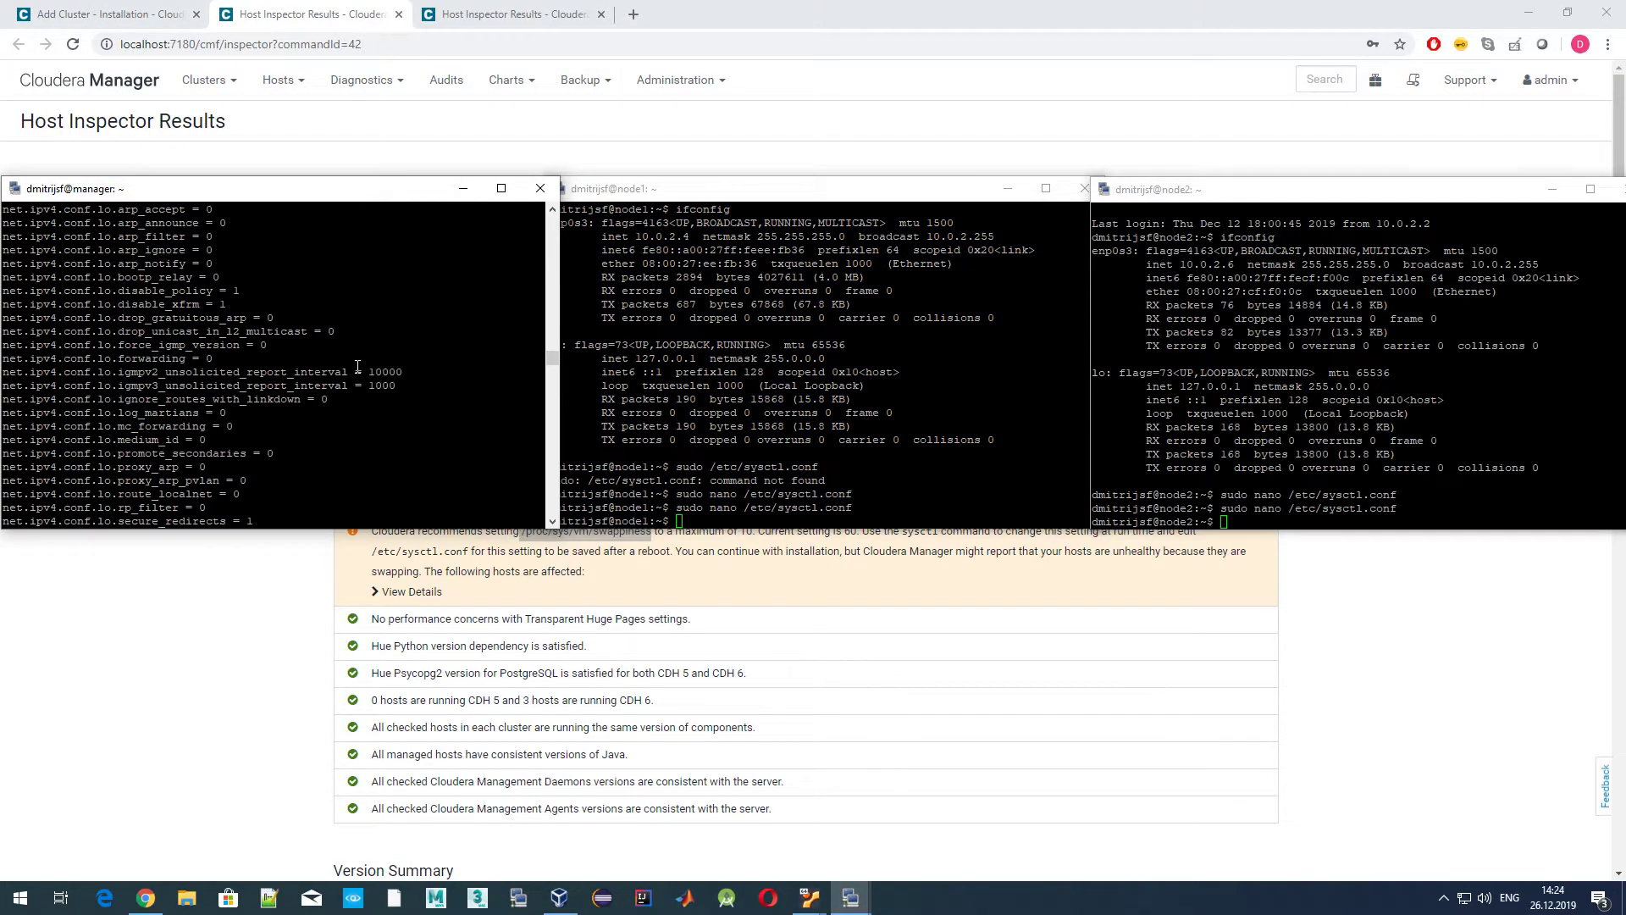
key("Up")
key("Up")
key("Up")
key("BackSpace")
key("BackSpace")
key("BackSpace")
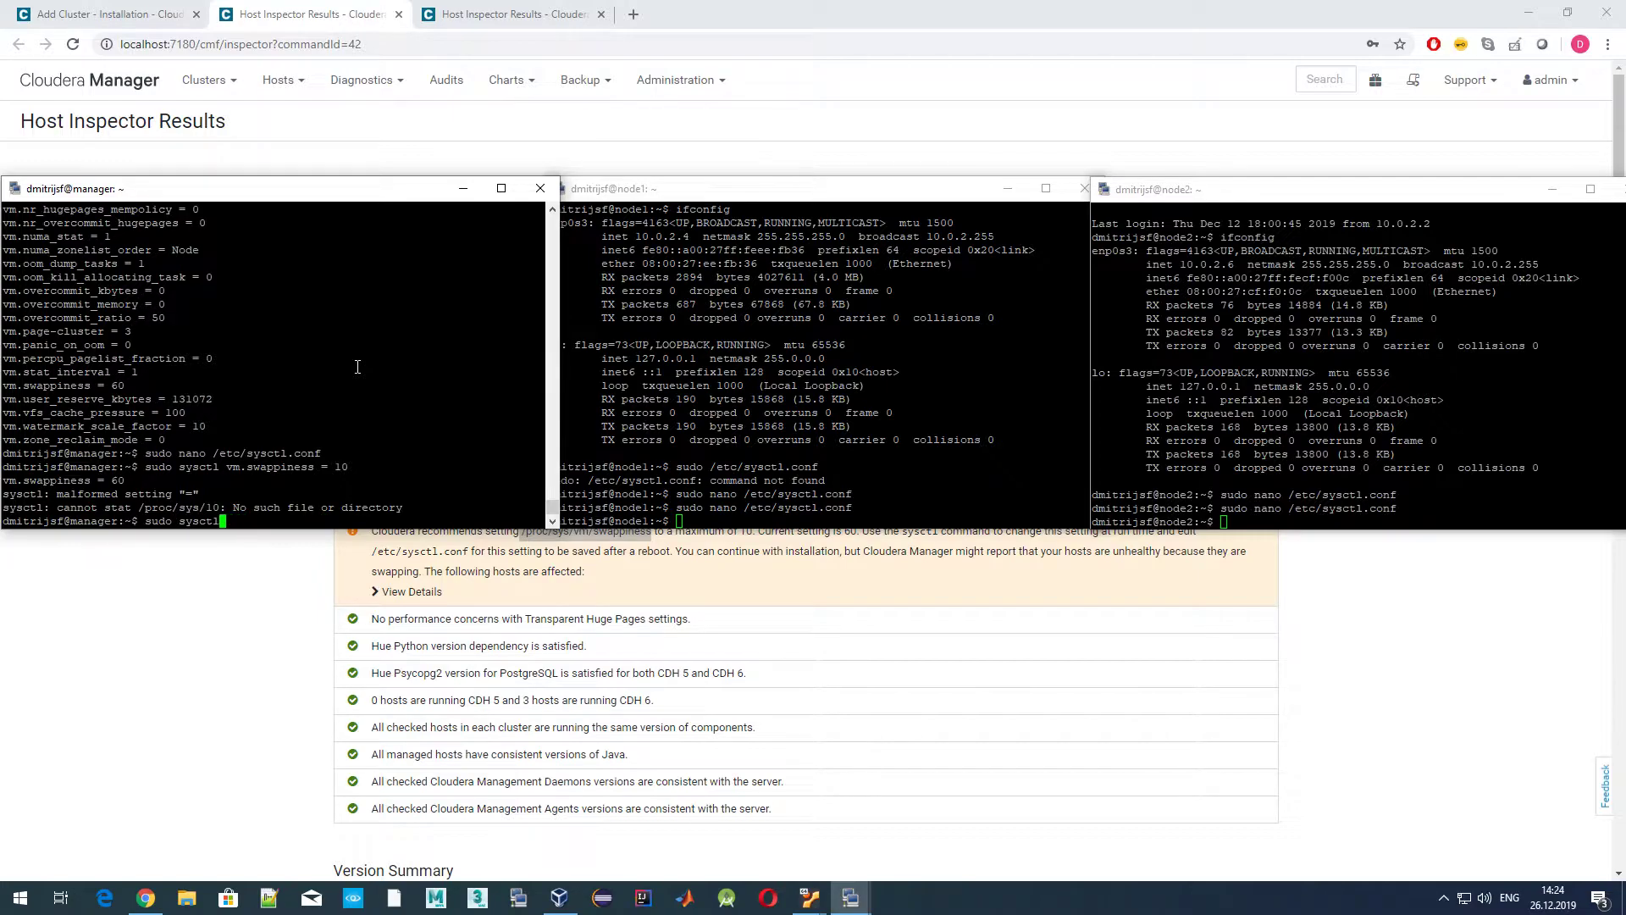
key("Return")
scroll(357, 366, "up", 8)
scroll(353, 362, "down", 4)
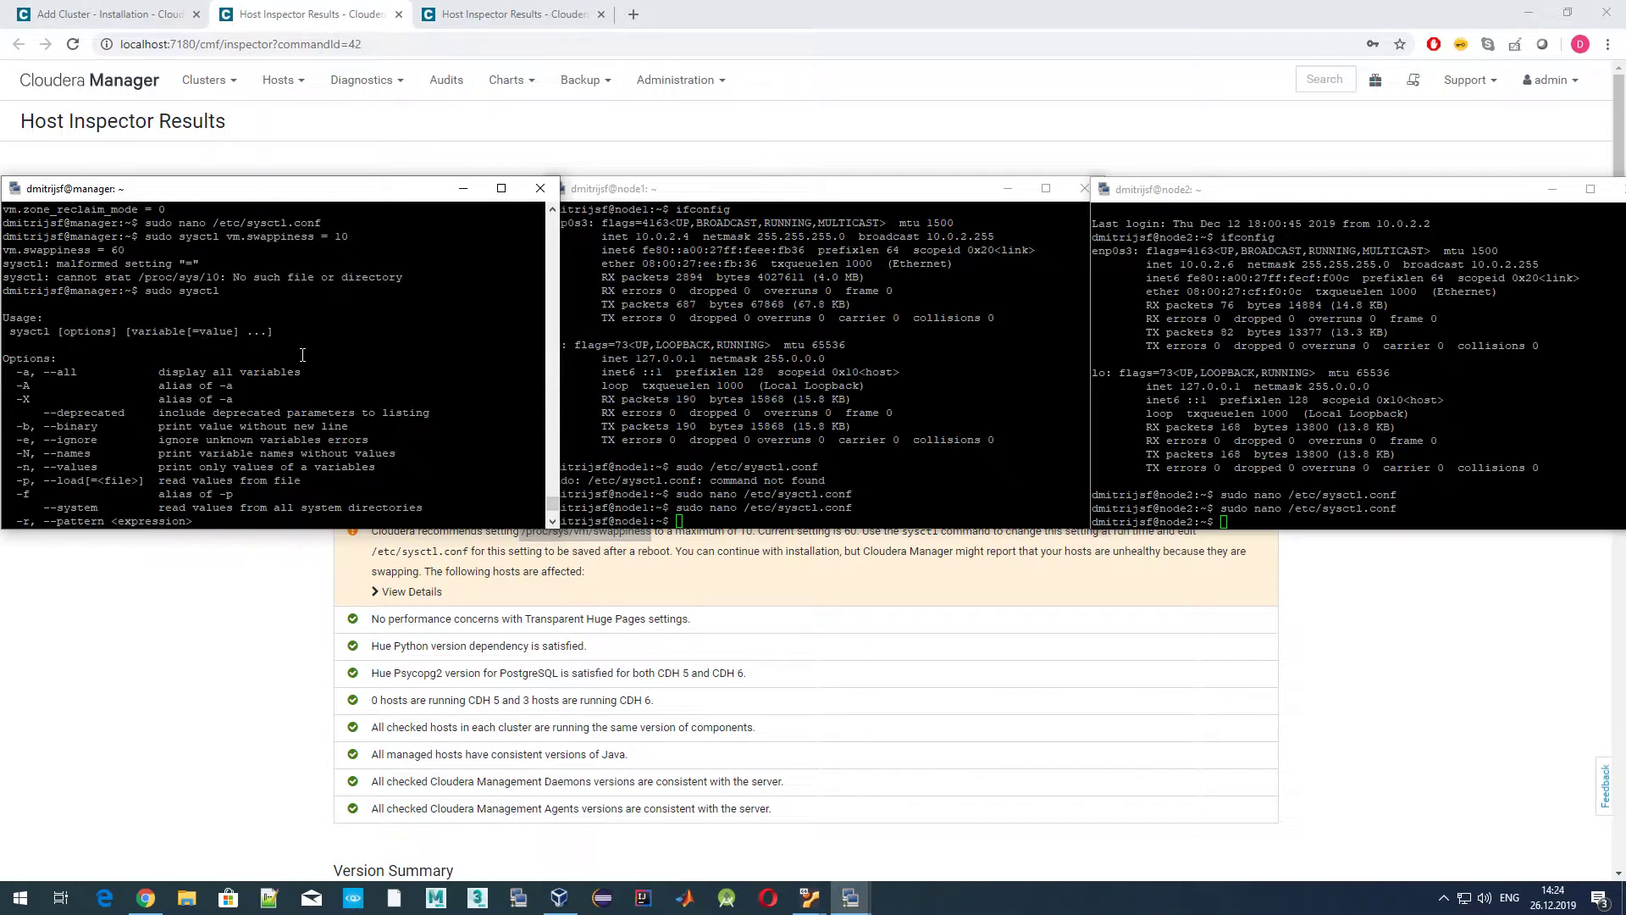
Remove the space after the equals sign and try running sudo sysctl vm.swappiness =10 on the manager.
key("Up")
key("Up")
key("Left")
key("Left")
key("BackSpace")
key("Return")
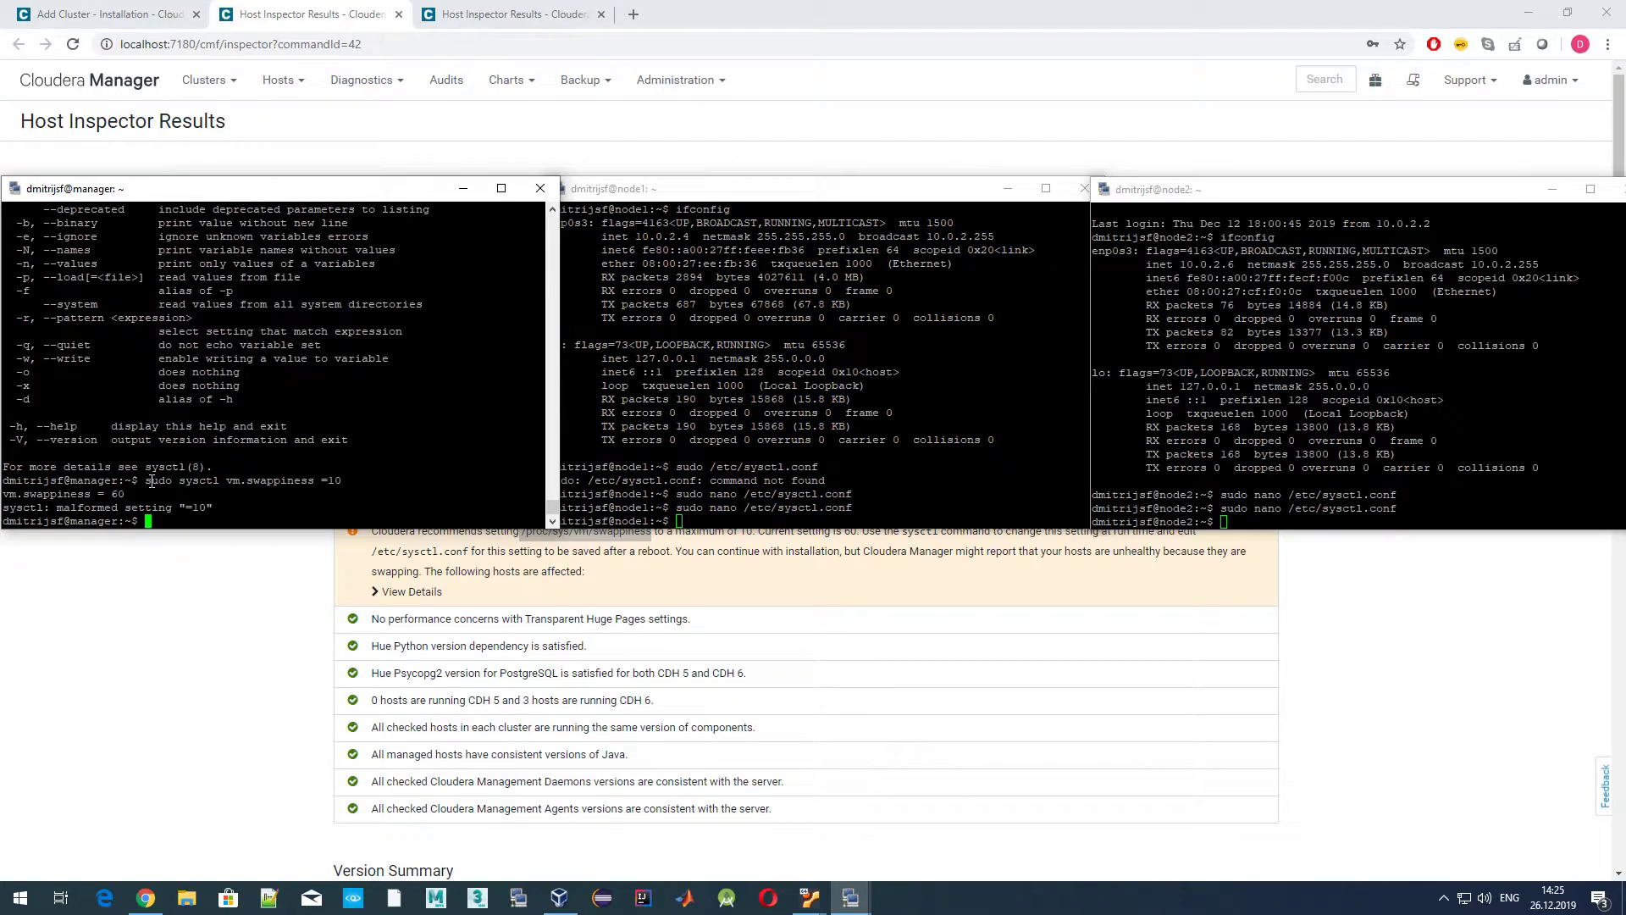
Copy the manager's sudo sysctl vm.swappiness =10 command and try running it on node1 and node2.
left_click_drag(144, 480, 342, 483)
right_click(995, 505)
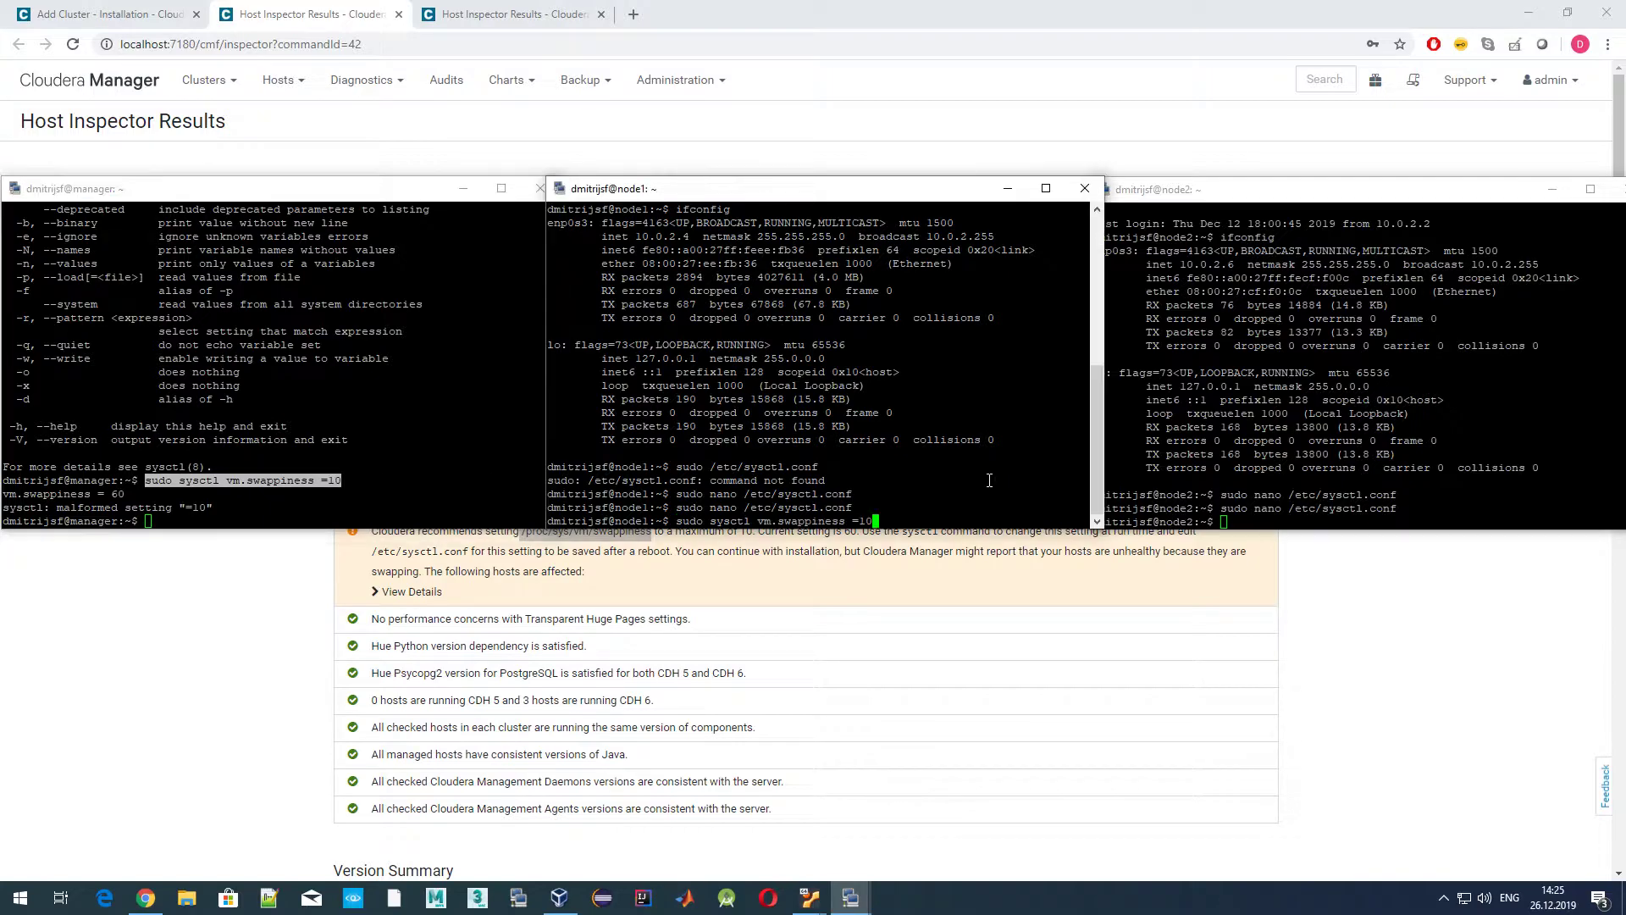
key("Return")
right_click(1358, 493)
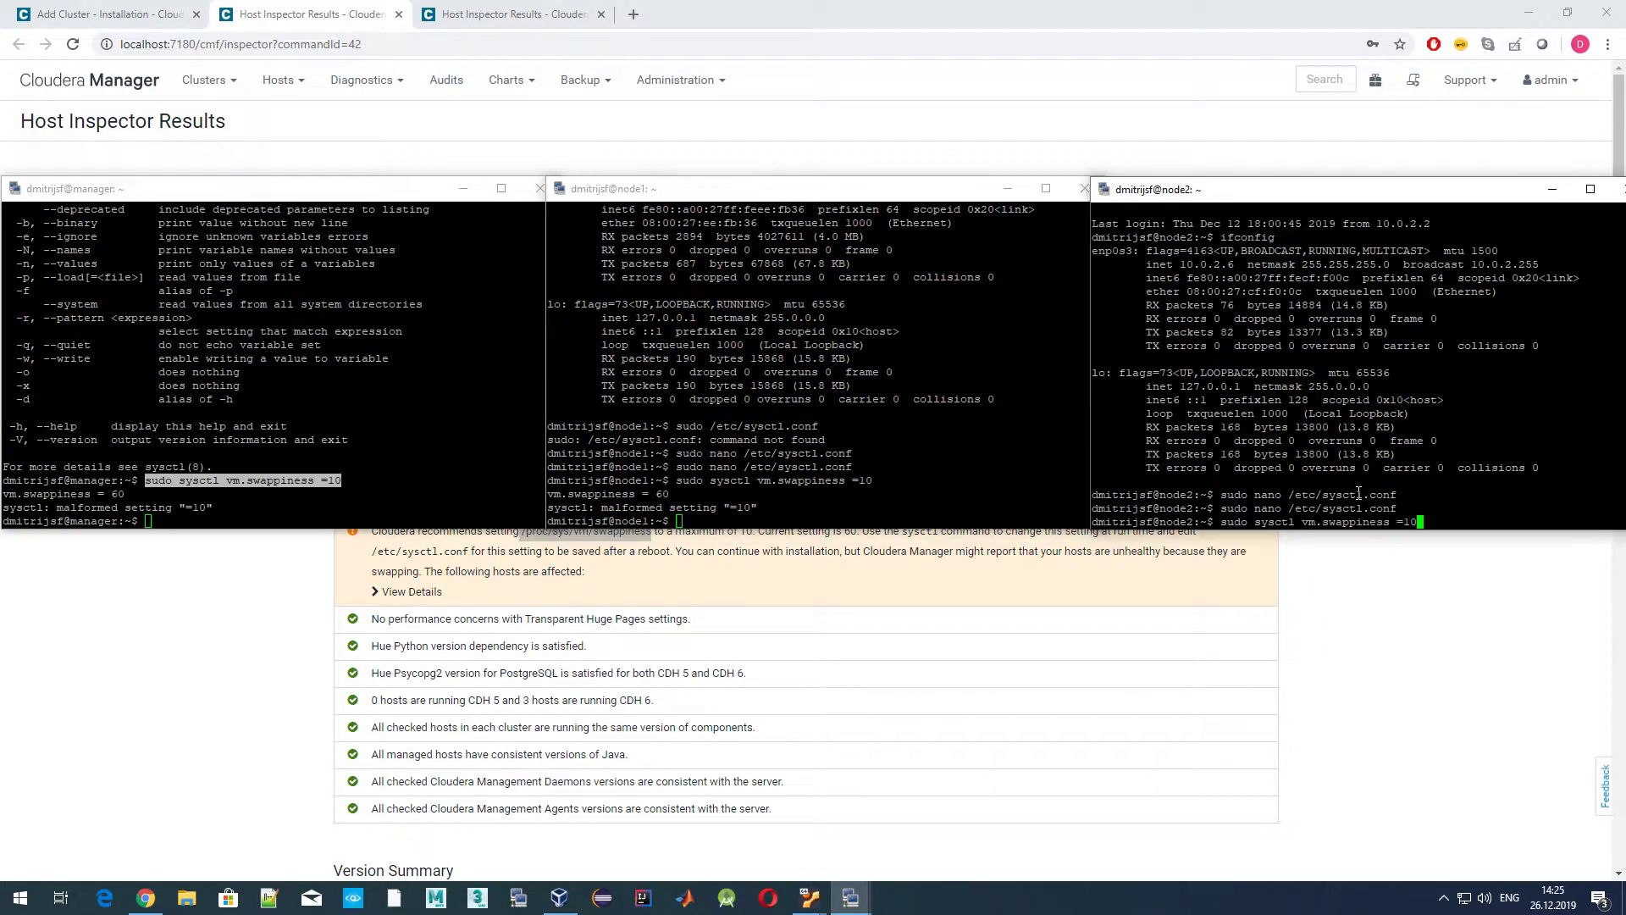
key("Return")
Return to the Add Cluster wizard in the browser, run the host inspection again and open its inspector results.
left_click(1402, 684)
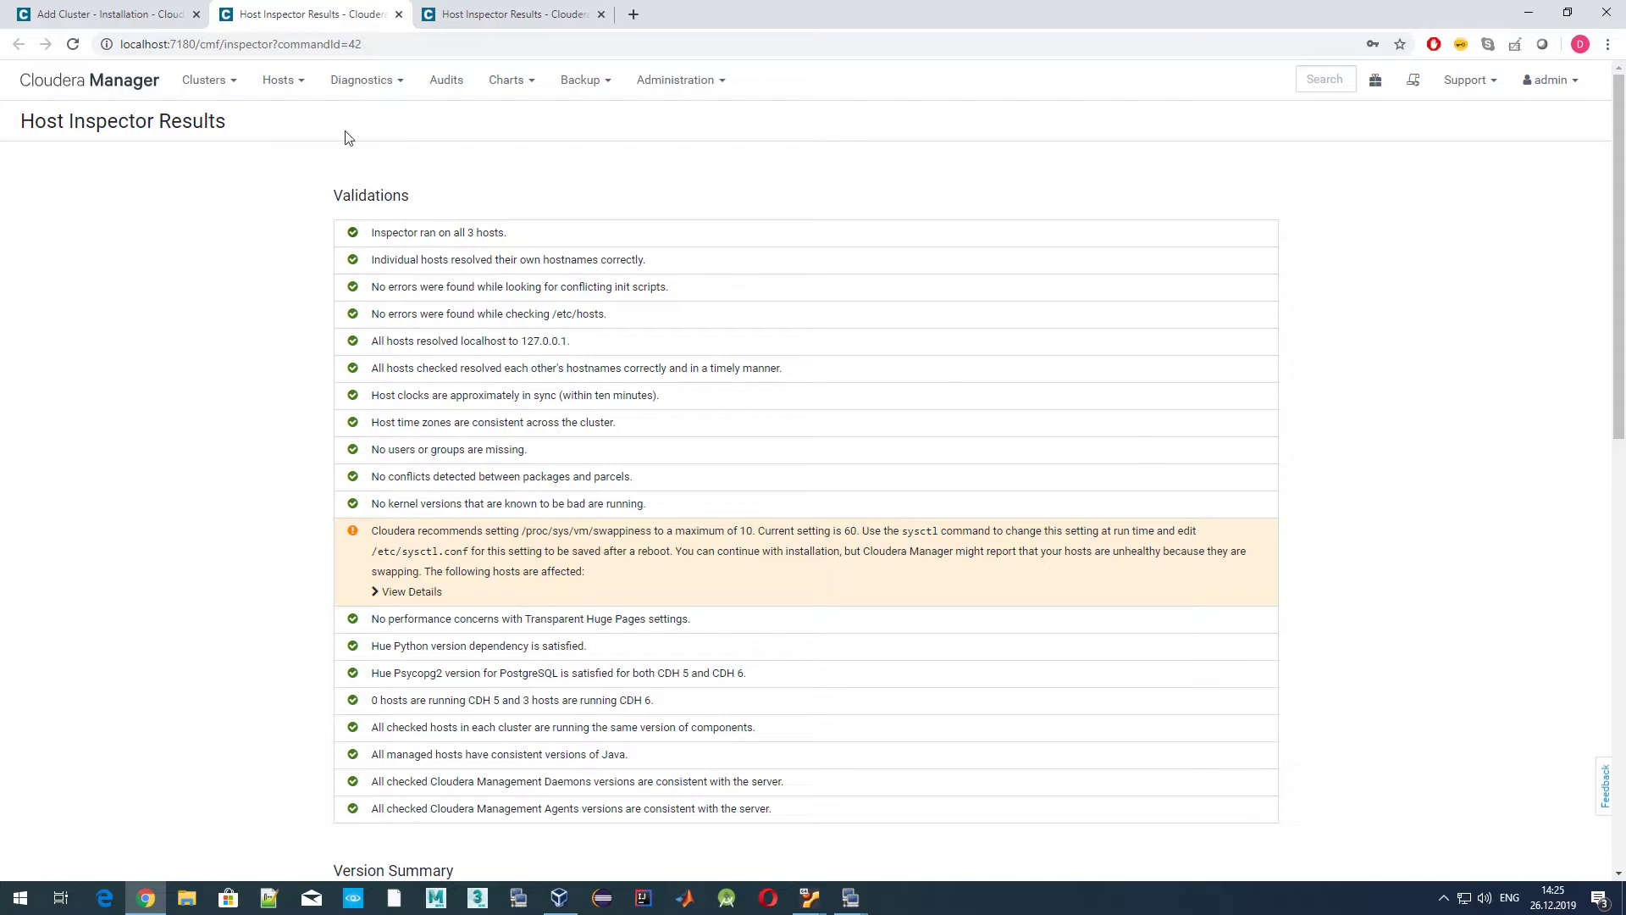
left_click(115, 13)
left_click(990, 412)
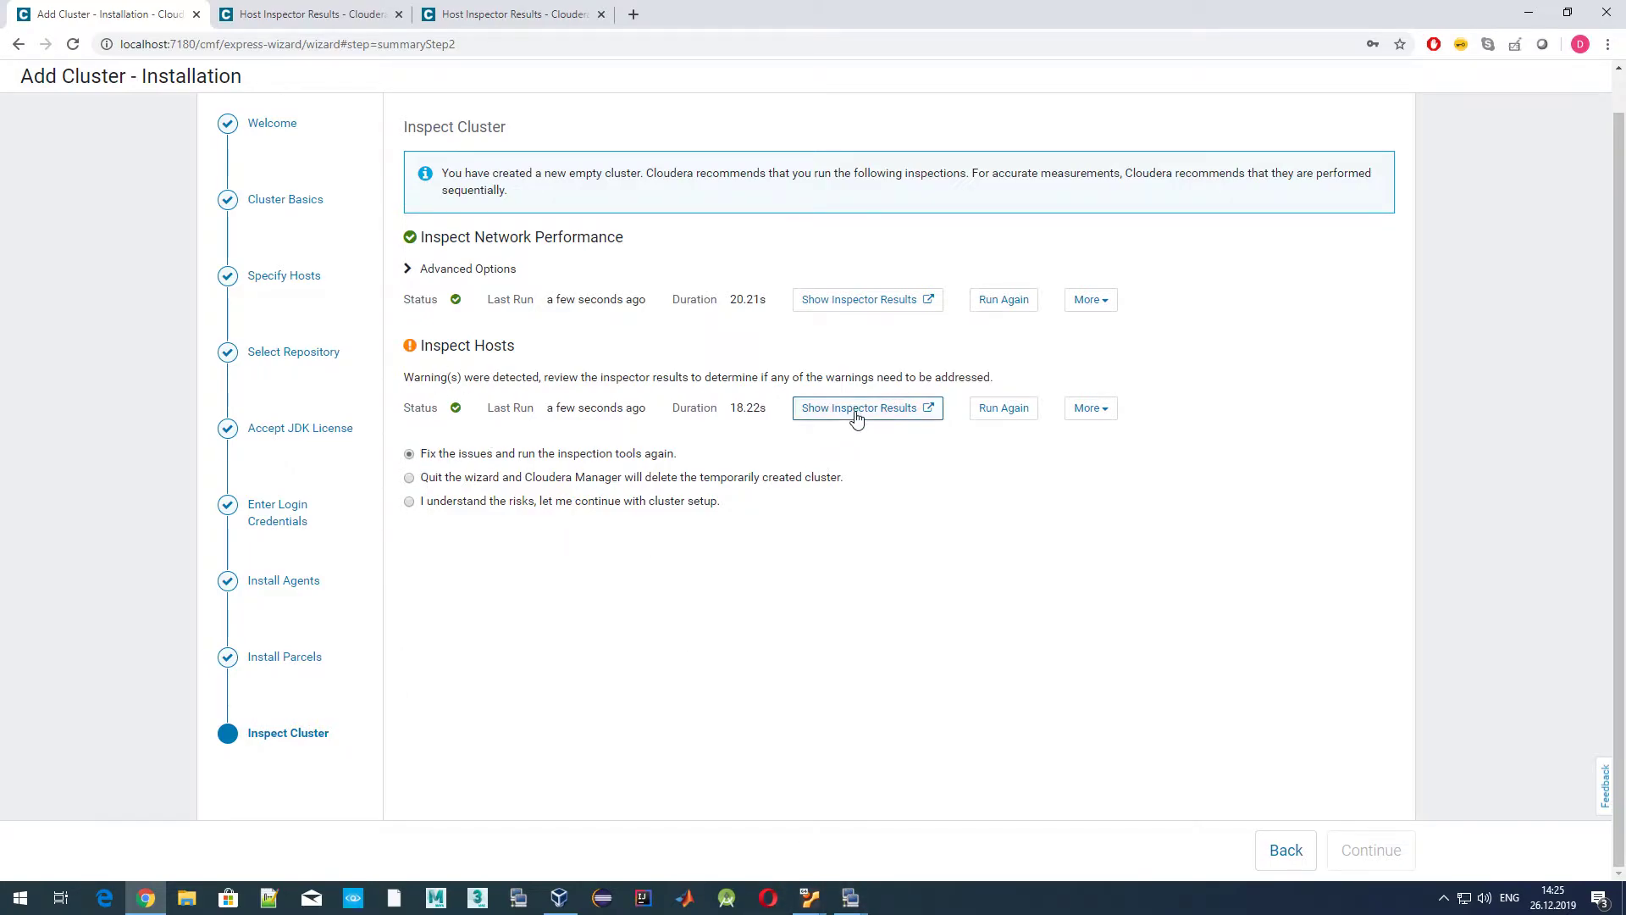
left_click(859, 408)
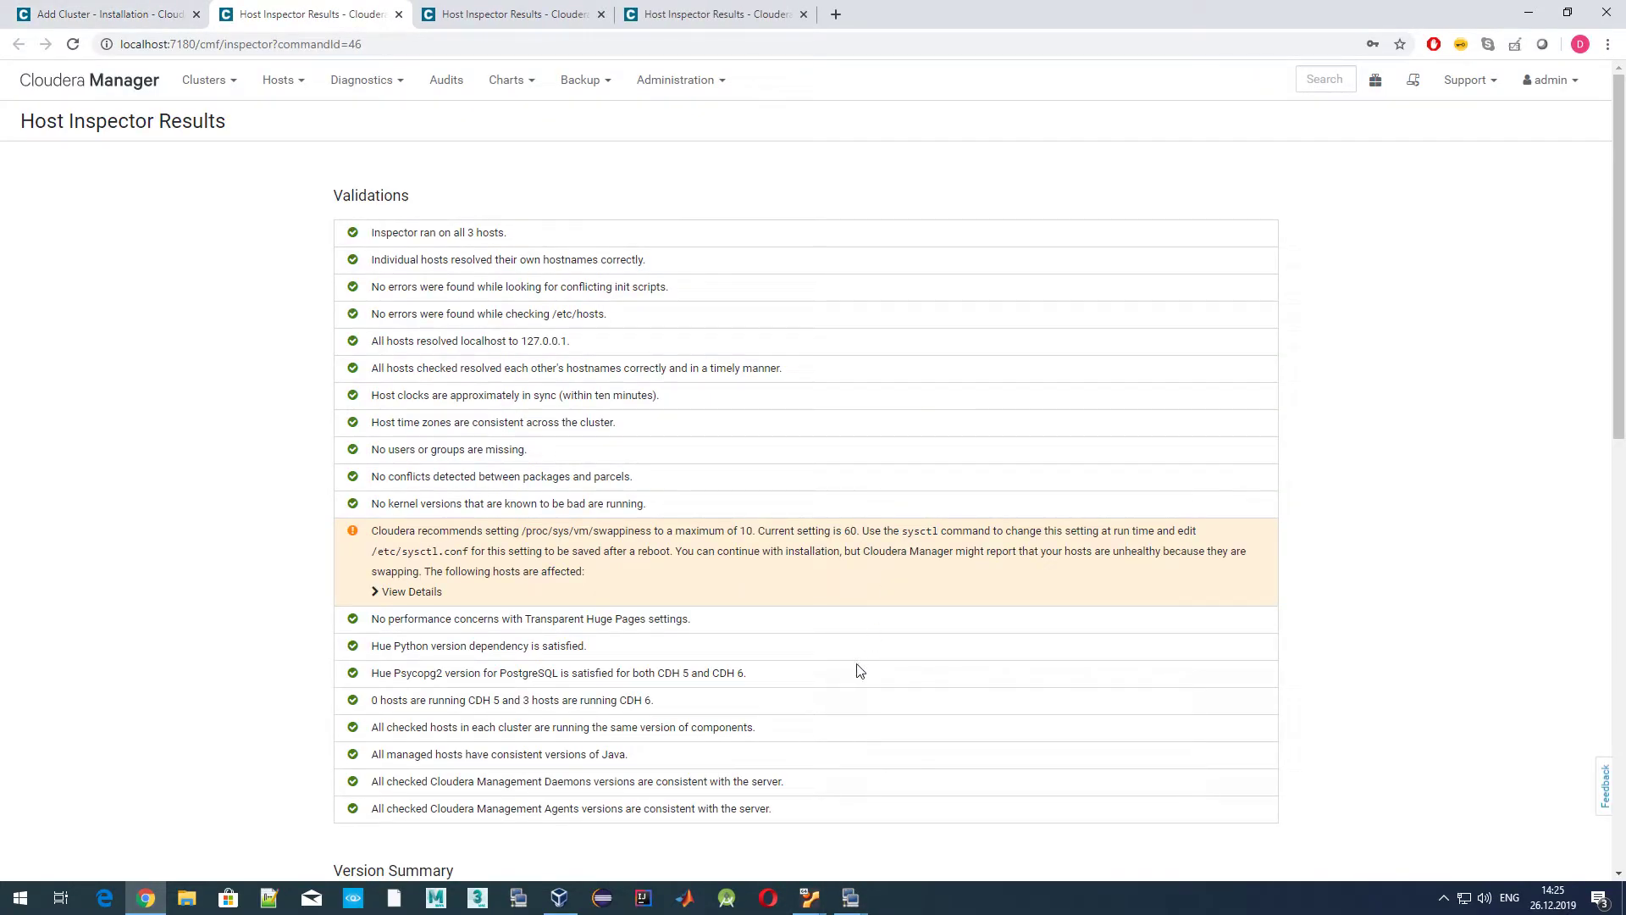
mouse_move(852, 899)
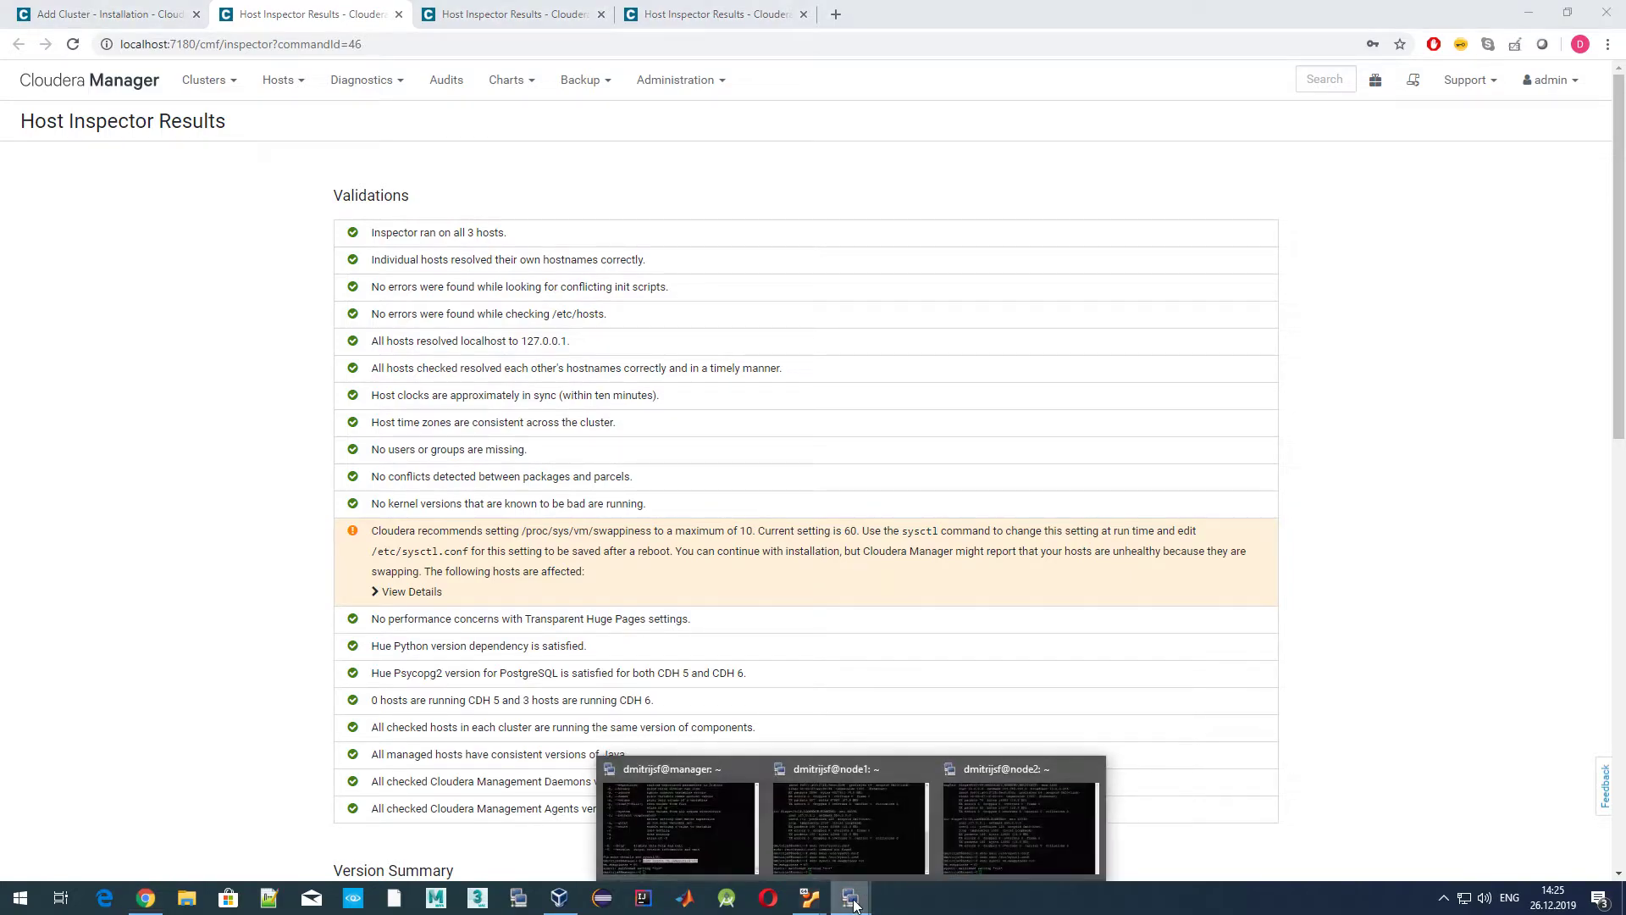
Switch to the manager's terminal and run sudo sysctl -a to list all kernel parameters.
left_click(732, 821)
key("Up")
key("BackSpace")
key("BackSpace")
key("BackSpace")
key("BackSpace")
key("BackSpace")
key("BackSpace")
key("BackSpace")
key("BackSpace")
key("BackSpace")
key("BackSpace")
key("BackSpace")
key("BackSpace")
key("BackSpace")
key("BackSpace")
key("BackSpace")
key("BackSpace")
key("BackSpace")
type("-a")
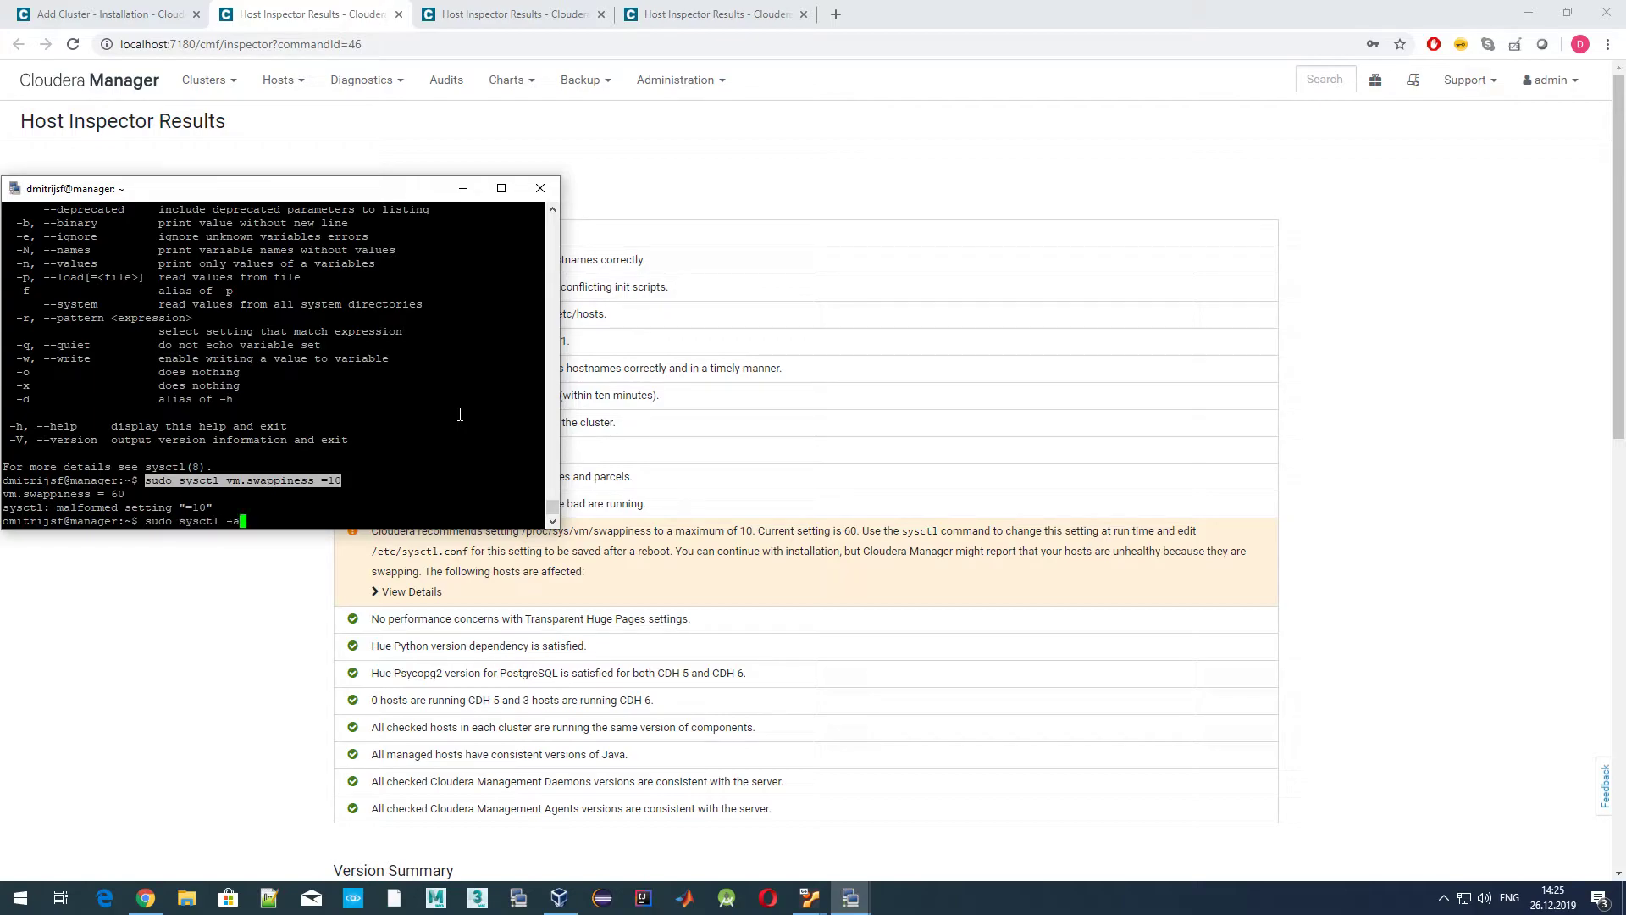
key("Return")
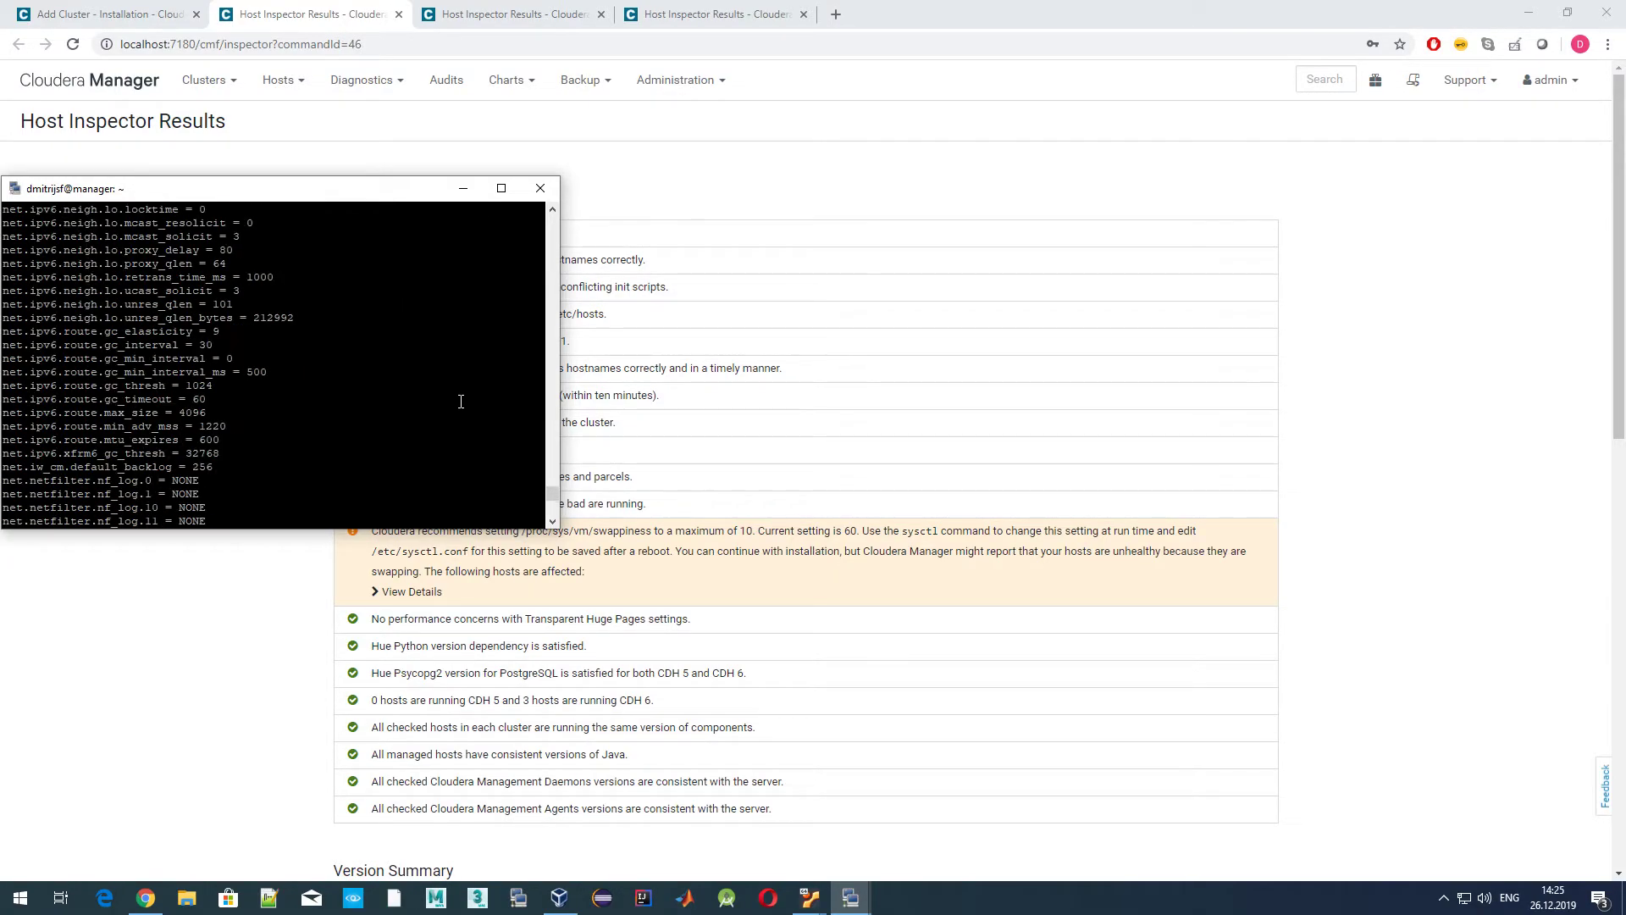
Examine the kernel parameter listing on the manager for the swappiness entry and its exact name.
scroll(461, 401, "up", 20)
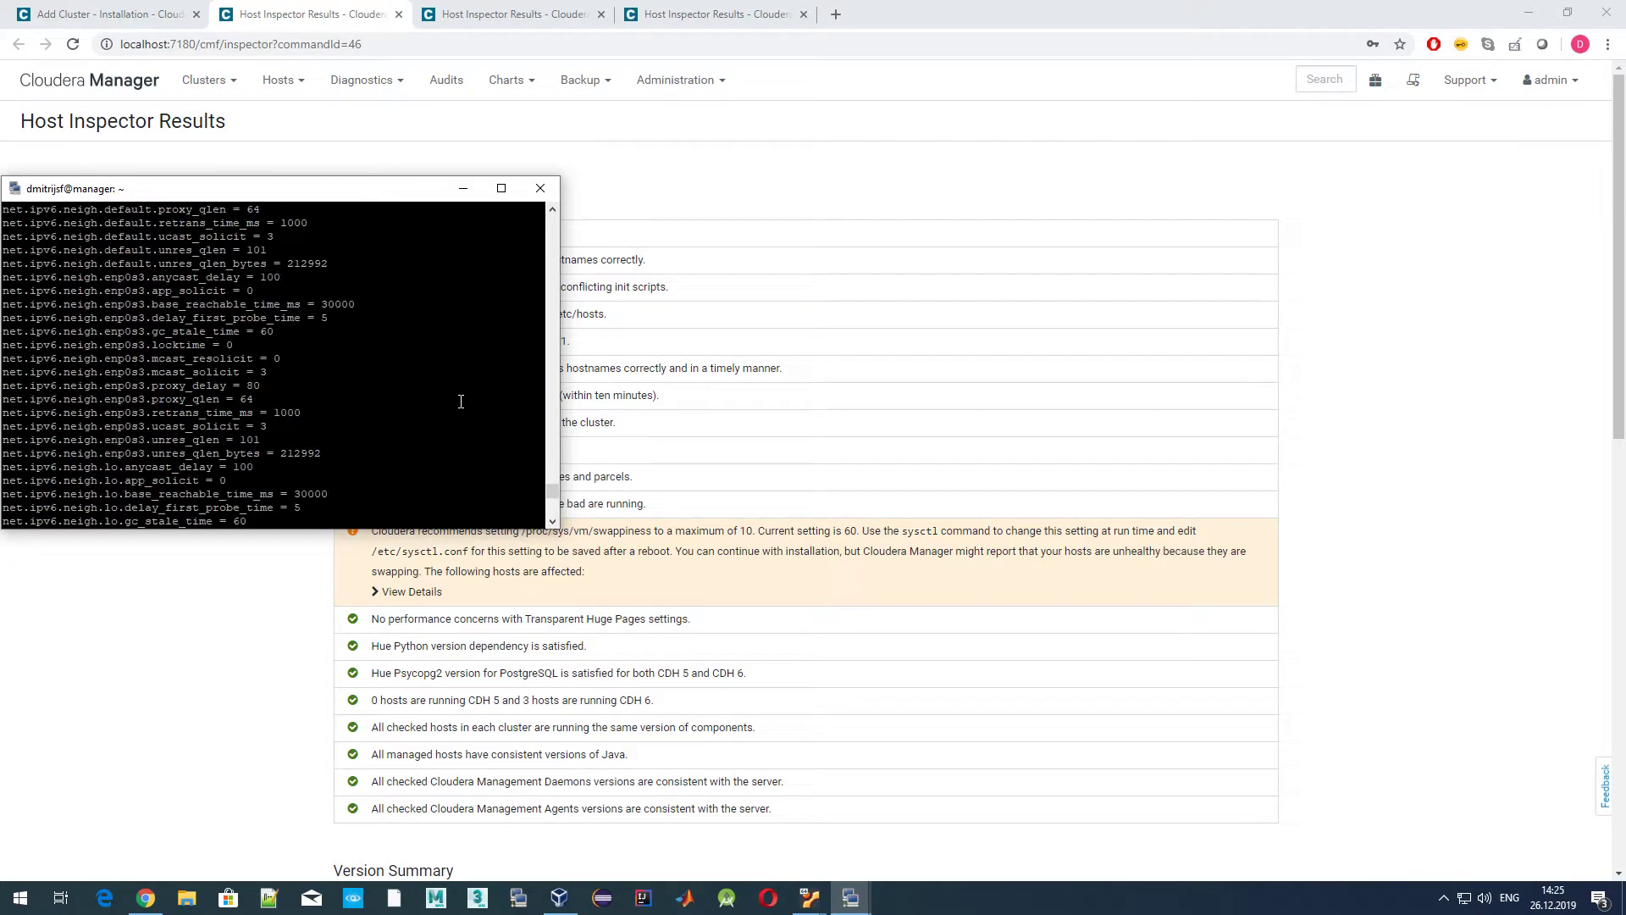
scroll(461, 400, "down", 10)
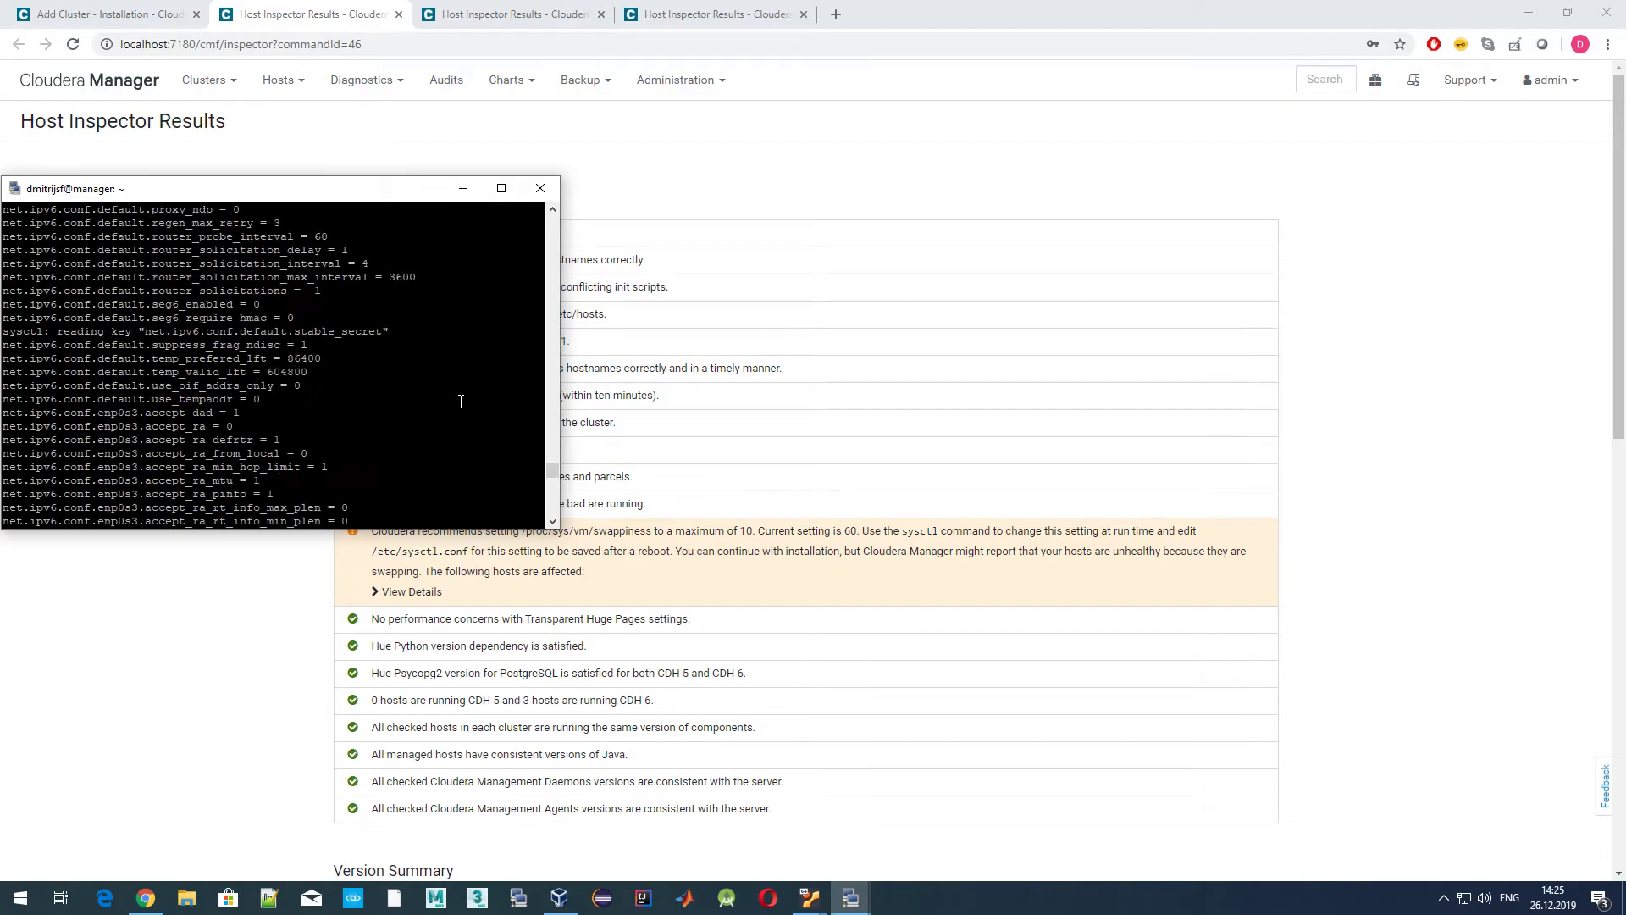
scroll(460, 401, "down", 10)
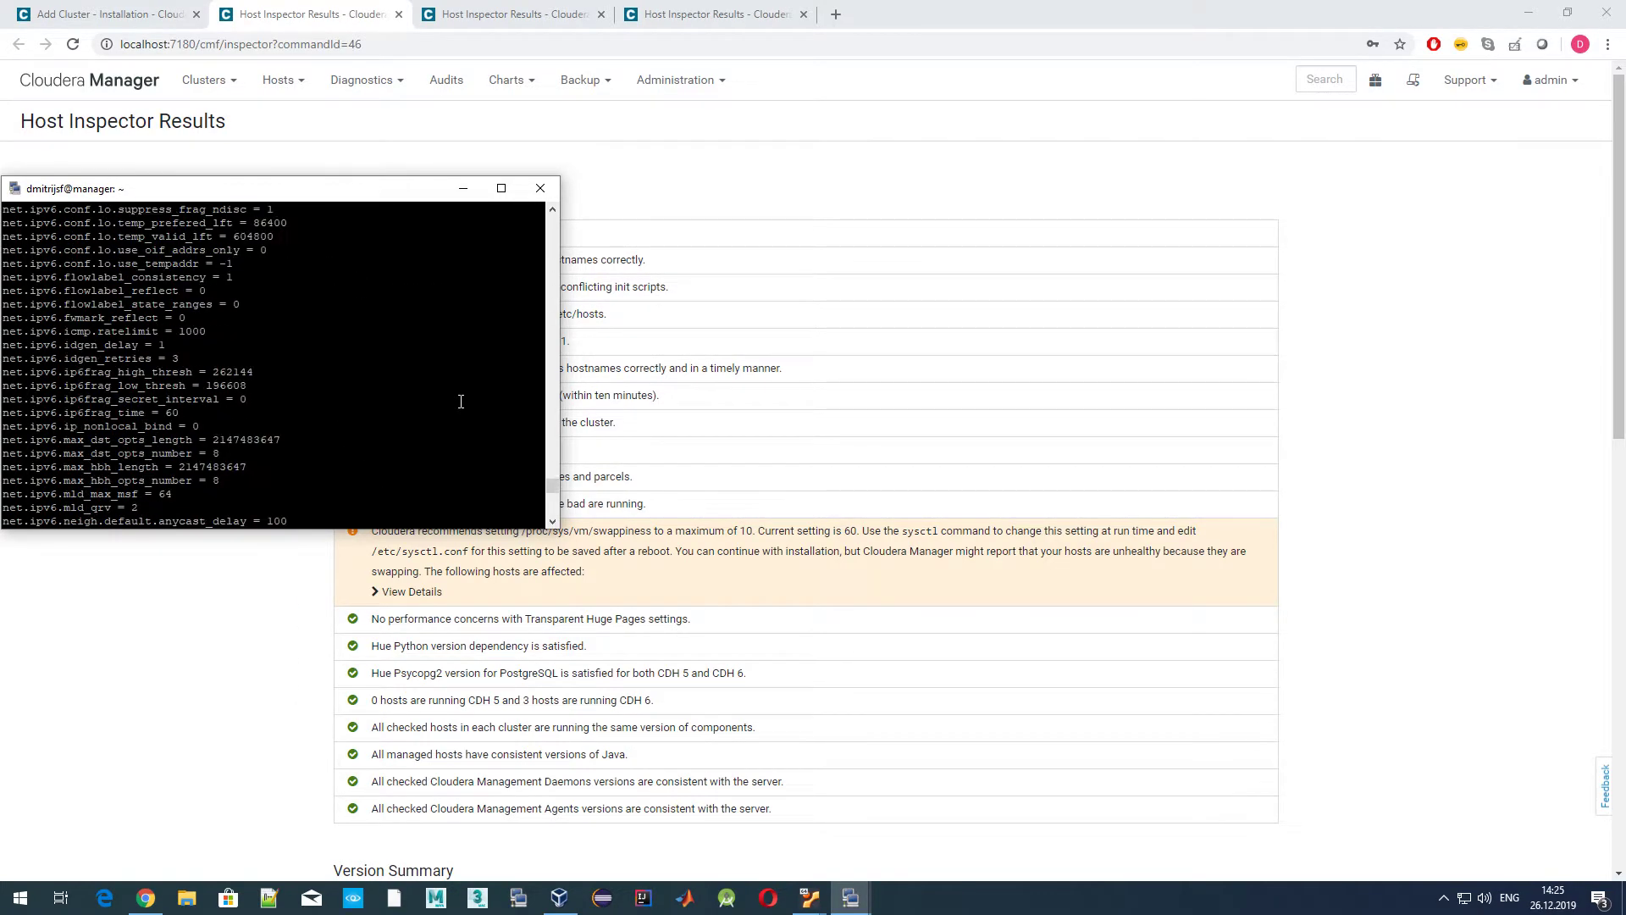
scroll(460, 400, "down", 15)
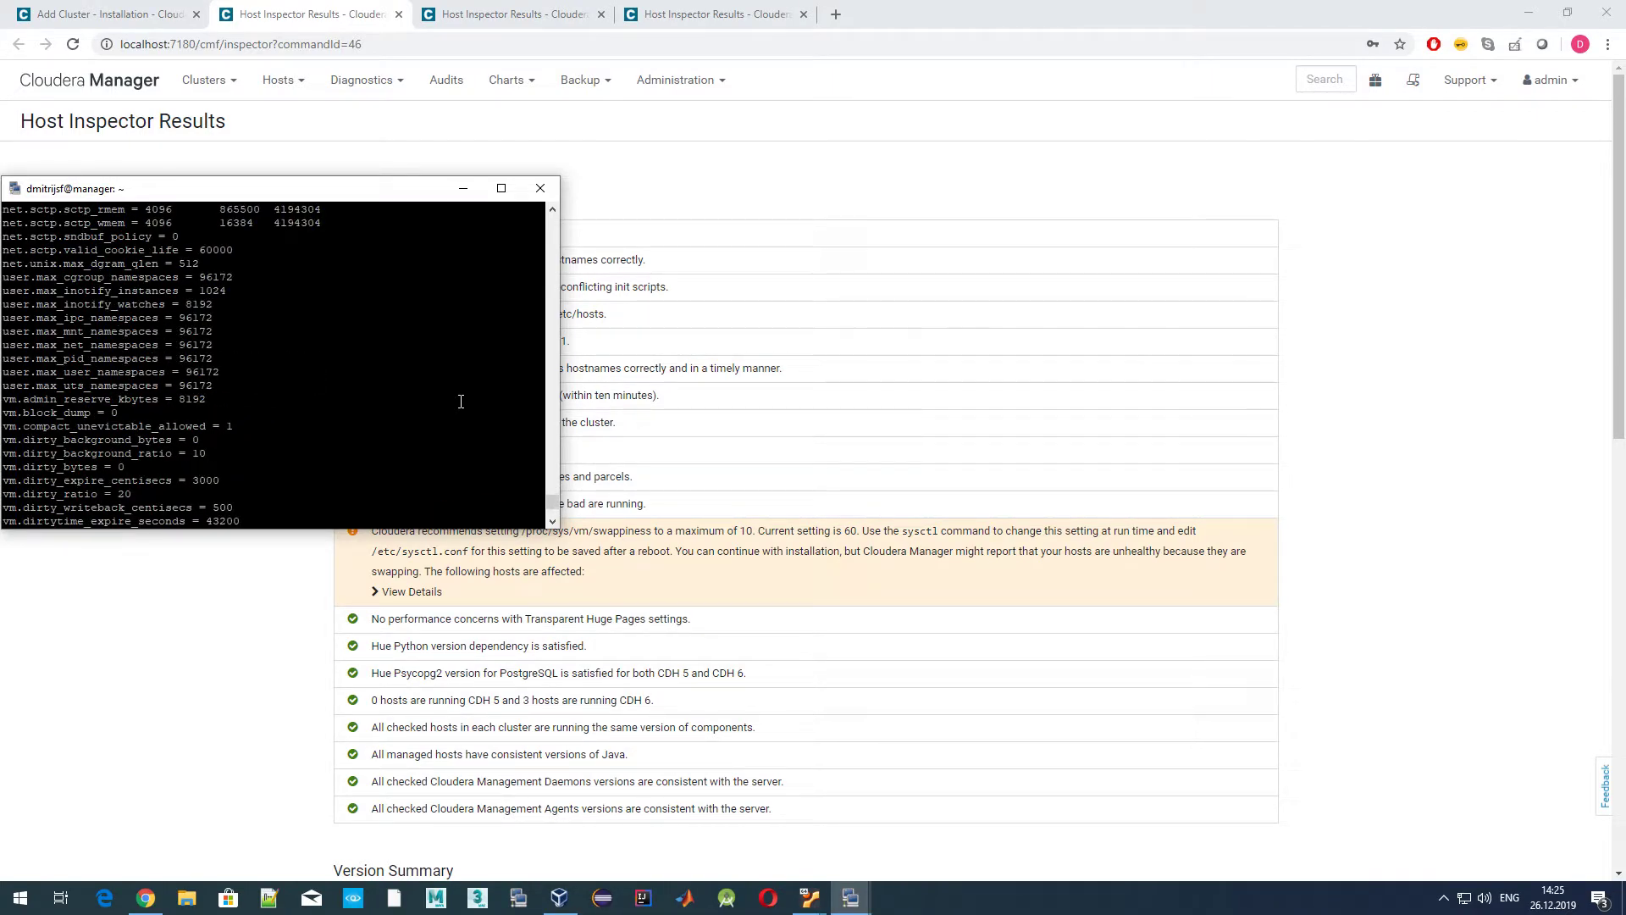
scroll(461, 401, "up", 15)
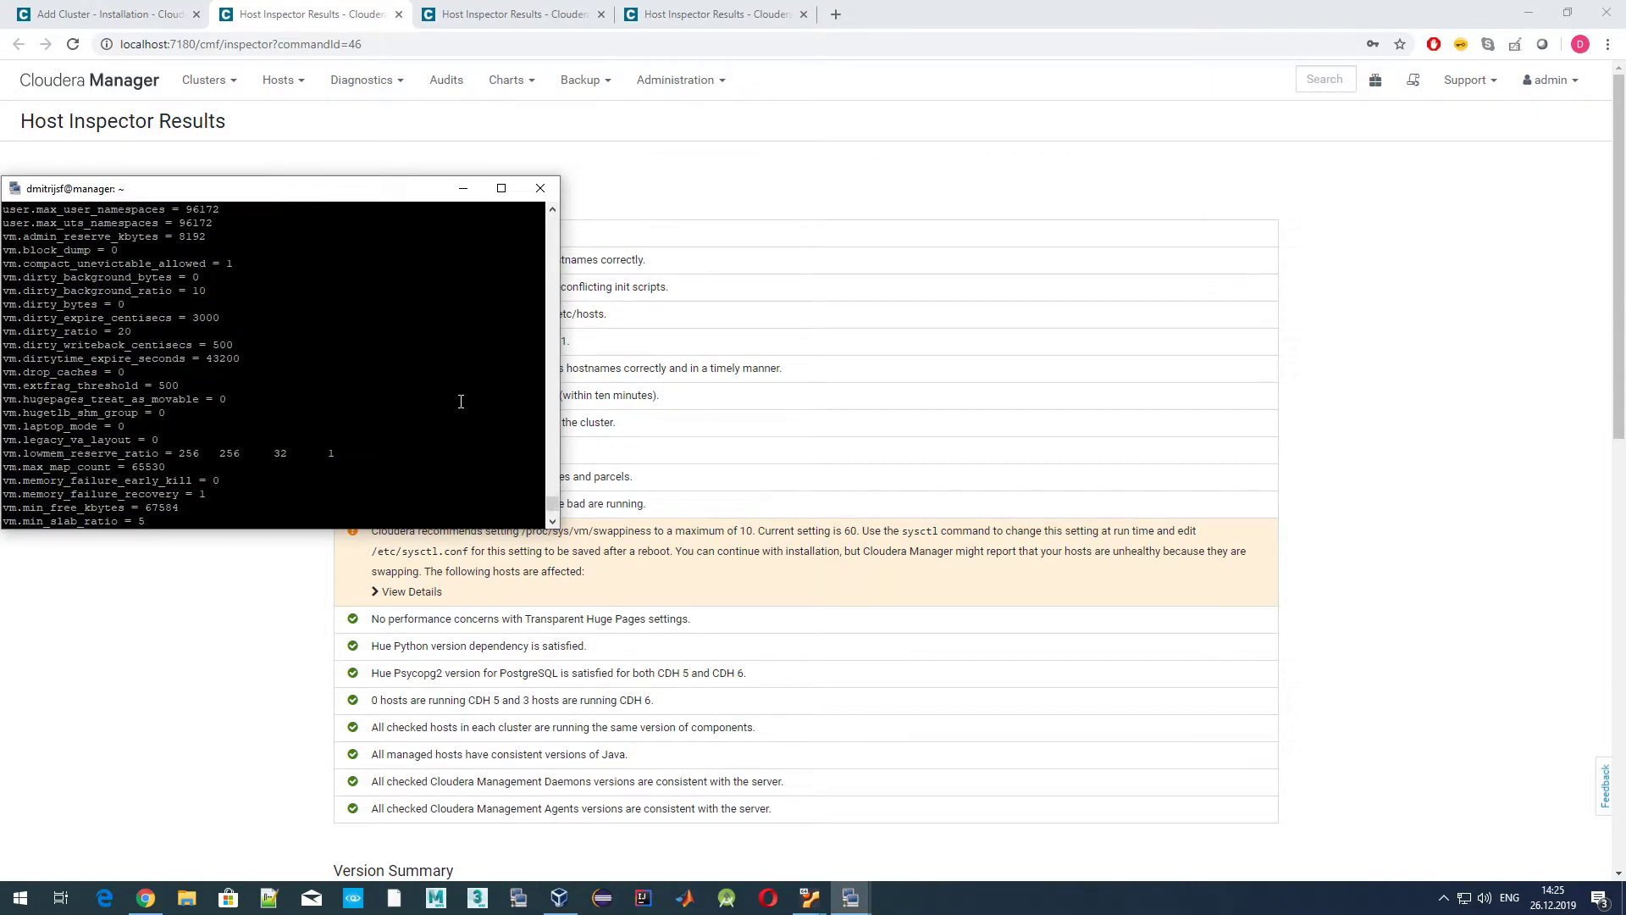
scroll(460, 401, "up", 20)
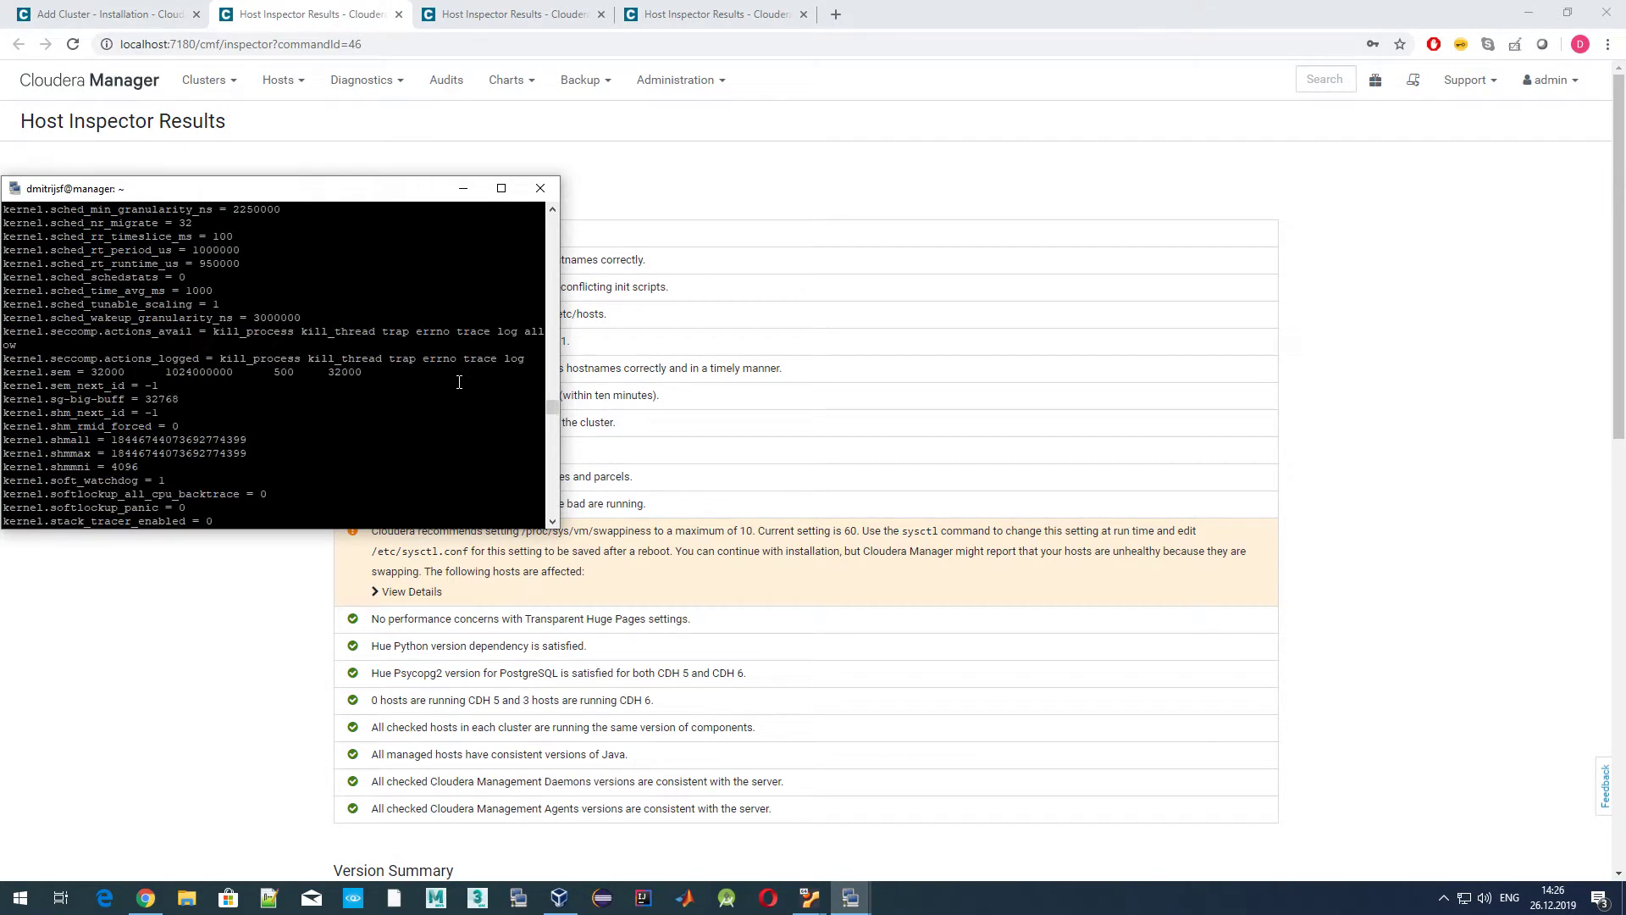
scroll(459, 382, "up", 20)
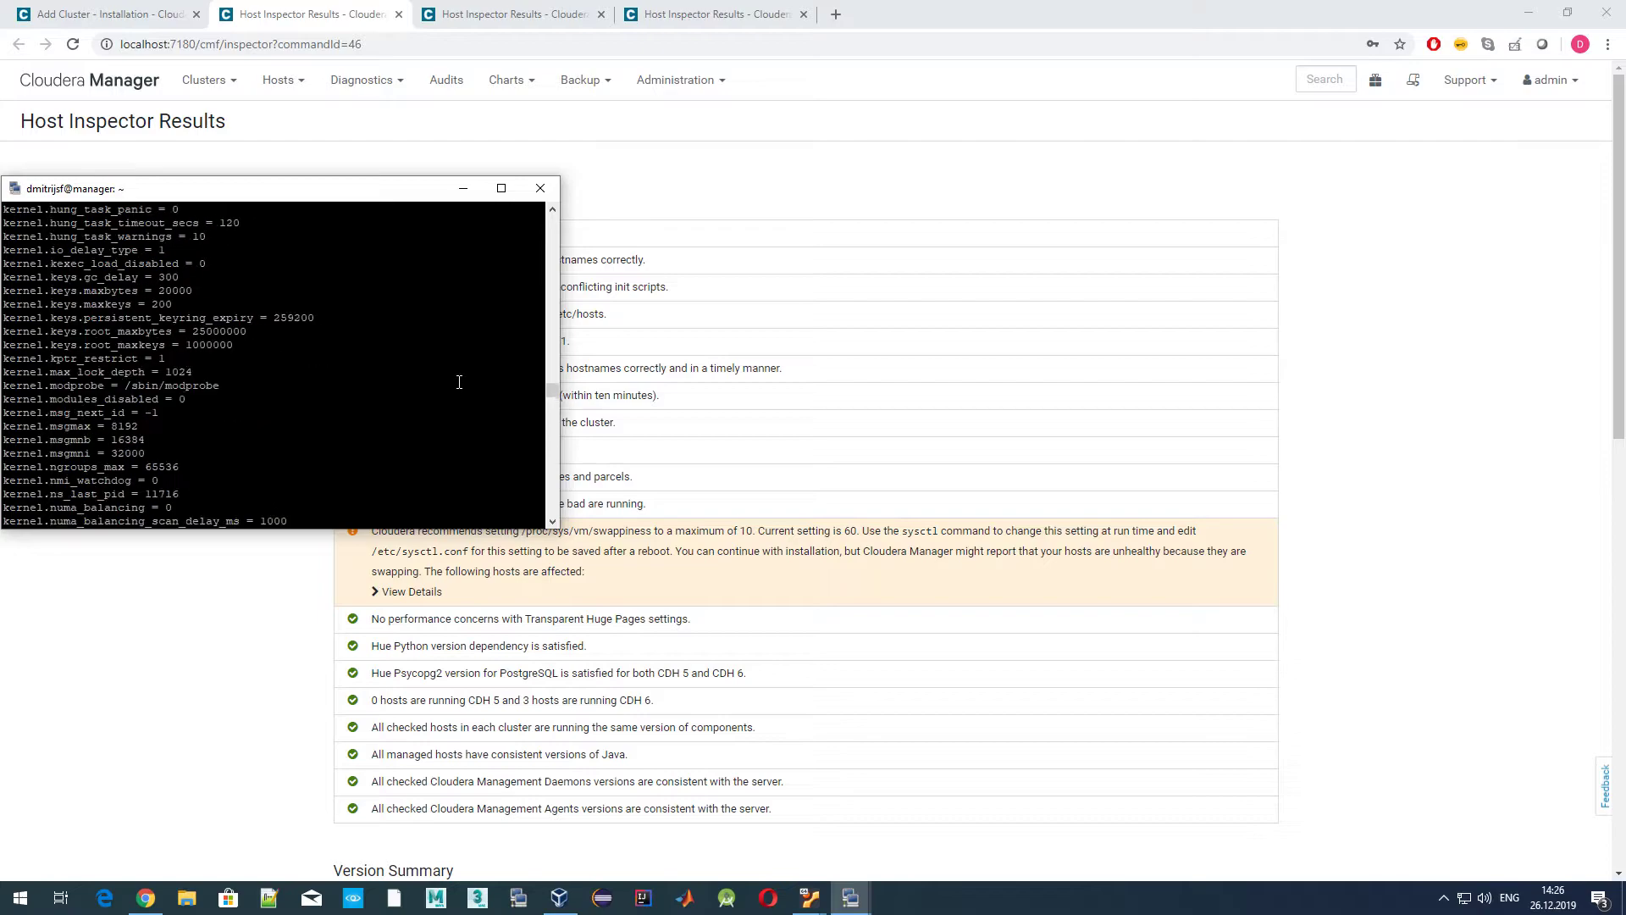
scroll(459, 382, "up", 20)
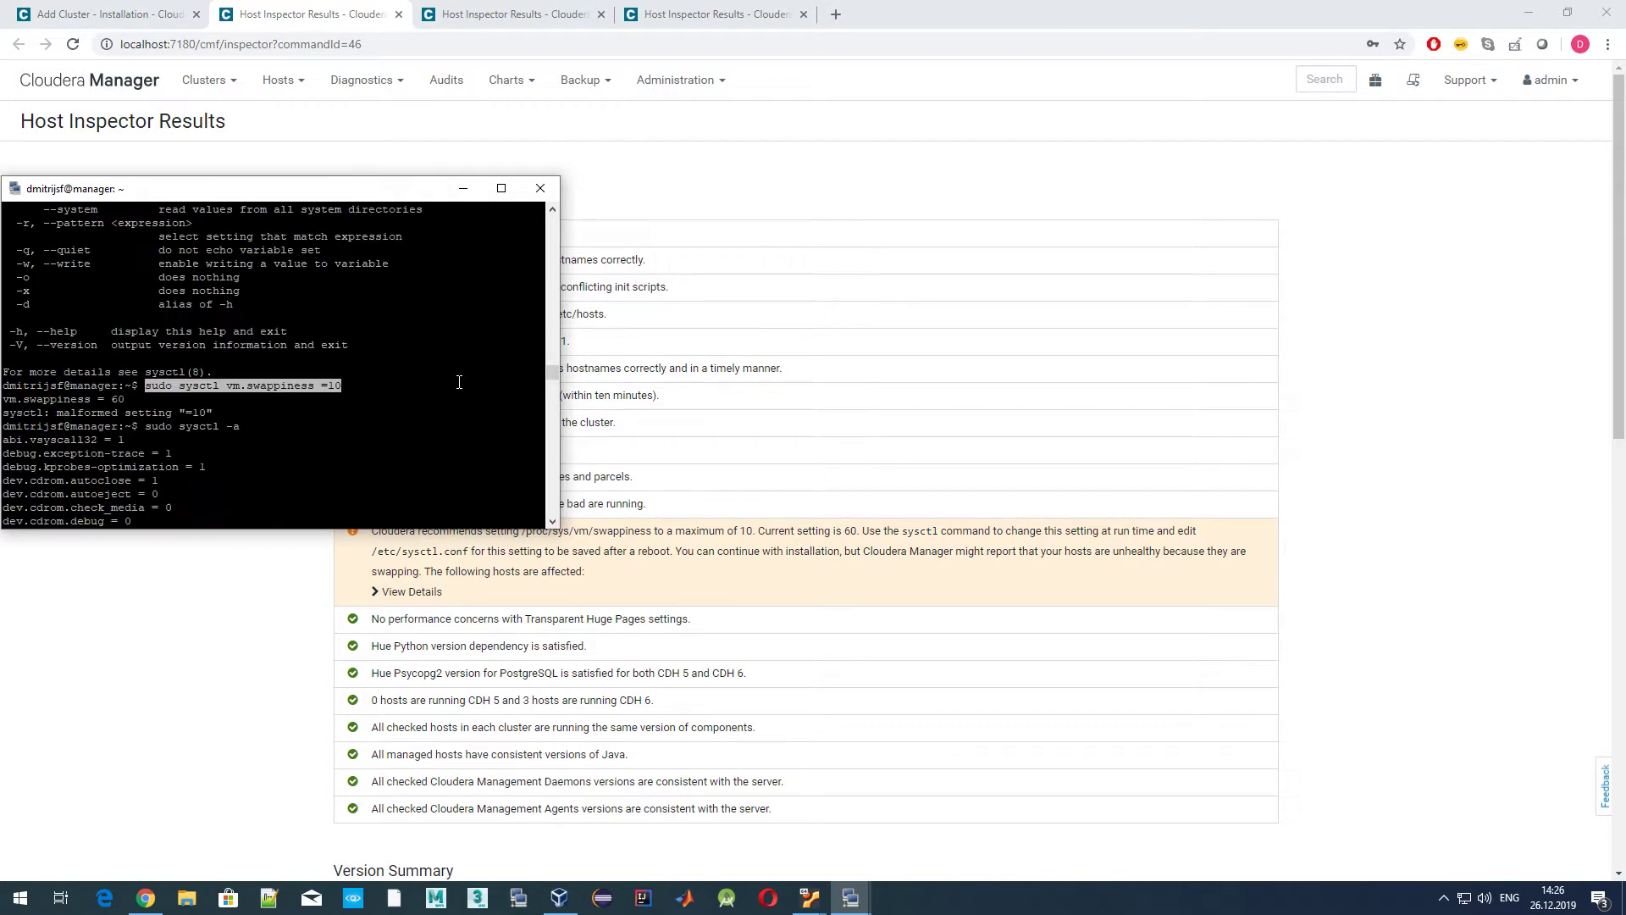
scroll(459, 382, "down", 20)
scroll(459, 382, "up", 12)
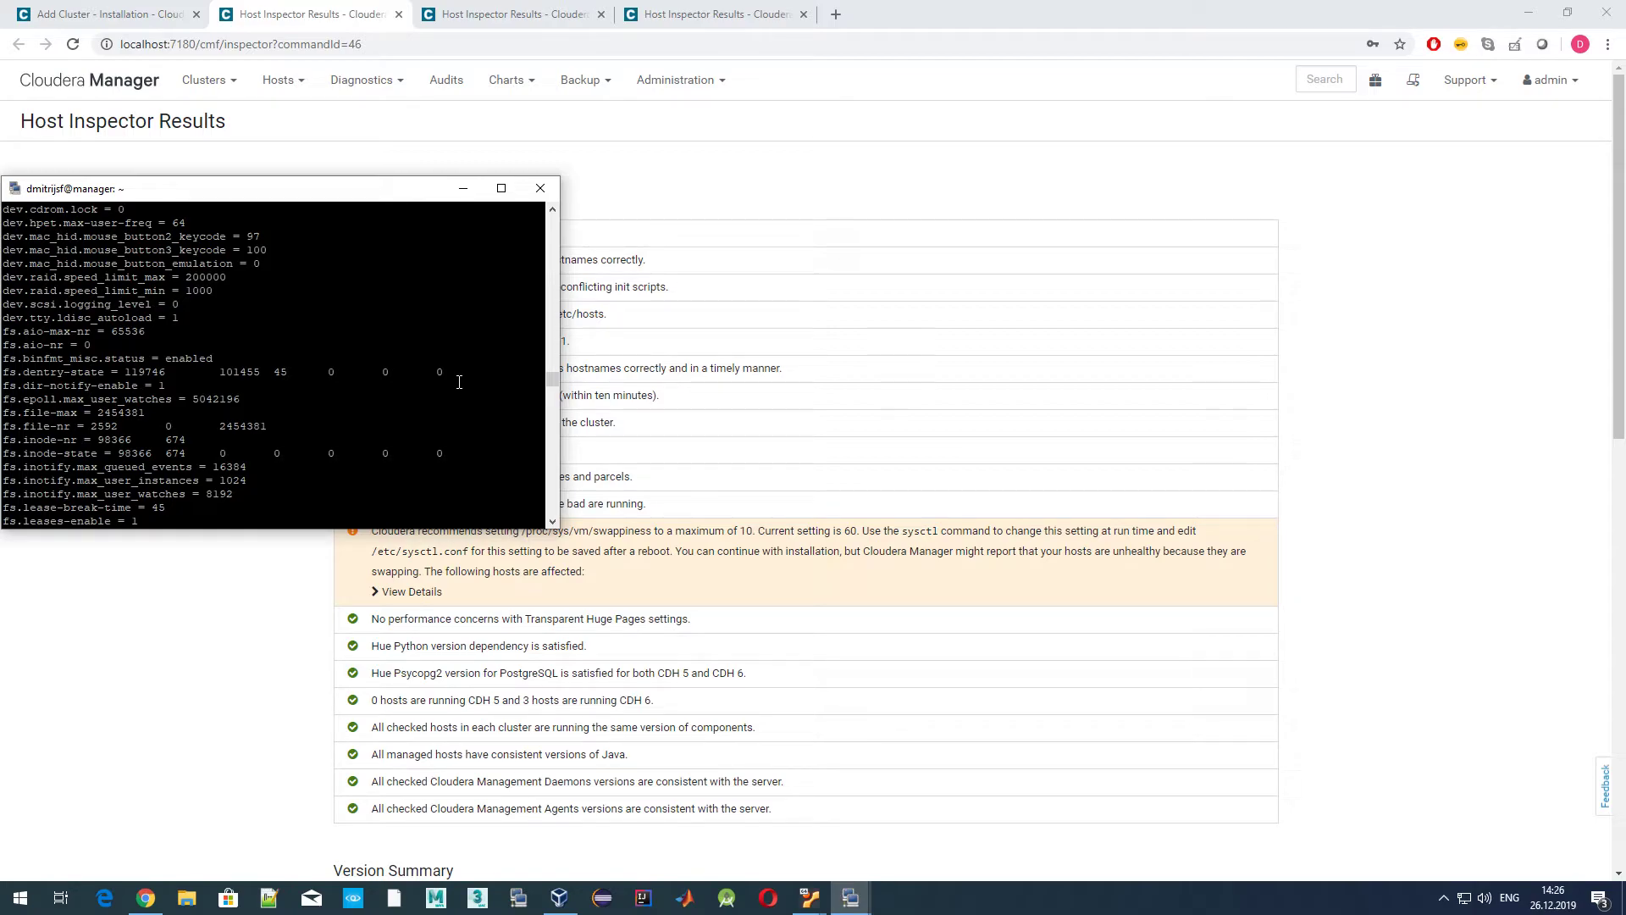
scroll(459, 382, "up", 12)
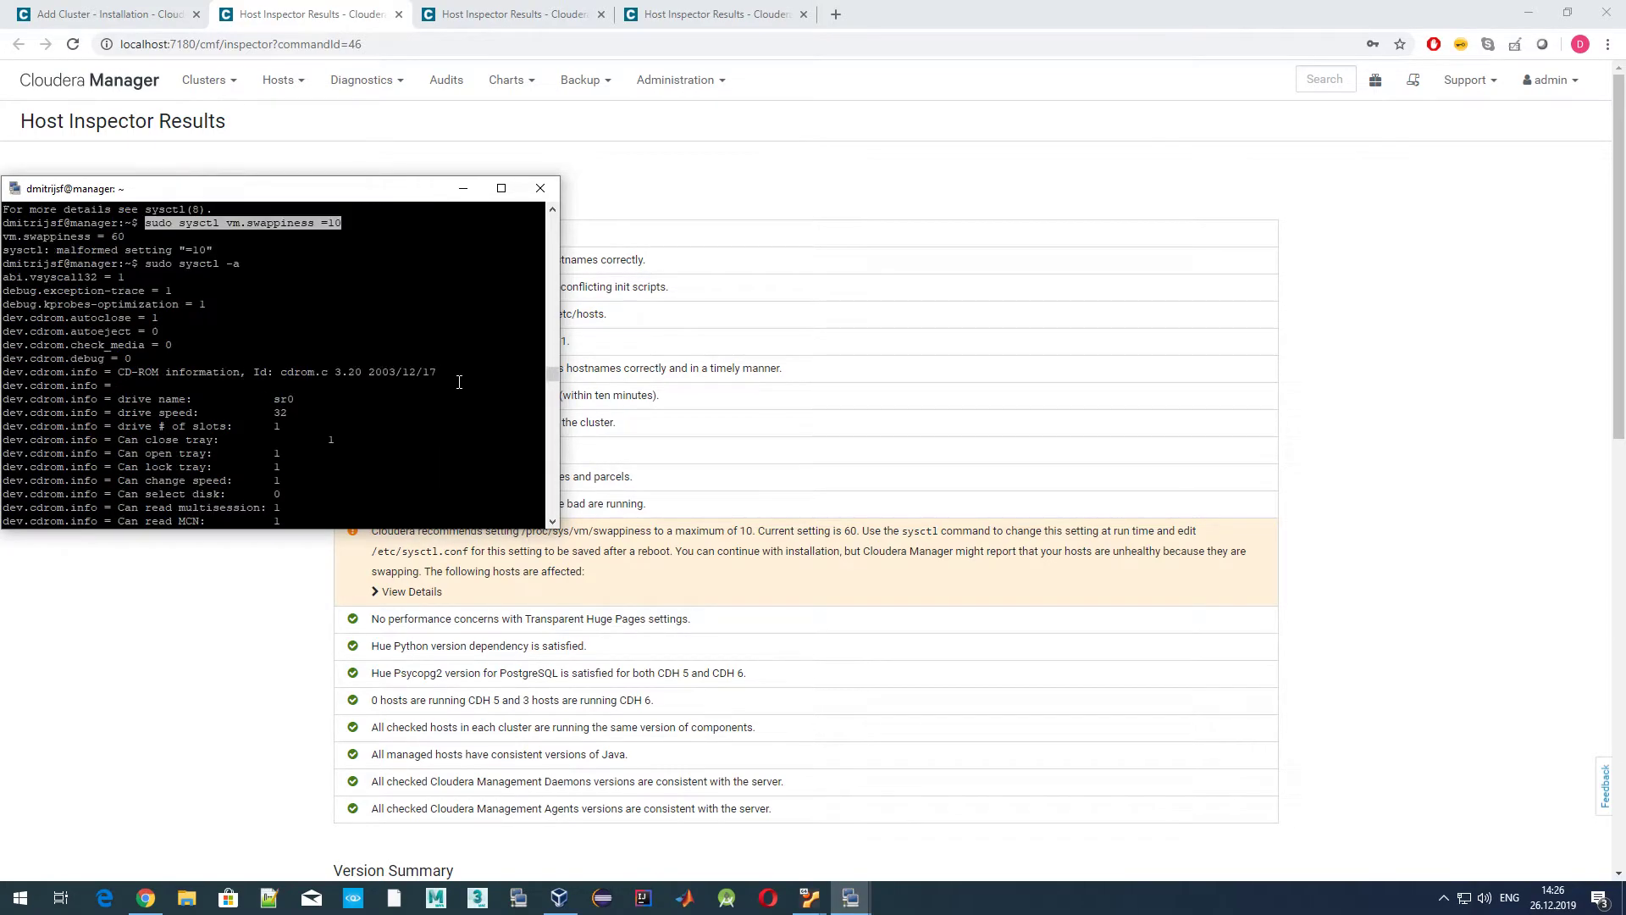
scroll(459, 382, "down", 20)
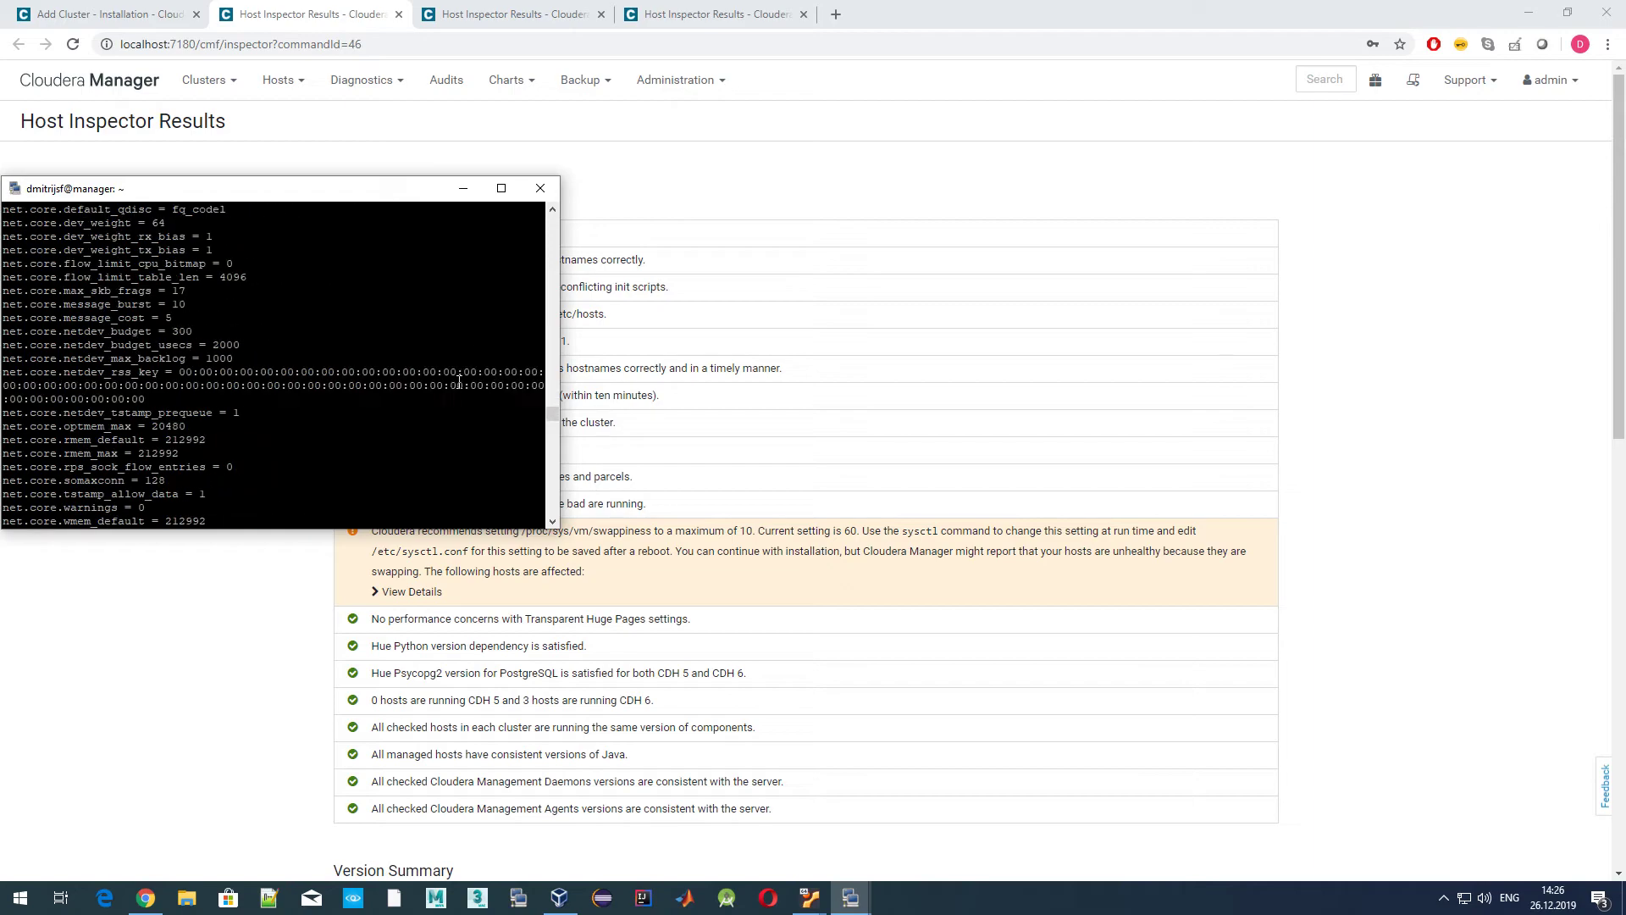
scroll(459, 382, "down", 20)
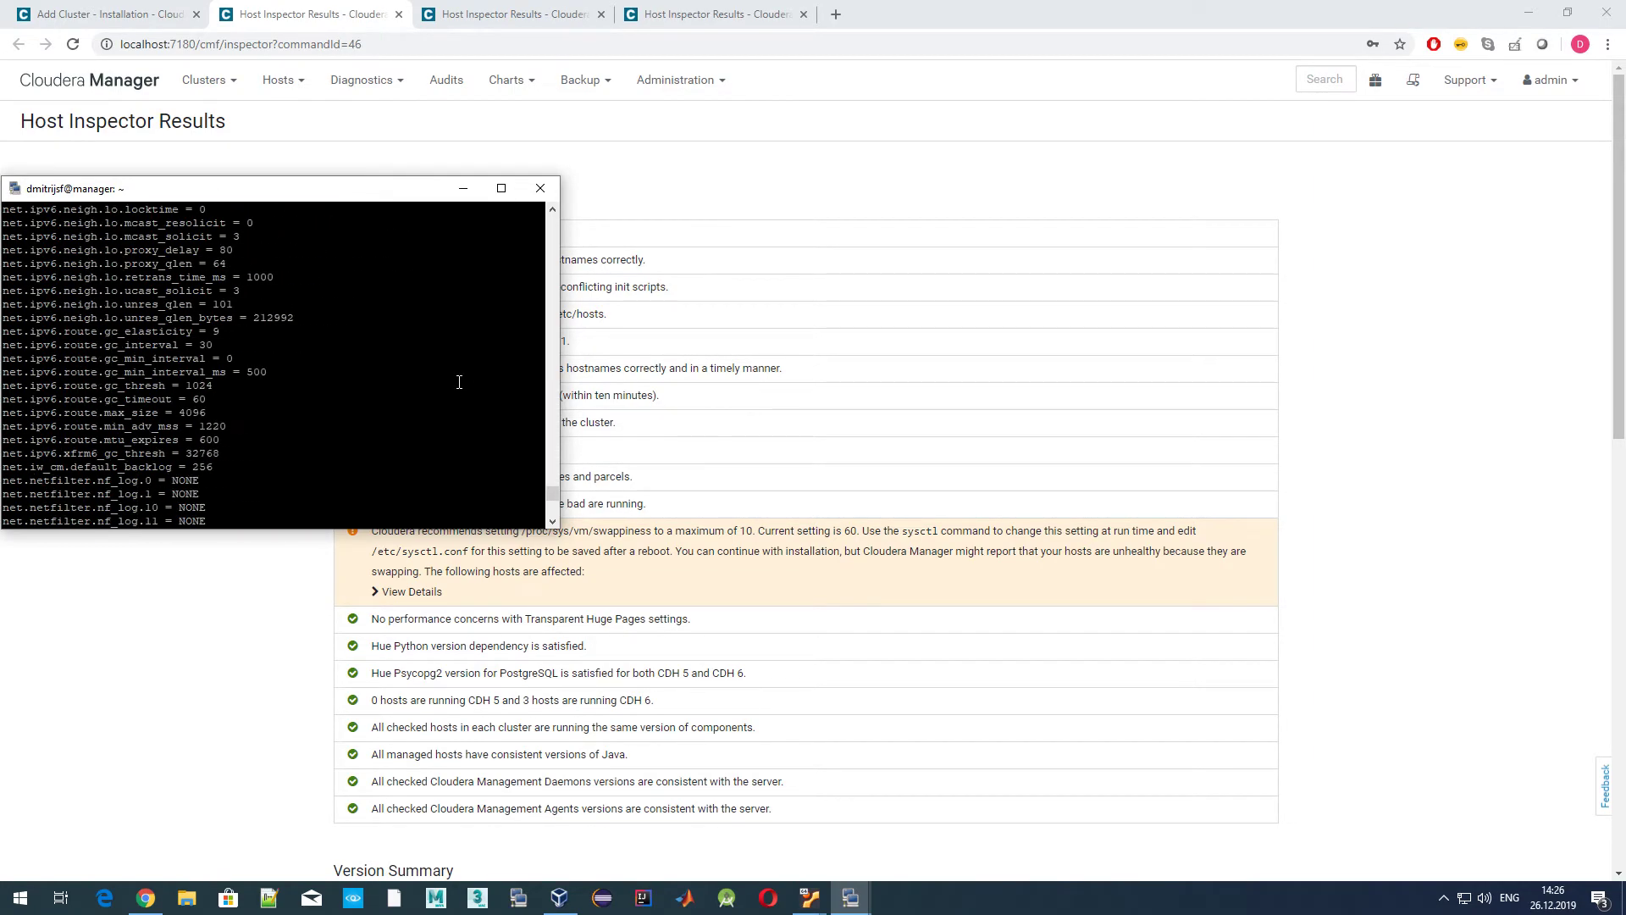
scroll(459, 382, "down", 4)
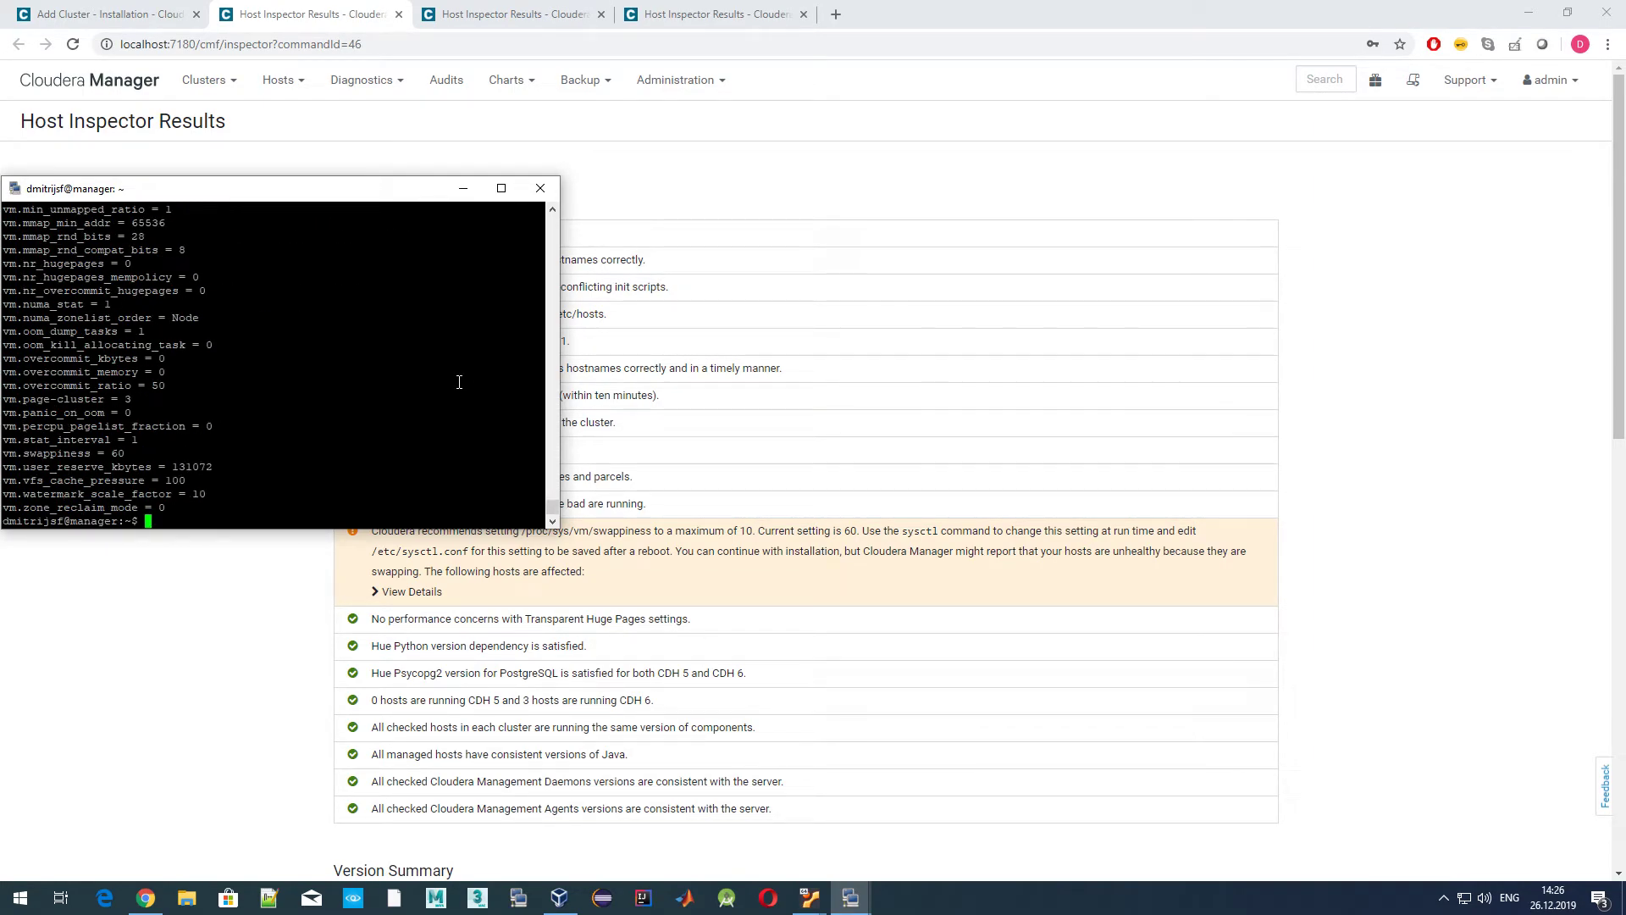
Recall the earlier swappiness command and try running it as sudo sysctl proc.sys.vm.swappiness =10 on the manager.
key("Up")
key("Up")
key("Left")
key("Left")
key("Left")
key("Left")
key("Left")
key("Left")
key("Left")
key("Left")
key("Left")
key("Left")
key("Left")
key("Left")
key("Left")
key("Left")
key("Left")
key("Left")
key("Left")
type("proc.sys")
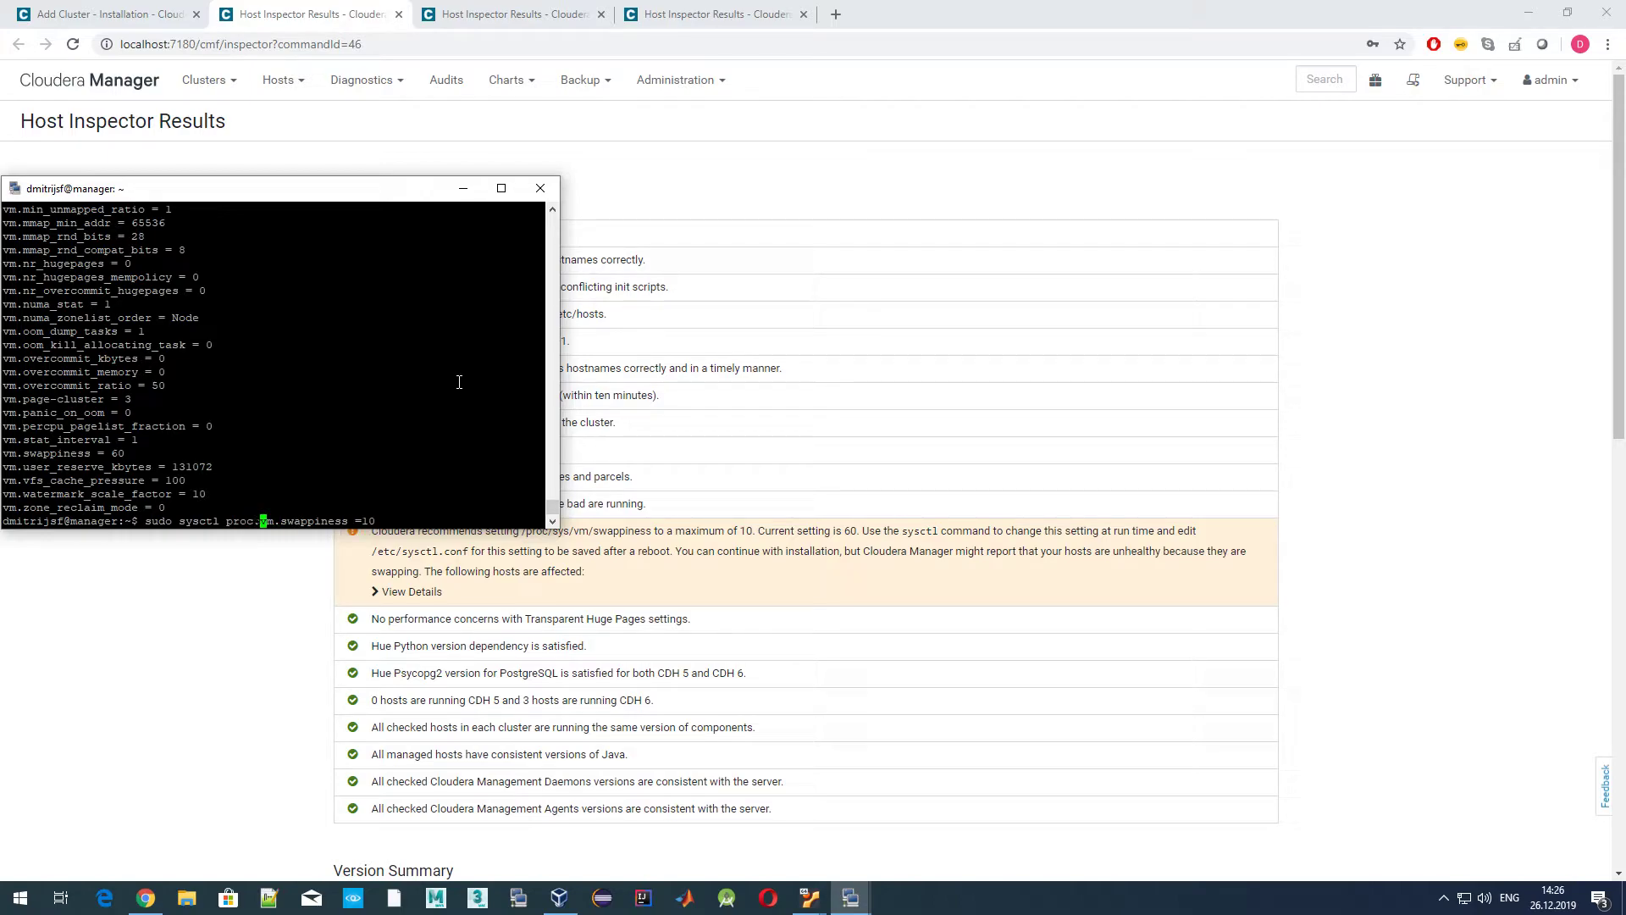
type(".")
key("Return")
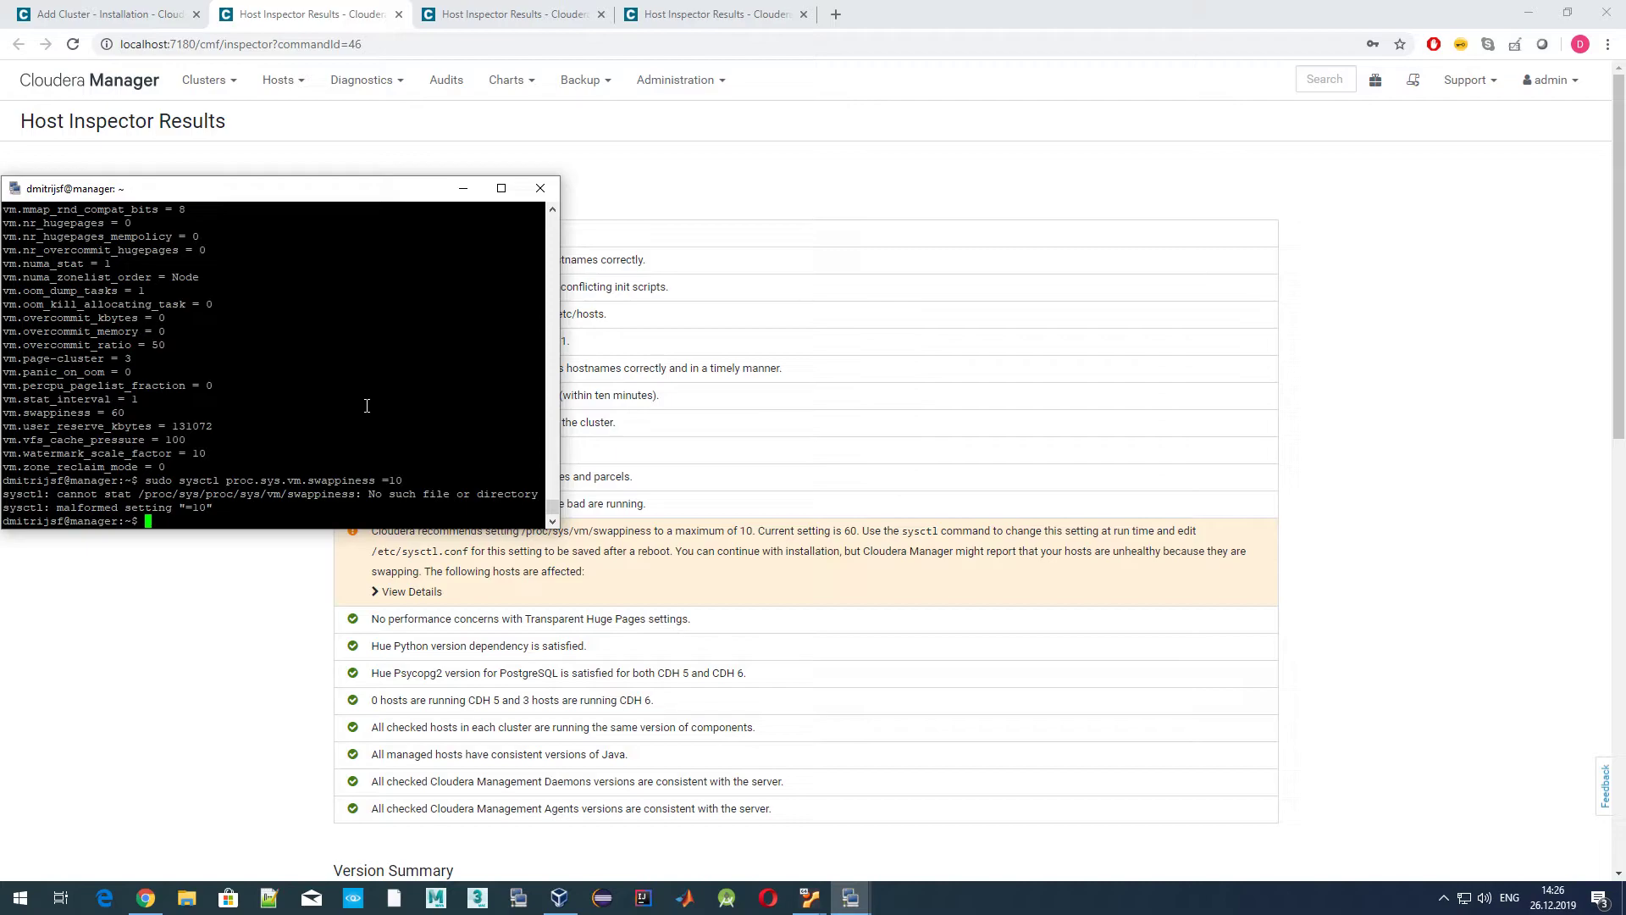
Run sudo sysctl -a again on the manager and look through the network and vm parameters.
key("Up")
key("Up")
key("Up")
key("Down")
key("Return")
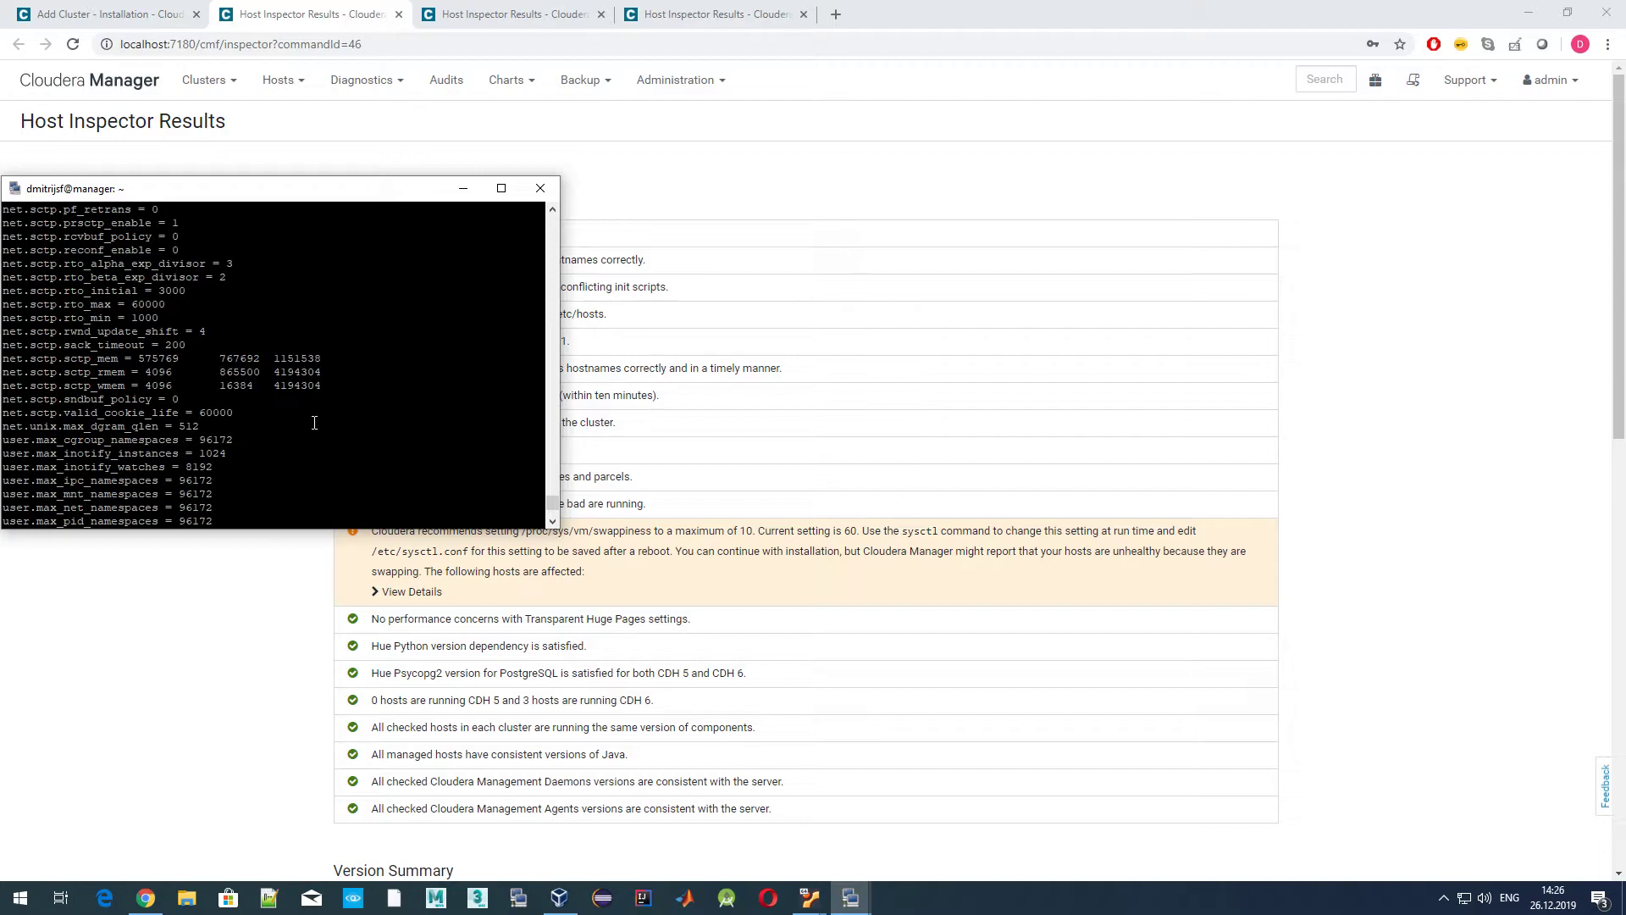
scroll(315, 423, "down", 4)
scroll(314, 423, "up", 20)
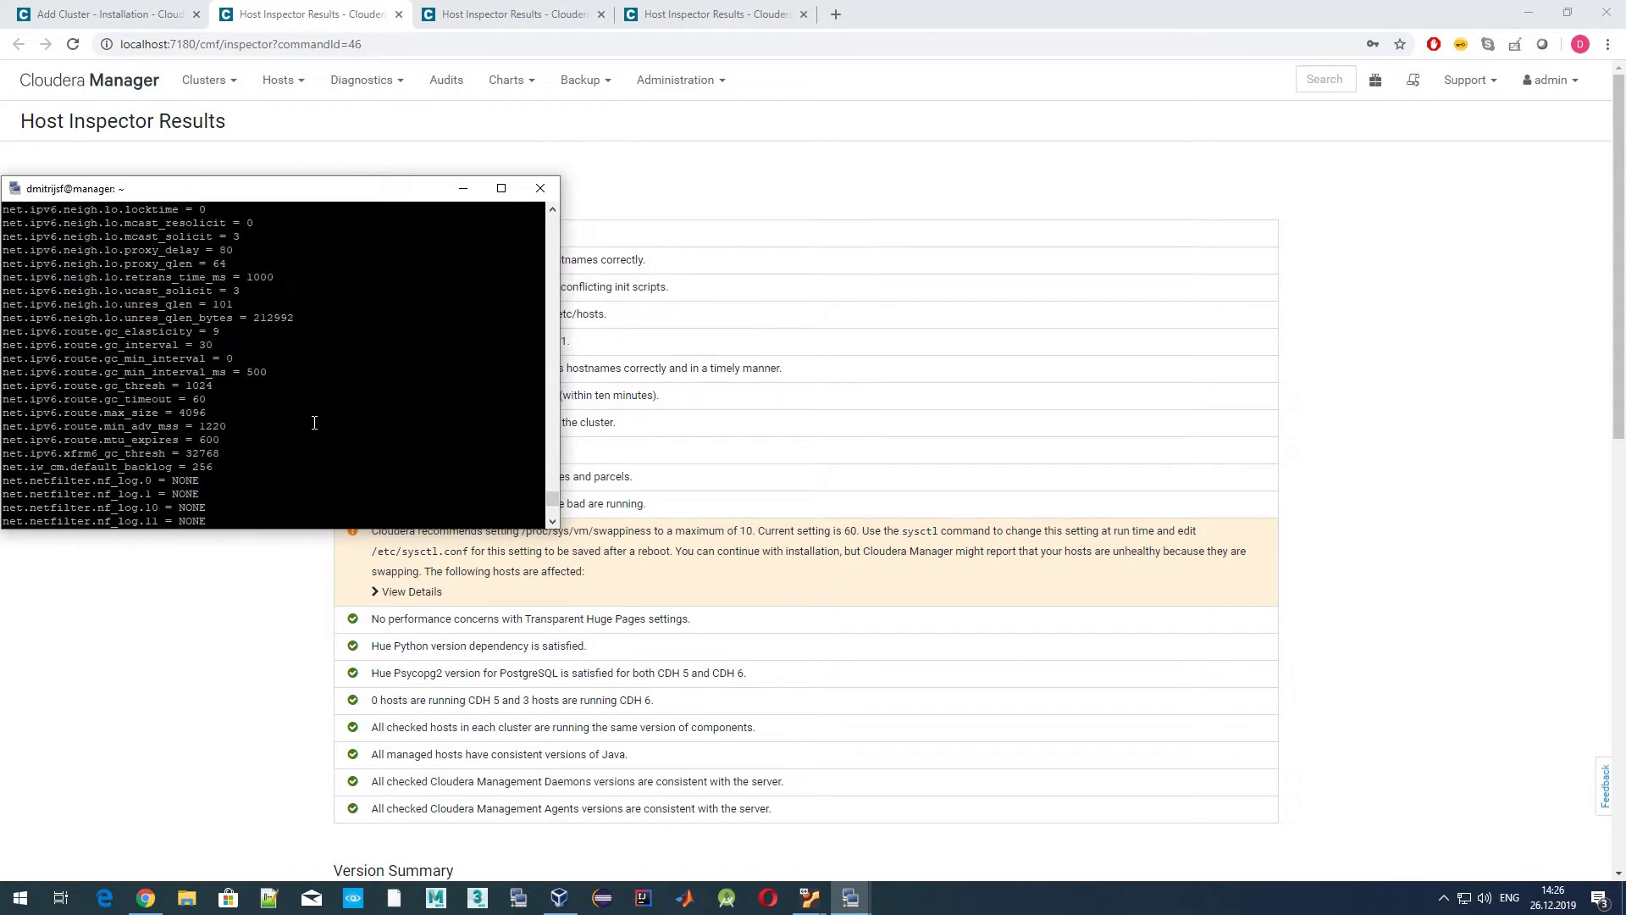
scroll(314, 422, "up", 20)
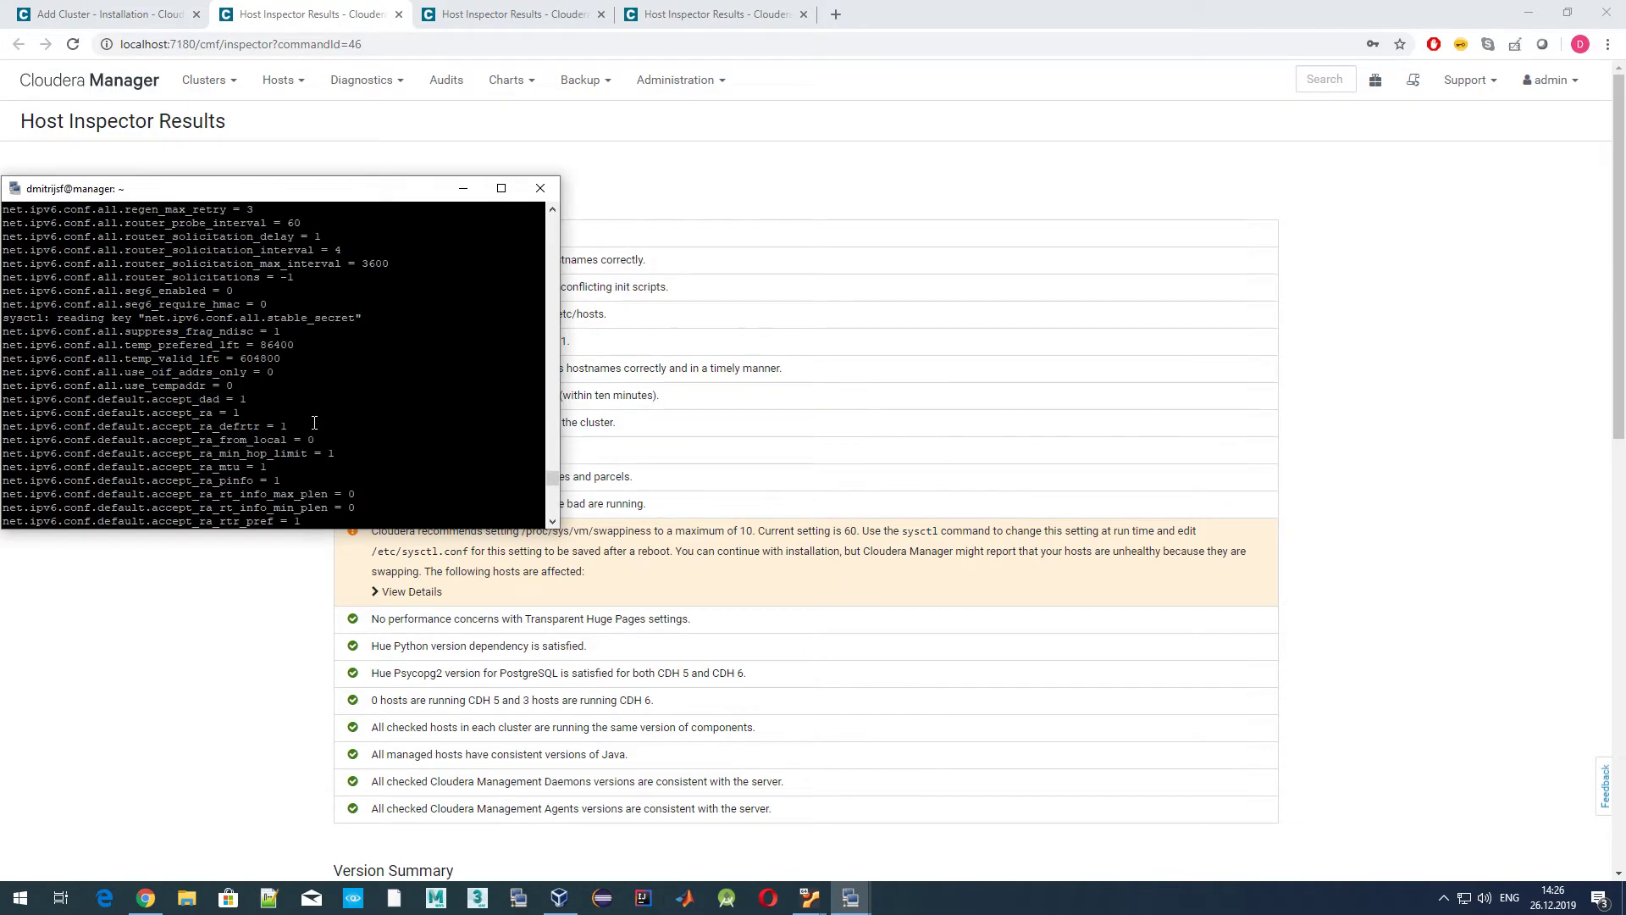
scroll(314, 422, "down", 20)
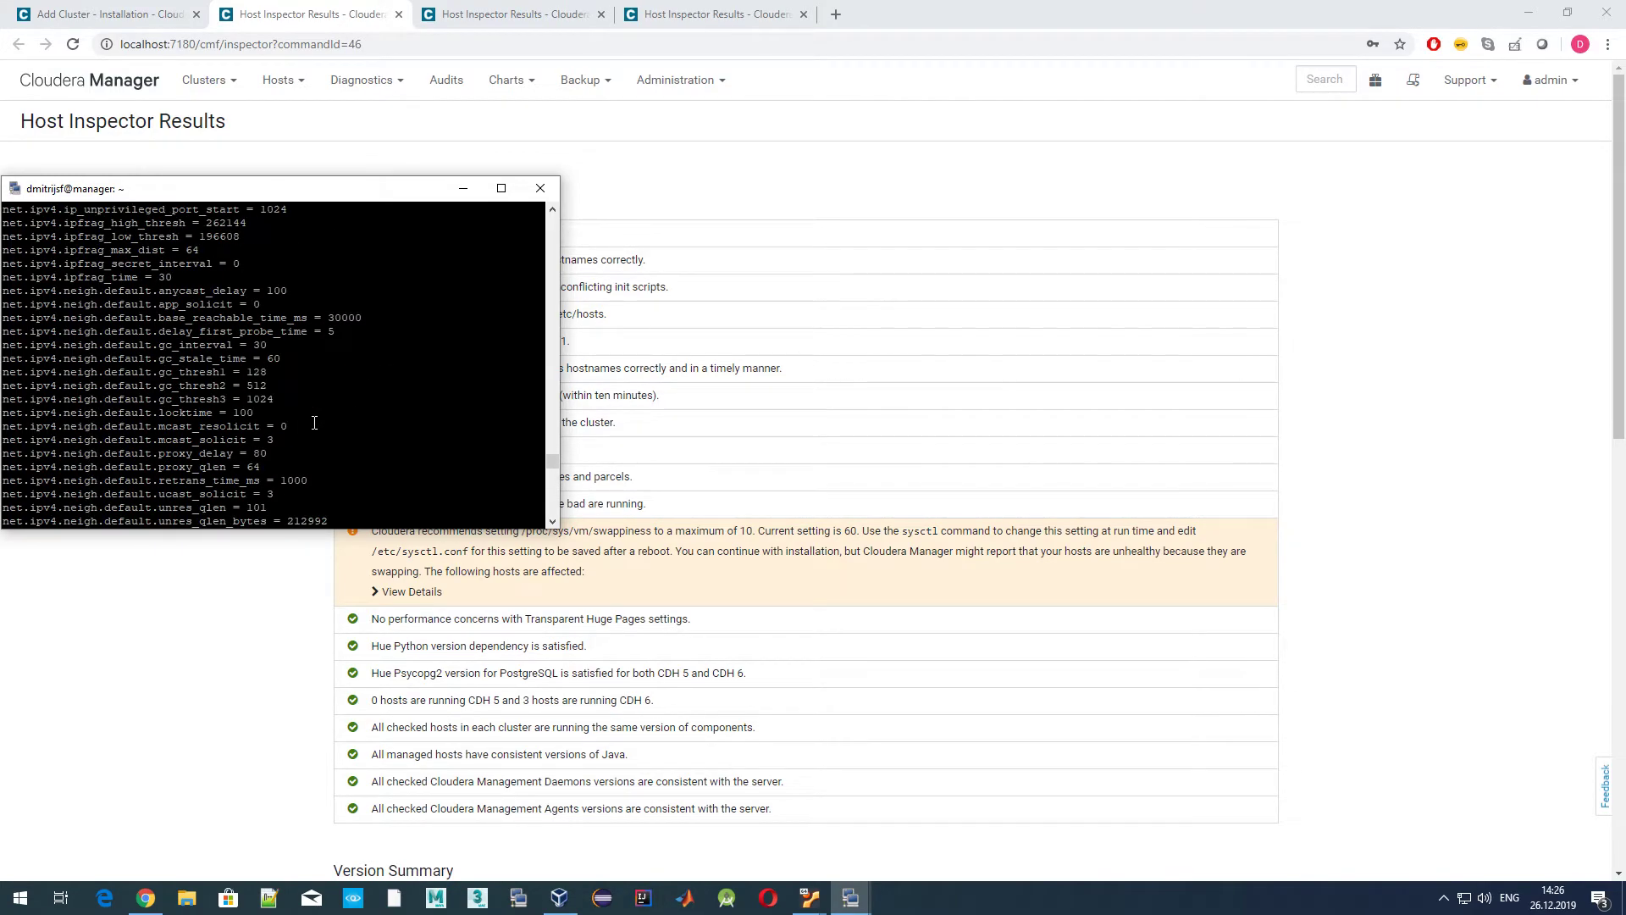
Return to the Add Cluster wizard in the browser, accept the inspection risks and continue with cluster setup.
left_click(982, 362)
left_click(157, 7)
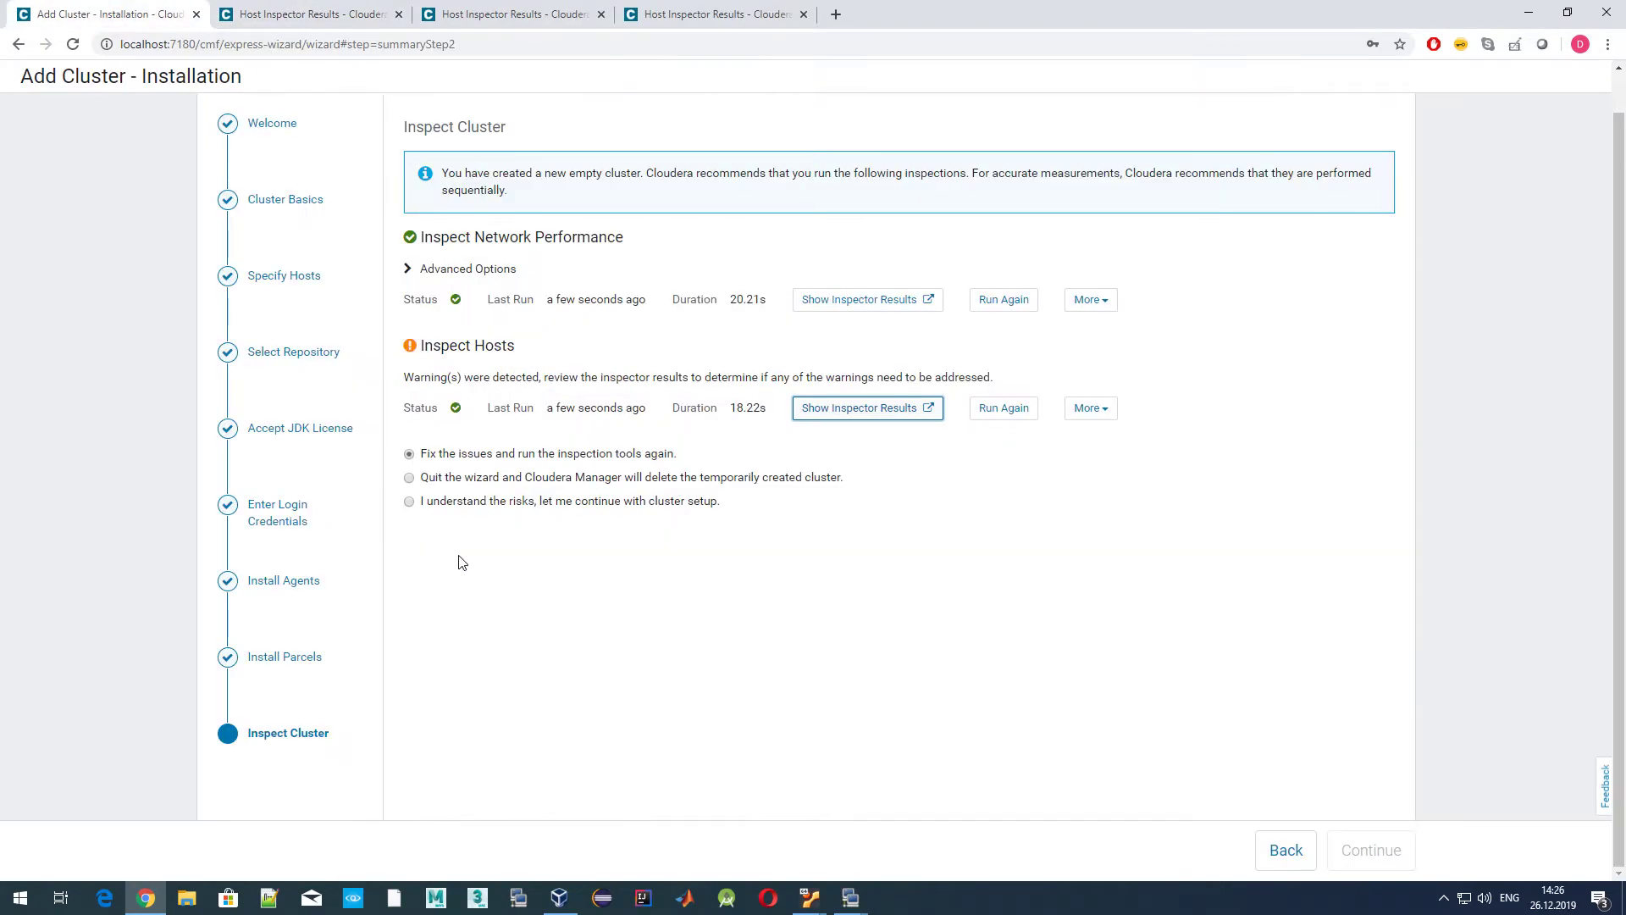
left_click(473, 503)
left_click(1399, 856)
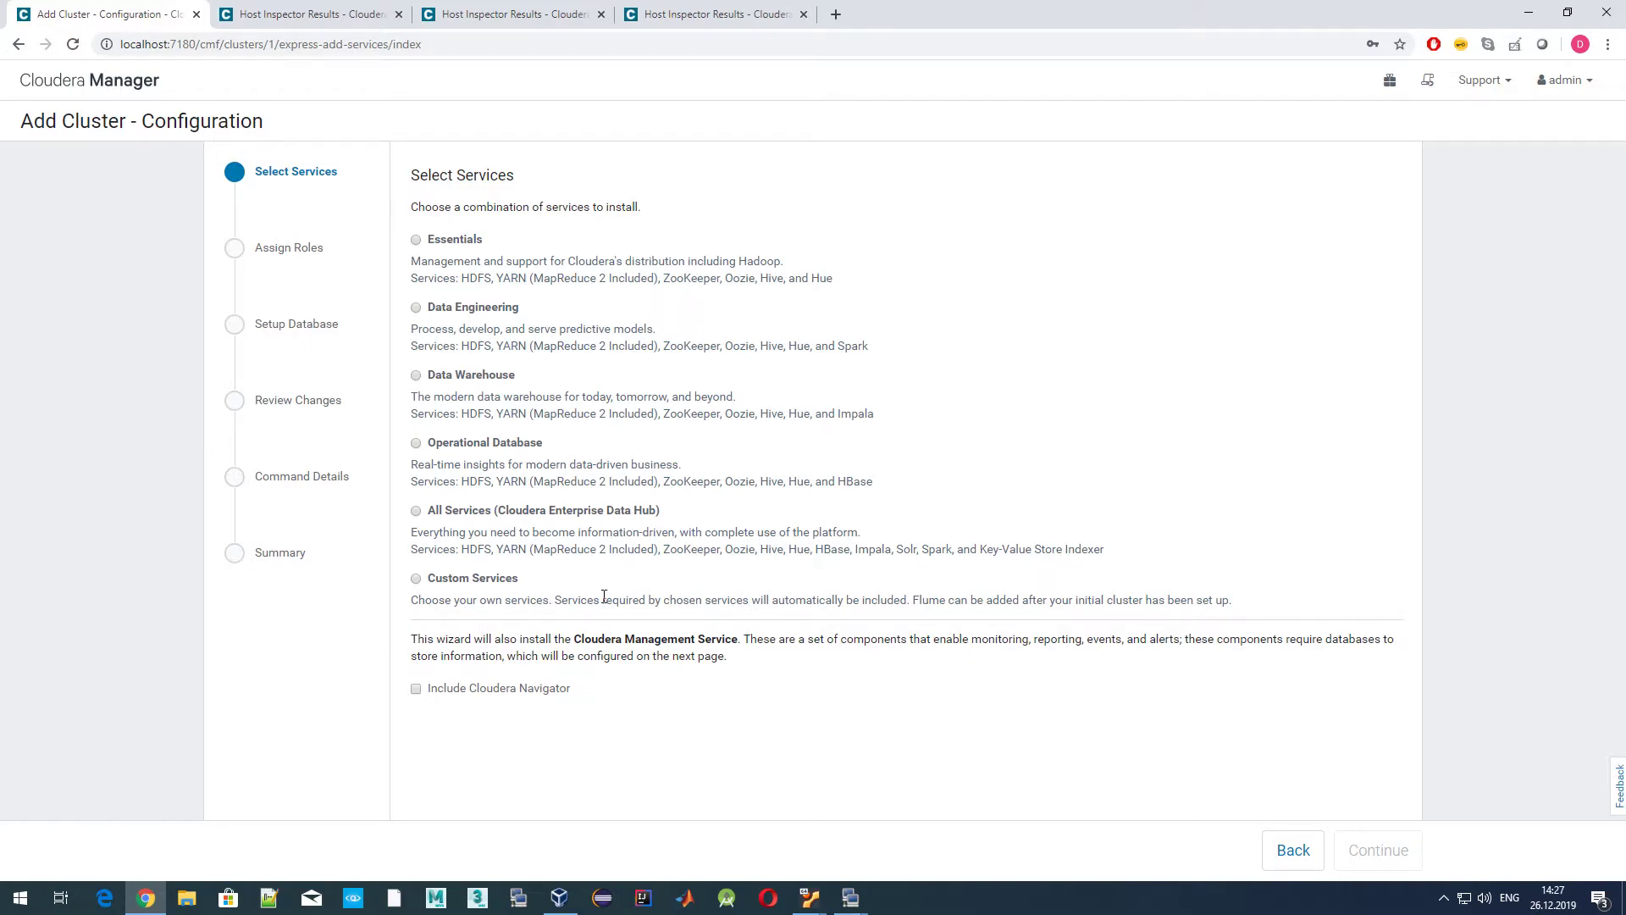
Choose Custom Services for the cluster and include HBase, HDFS, Hive, Hue and Impala.
left_click_drag(407, 174, 530, 175)
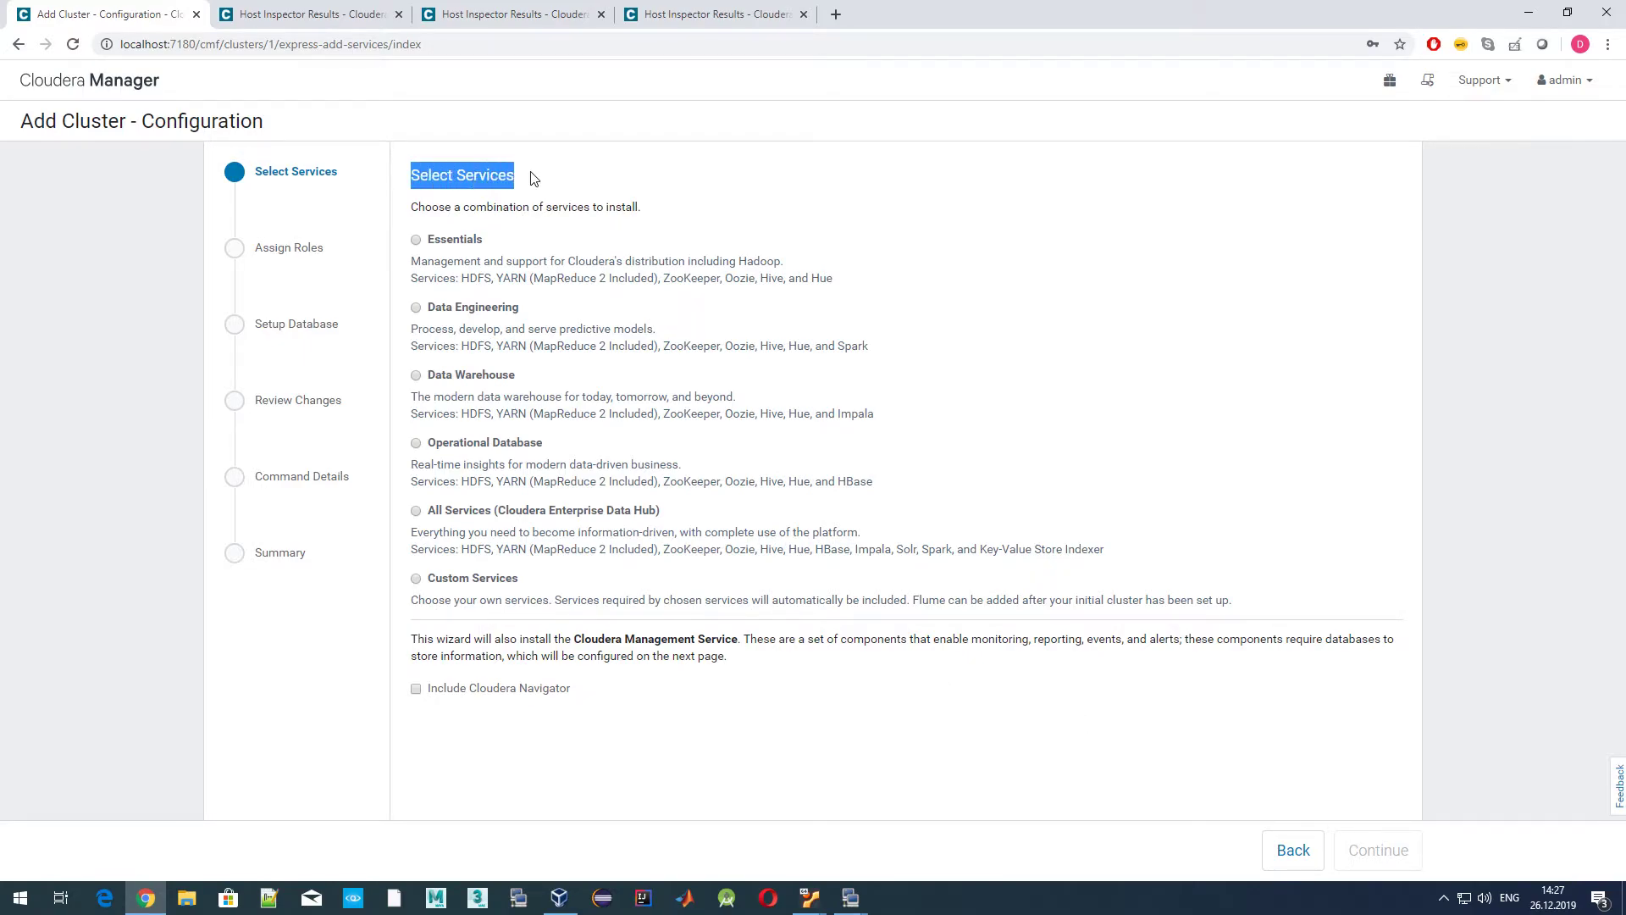
left_click(773, 197)
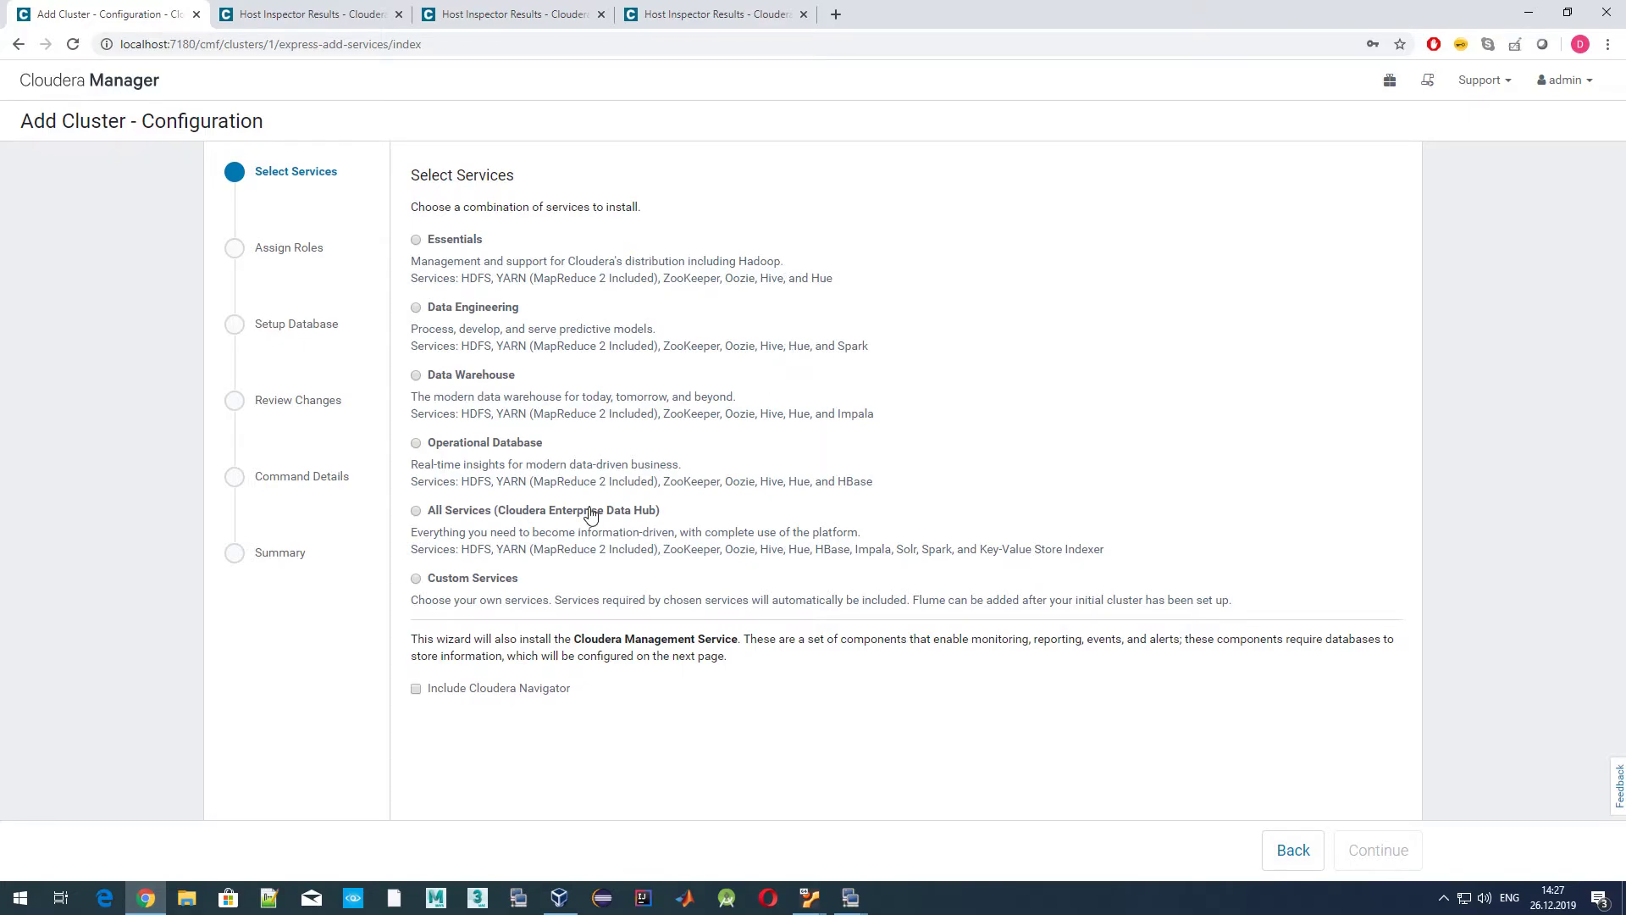
left_click(503, 584)
scroll(971, 439, "down", 3)
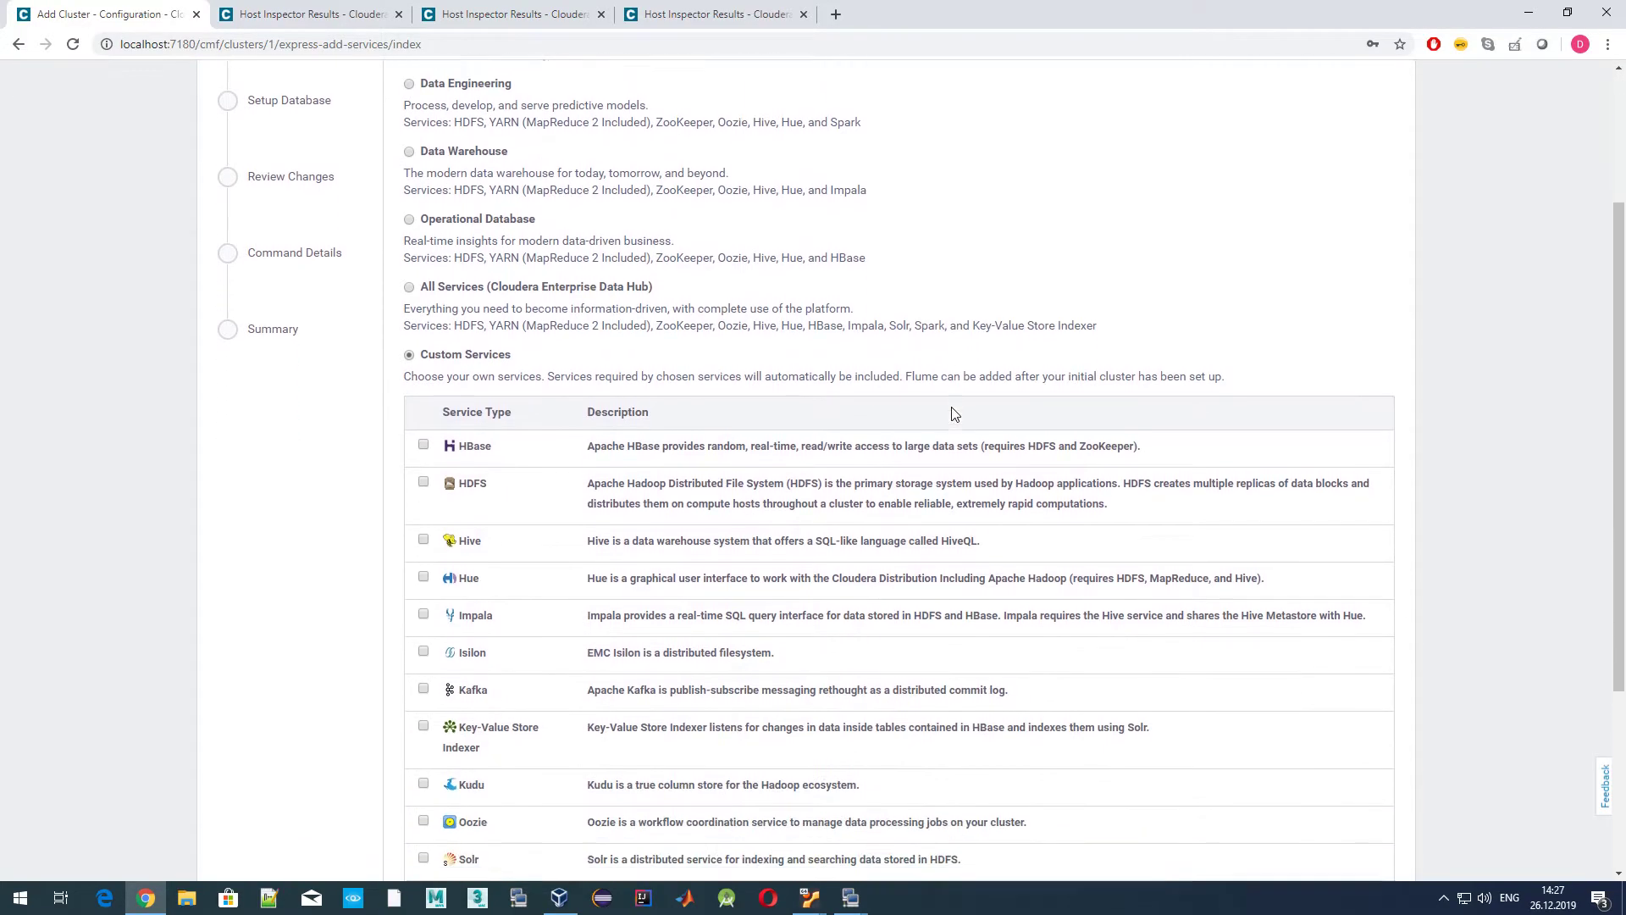
left_click(423, 408)
left_click(423, 446)
left_click(424, 503)
left_click(423, 540)
left_click(424, 577)
scroll(366, 567, "down", 2)
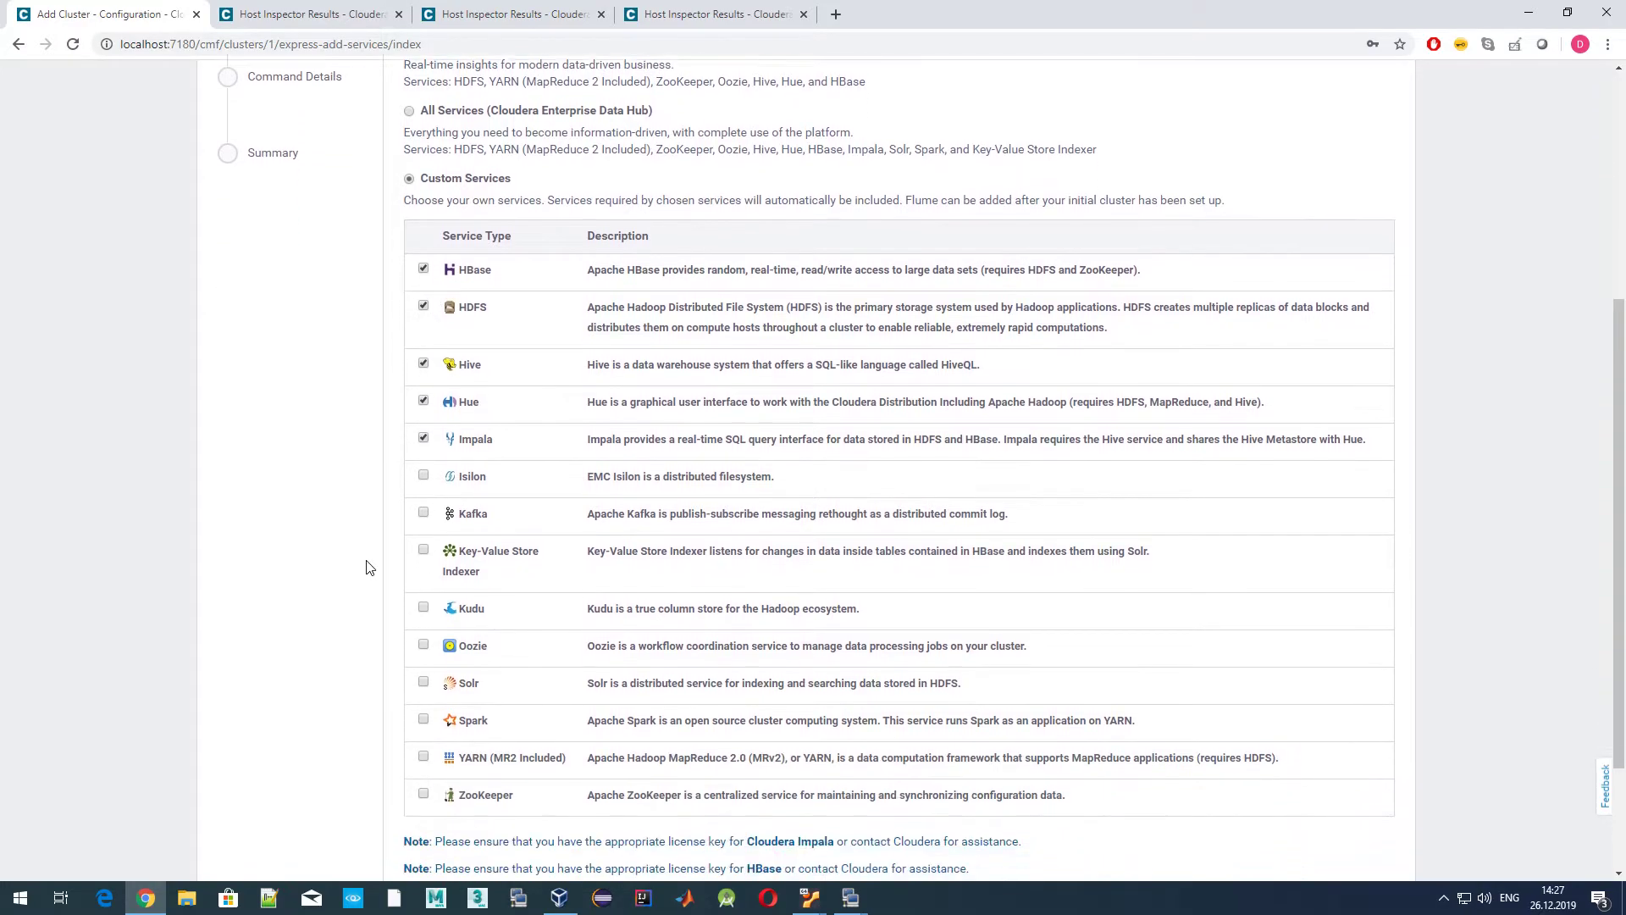
Add Kafka, Oozie, Spark, YARN (MR2 Included) and ZooKeeper to the custom services and review the selection.
left_click(423, 482)
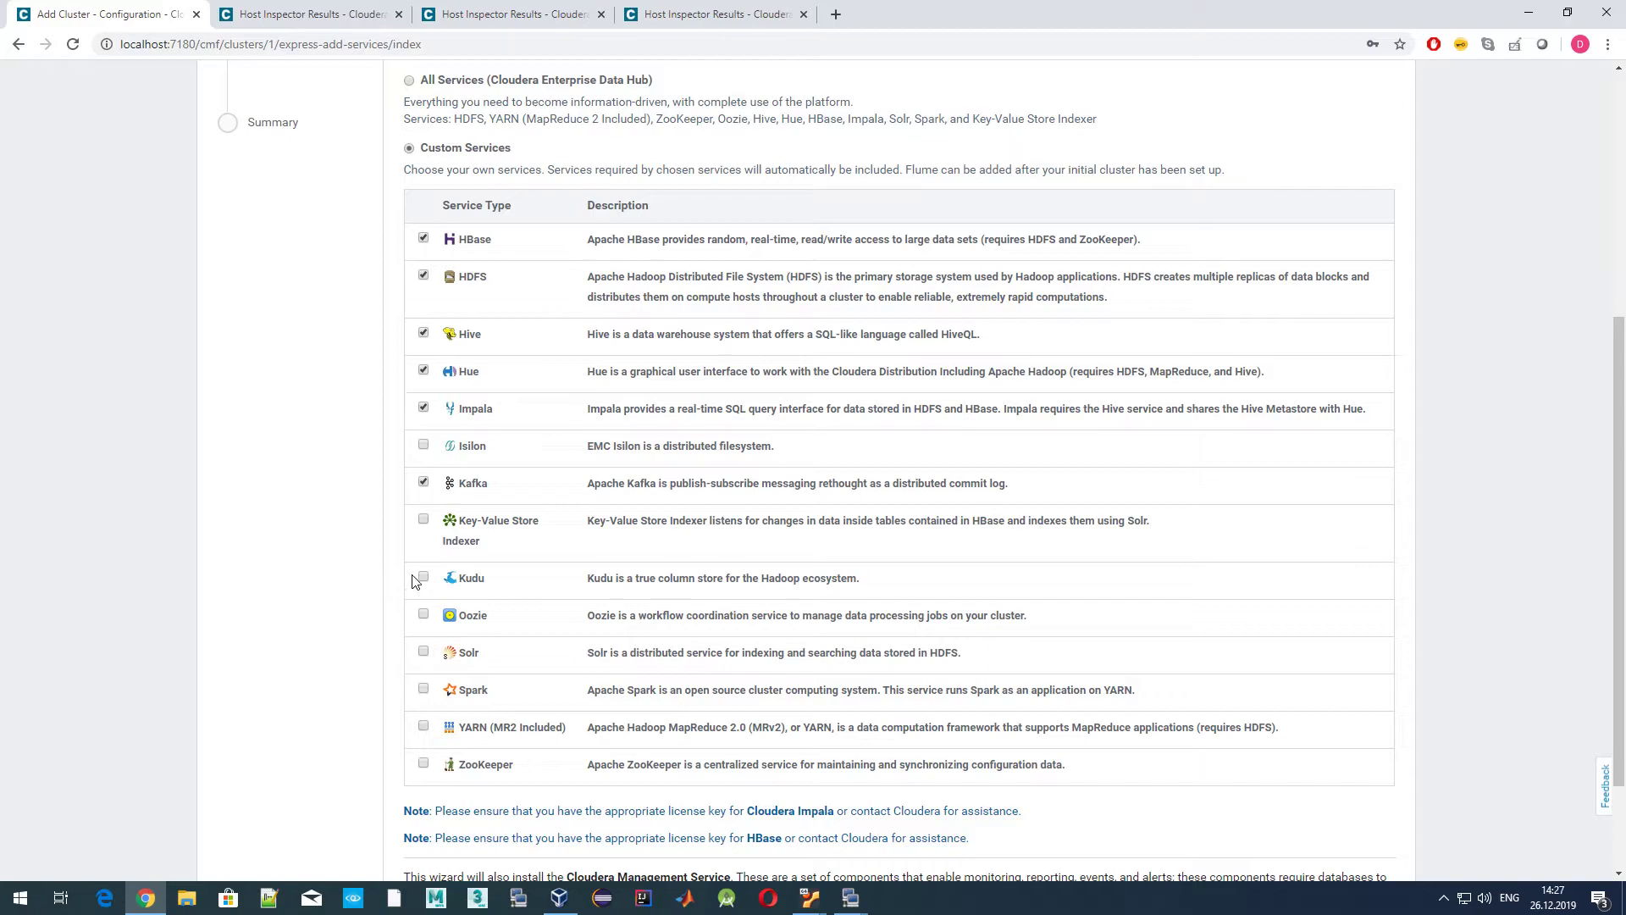
left_click(423, 614)
left_click(423, 688)
left_click(423, 726)
left_click(423, 763)
scroll(297, 584, "down", 2)
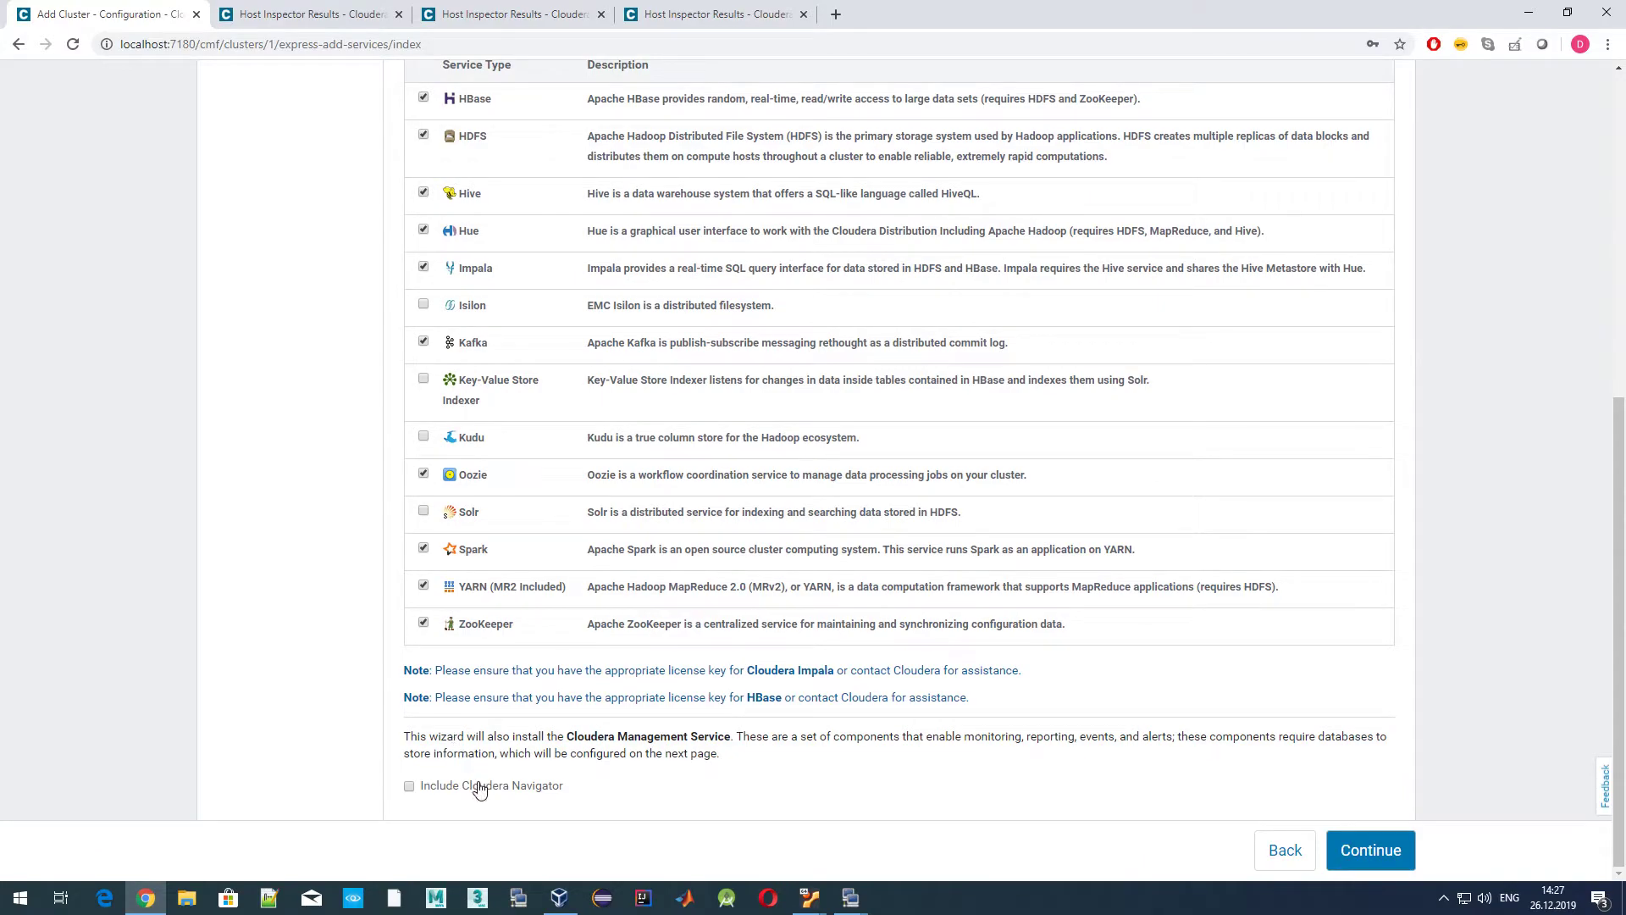
scroll(530, 483, "up", 3)
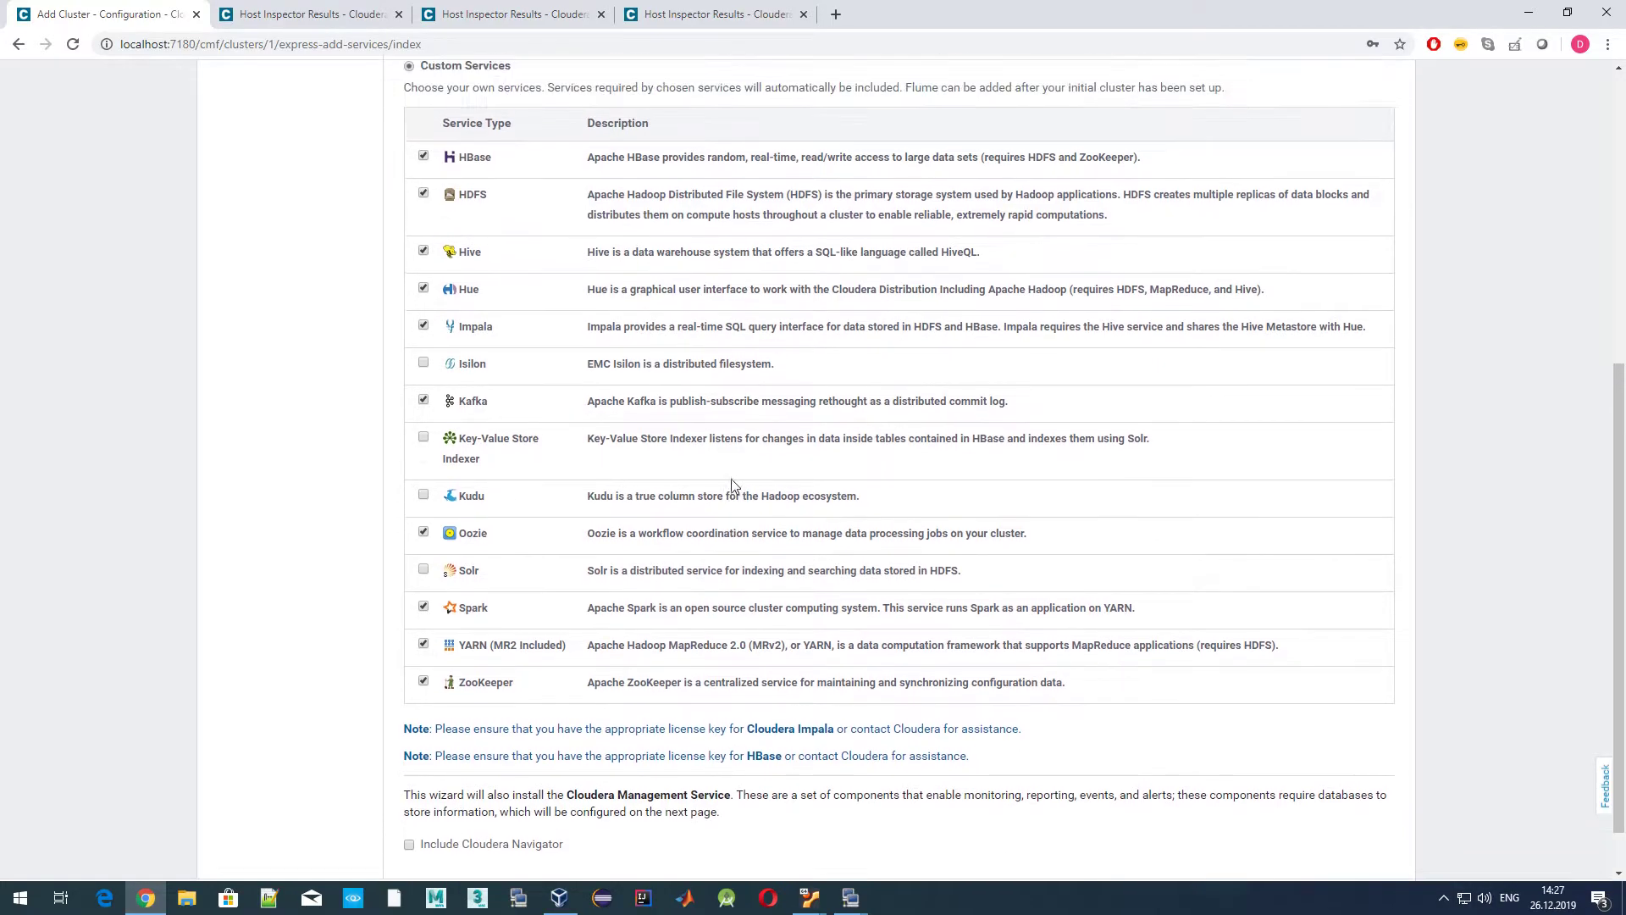
scroll(343, 368, "up", 3)
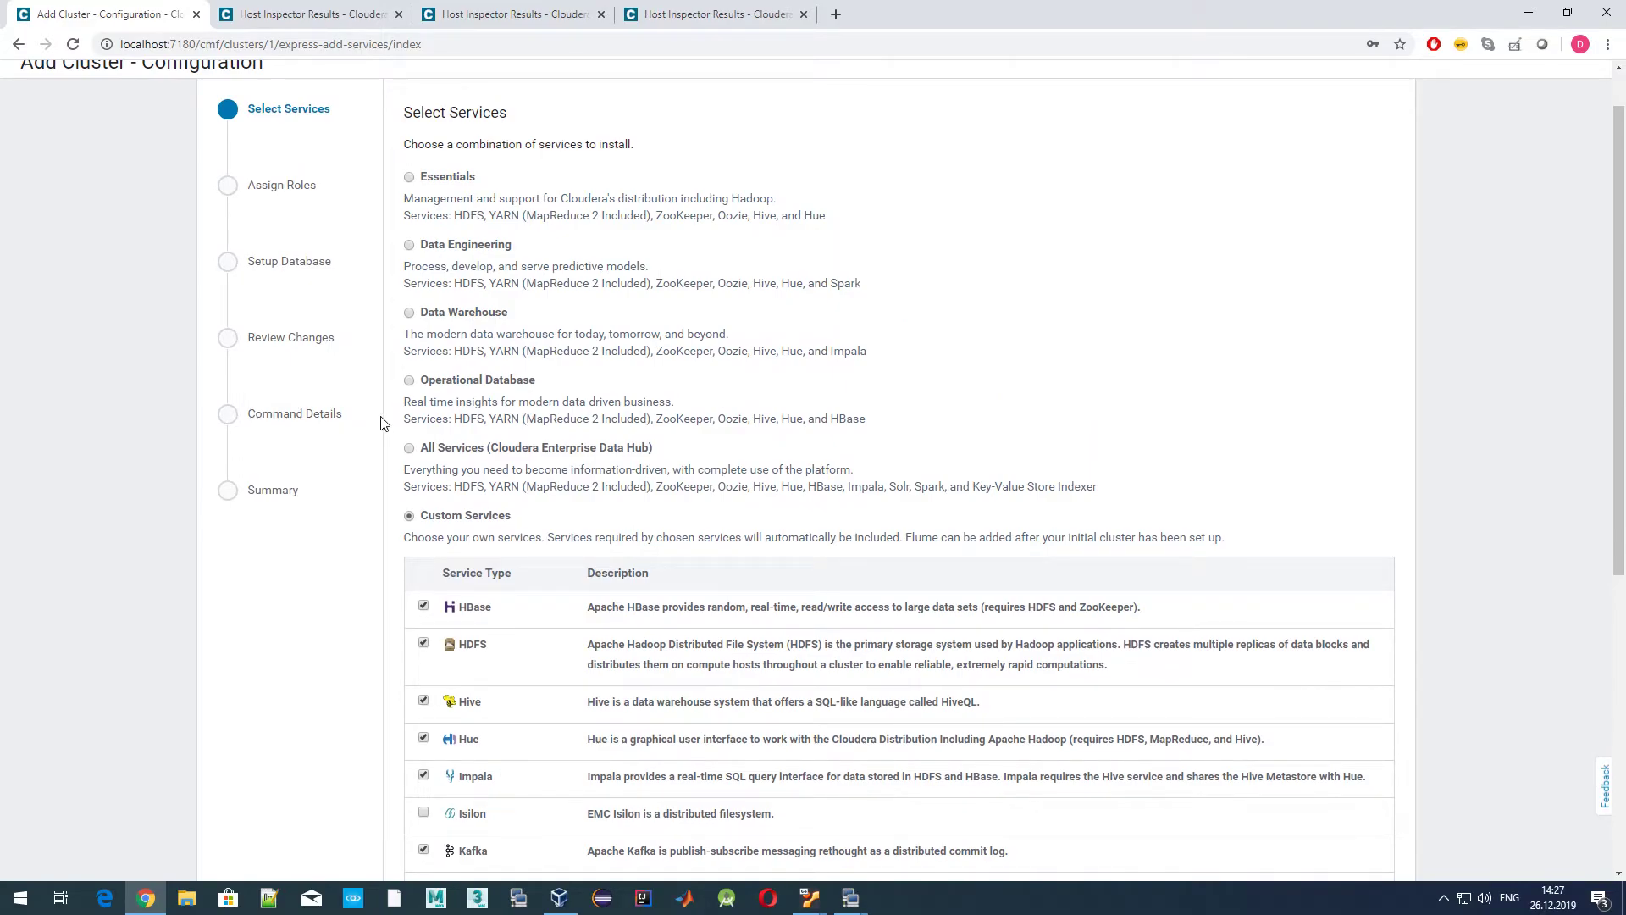
Select the Data Engineering service combination, continue to role assignment and review the default host assignments.
left_click(410, 245)
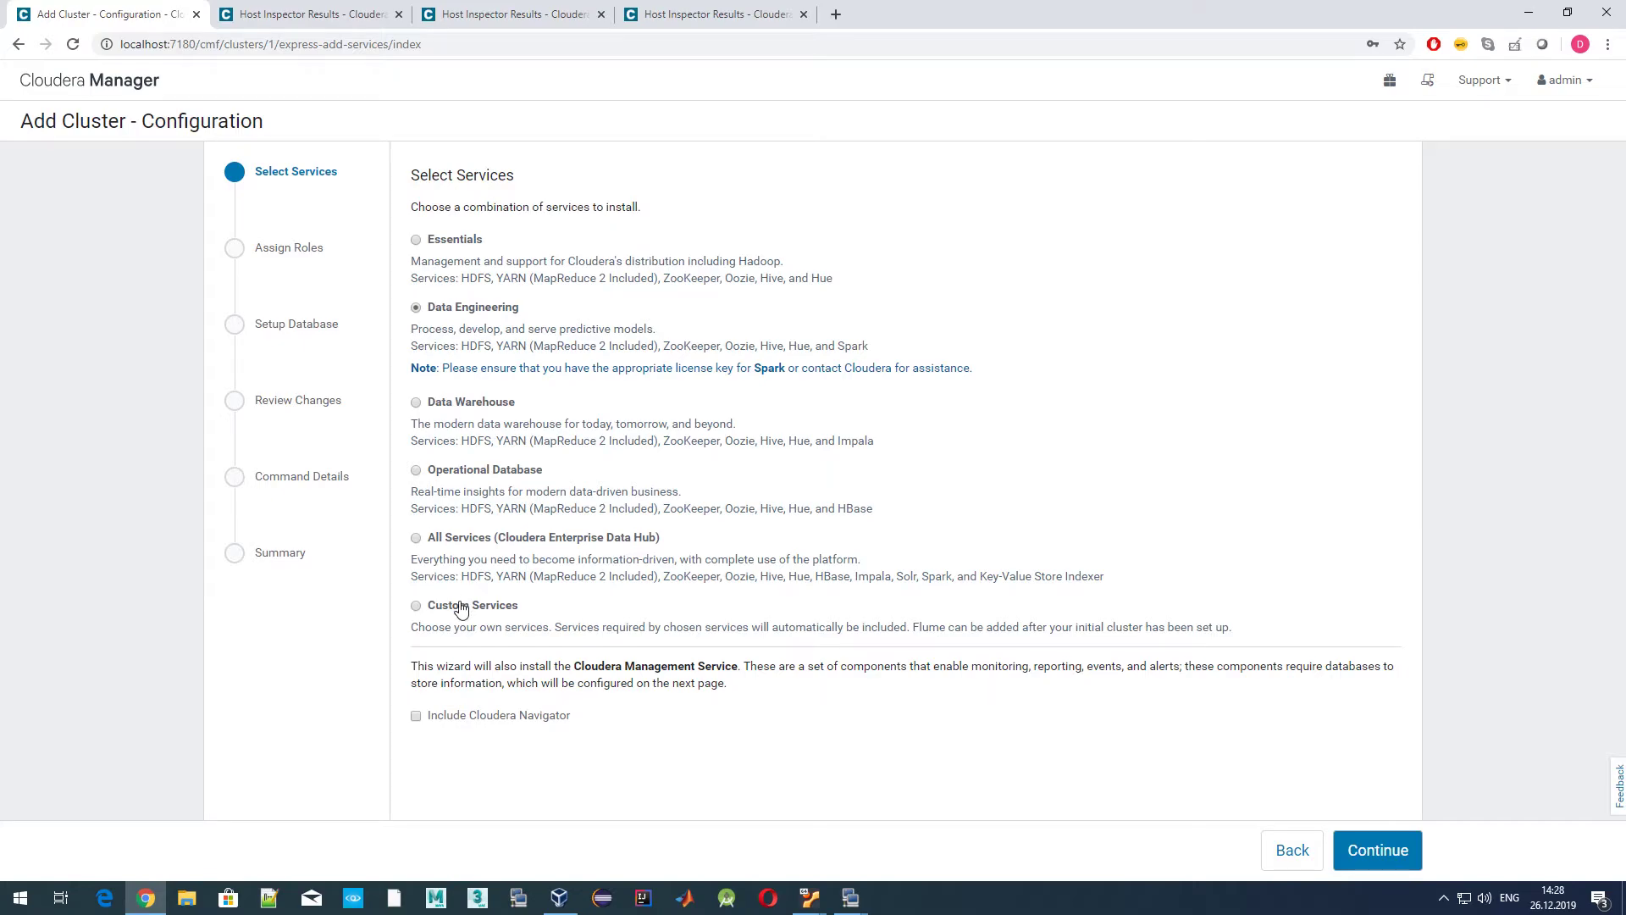
left_click(1379, 849)
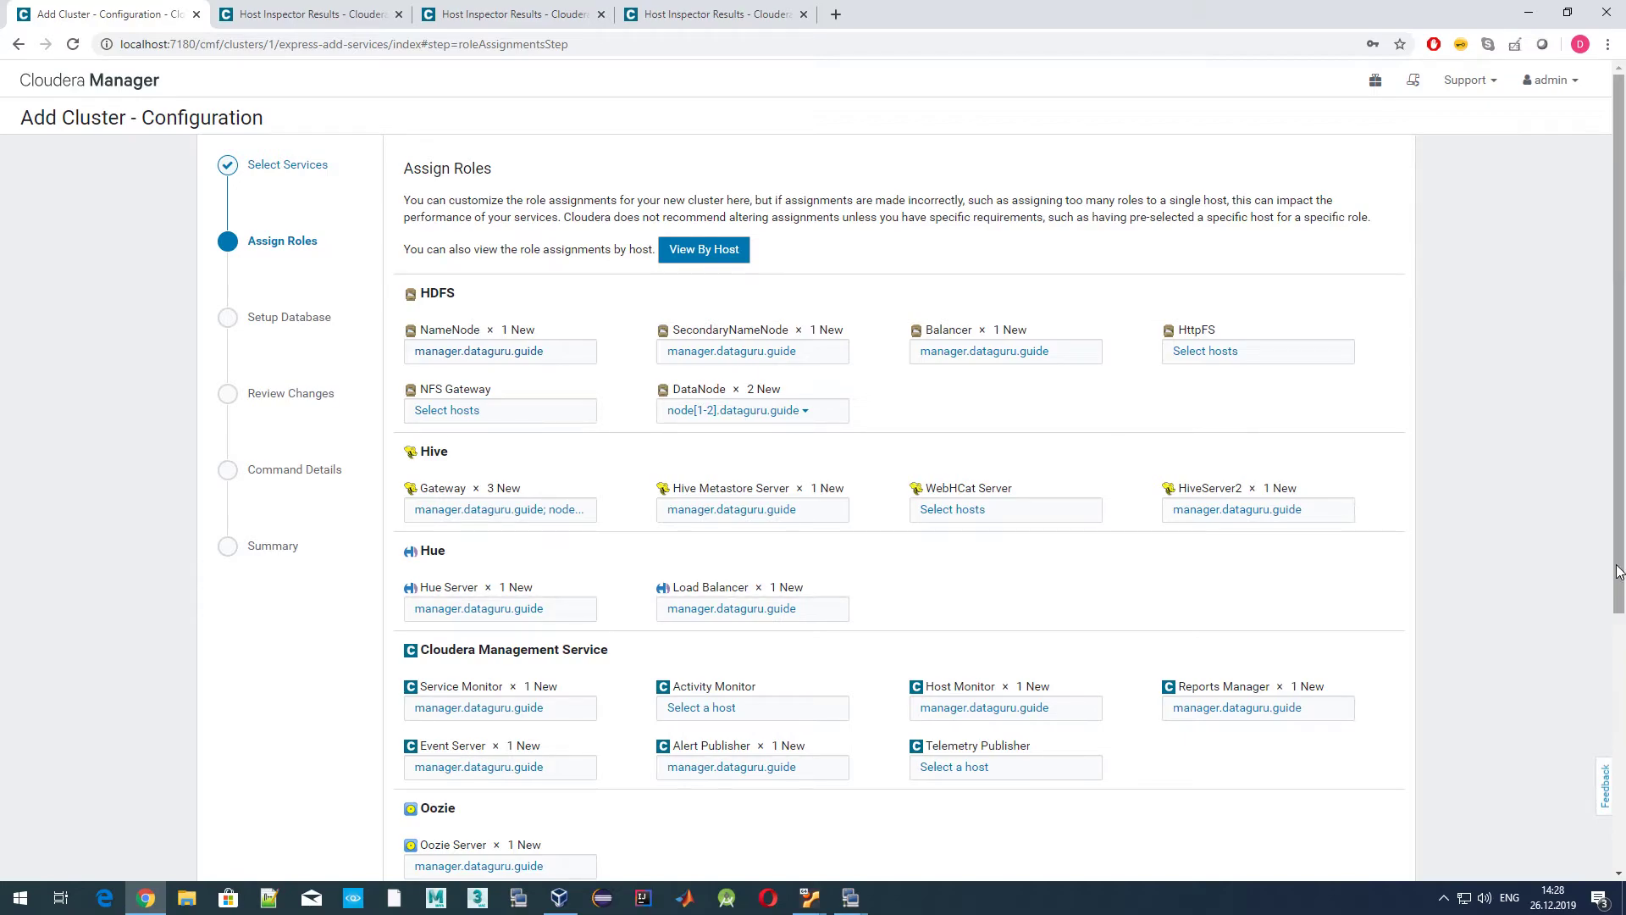
scroll(1618, 571, "down", 1)
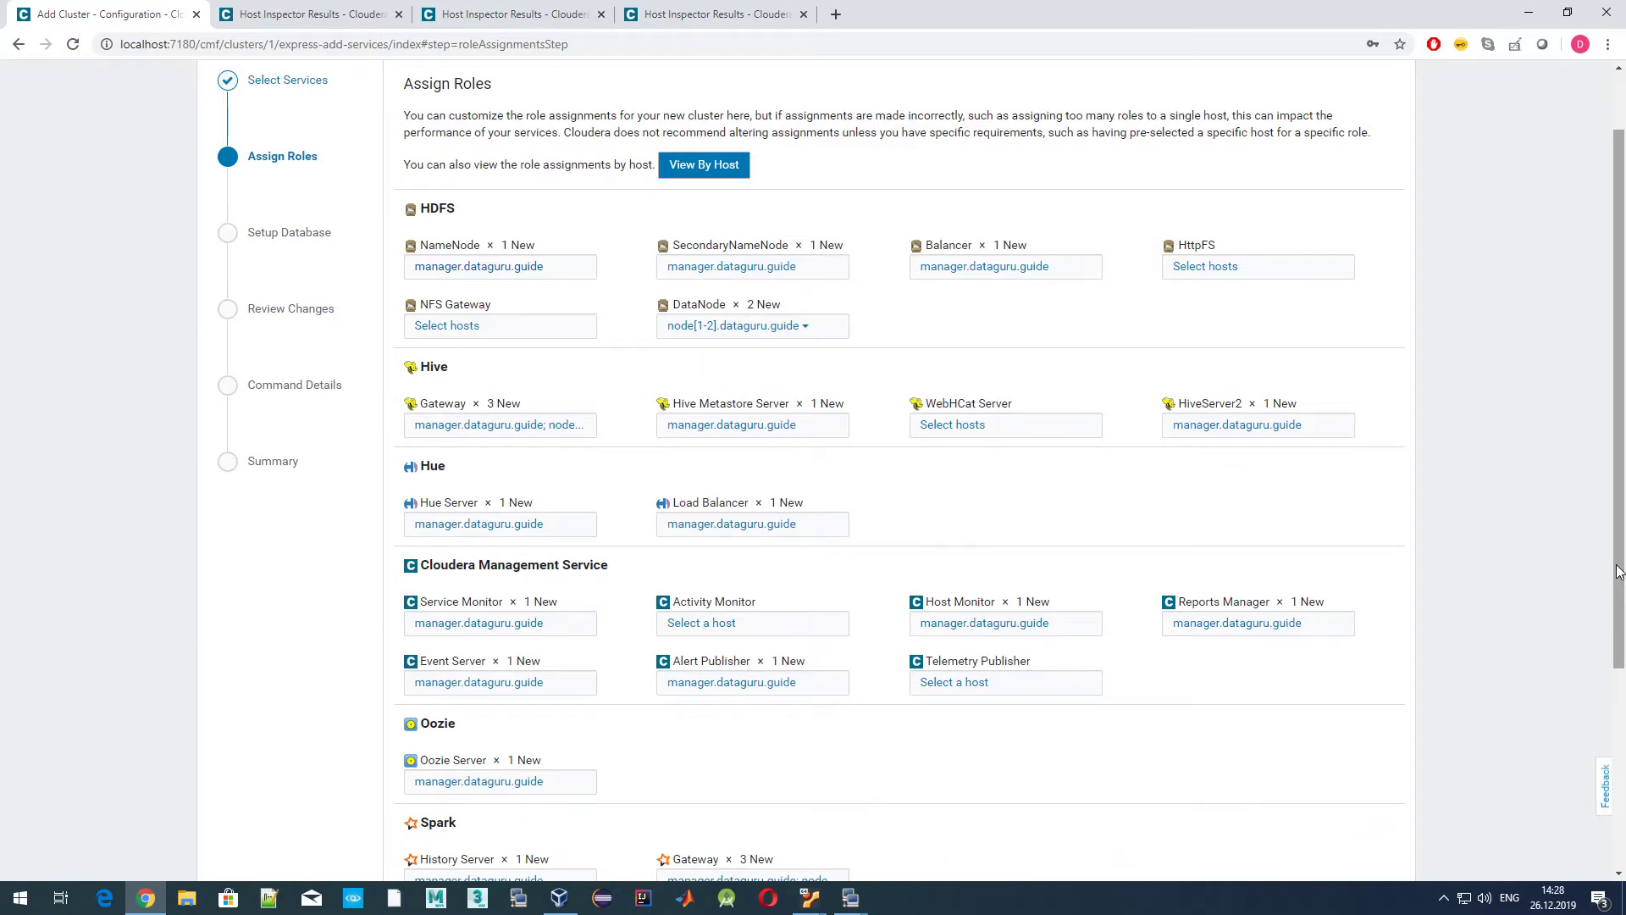
scroll(1619, 572, "down", 4)
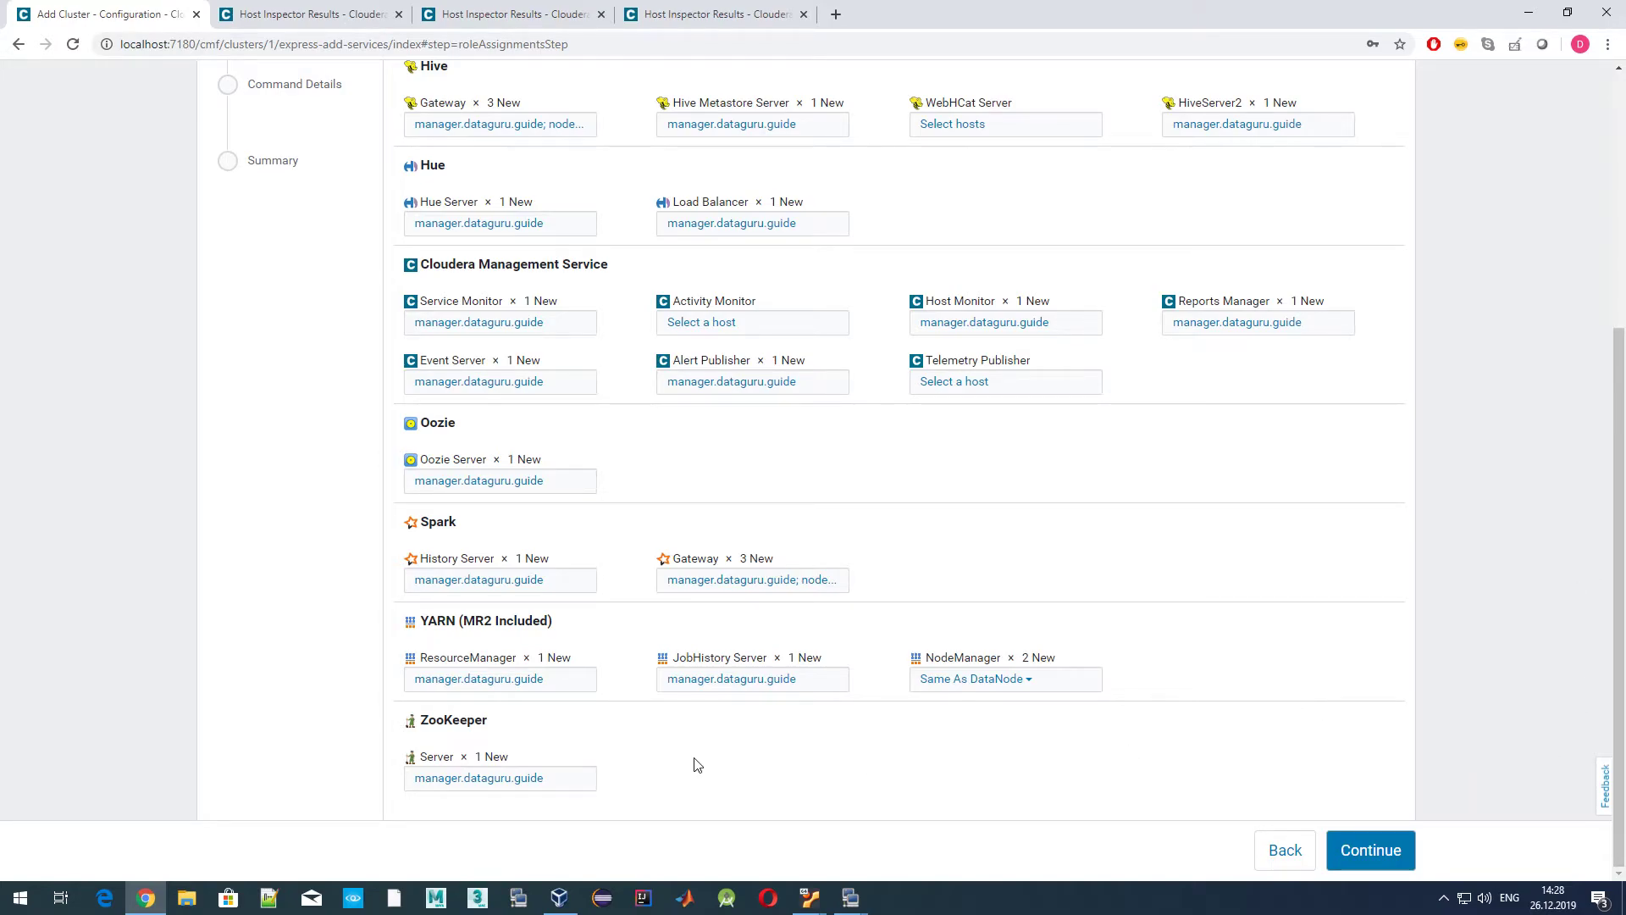
Check the role assignments grouped by host, keep the defaults and continue to database setup.
scroll(693, 766, "up", 5)
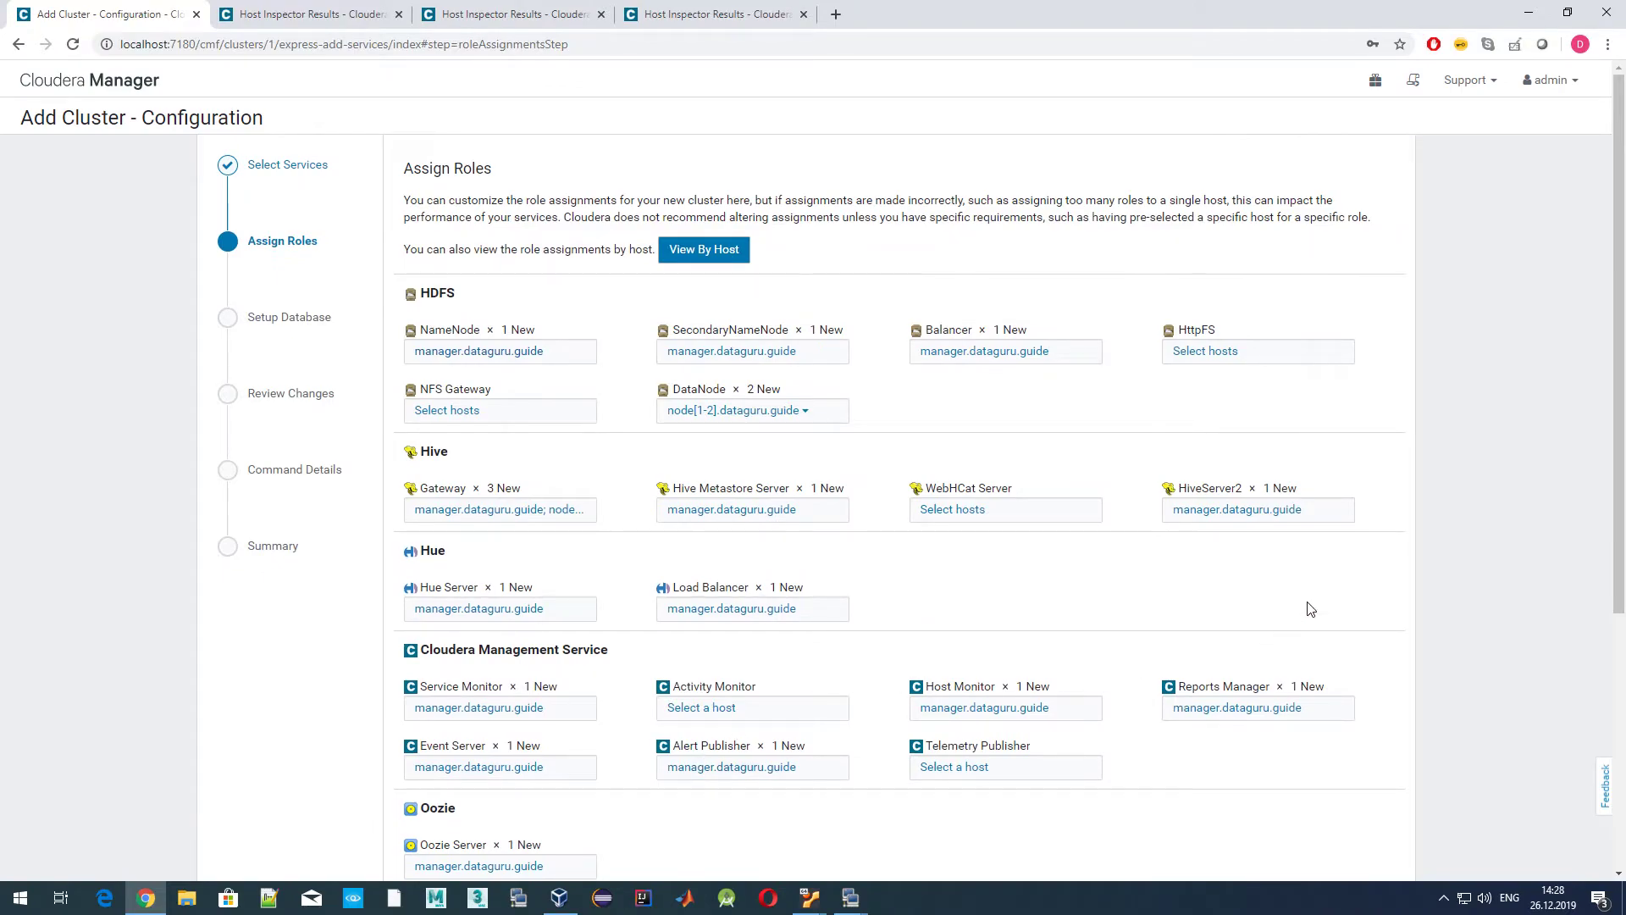
left_click(692, 248)
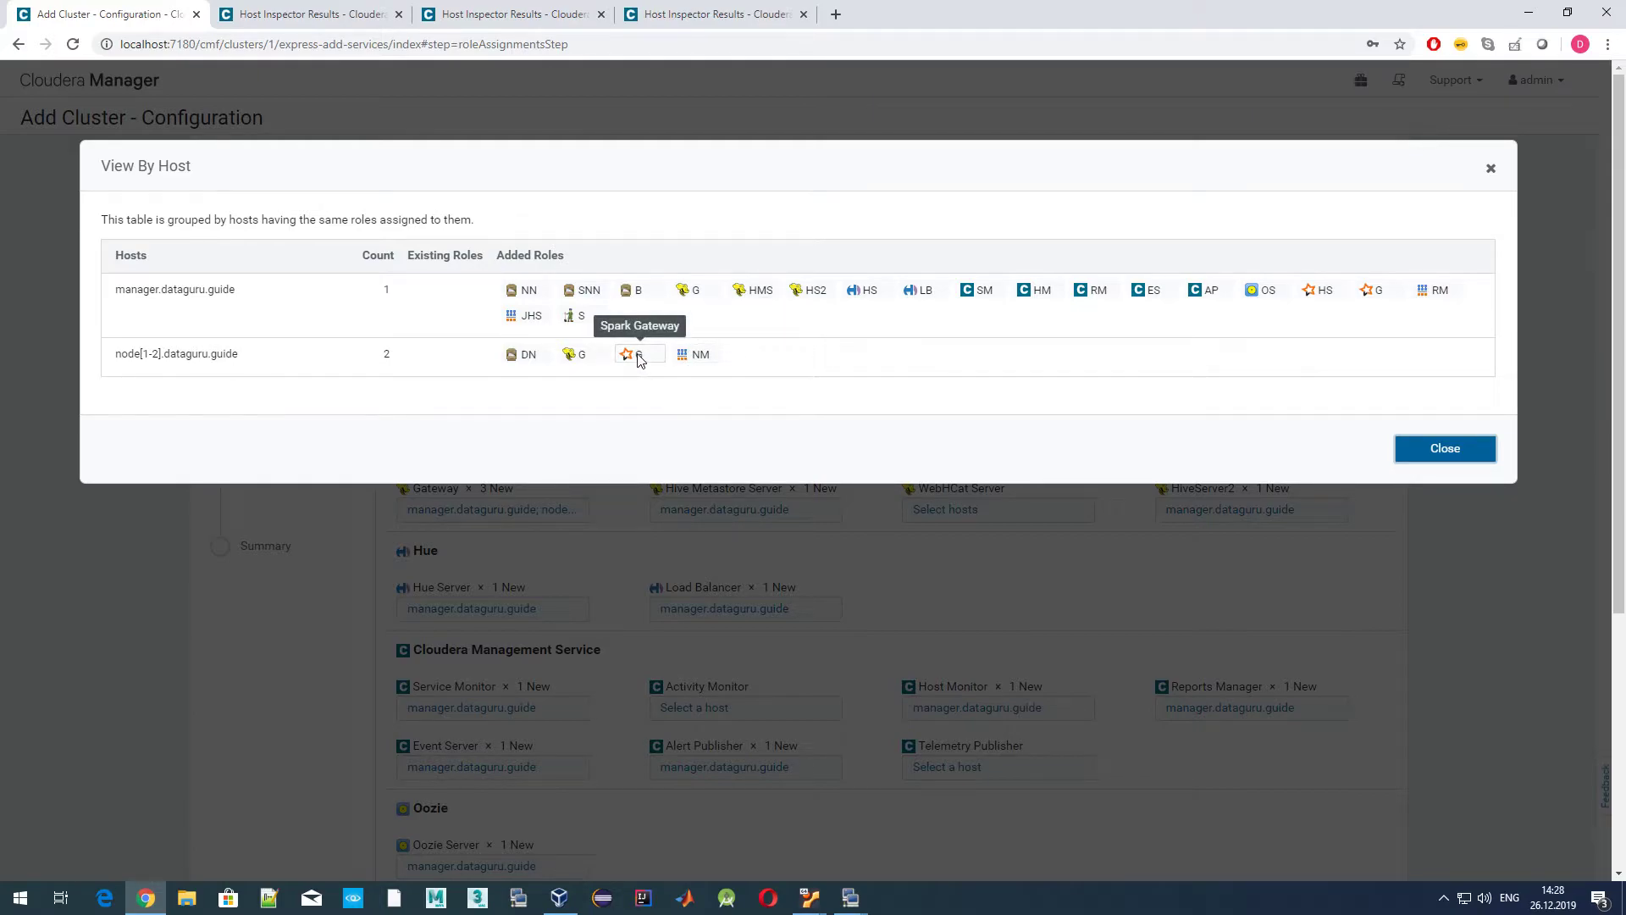
left_click(1432, 455)
scroll(1484, 591, "down", 5)
left_click(1373, 847)
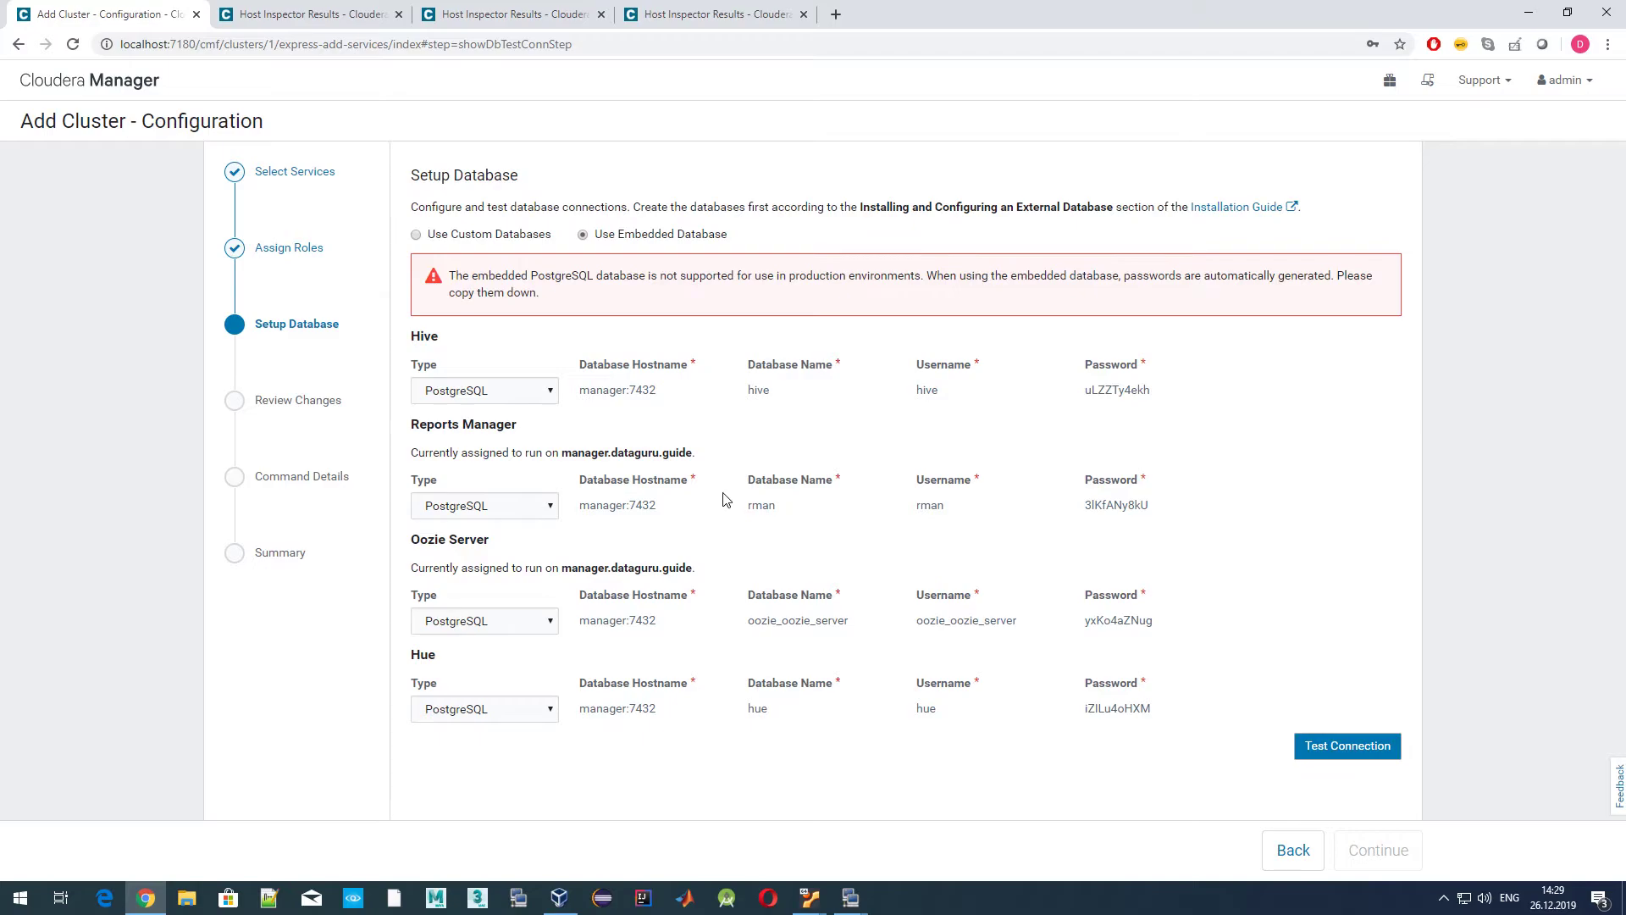
Compare the custom and embedded database options, keep Use Embedded Database and capture the database settings page with Snipping Tool.
left_click(471, 243)
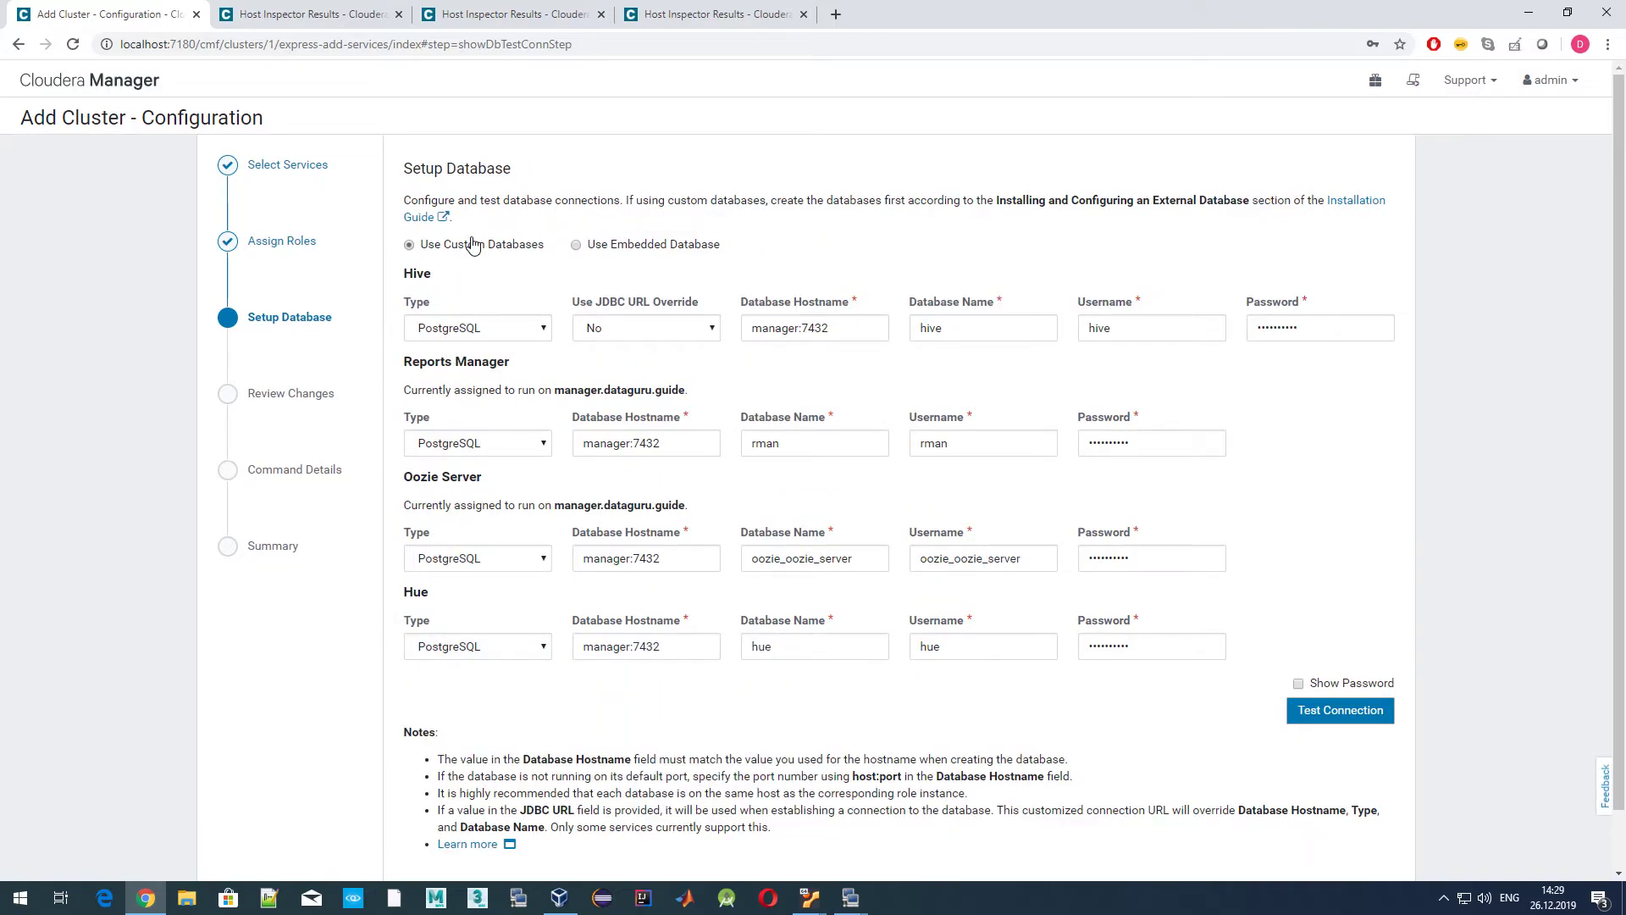
left_click(626, 247)
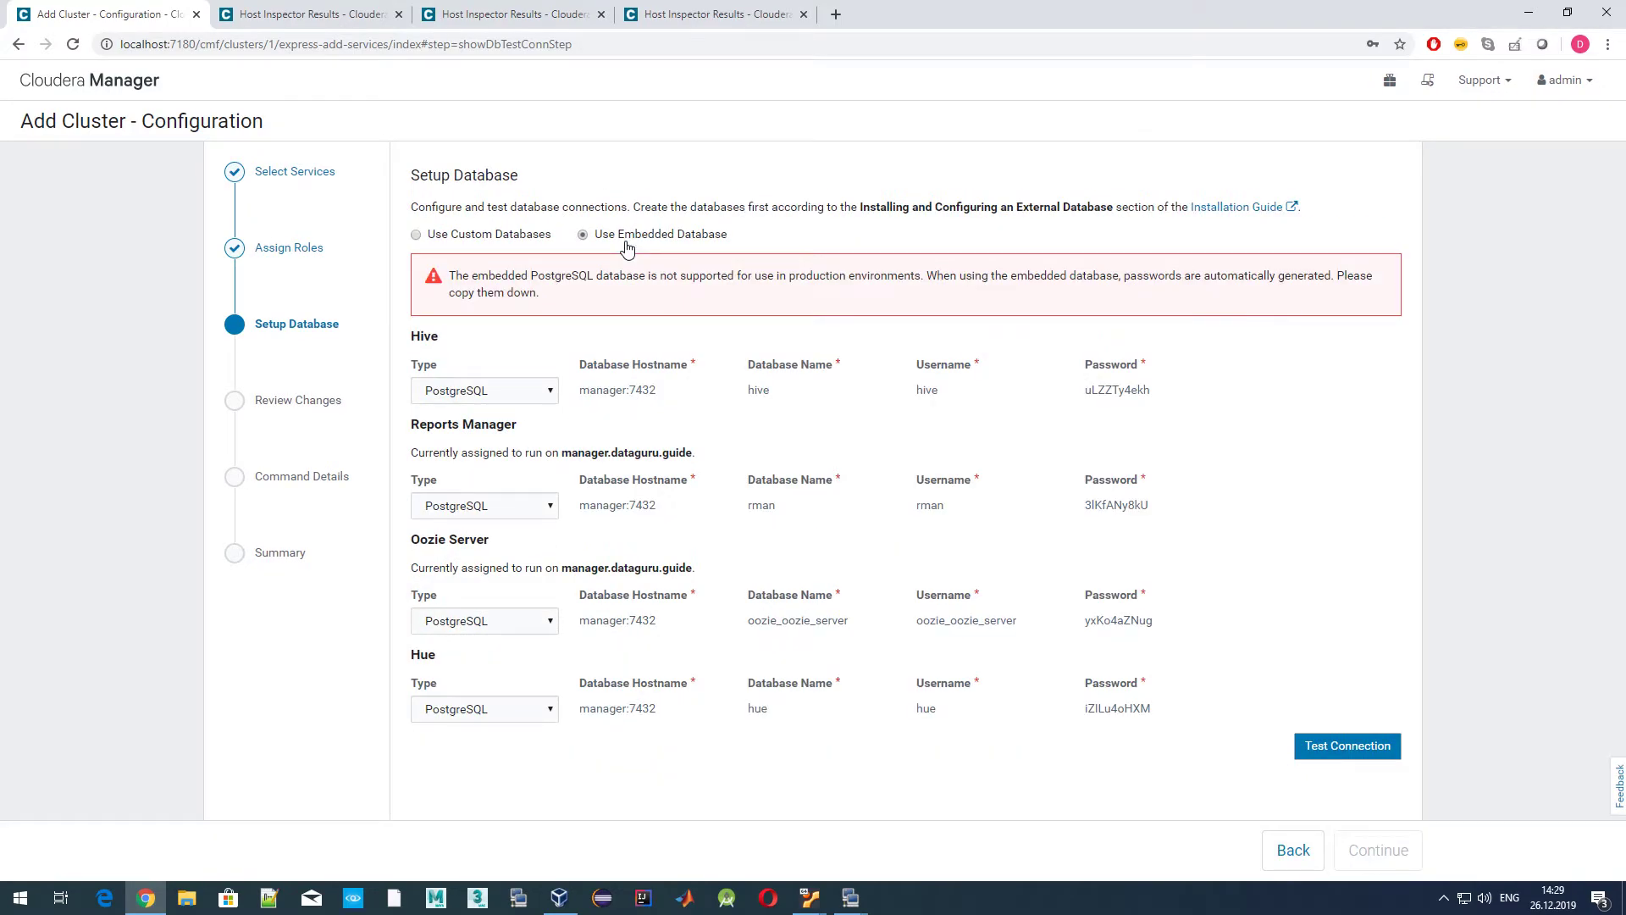
left_click(15, 906)
type("snipp")
left_click(137, 457)
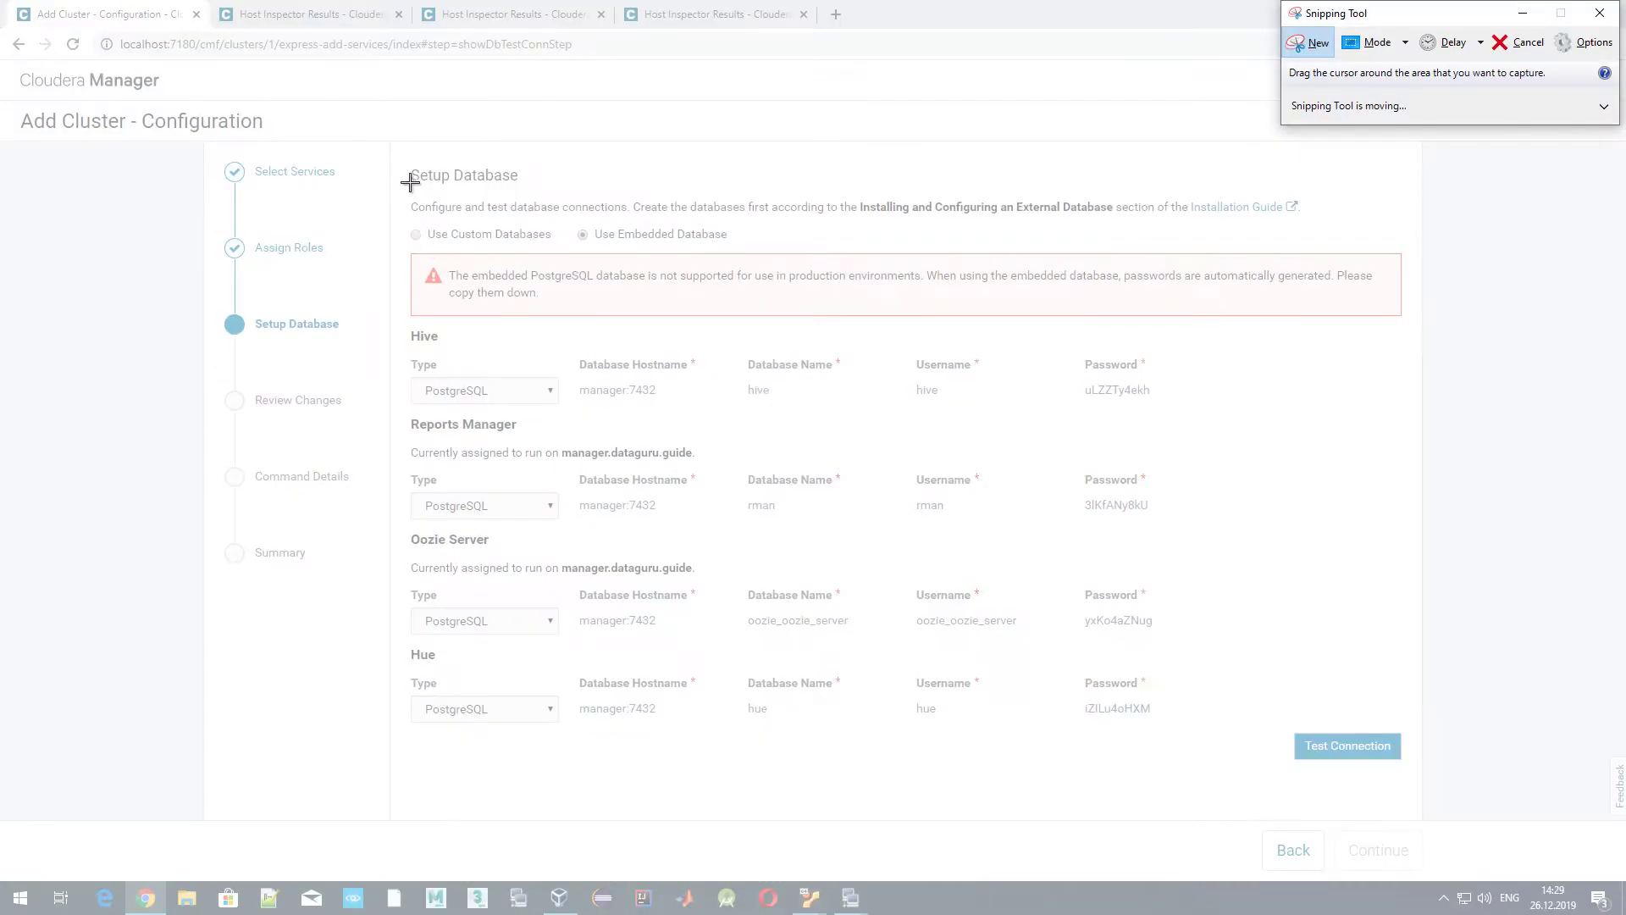
left_click_drag(389, 159, 1434, 790)
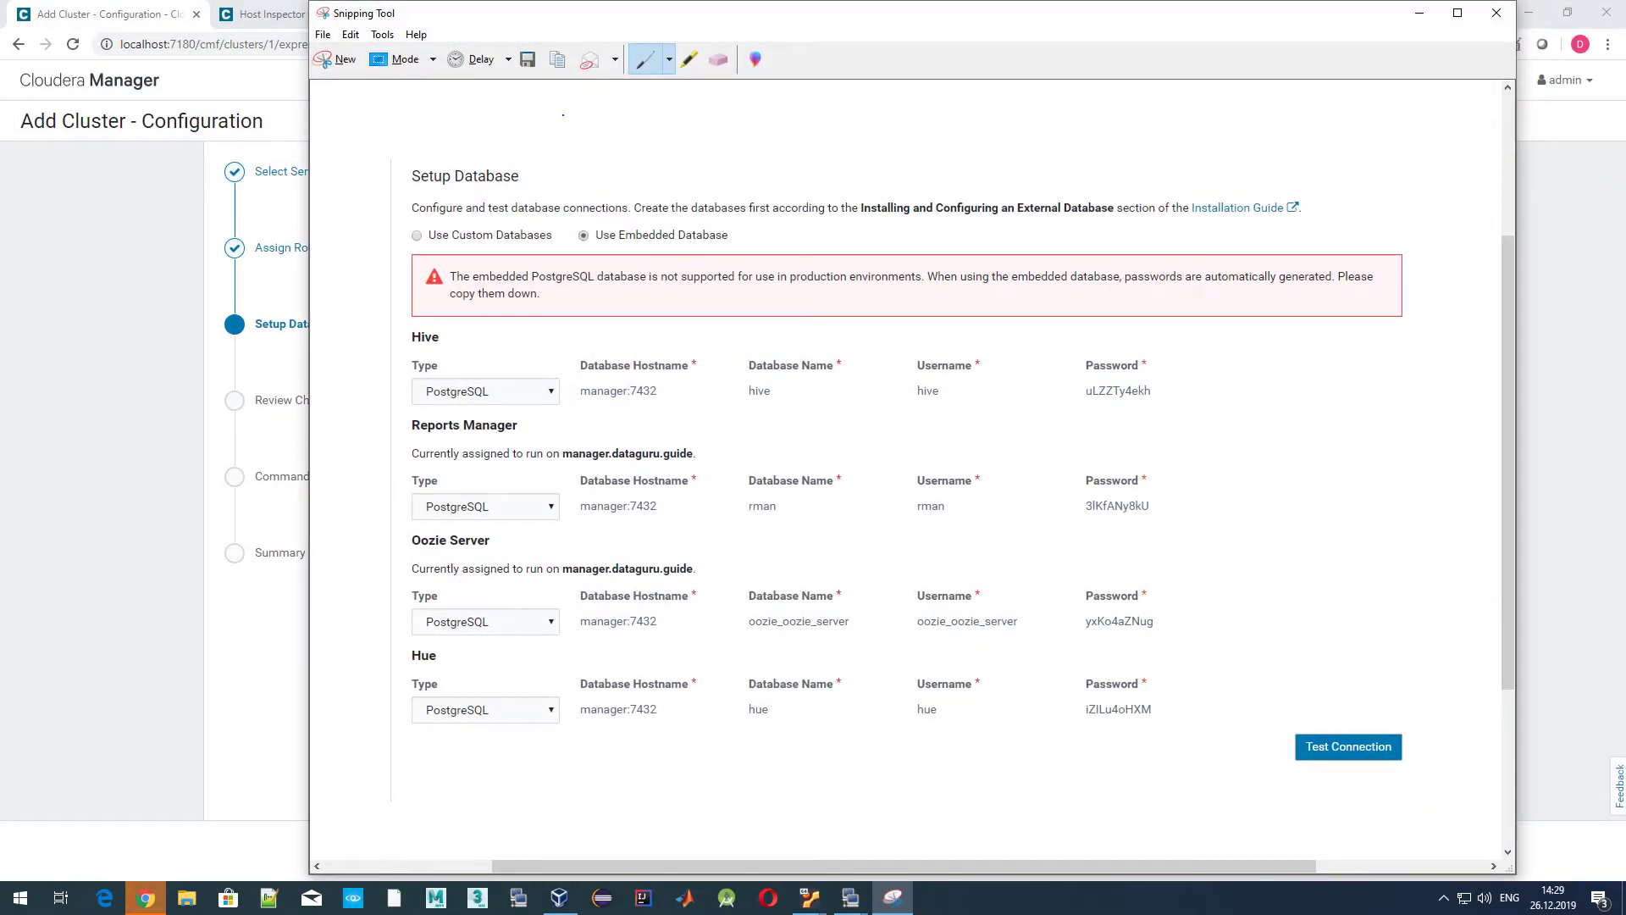
Return to the wizard in Chrome, test the embedded database connections and continue to Review Changes.
left_click(298, 697)
left_click(1368, 747)
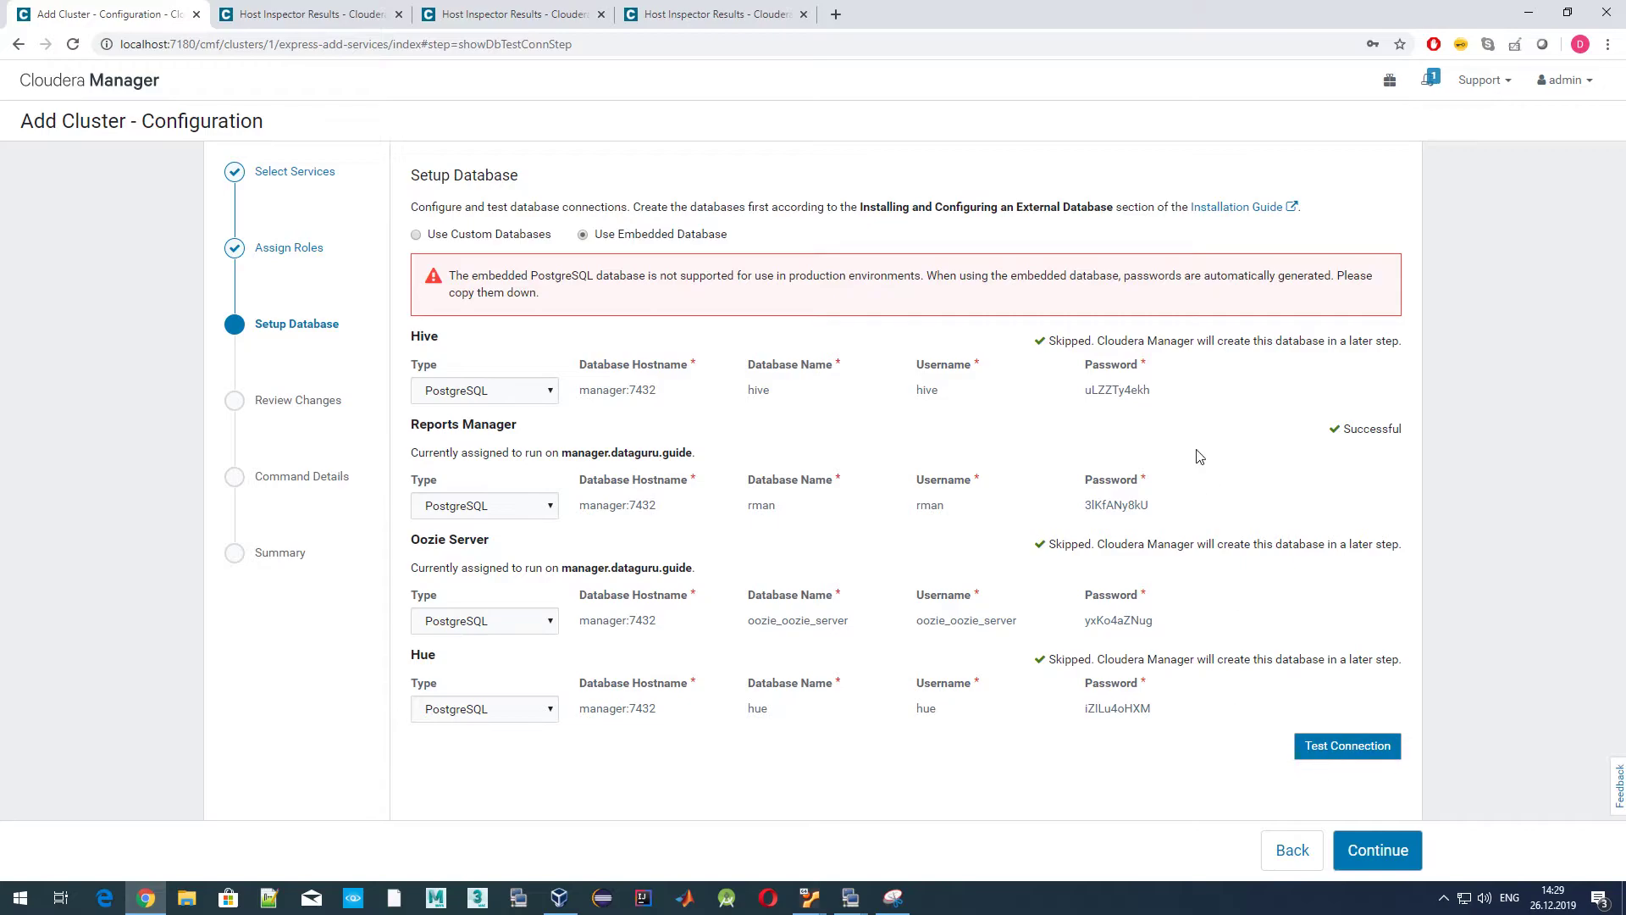
left_click(1378, 850)
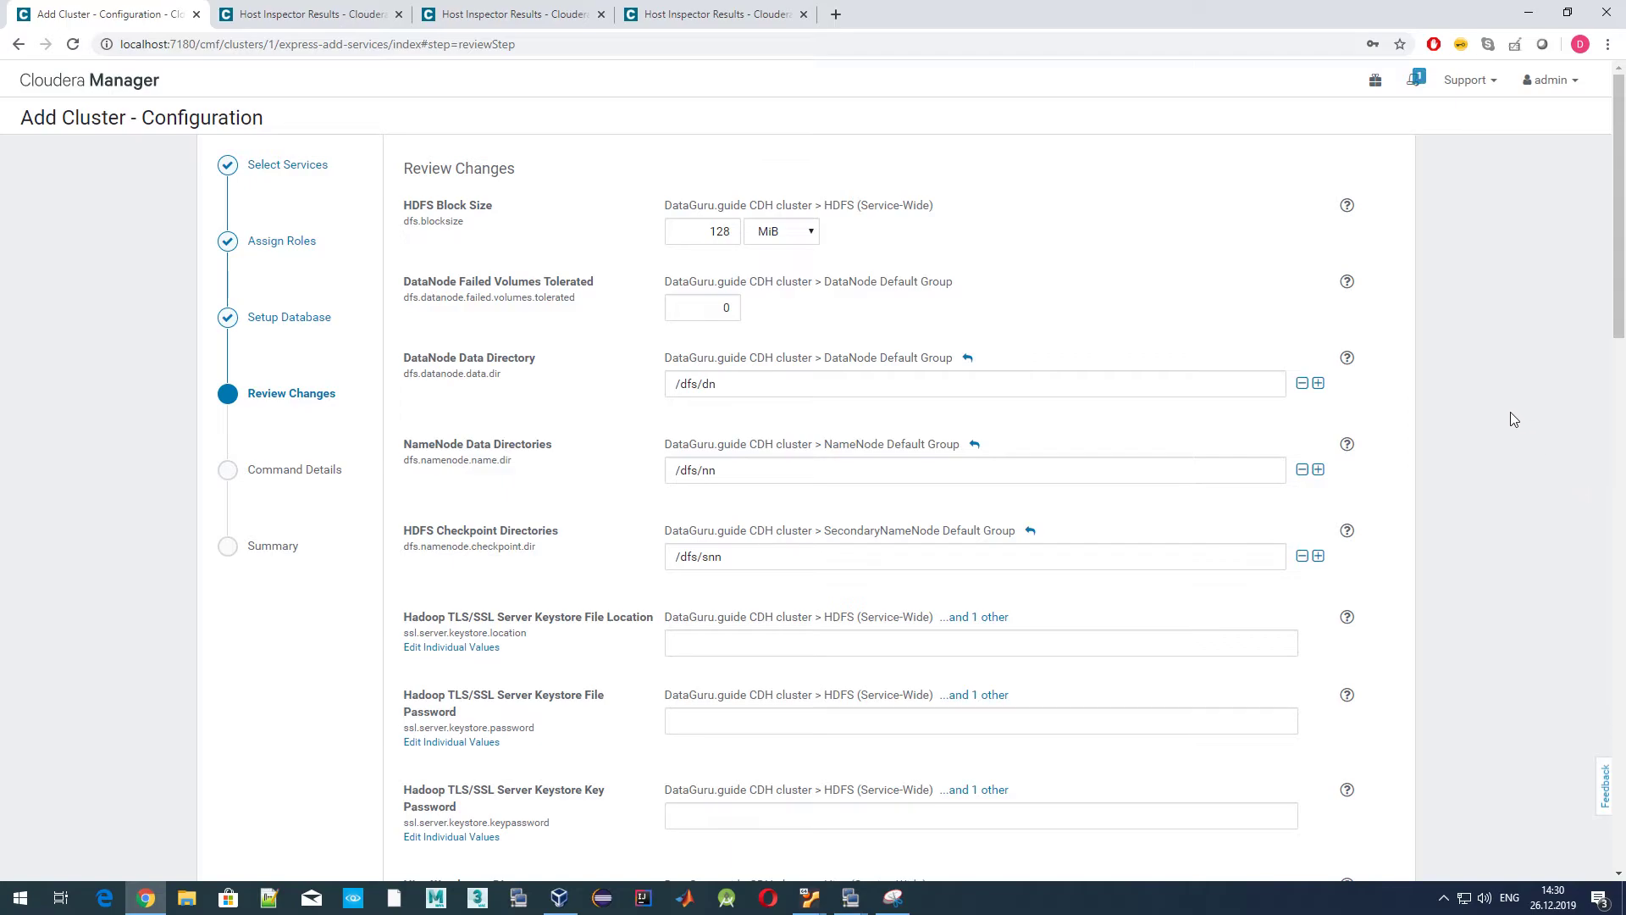
Review the default service configuration values, accept them and start the First Run command.
scroll(1511, 413, "down", 2)
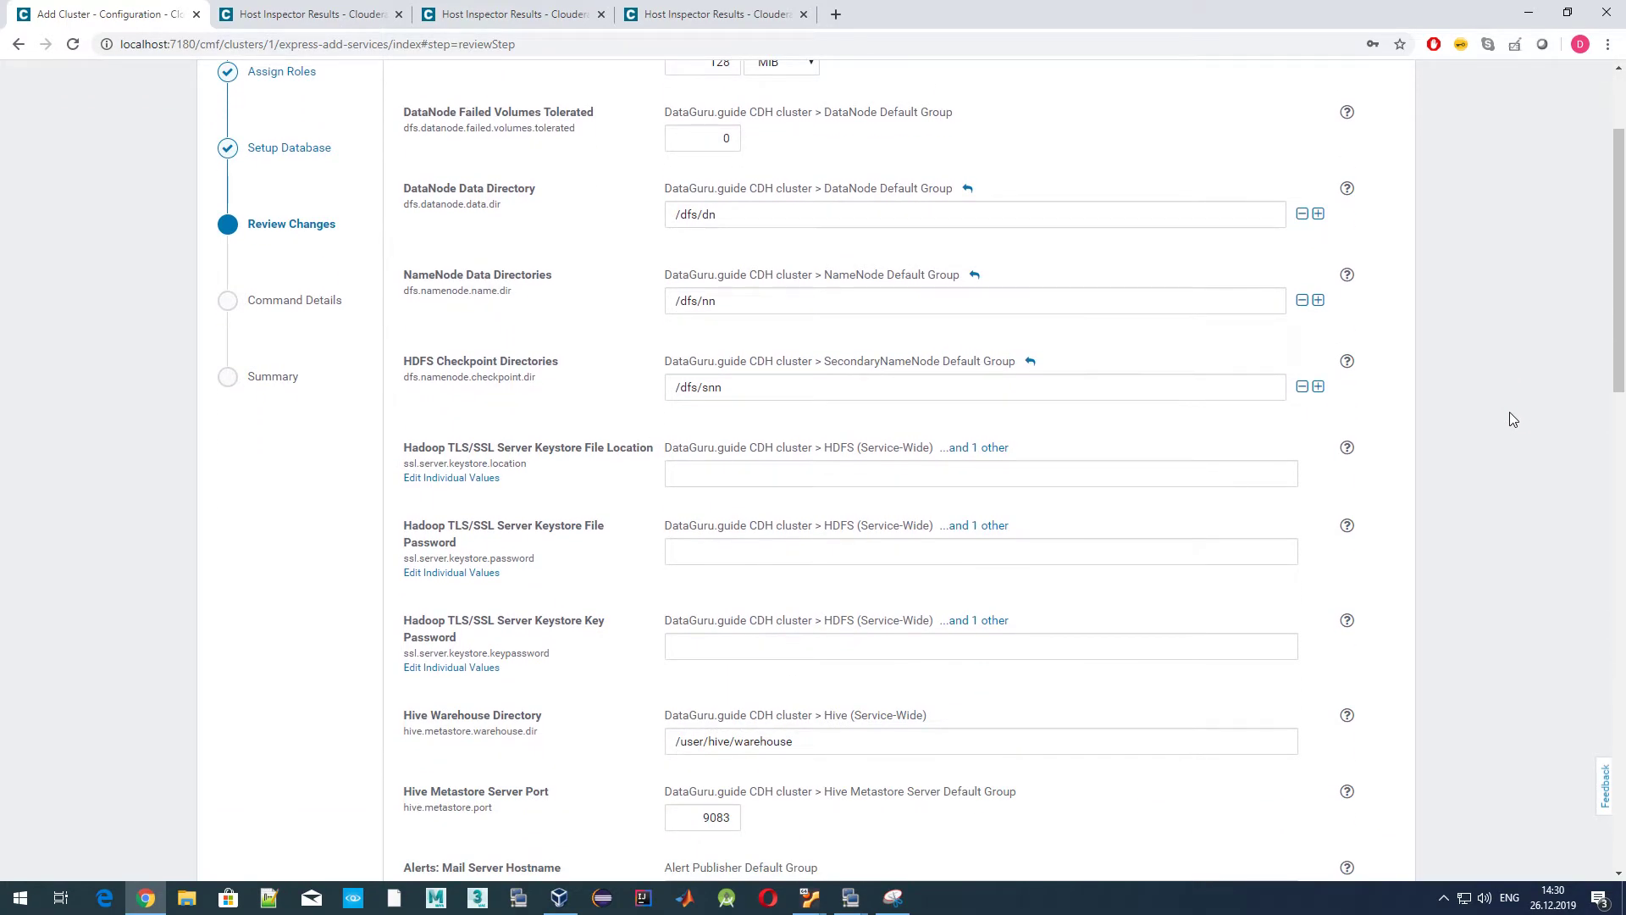
scroll(1509, 413, "down", 7)
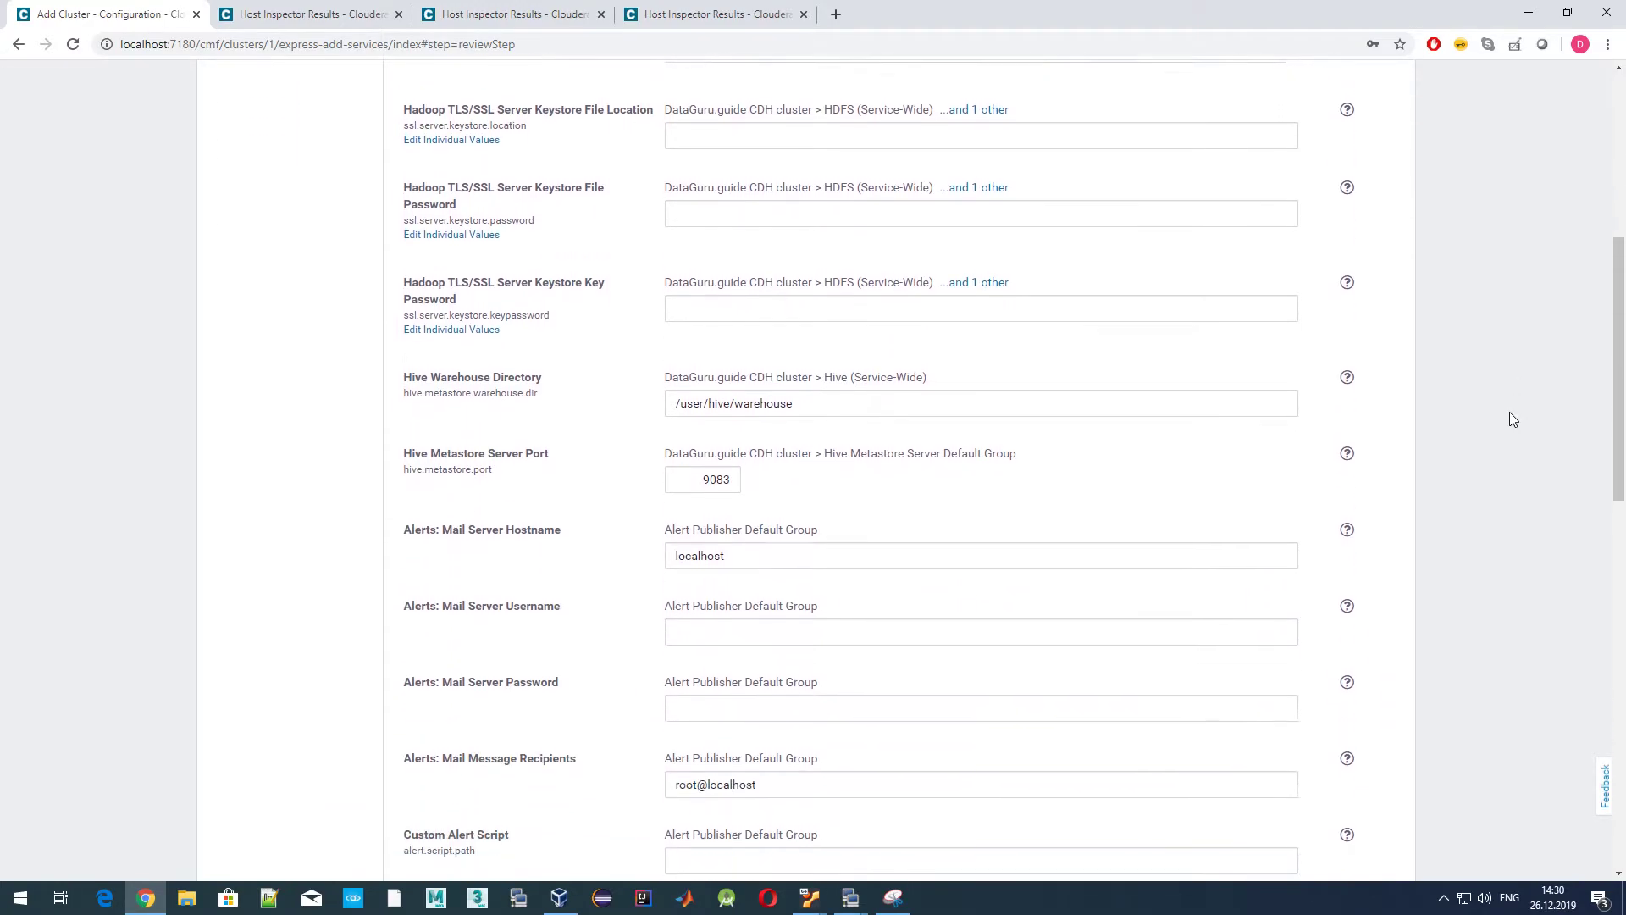
scroll(1509, 412, "down", 10)
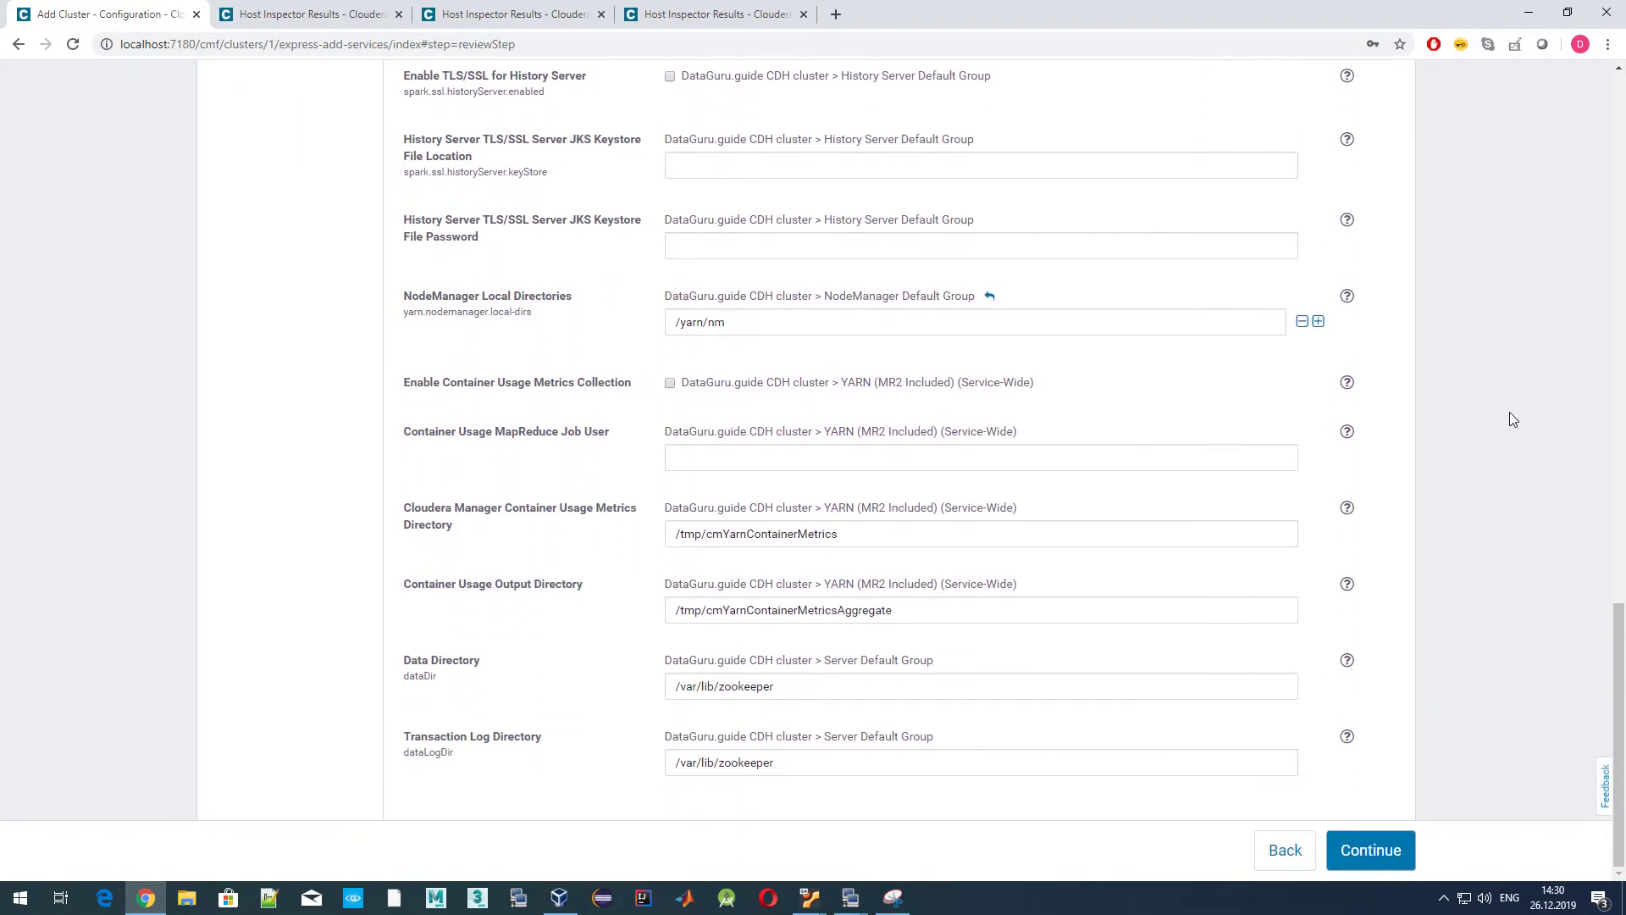
left_click(1373, 851)
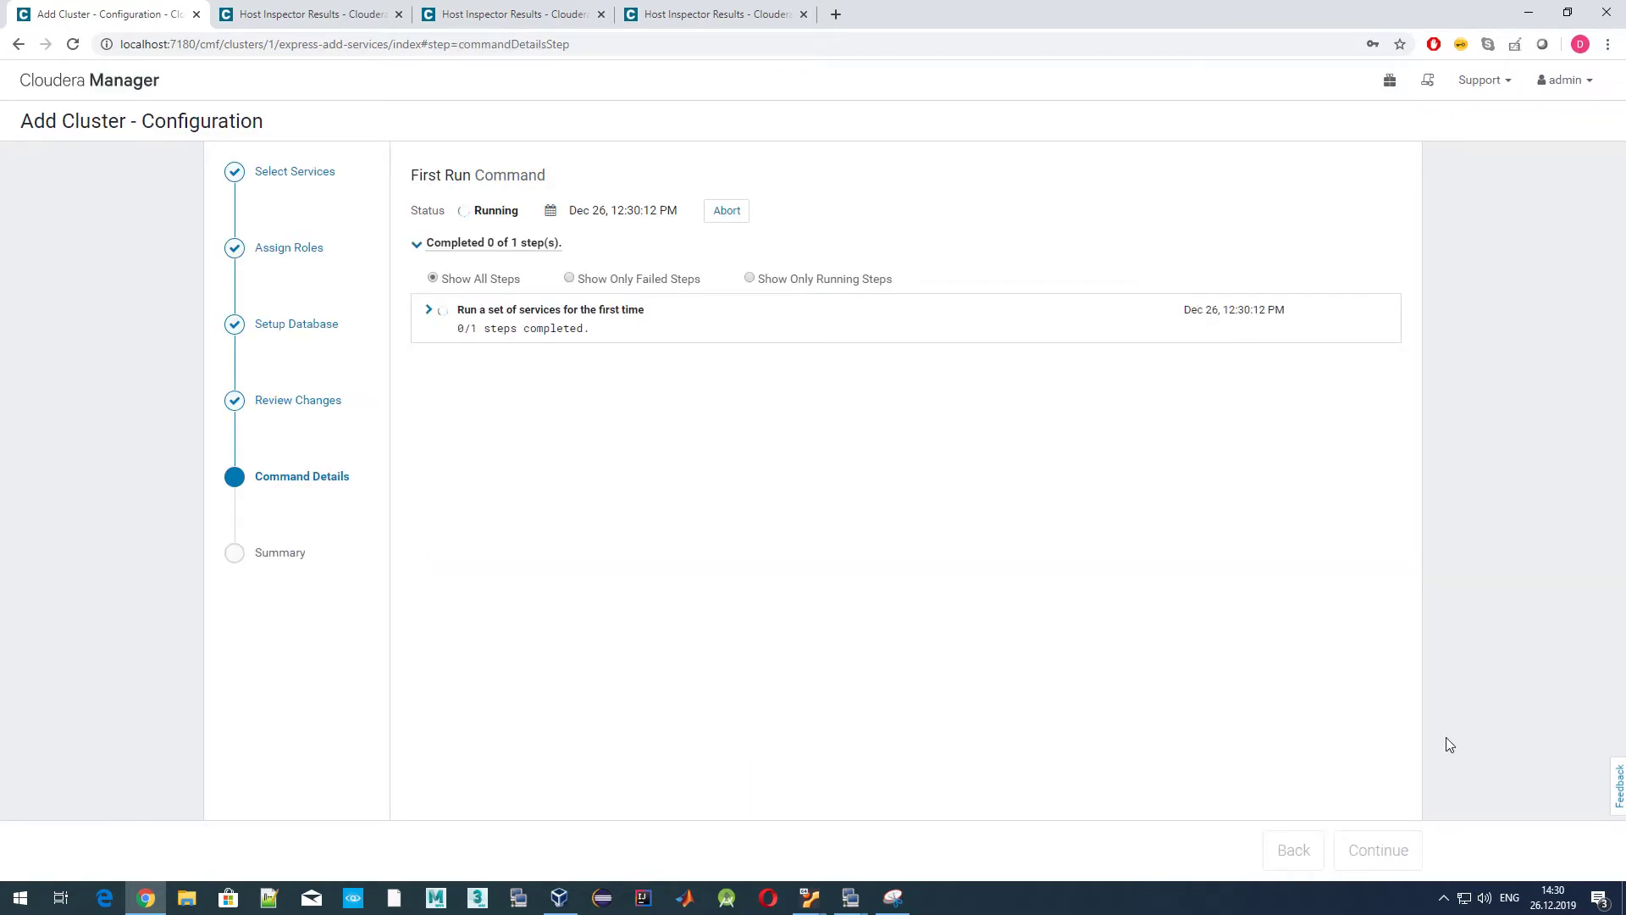
Expand the First Run command through its sequence, the software release check and the 7 parallel steps to follow progress.
left_click(431, 313)
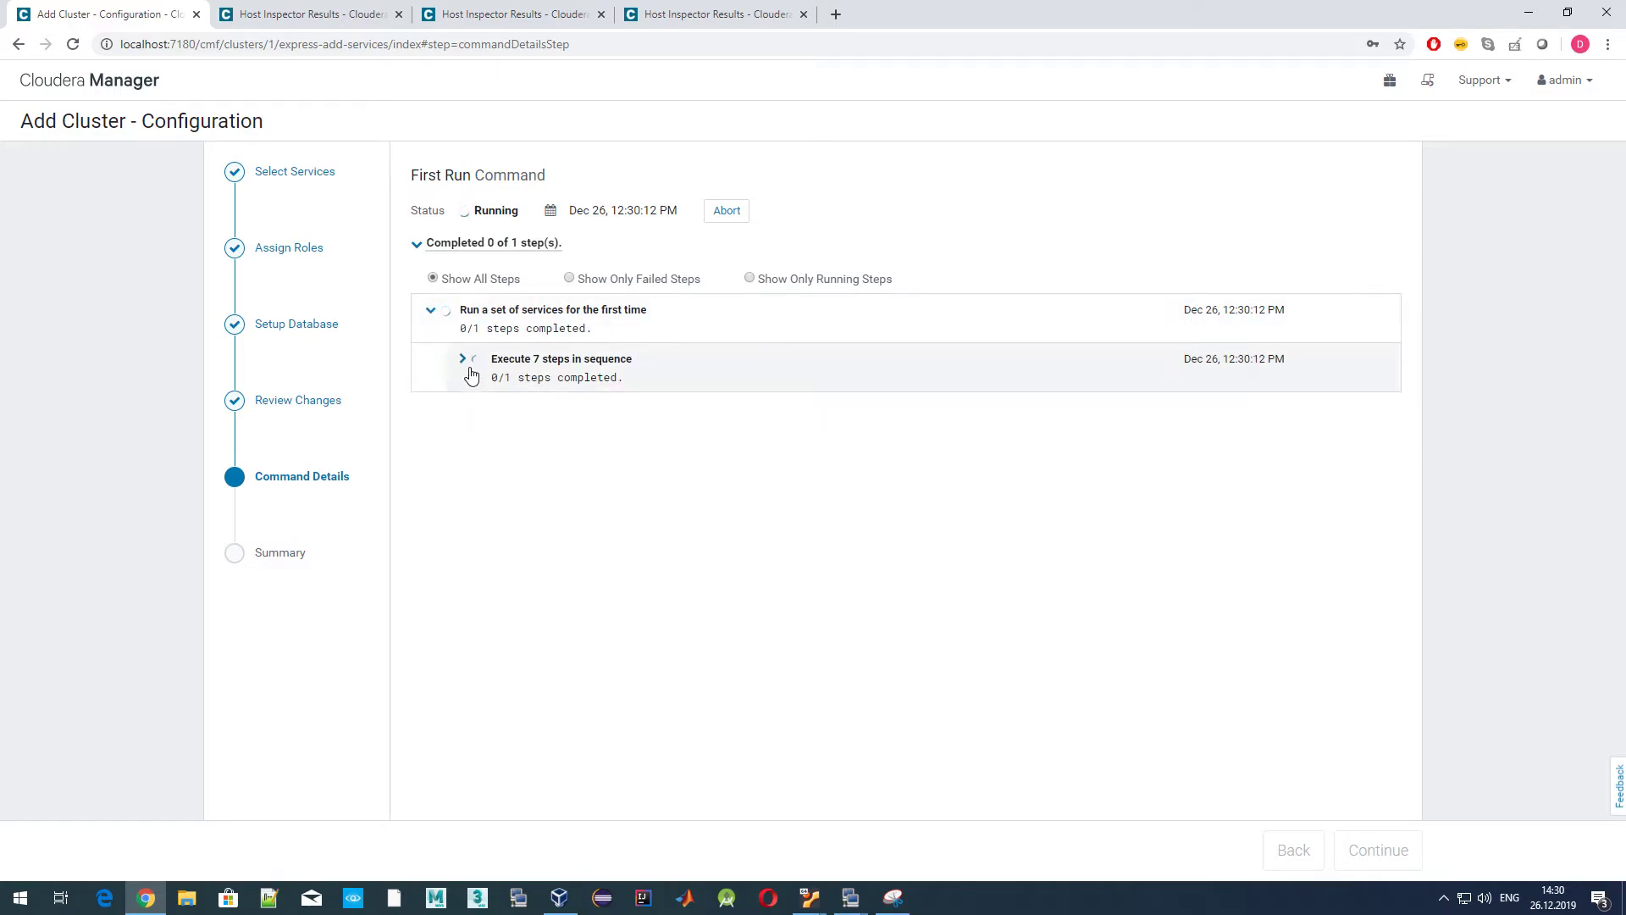
left_click(462, 361)
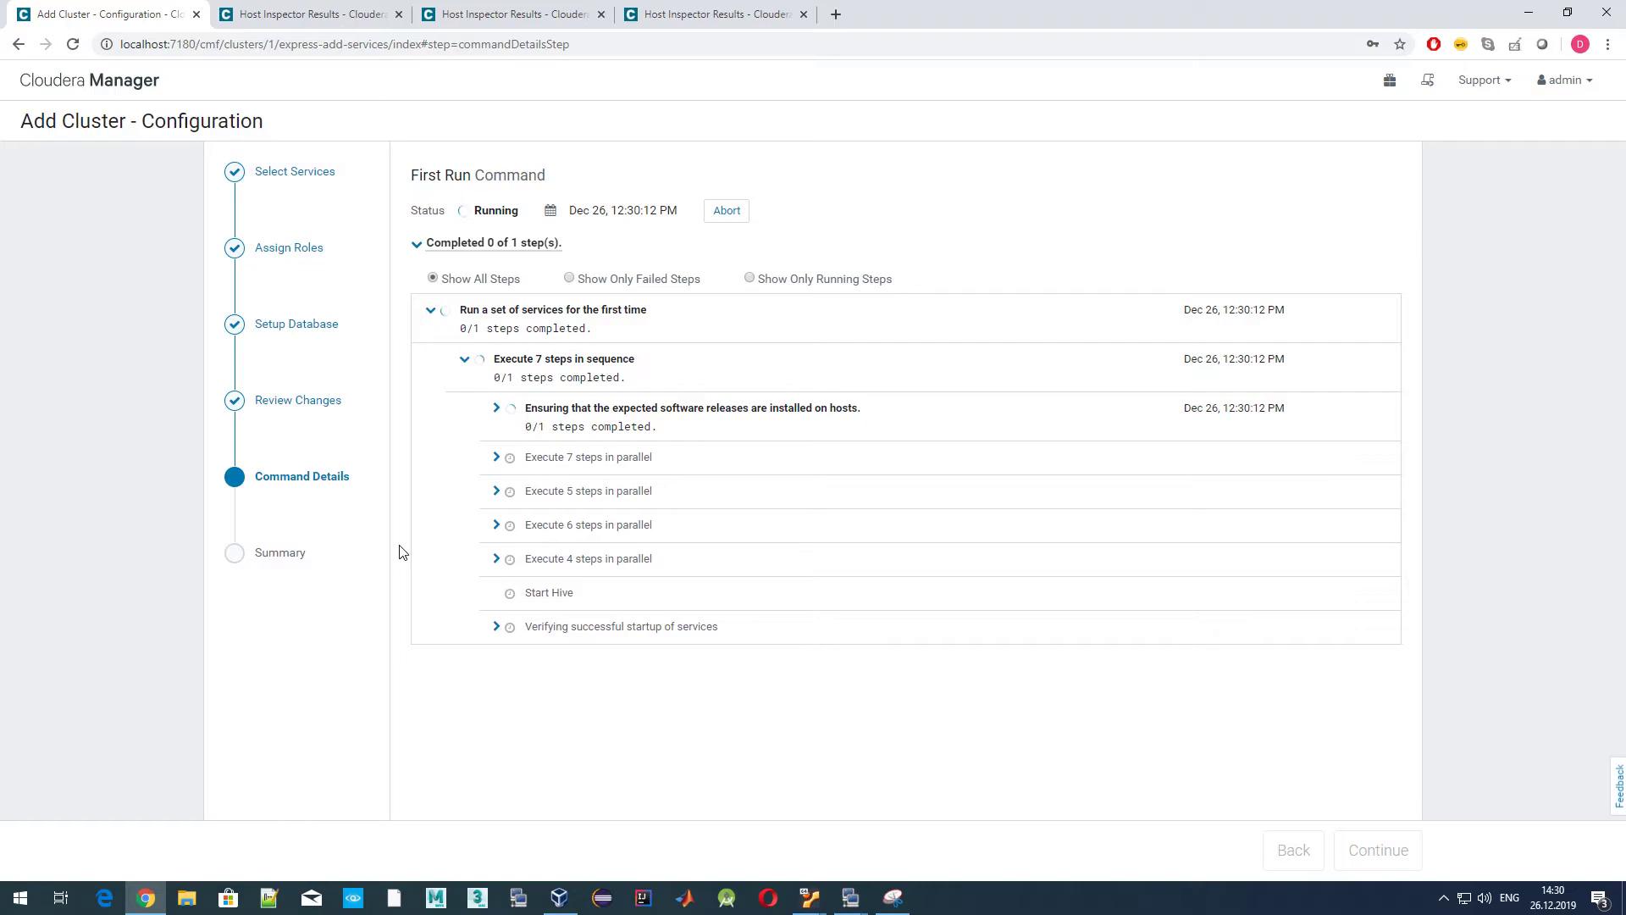
left_click(498, 409)
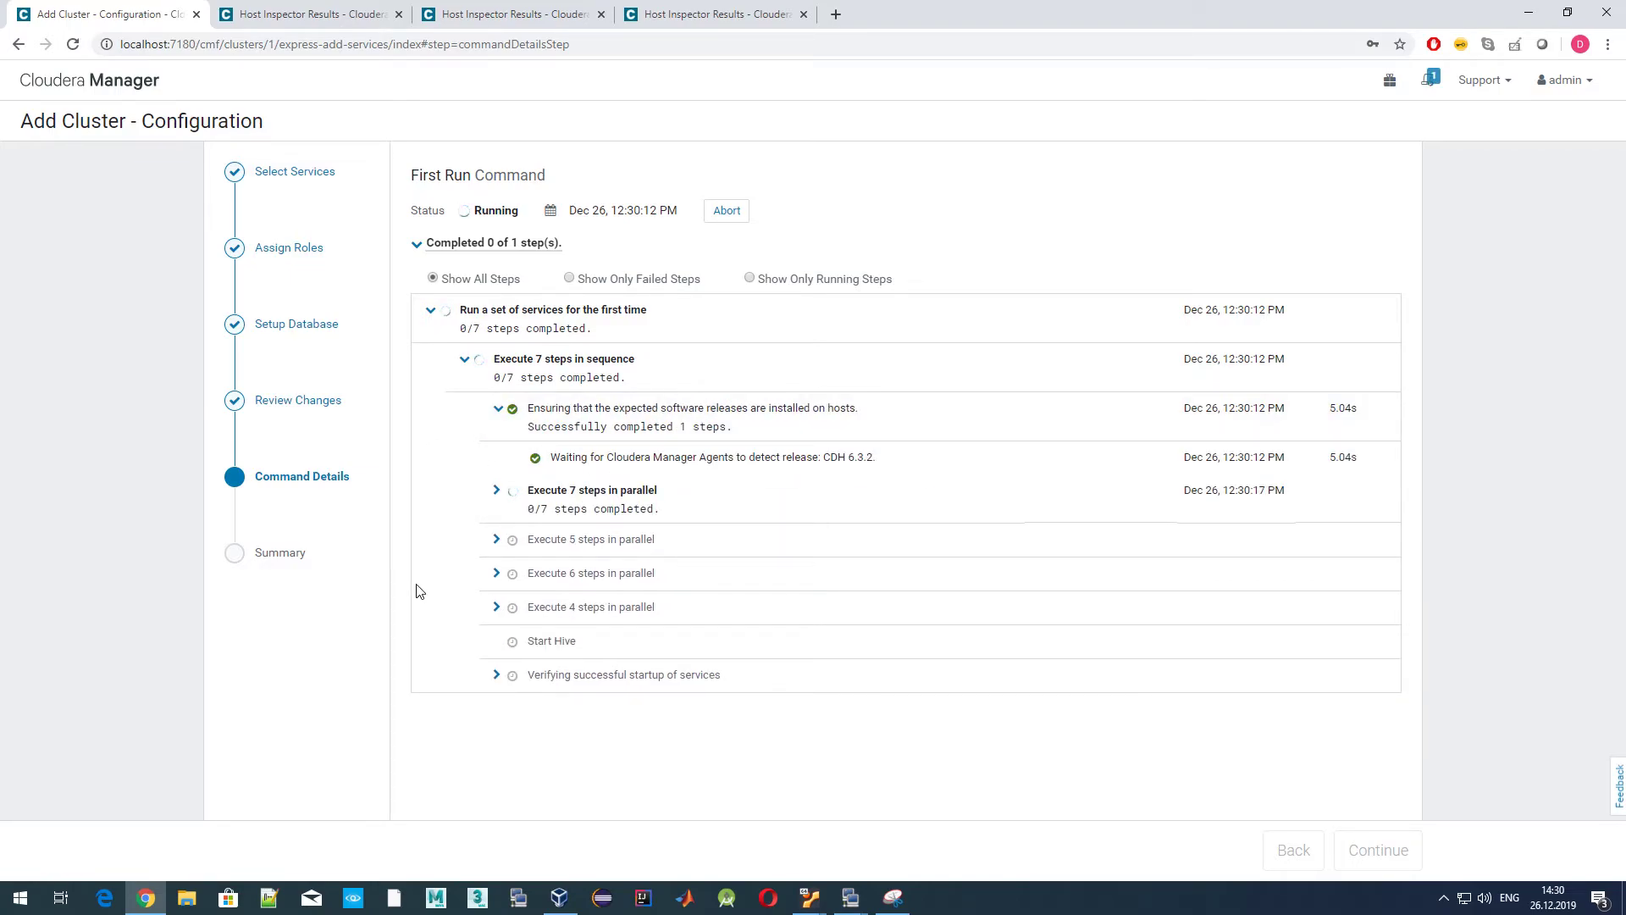
left_click(496, 491)
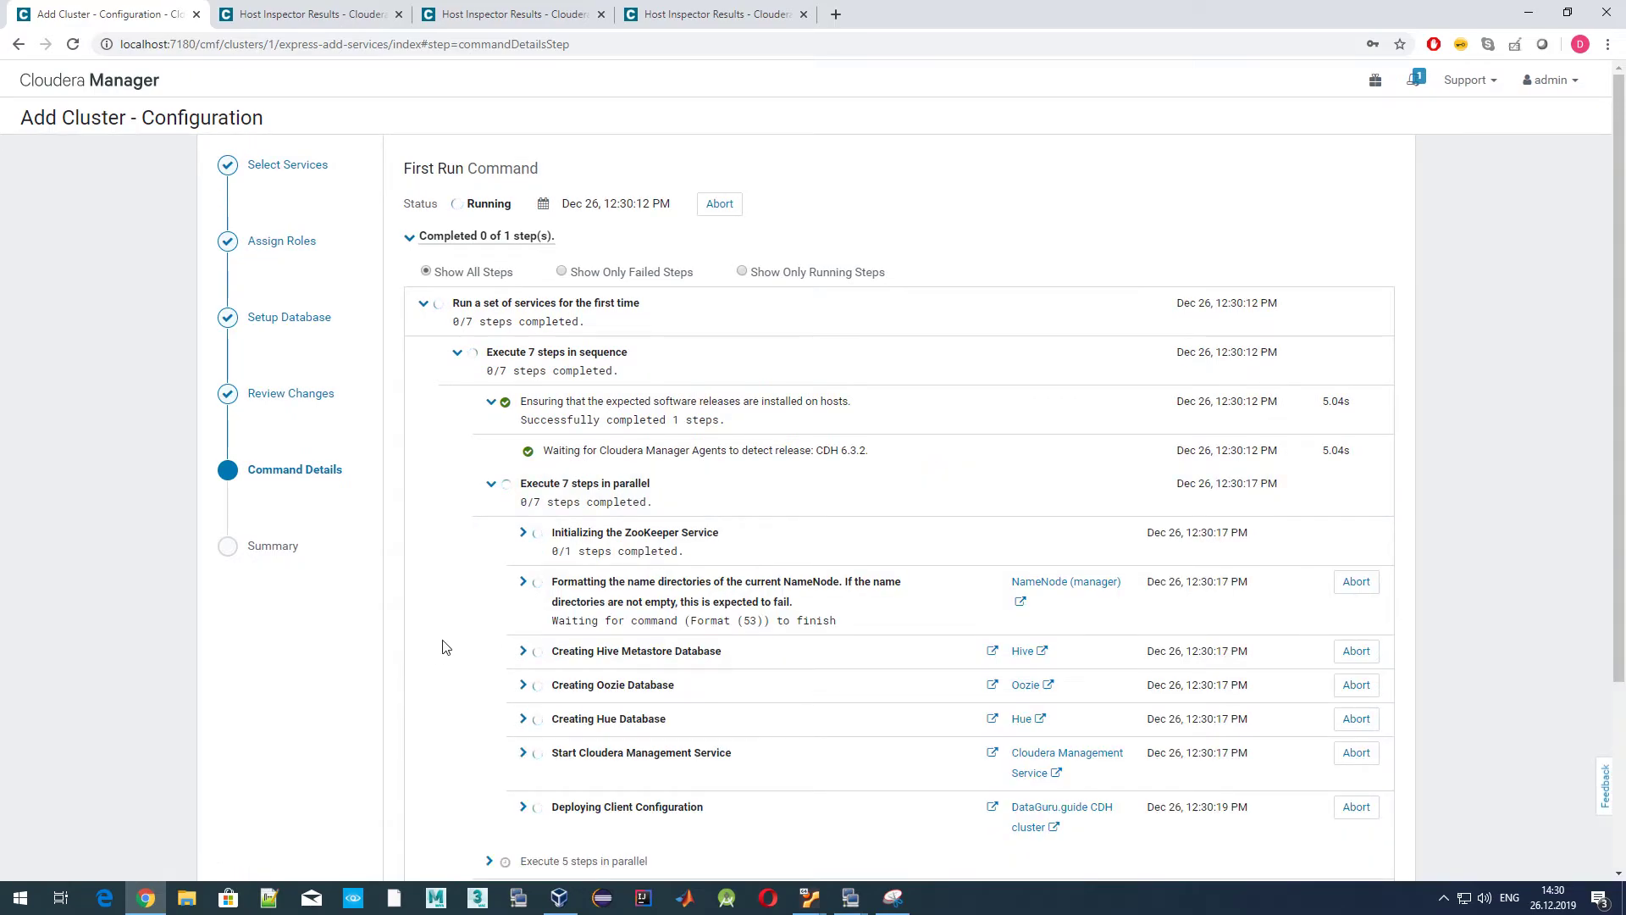
scroll(447, 648, "down", 3)
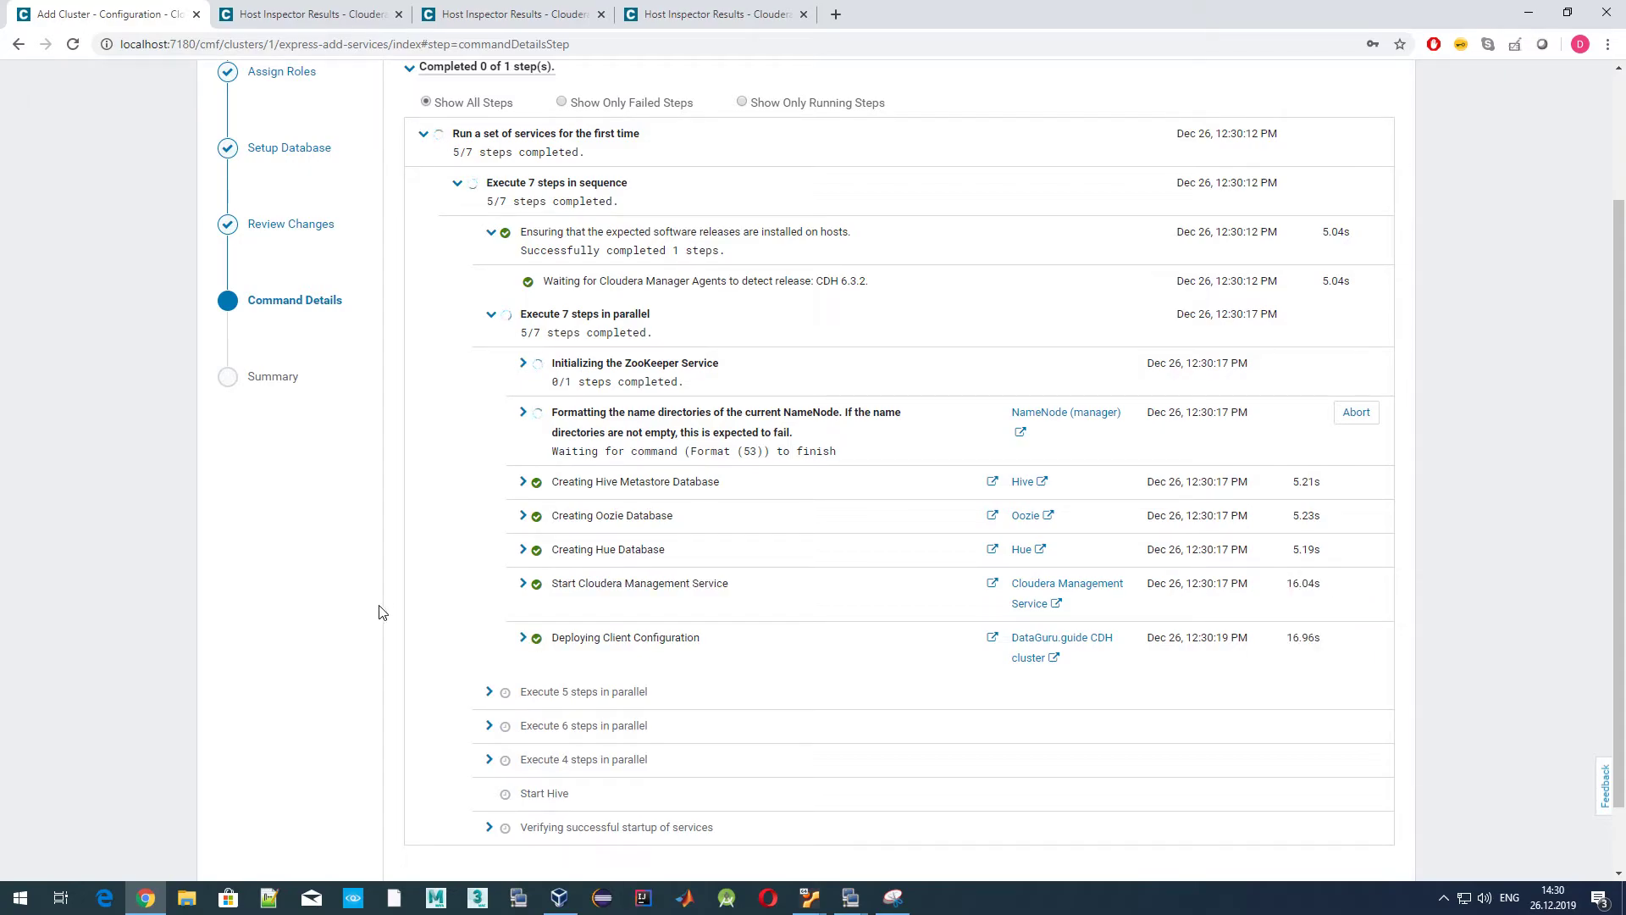
scroll(424, 608, "down", 1)
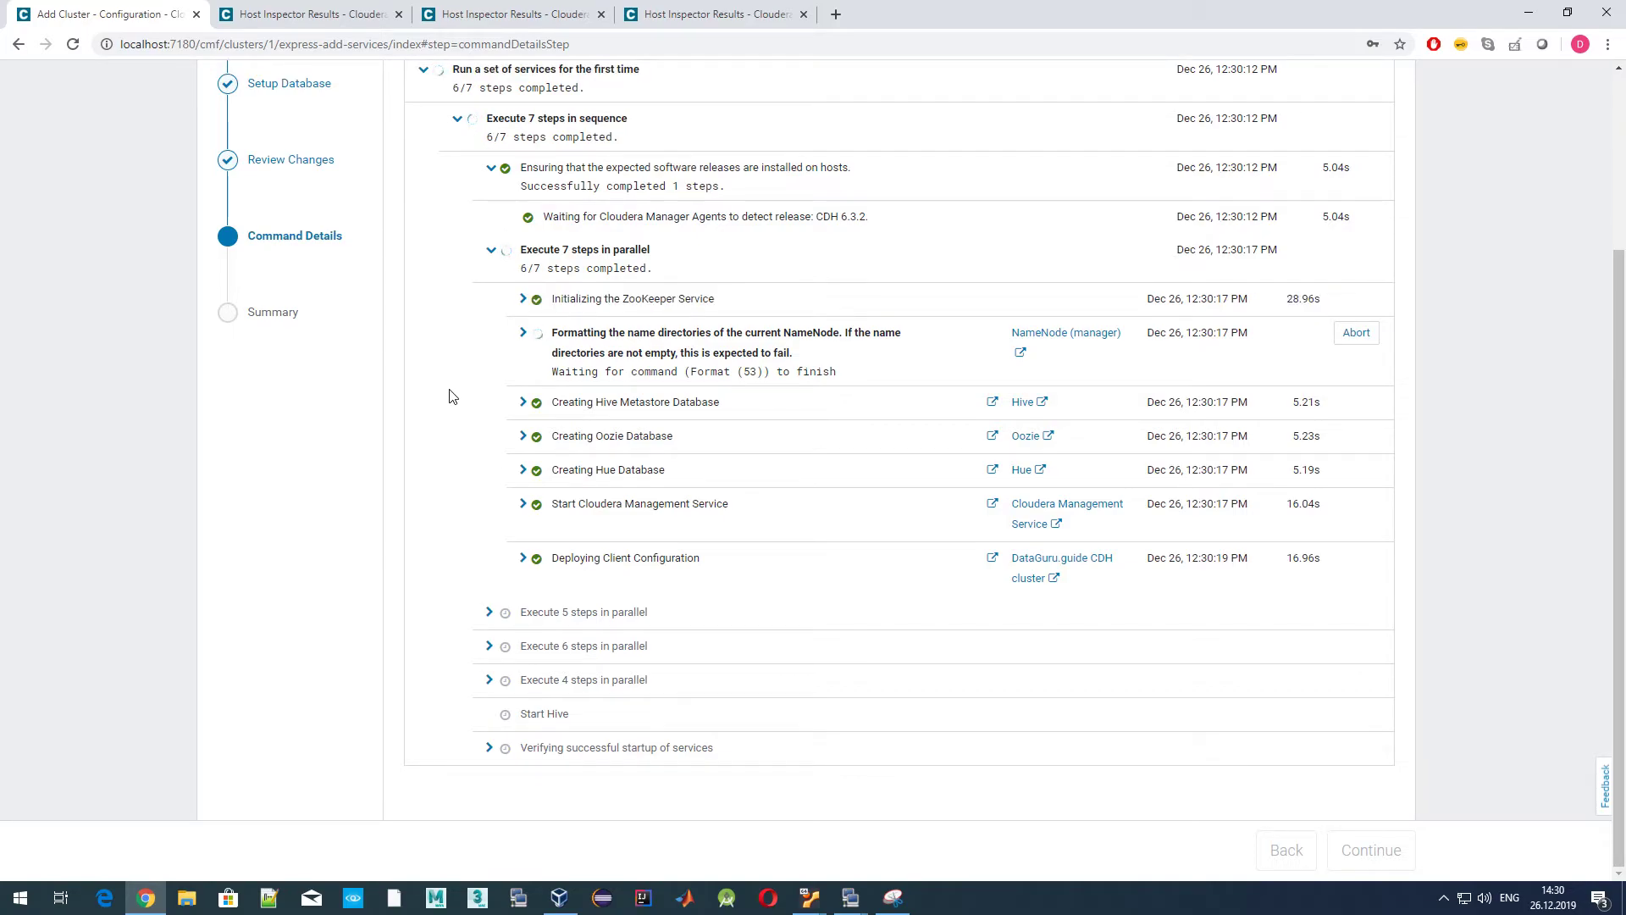
Inspect the output of the NameNode Format command and preview the substeps of the pending group of 5 parallel steps.
left_click(523, 334)
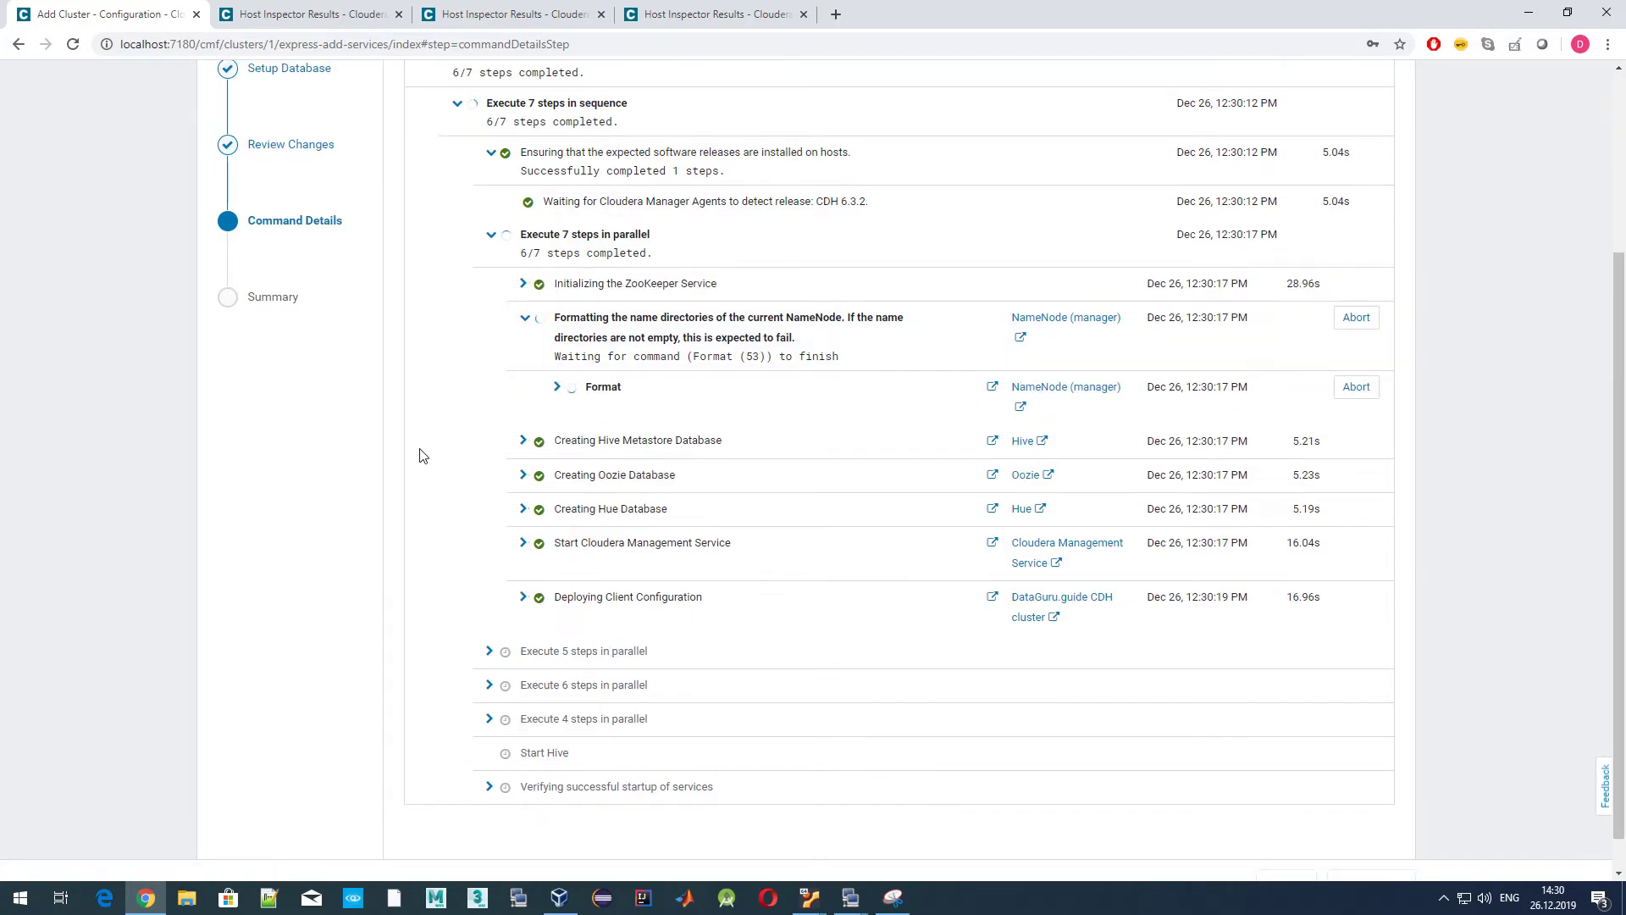
left_click(557, 386)
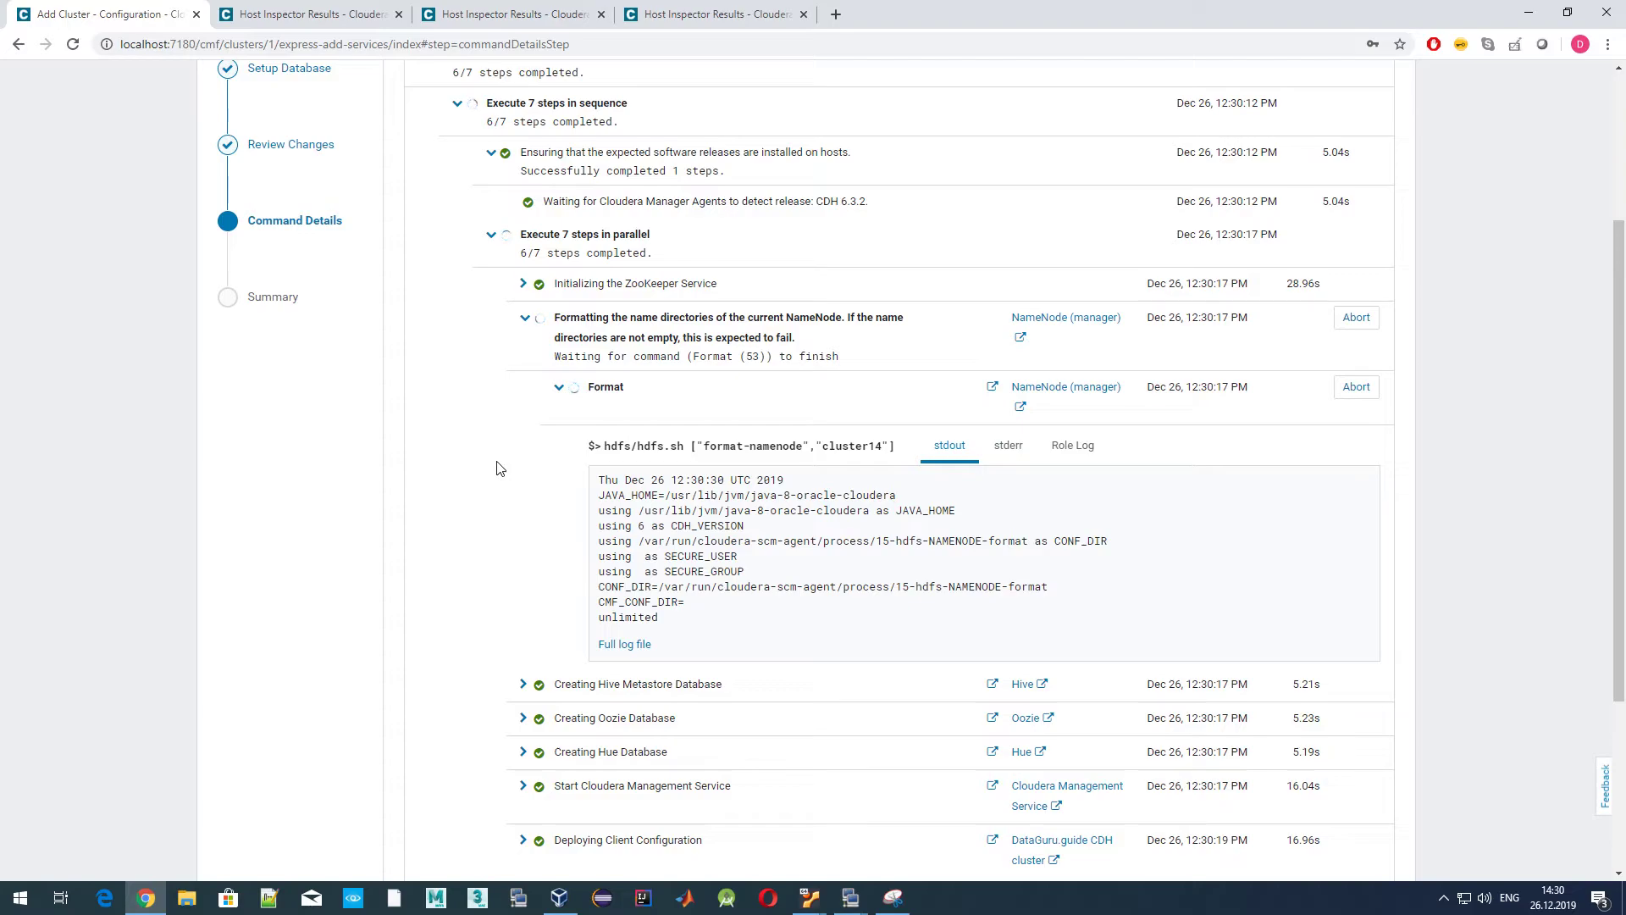
left_click(559, 391)
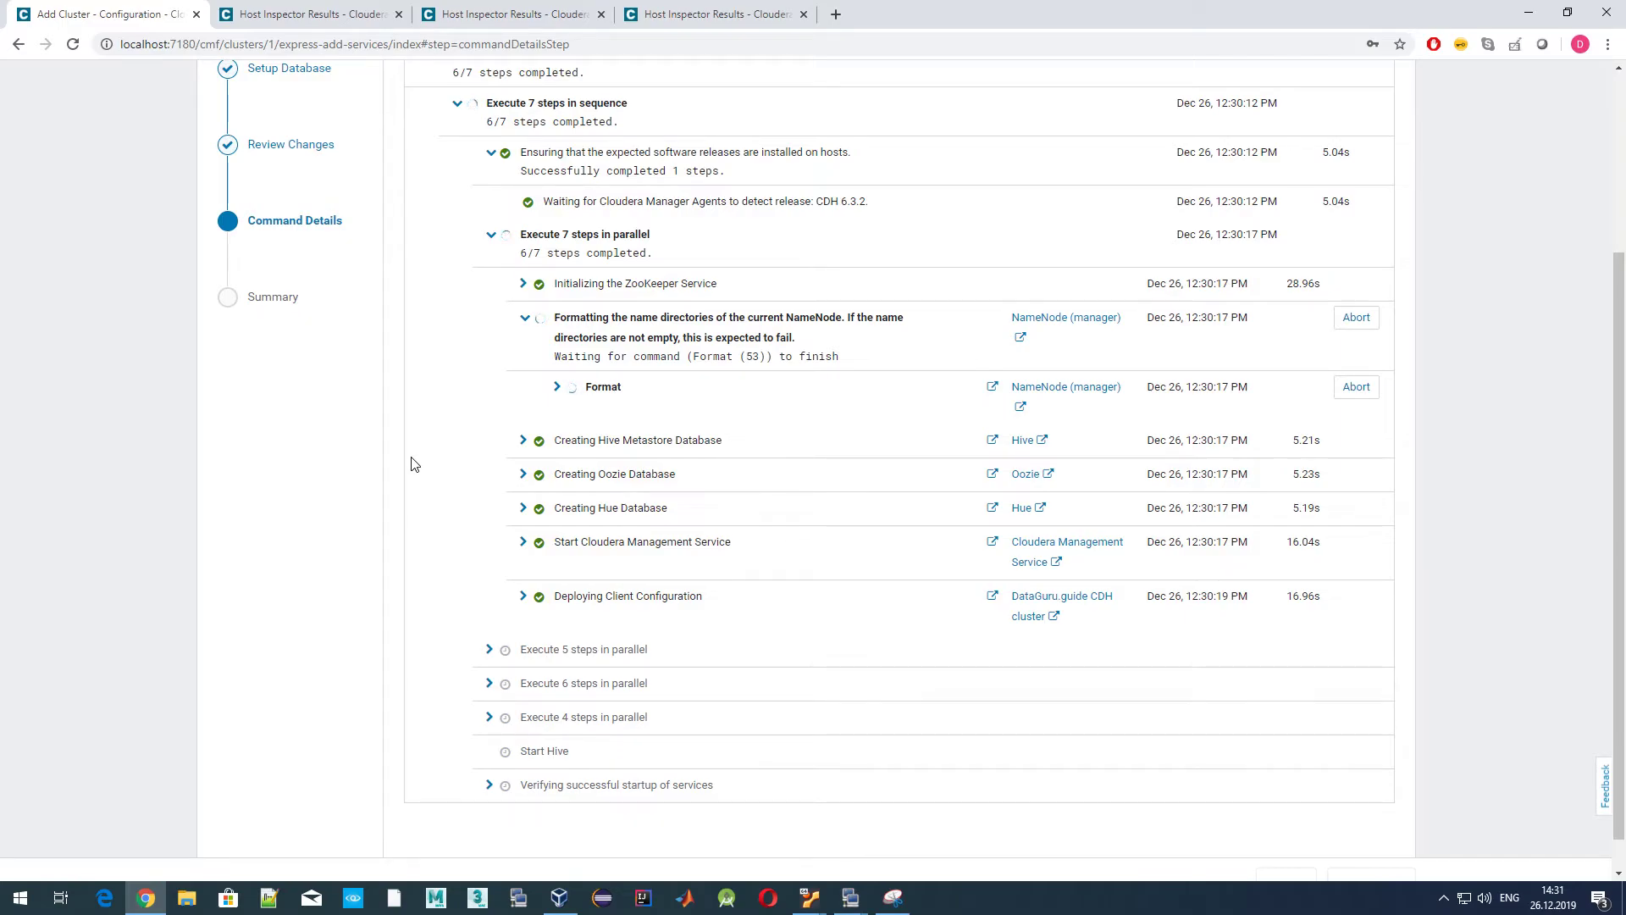
scroll(423, 508, "down", 1)
left_click(489, 613)
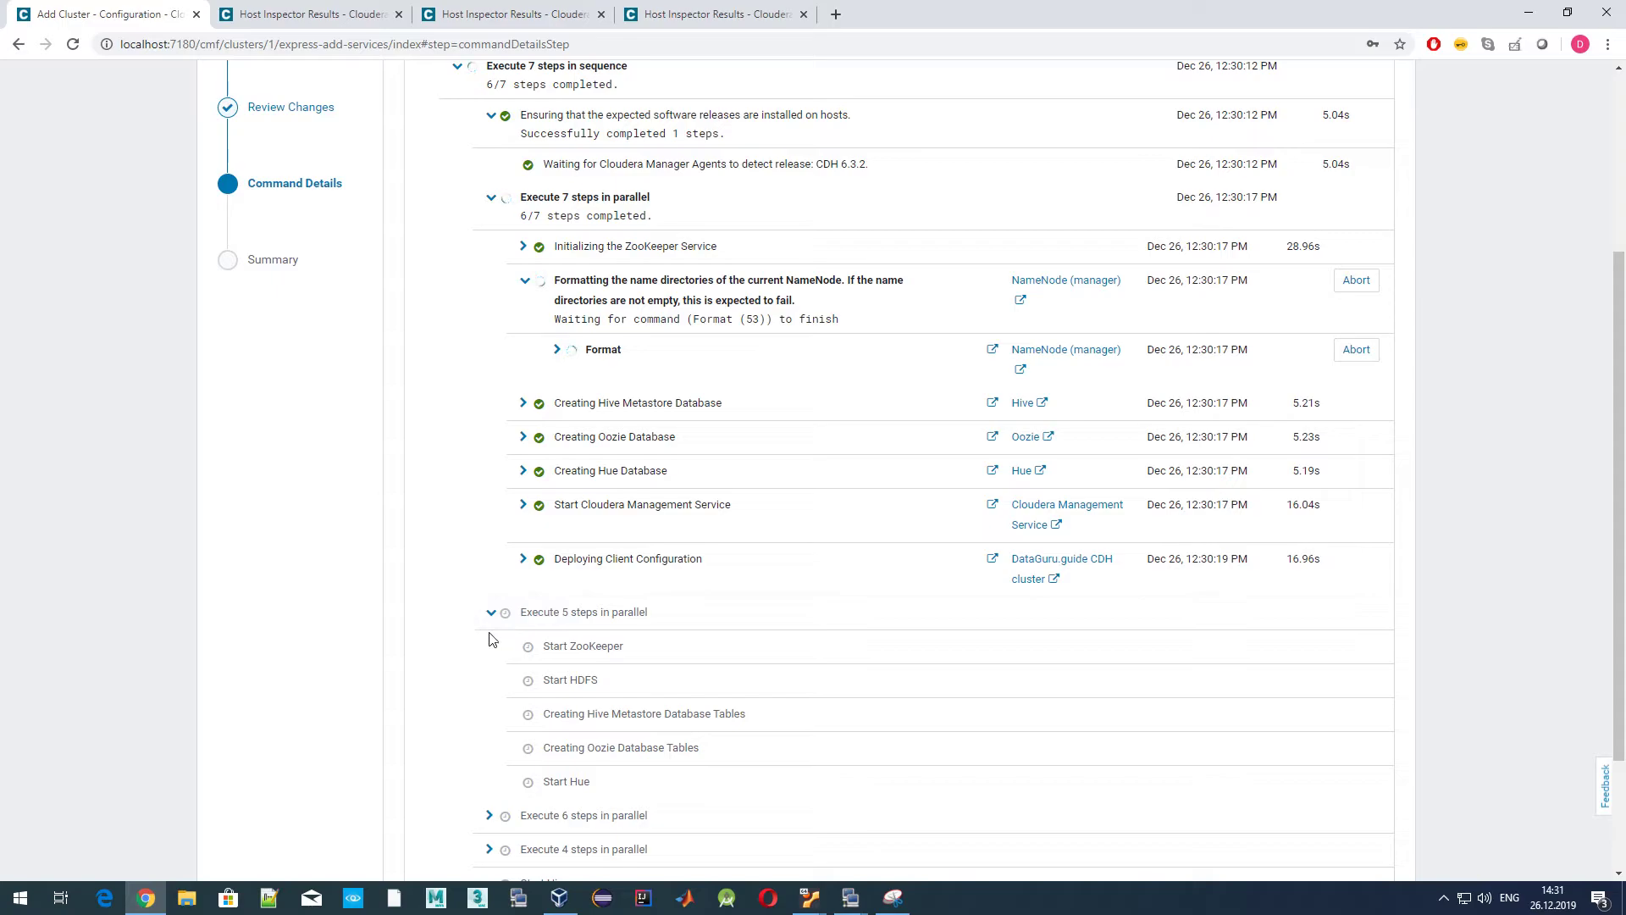
left_click(491, 615)
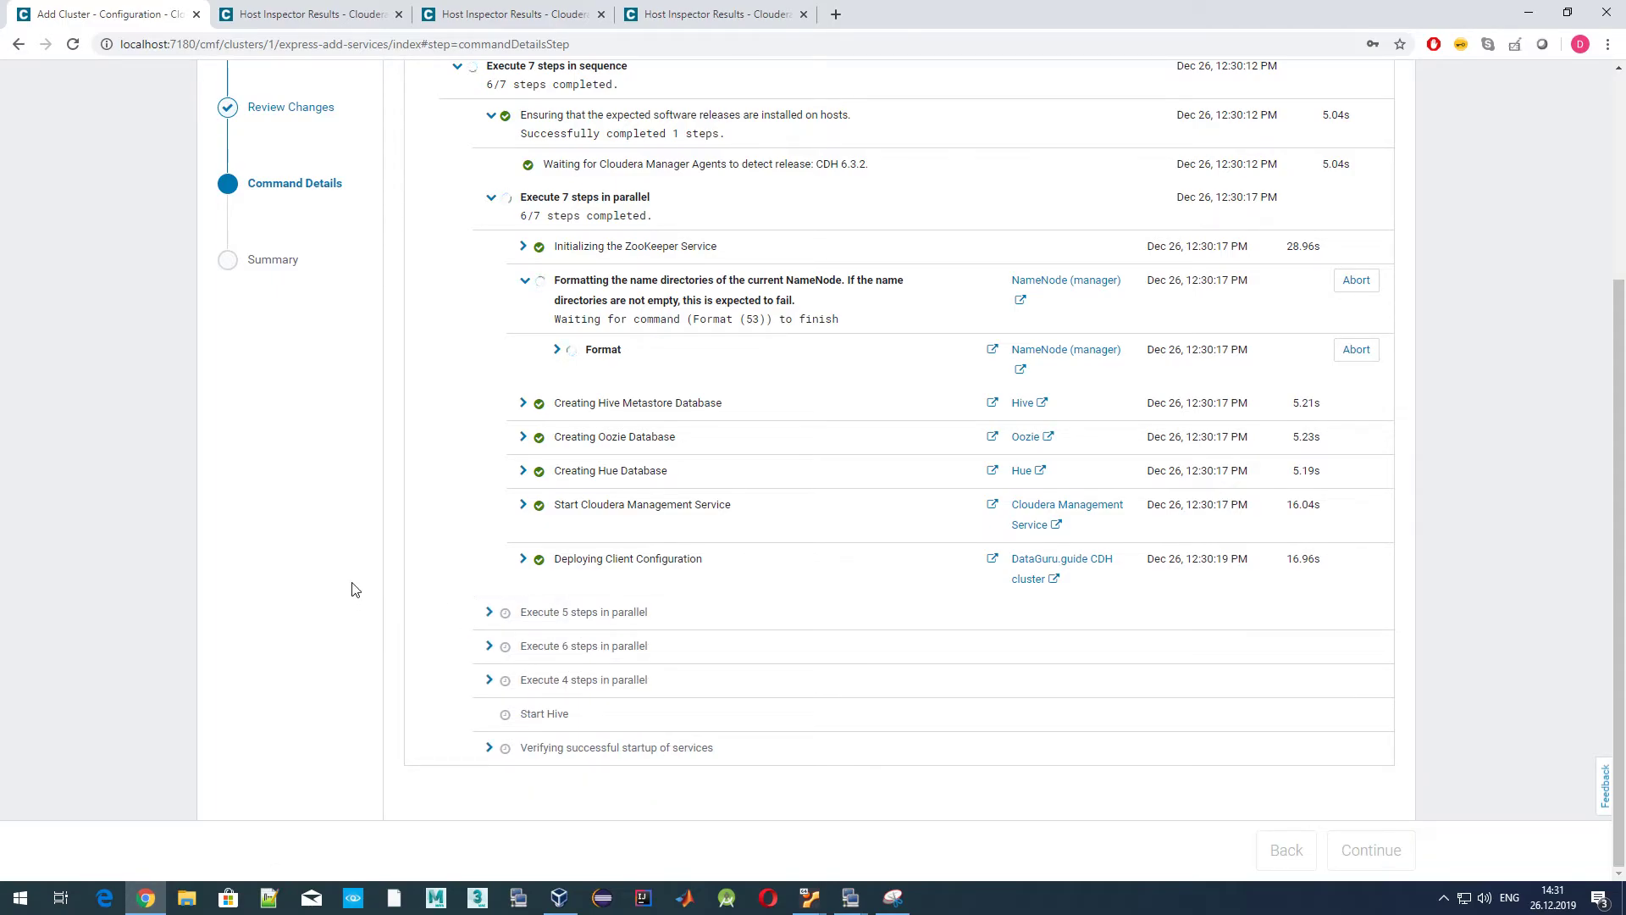
Collapse the completed release check and 7-step groups, and expand the running group of 5 parallel steps.
scroll(403, 566, "up", 2)
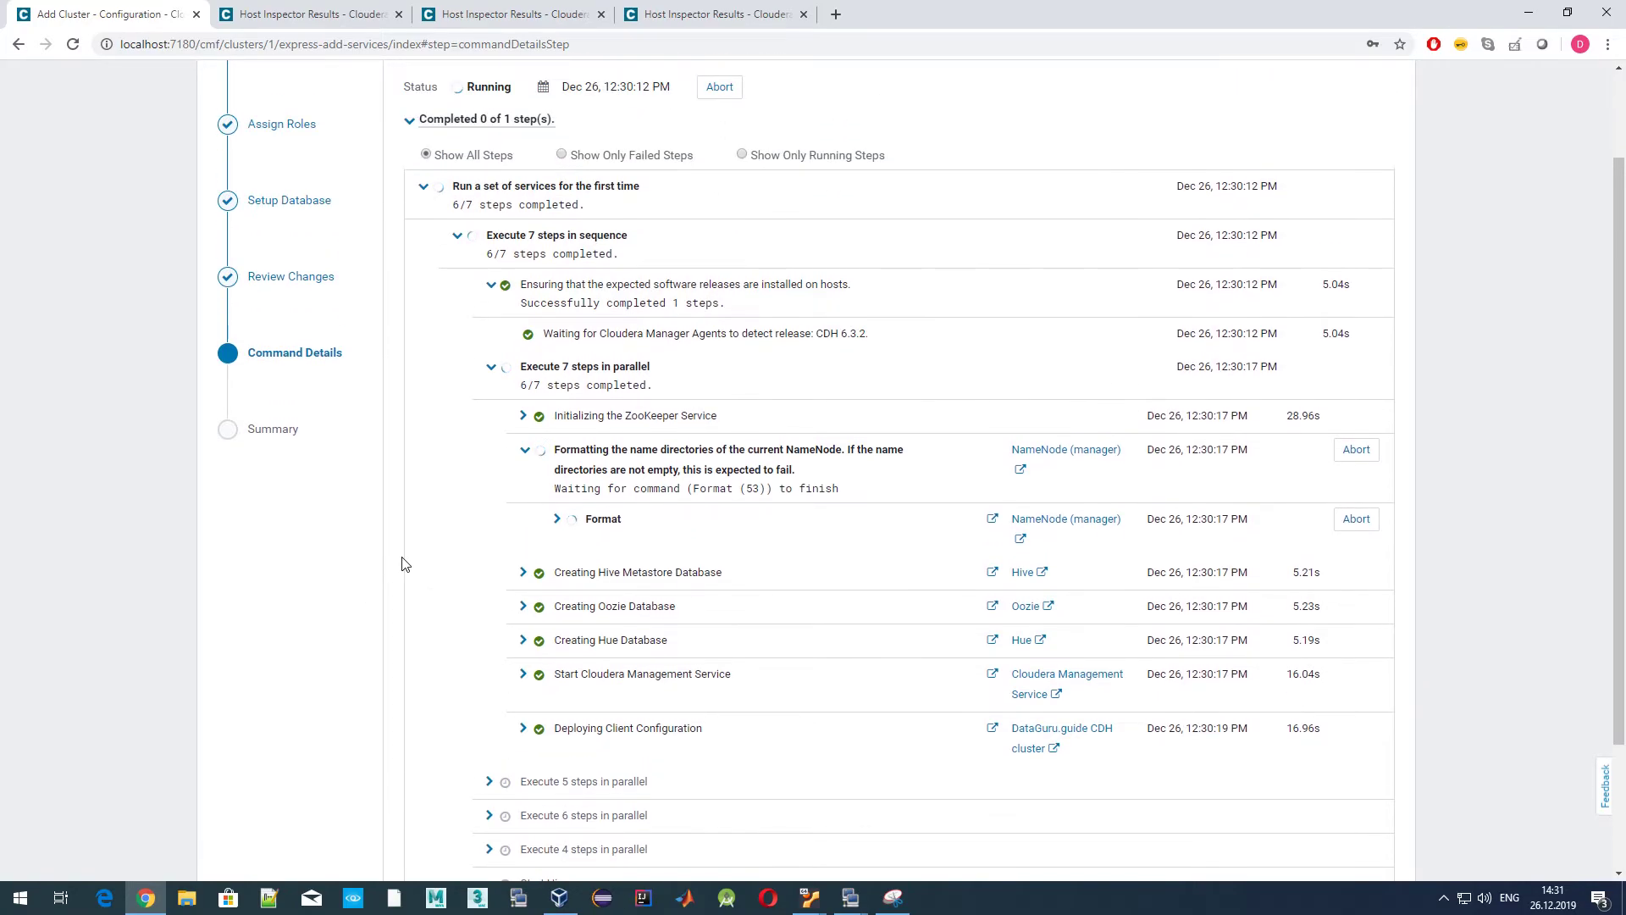
scroll(414, 569, "up", 1)
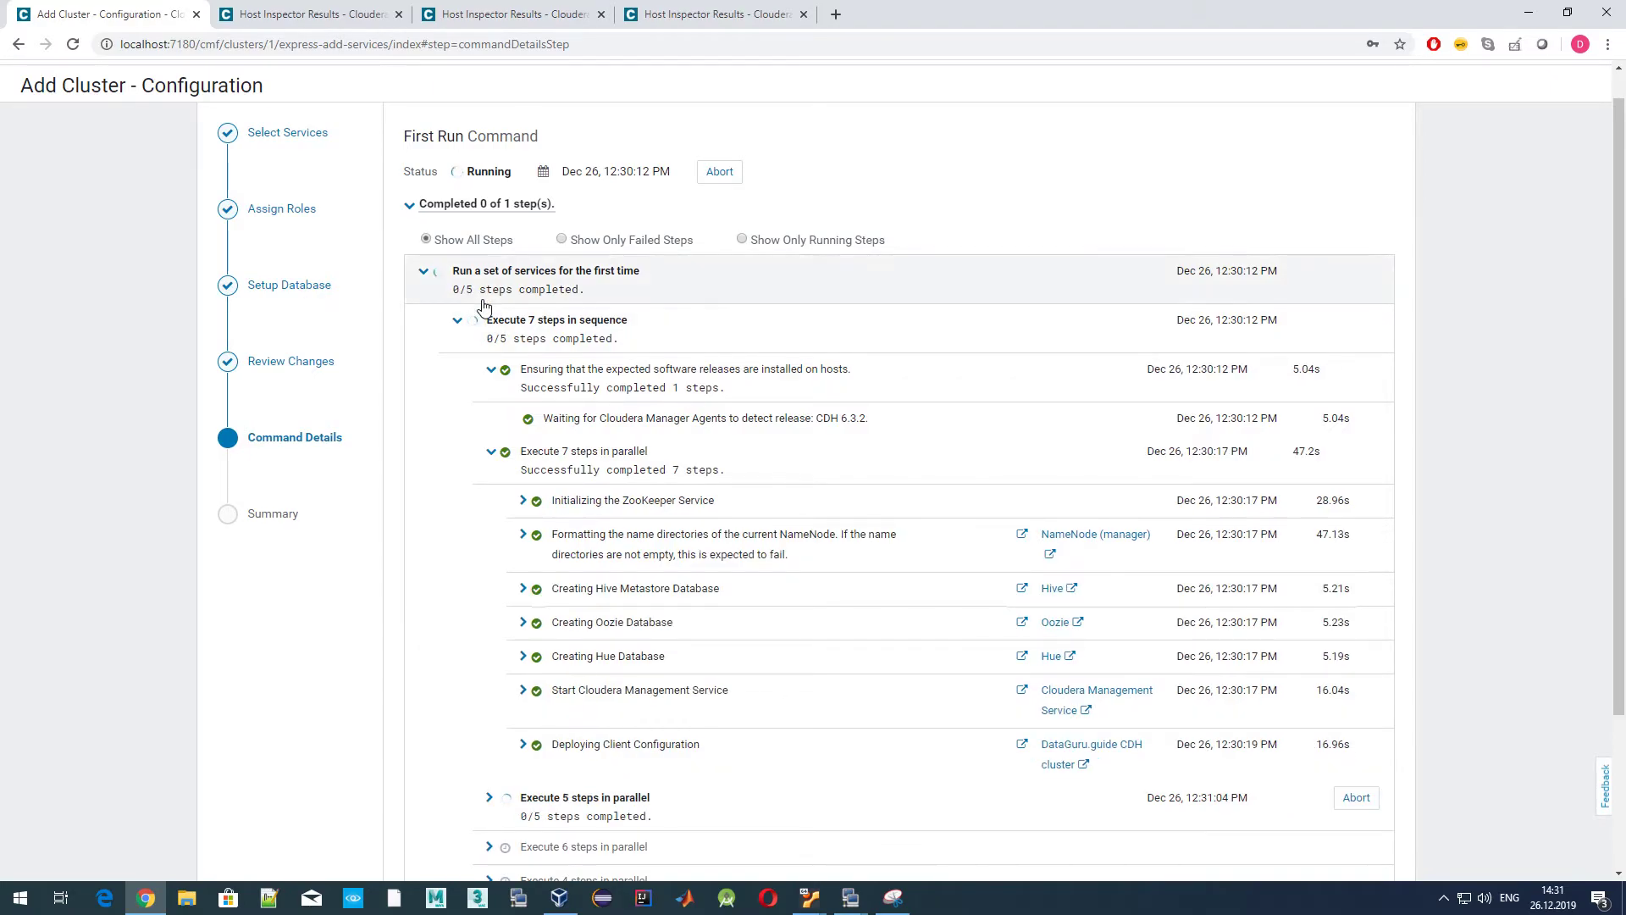
left_click(492, 372)
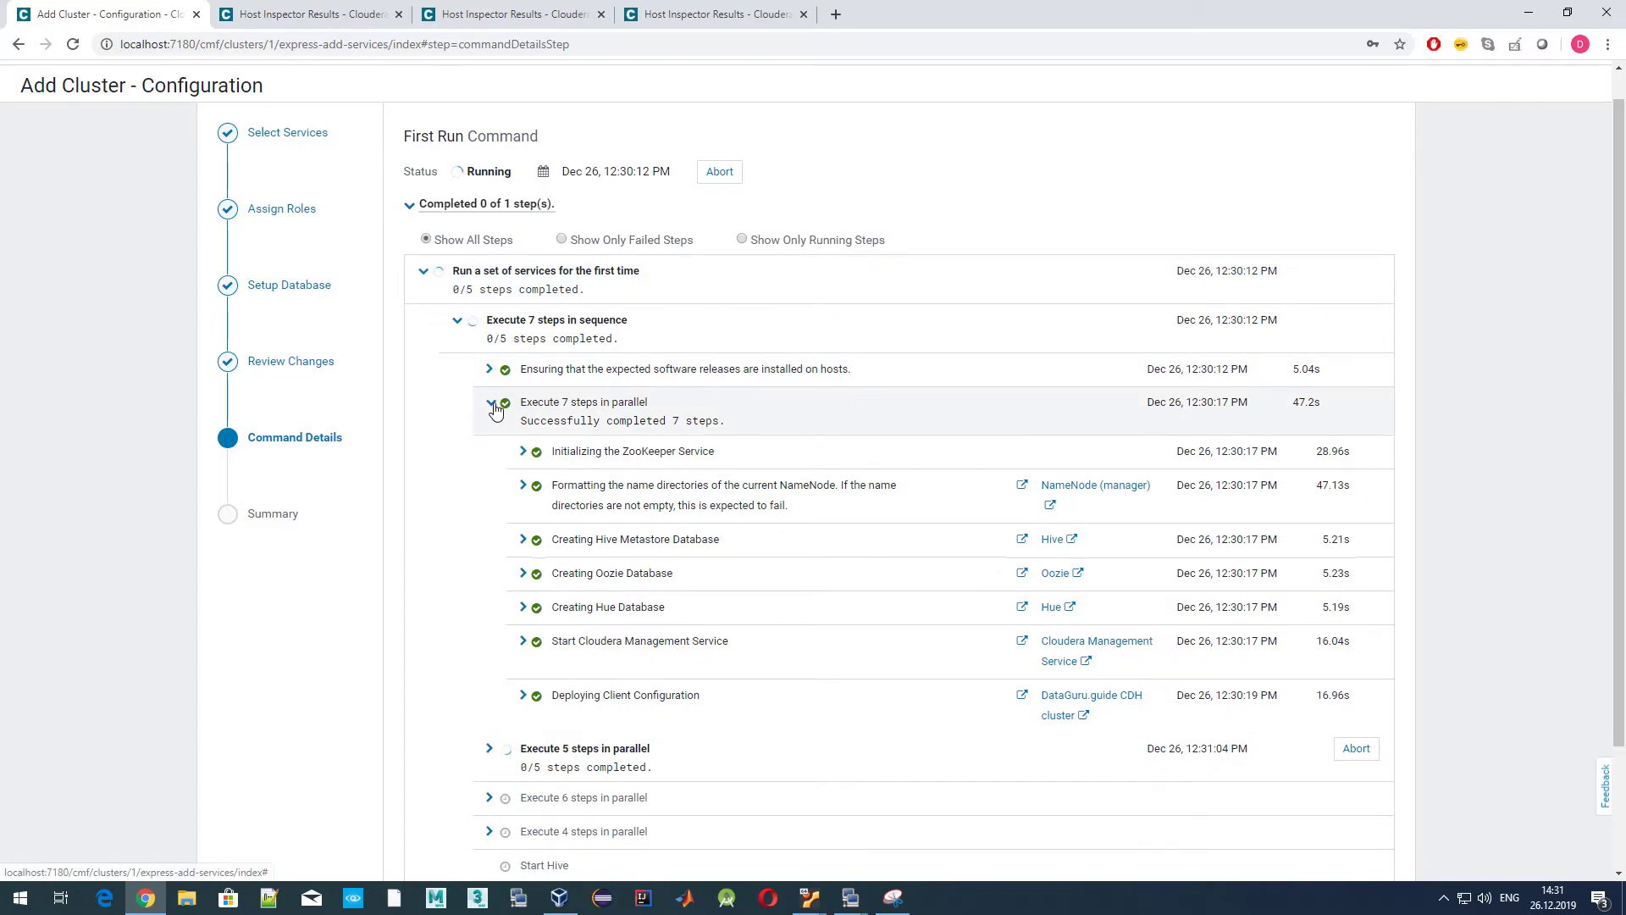
left_click(491, 402)
left_click(493, 482)
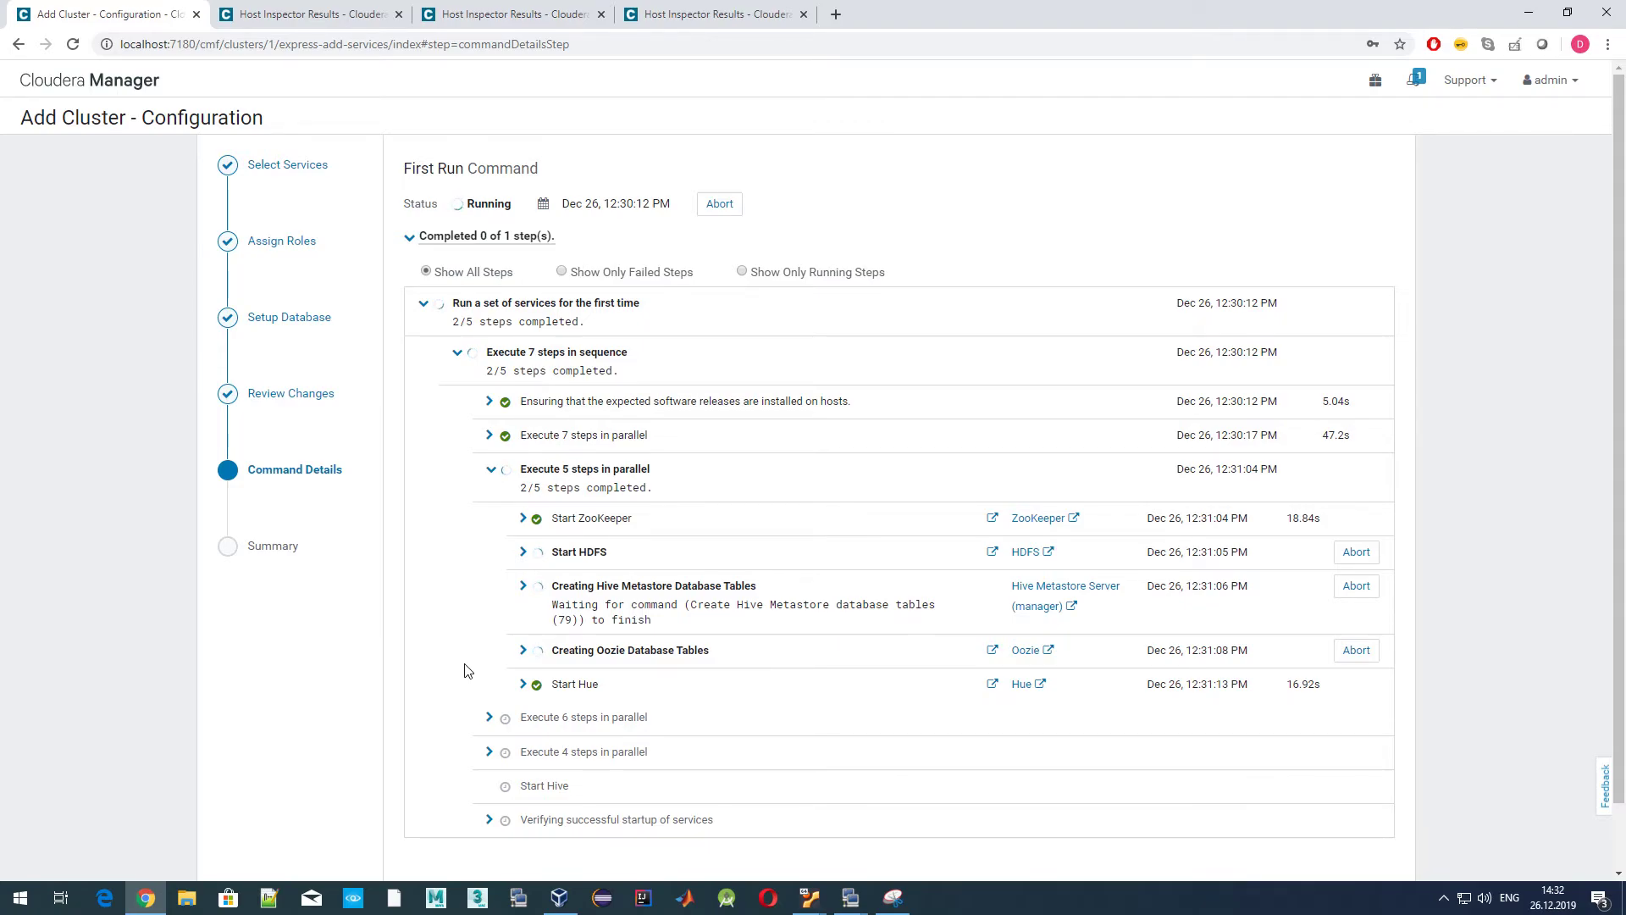
Examine the error details and stdout log of the Creating Oozie Database Tables step.
scroll(449, 682, "down", 1)
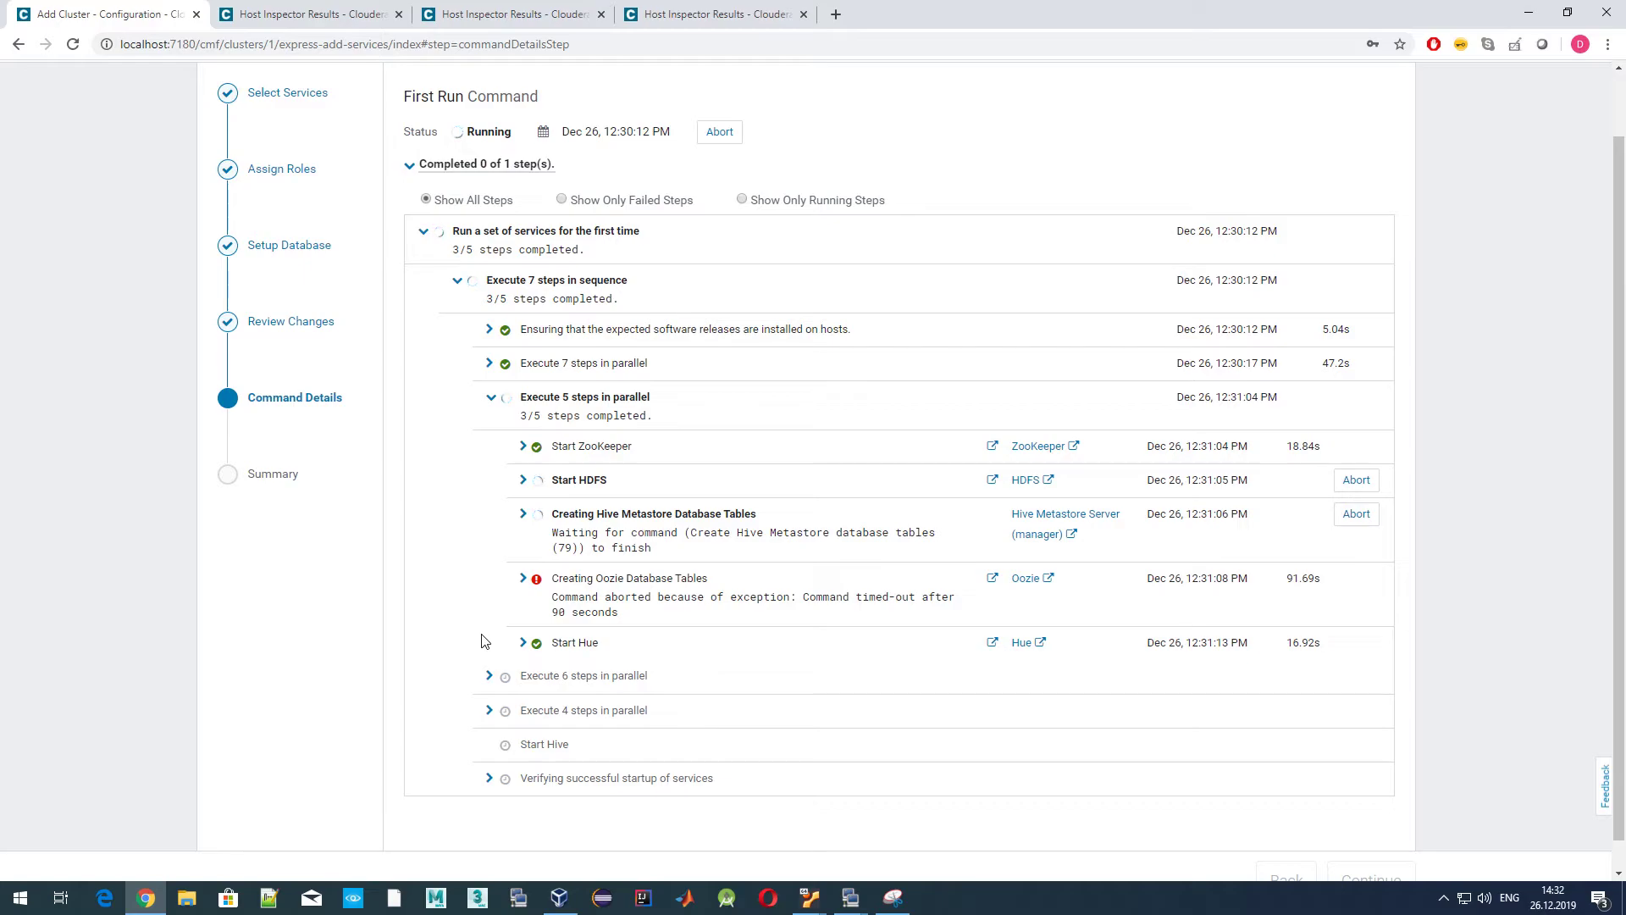
scroll(492, 617, "up", 1)
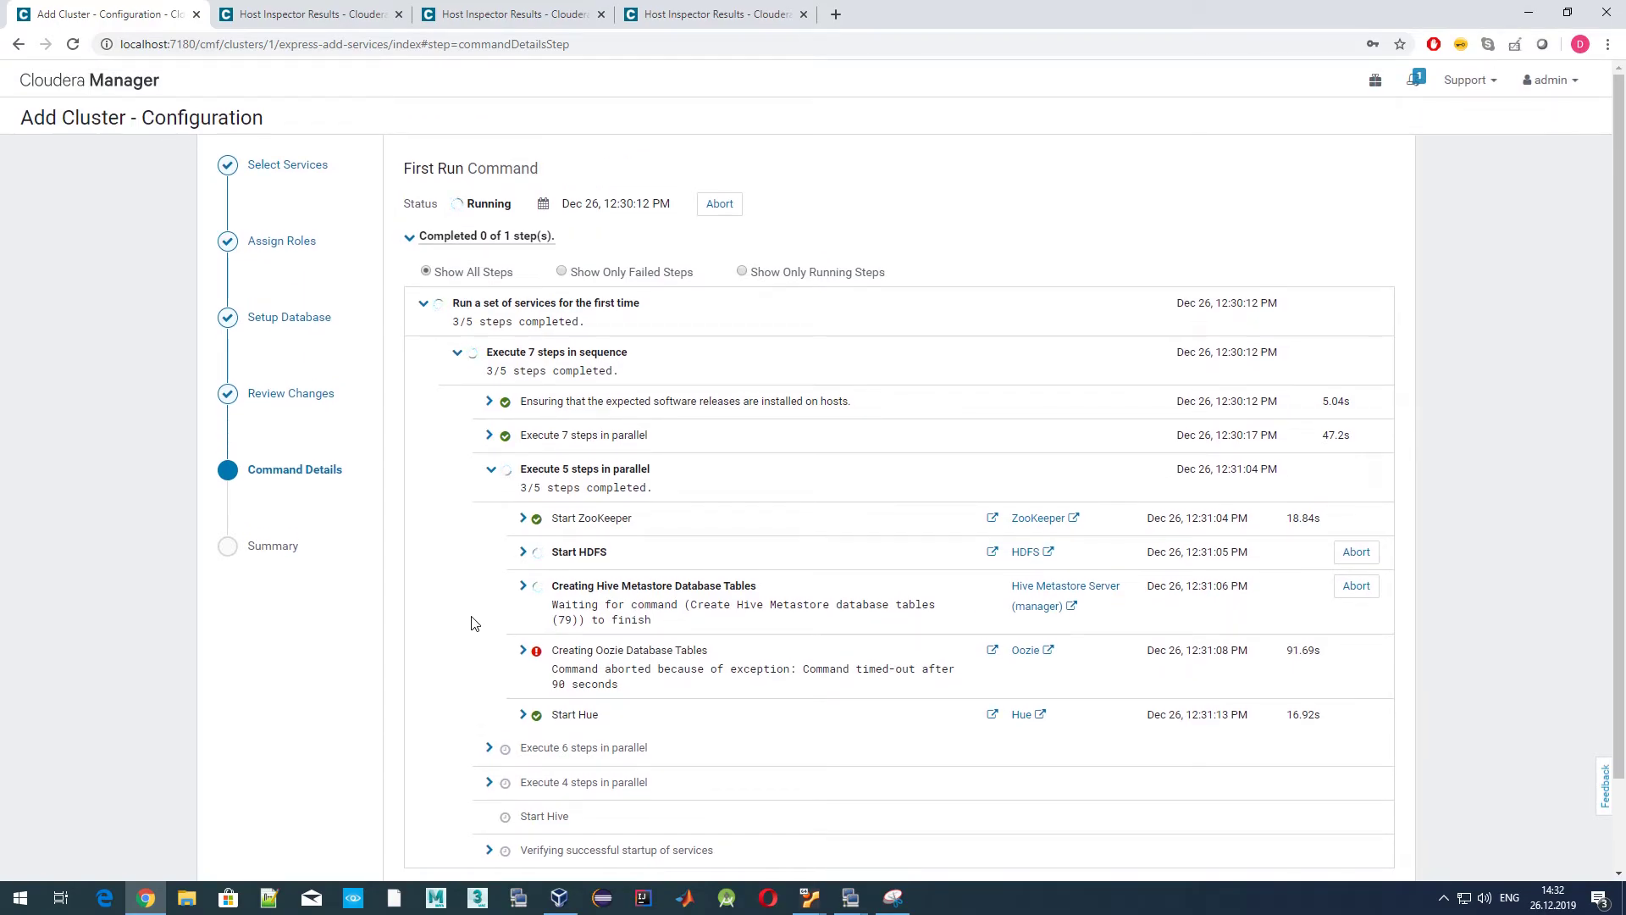
scroll(472, 622, "down", 1)
left_click(523, 566)
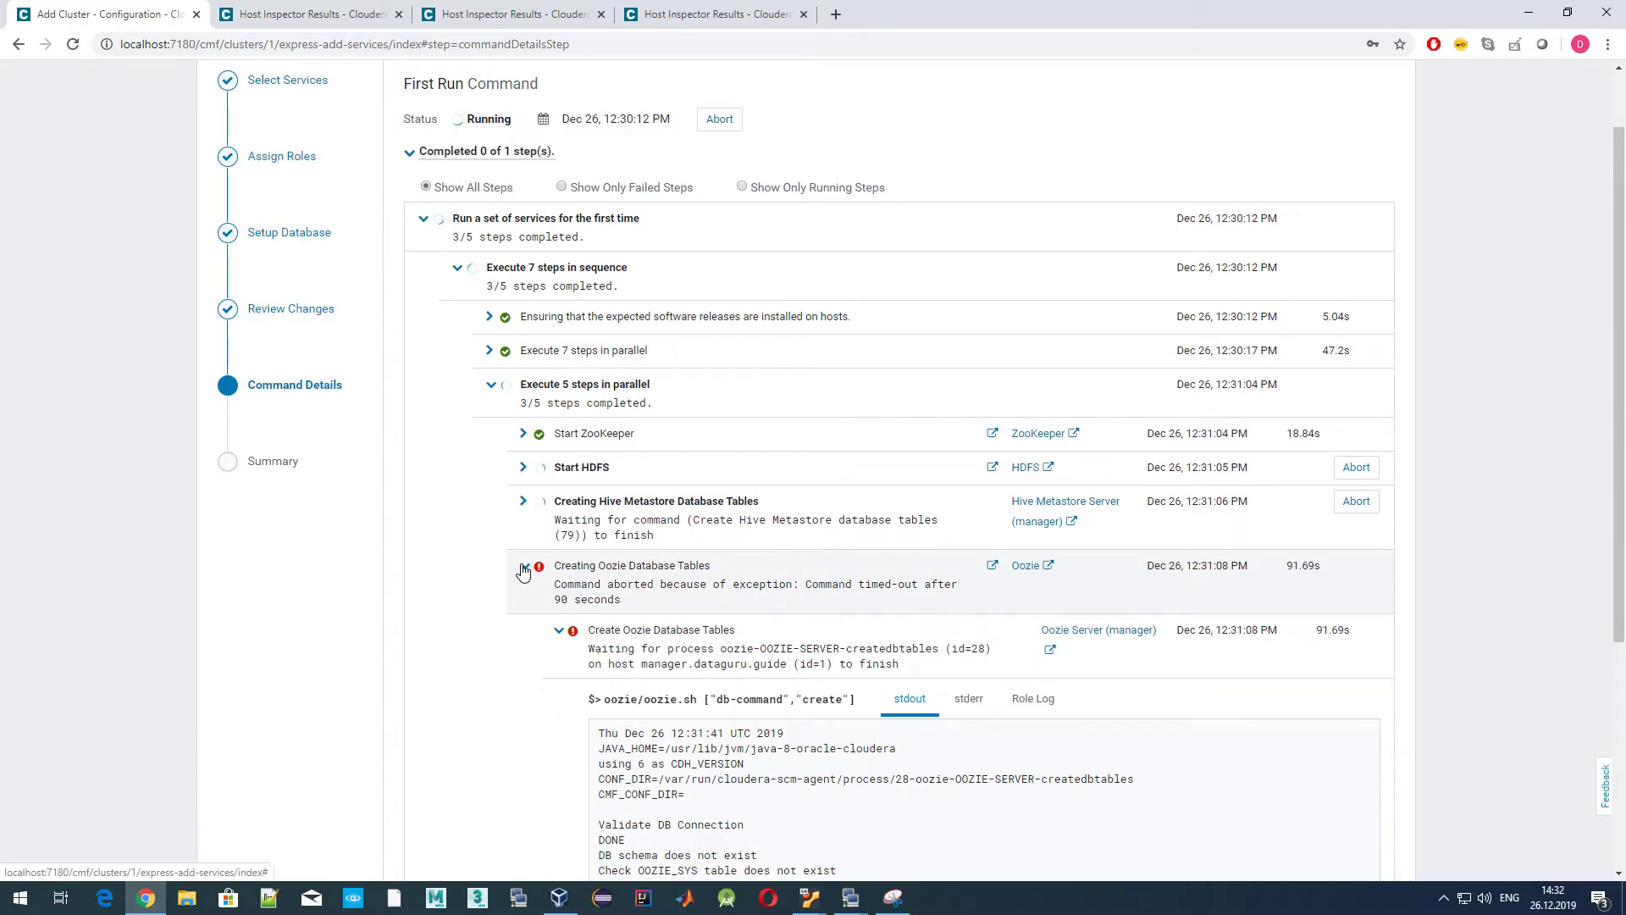
scroll(521, 669, "down", 2)
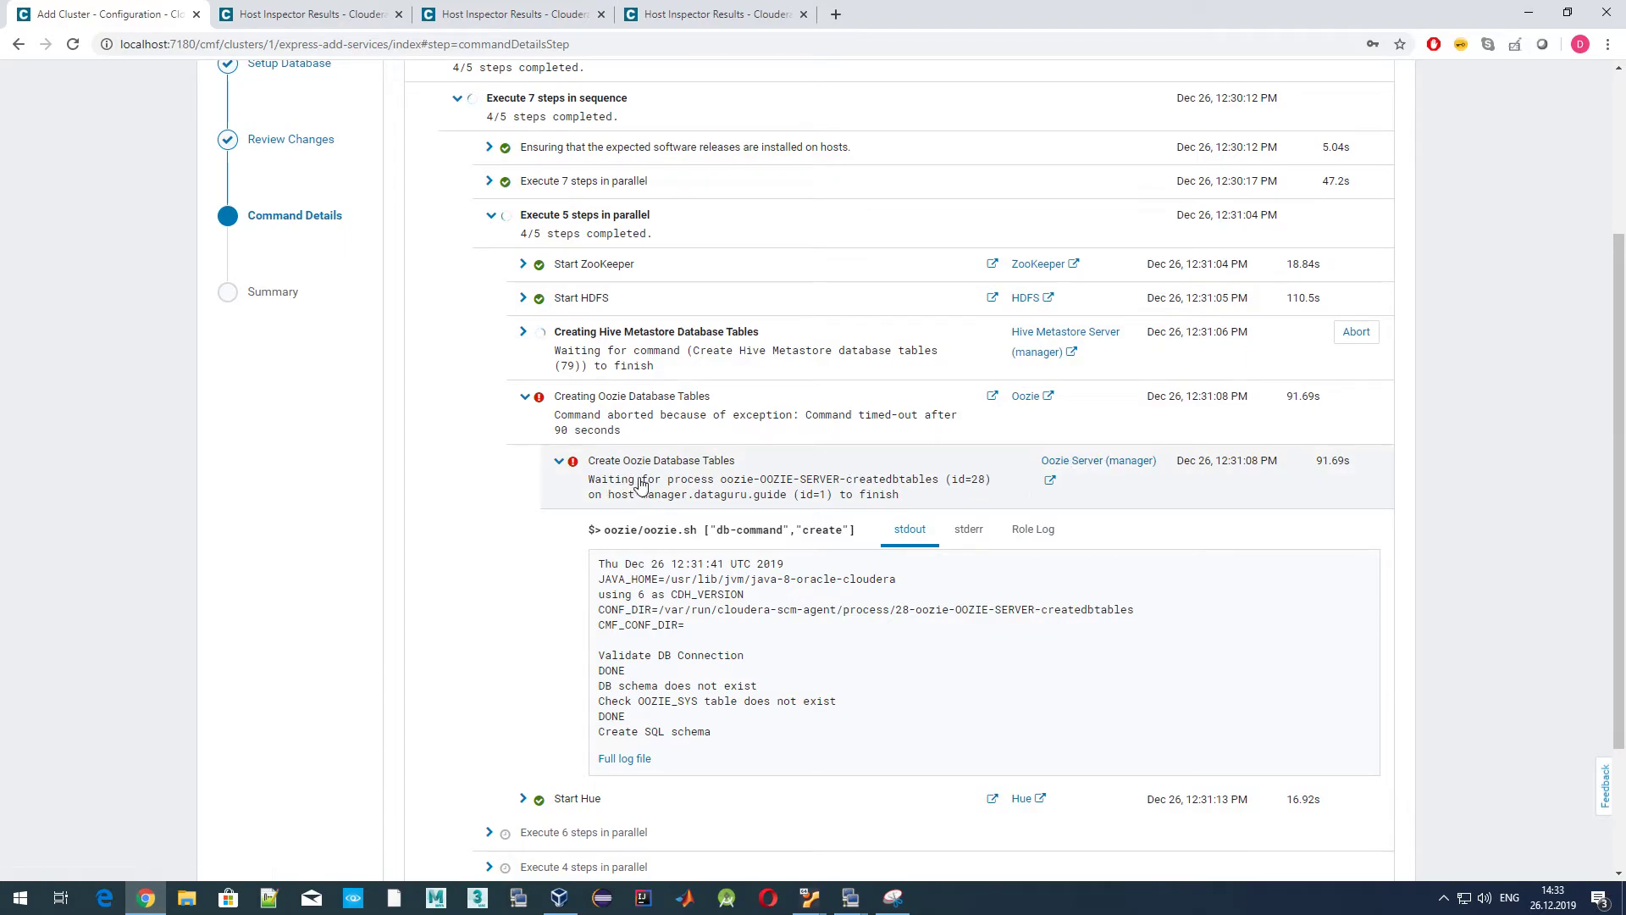
left_click(558, 465)
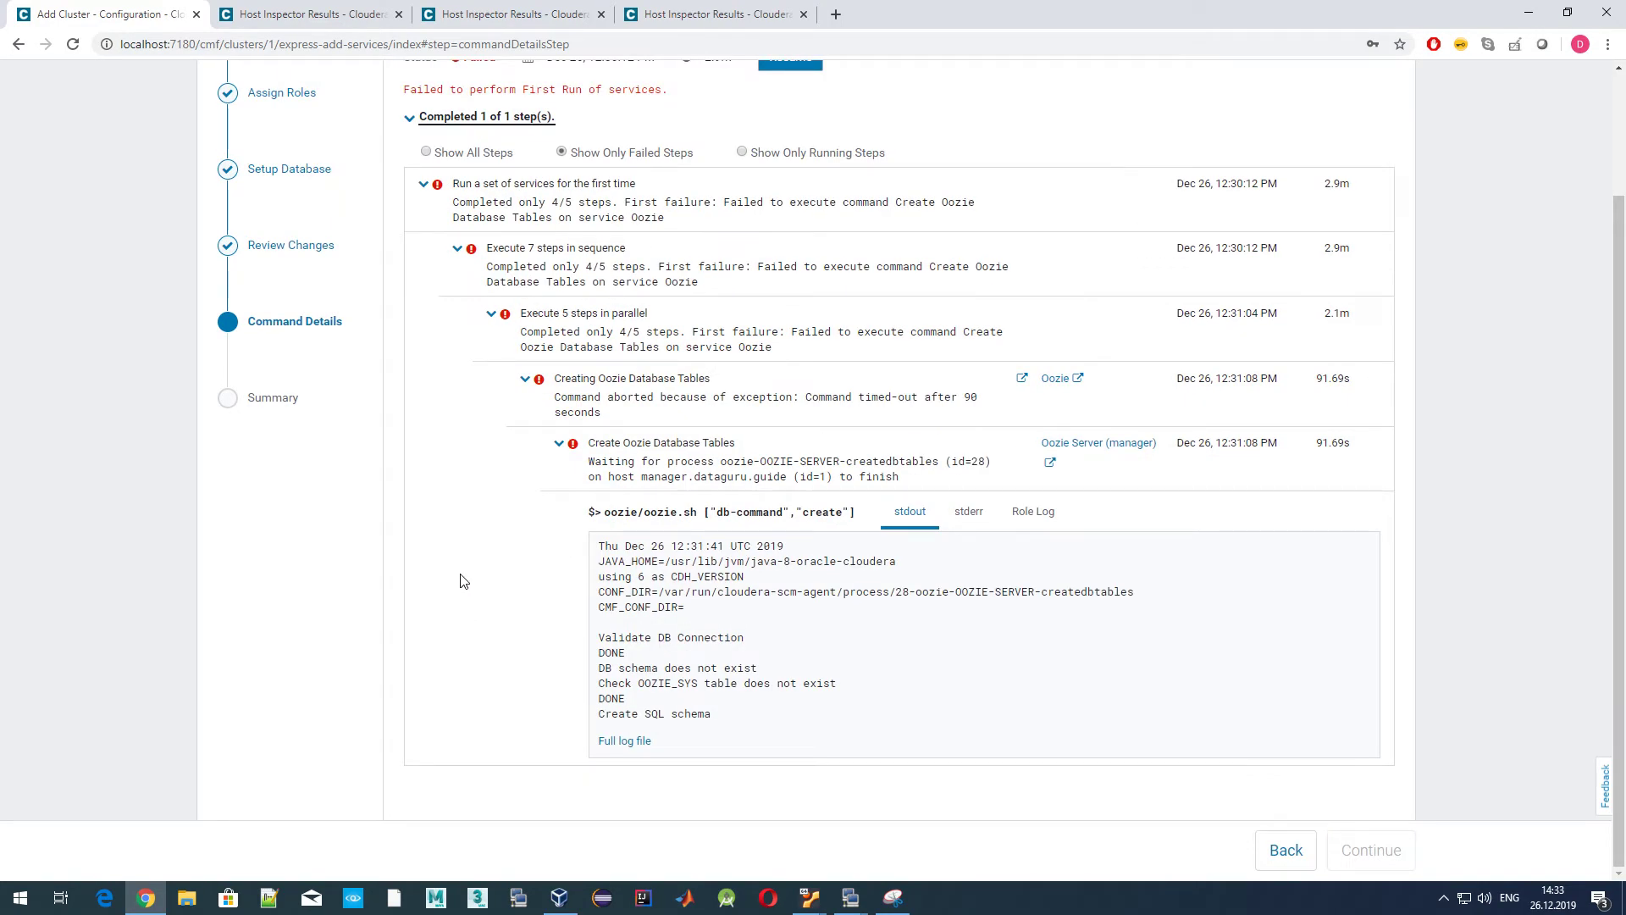
Resume the failed First Run command.
scroll(505, 553, "up", 1)
scroll(505, 553, "up", 1)
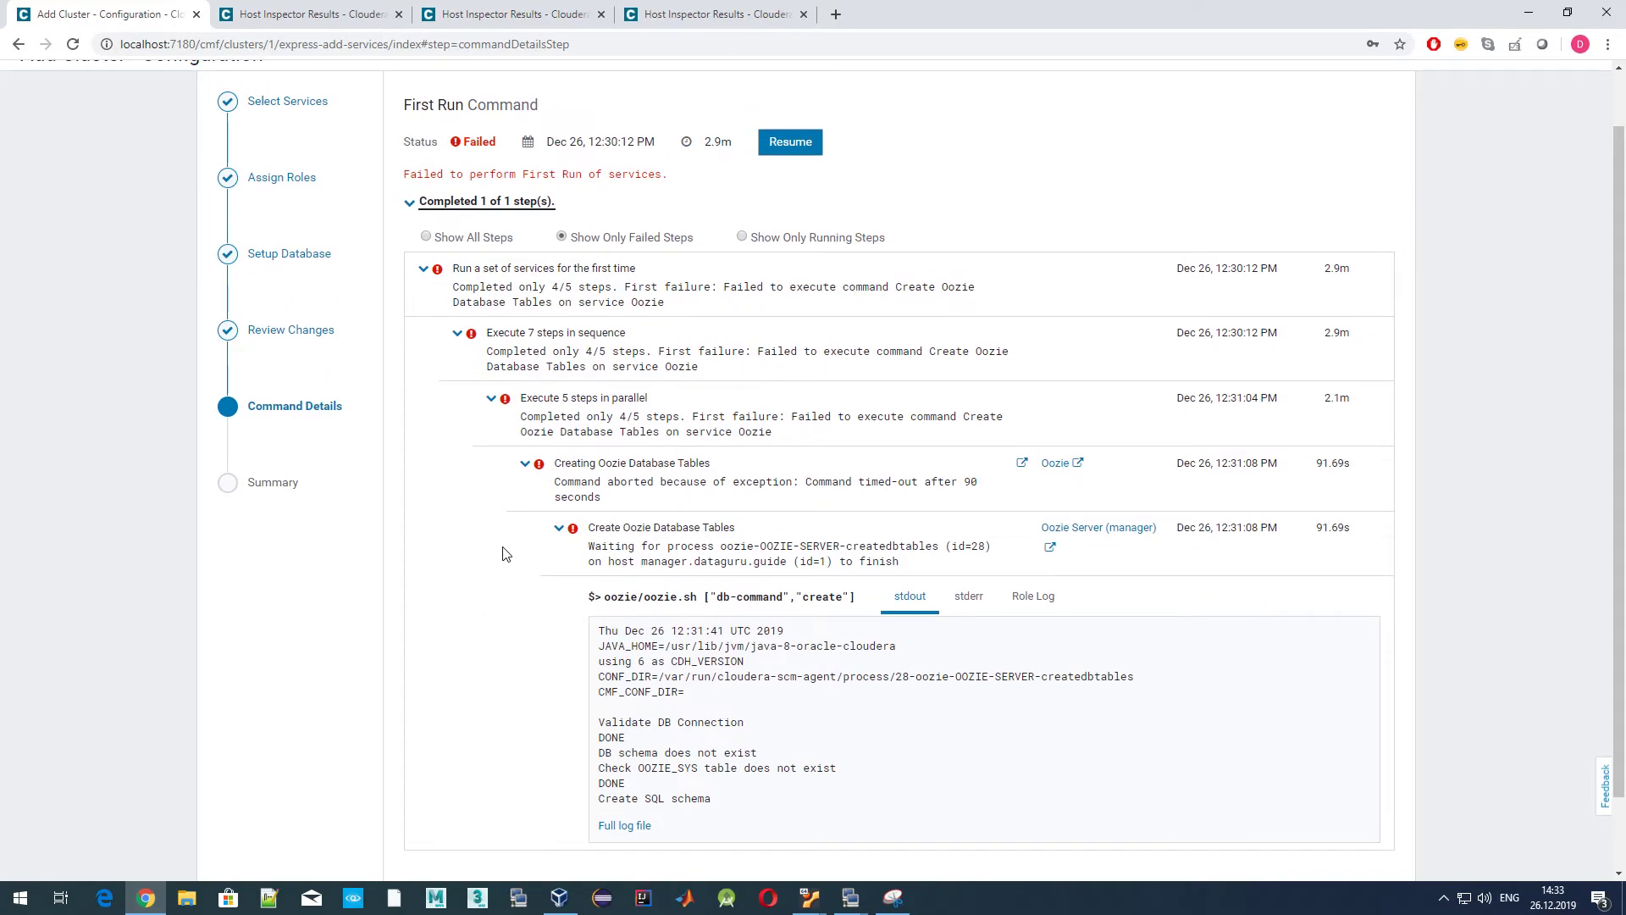
left_click(784, 151)
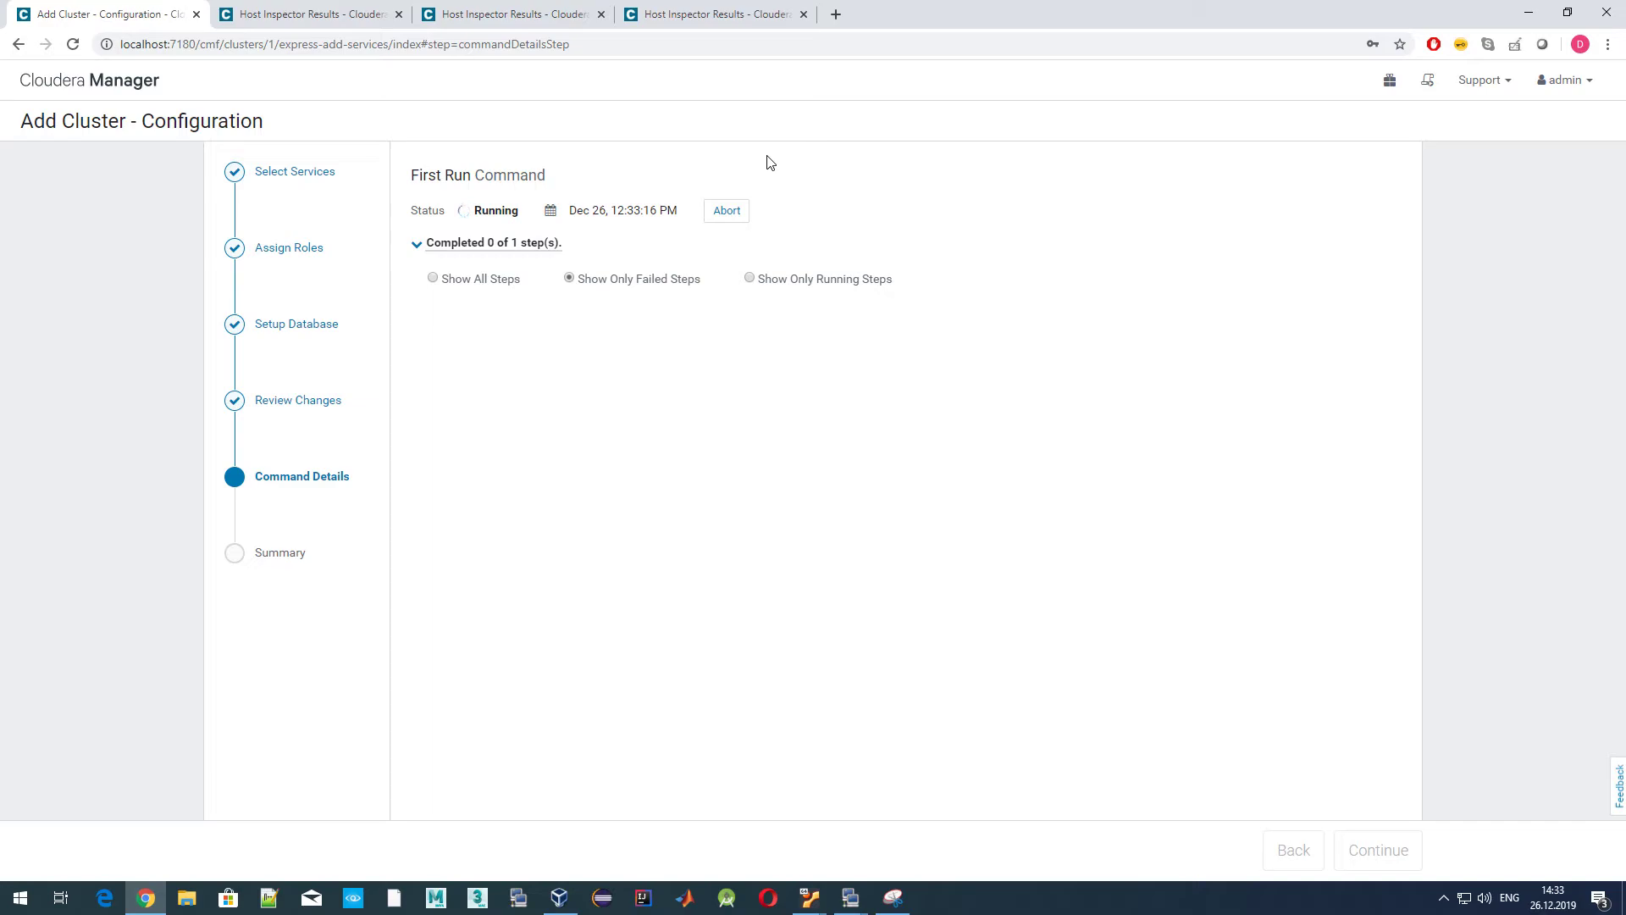
Show all steps of the First Run command and expand it down to the running group of 5 parallel steps.
left_click(468, 280)
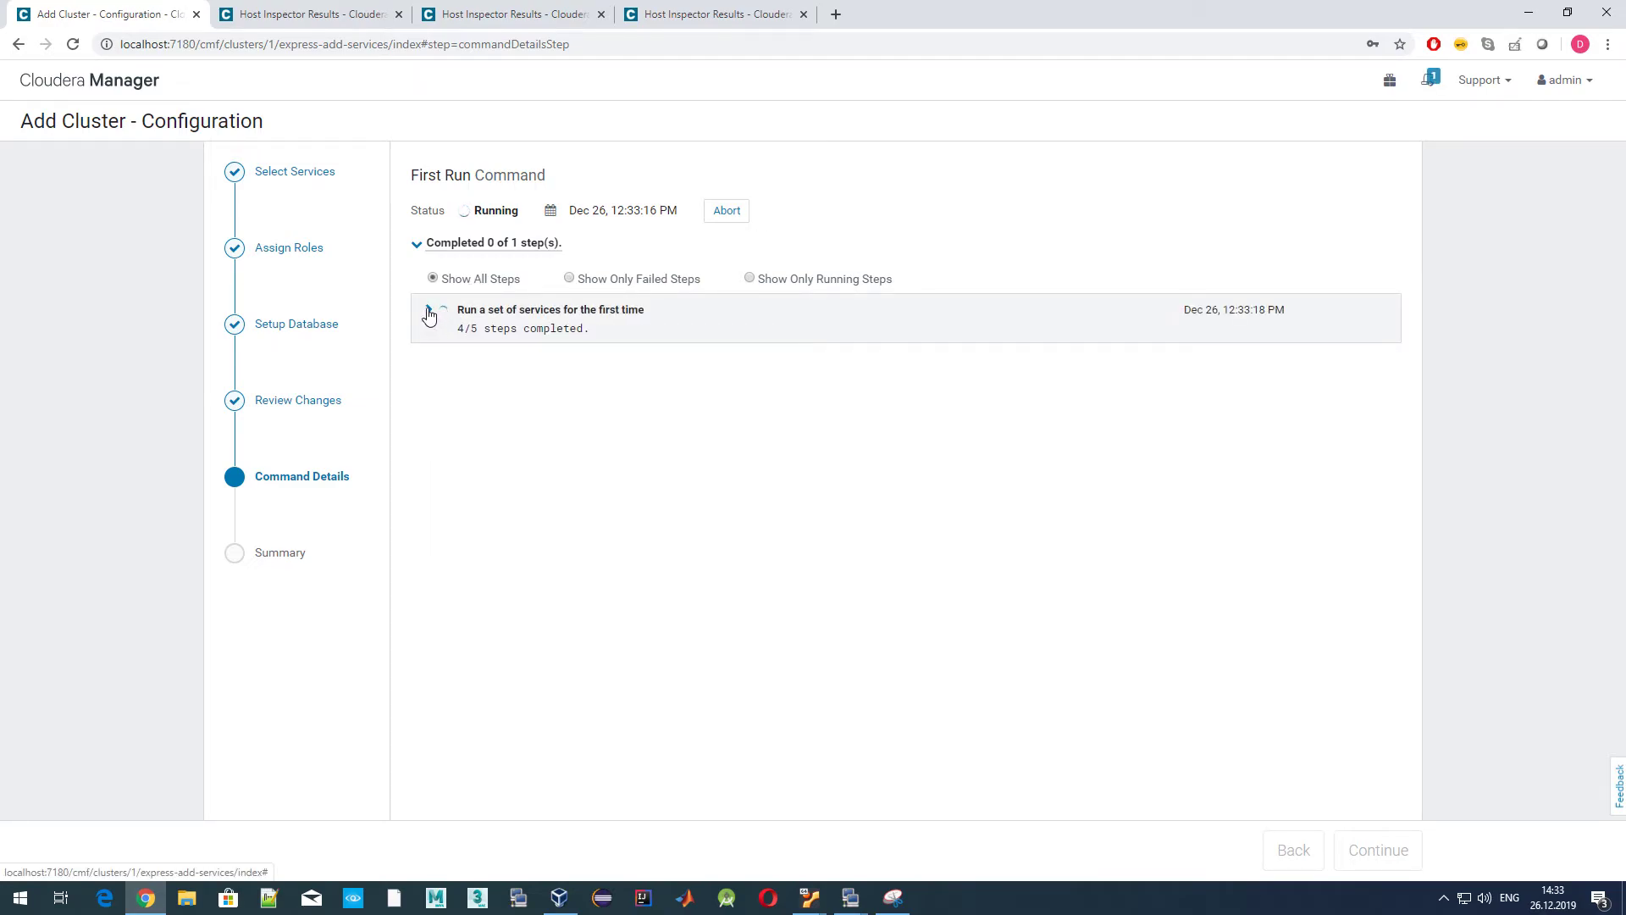
left_click(429, 311)
left_click(464, 360)
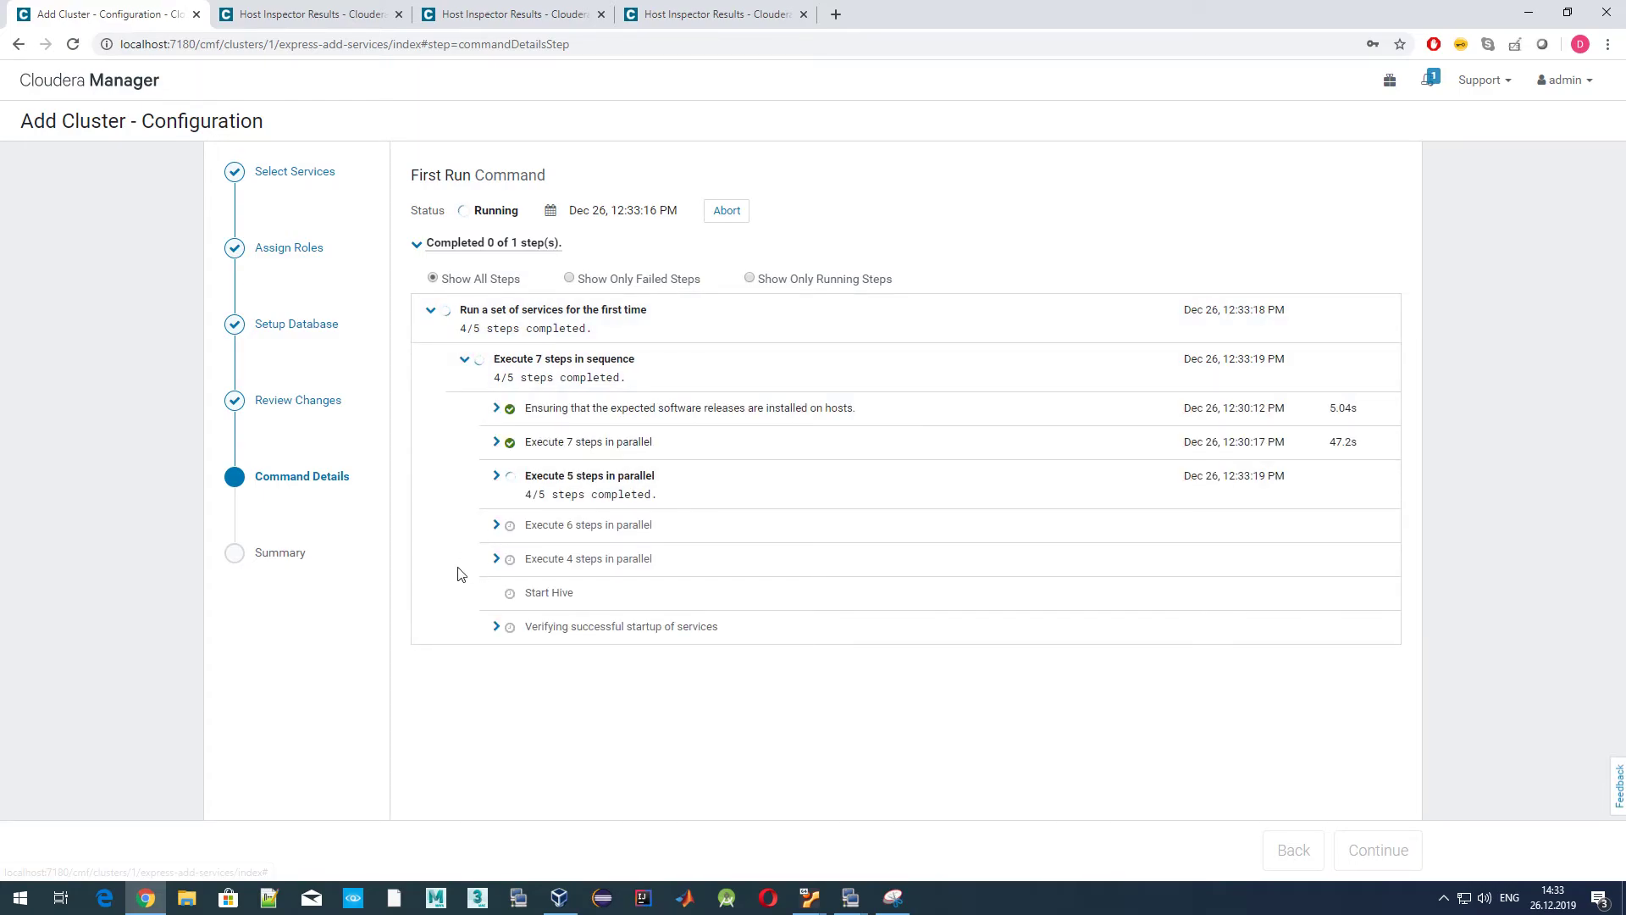
left_click(496, 476)
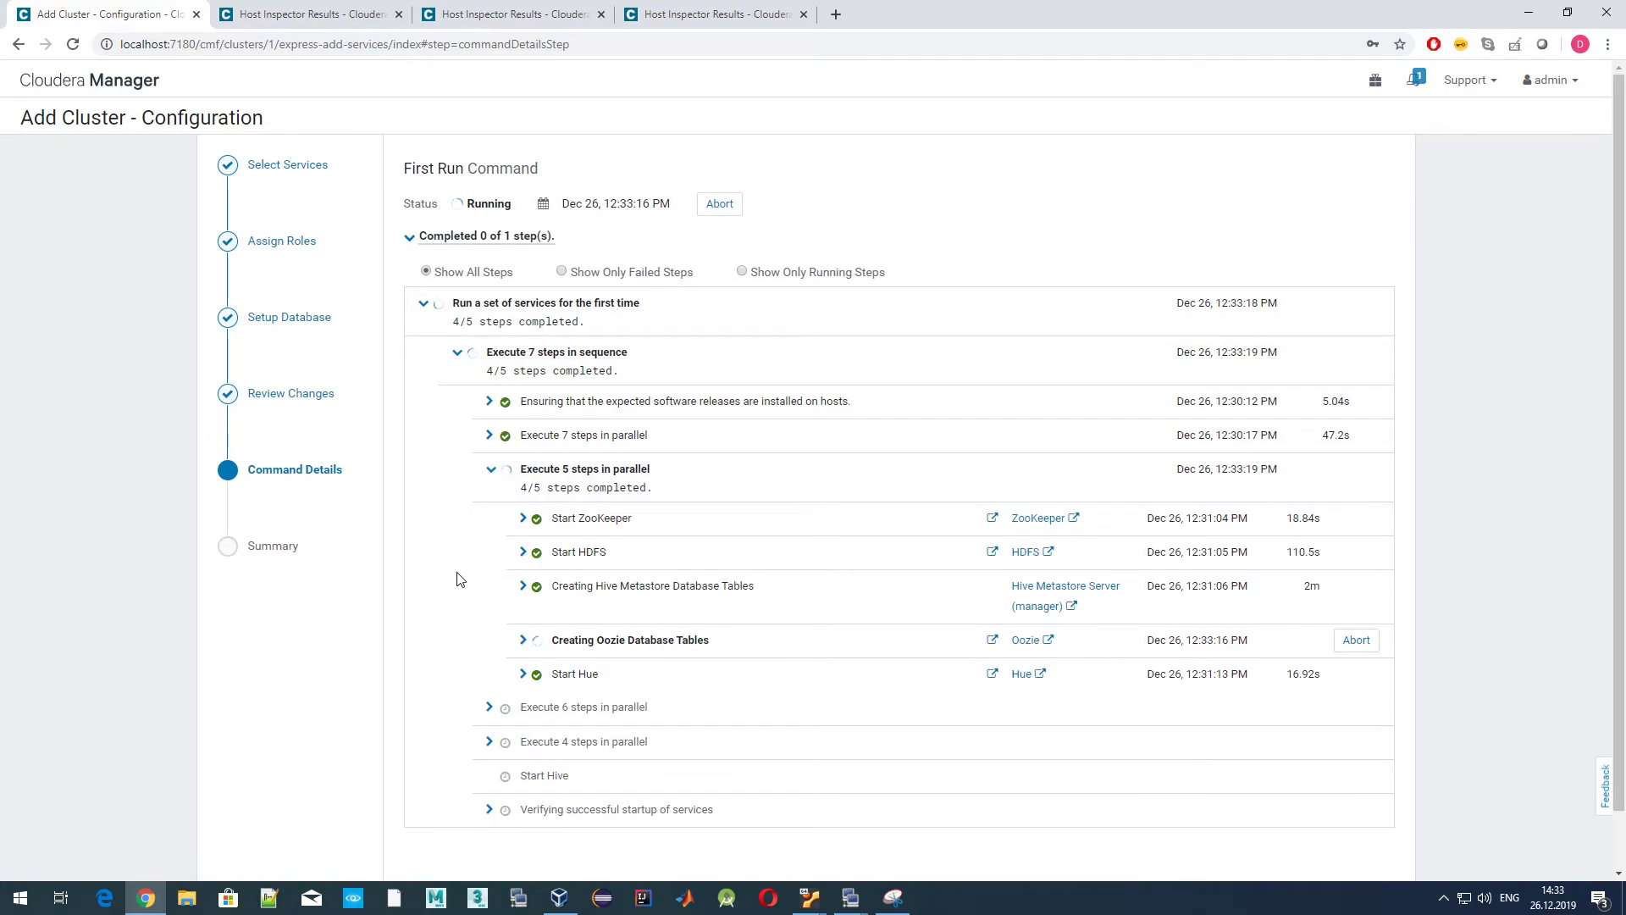
scroll(457, 573, "down", 1)
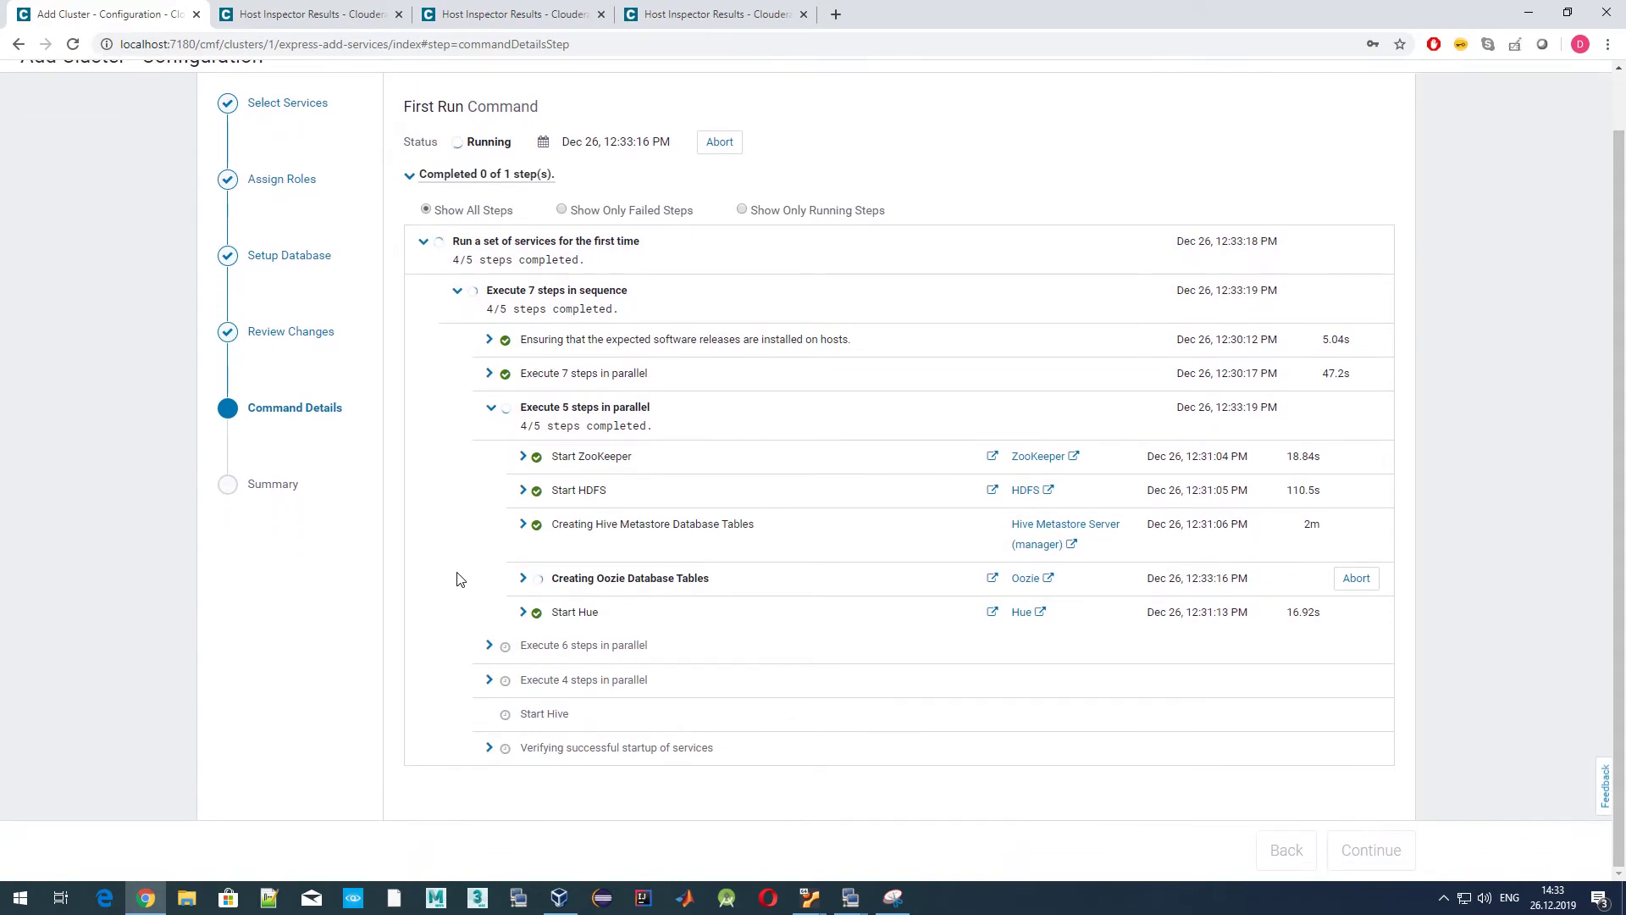
Expand the Creating Oozie Database Tables step and check its stderr output and Oozie Server role log.
left_click(523, 578)
left_click(564, 614)
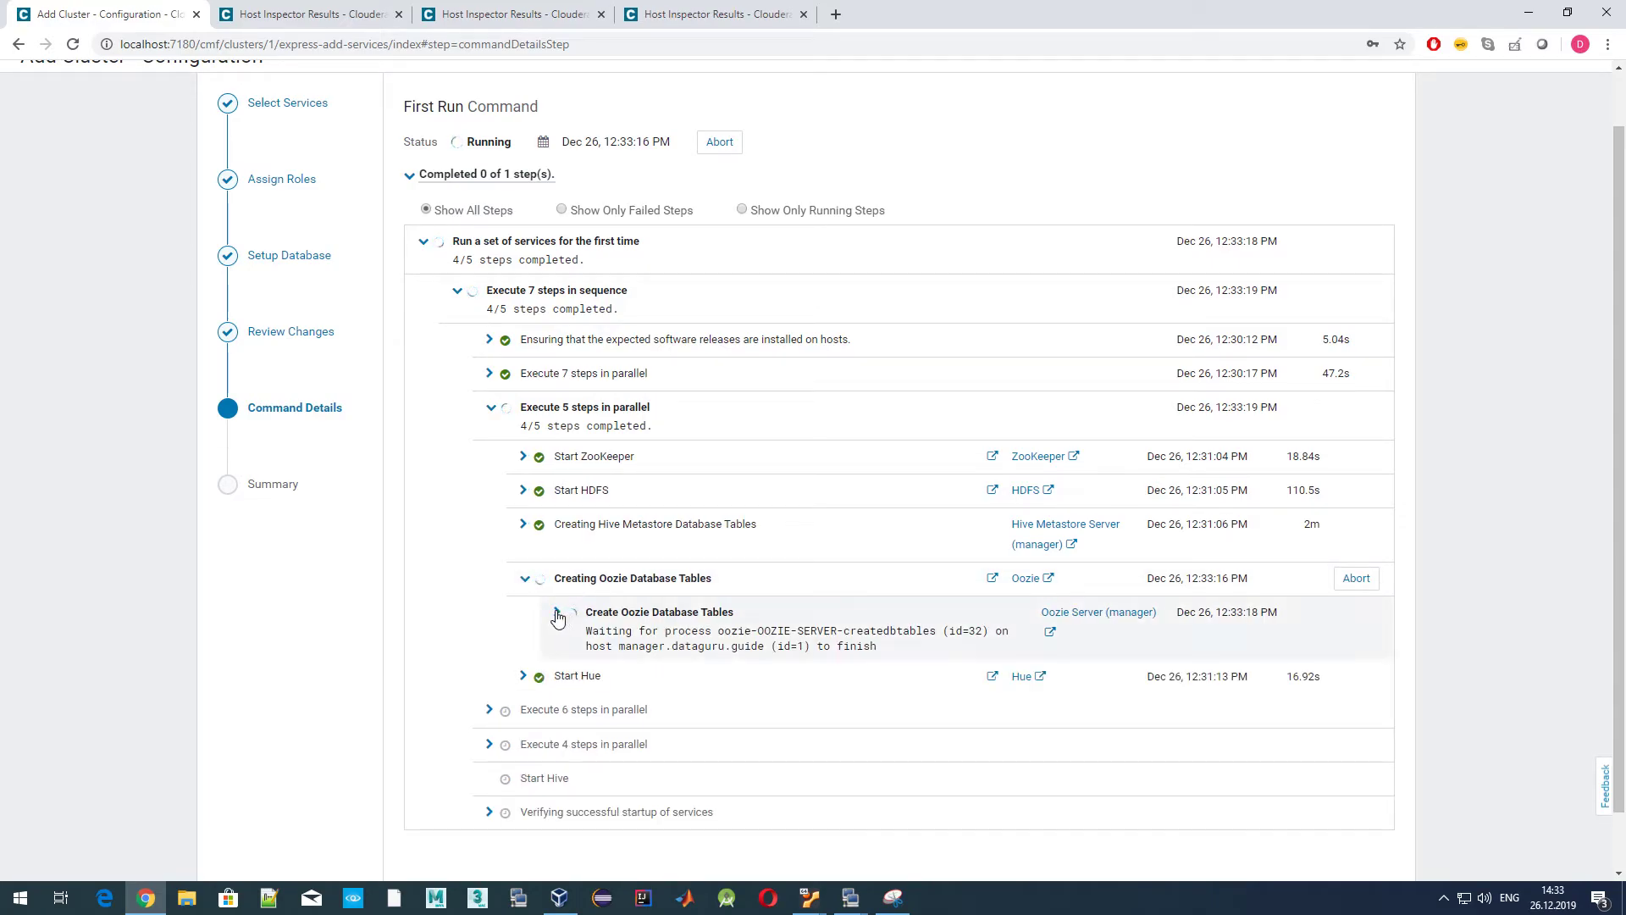
scroll(819, 690, "down", 2)
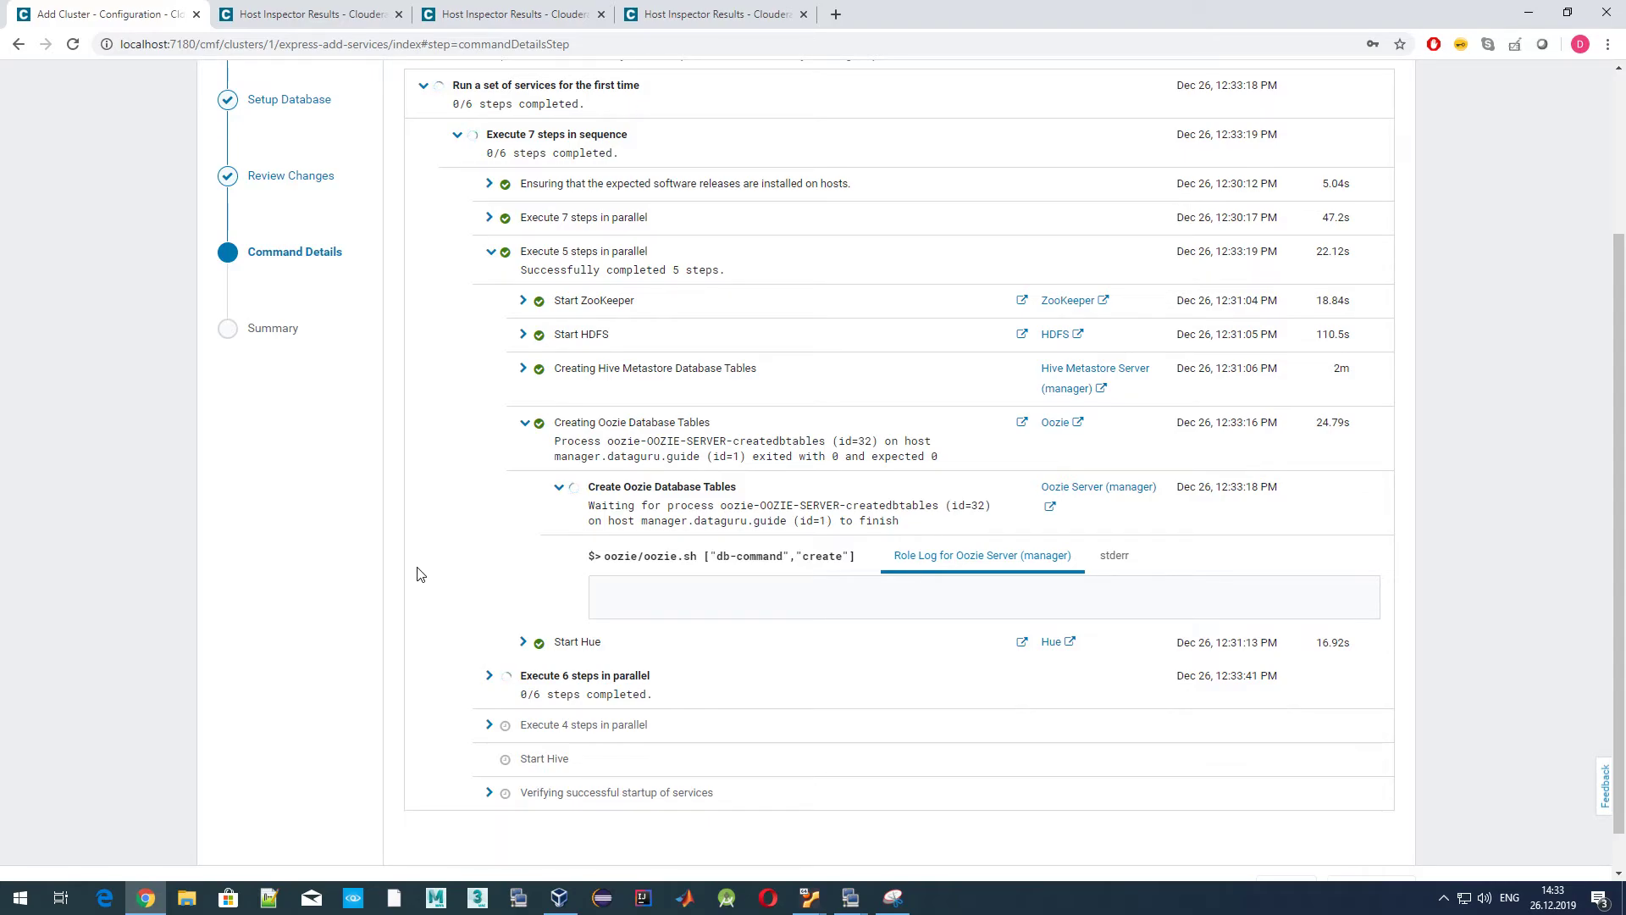
left_click(1112, 555)
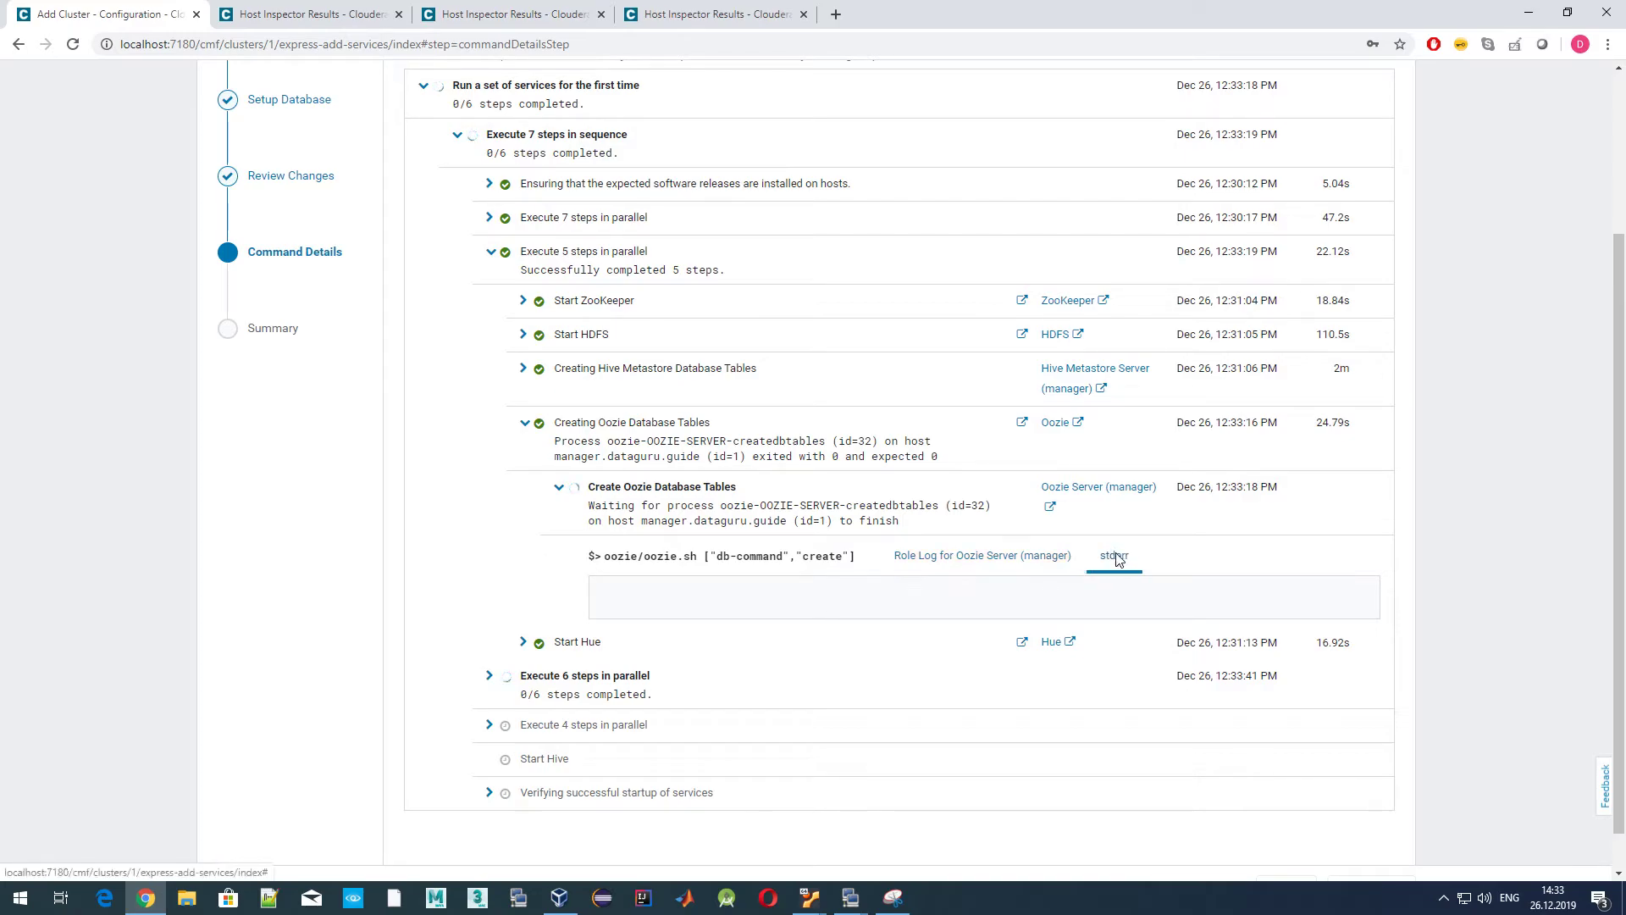
left_click(1059, 564)
scroll(474, 569, "down", 1)
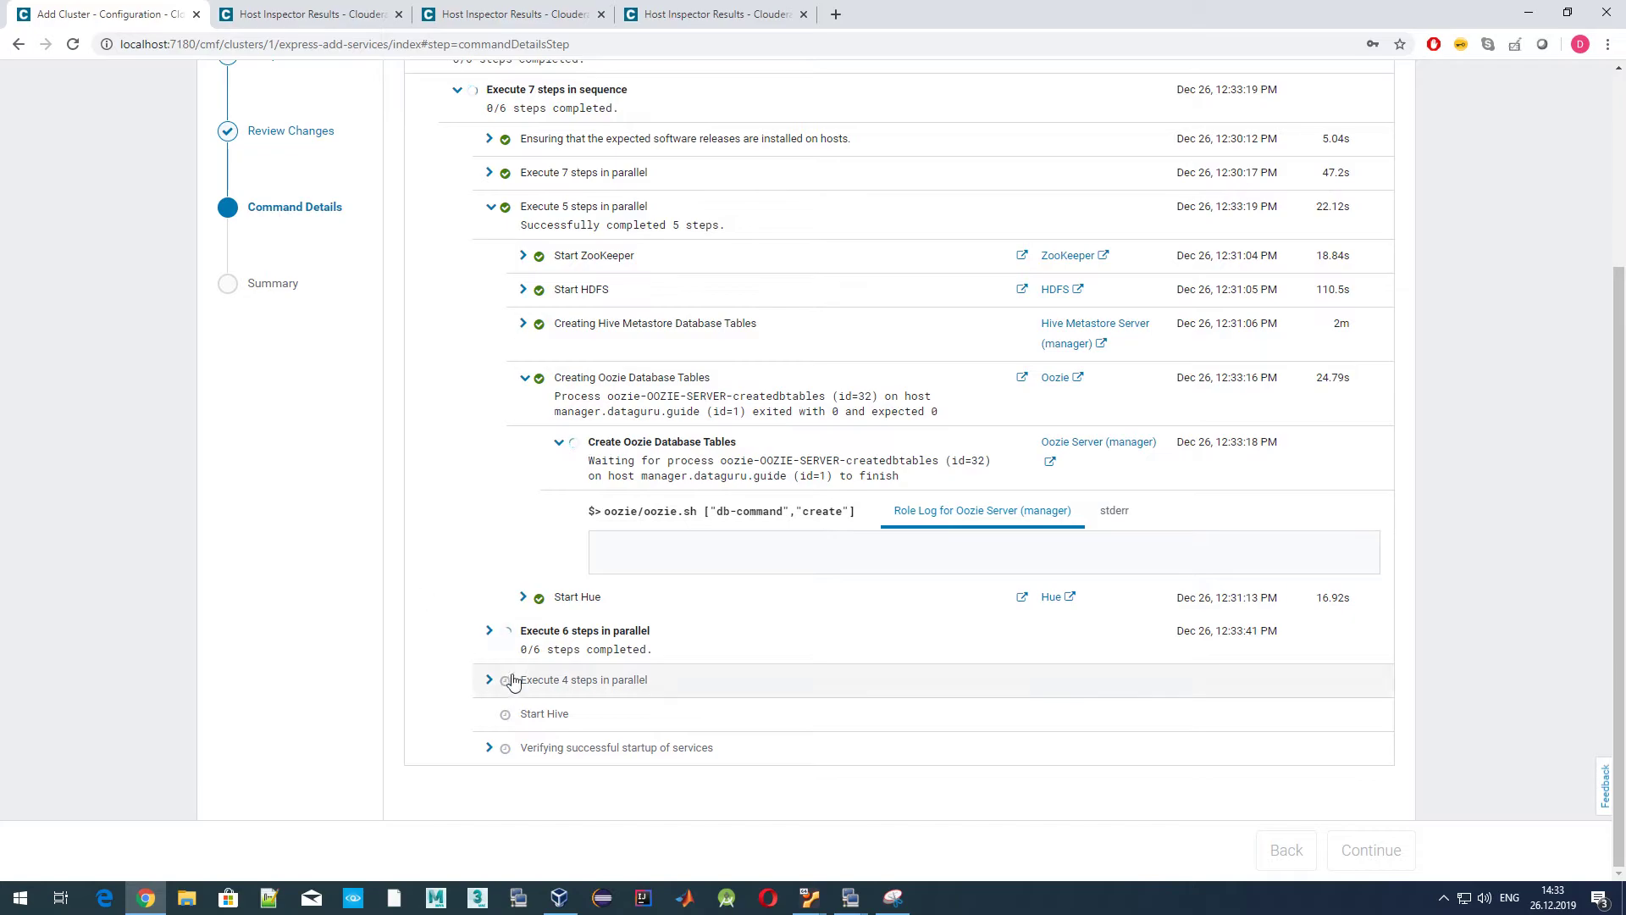
Expand the running group of 6 parallel steps, its Creating HDFS /tmp directory step and its 2-step YARN sequence.
left_click(491, 631)
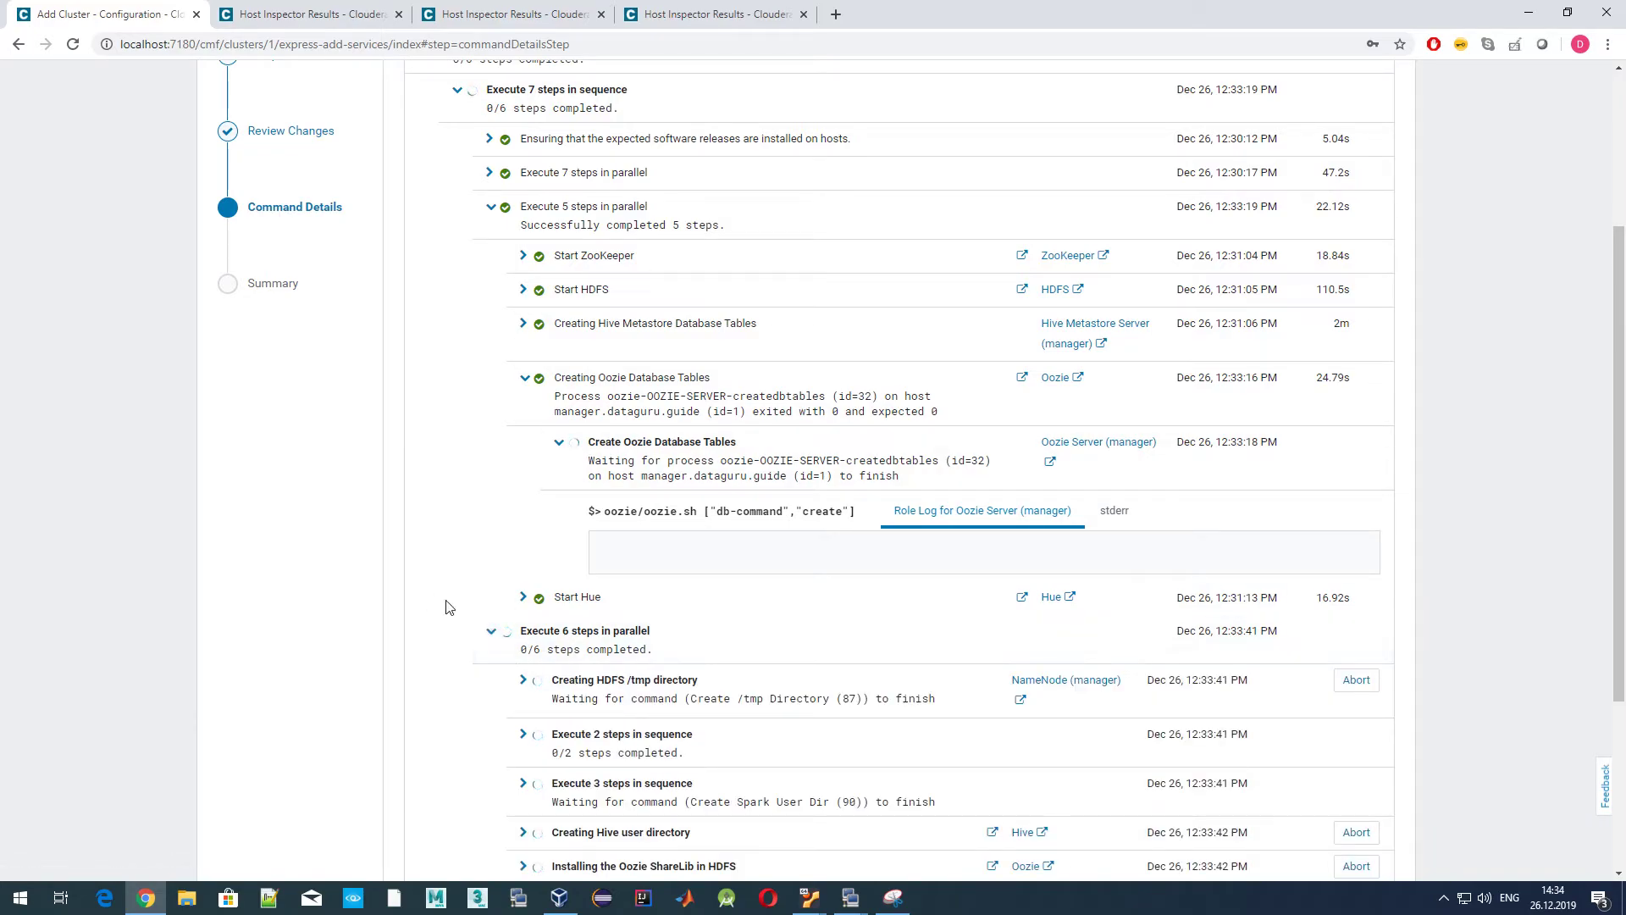
scroll(437, 613, "down", 3)
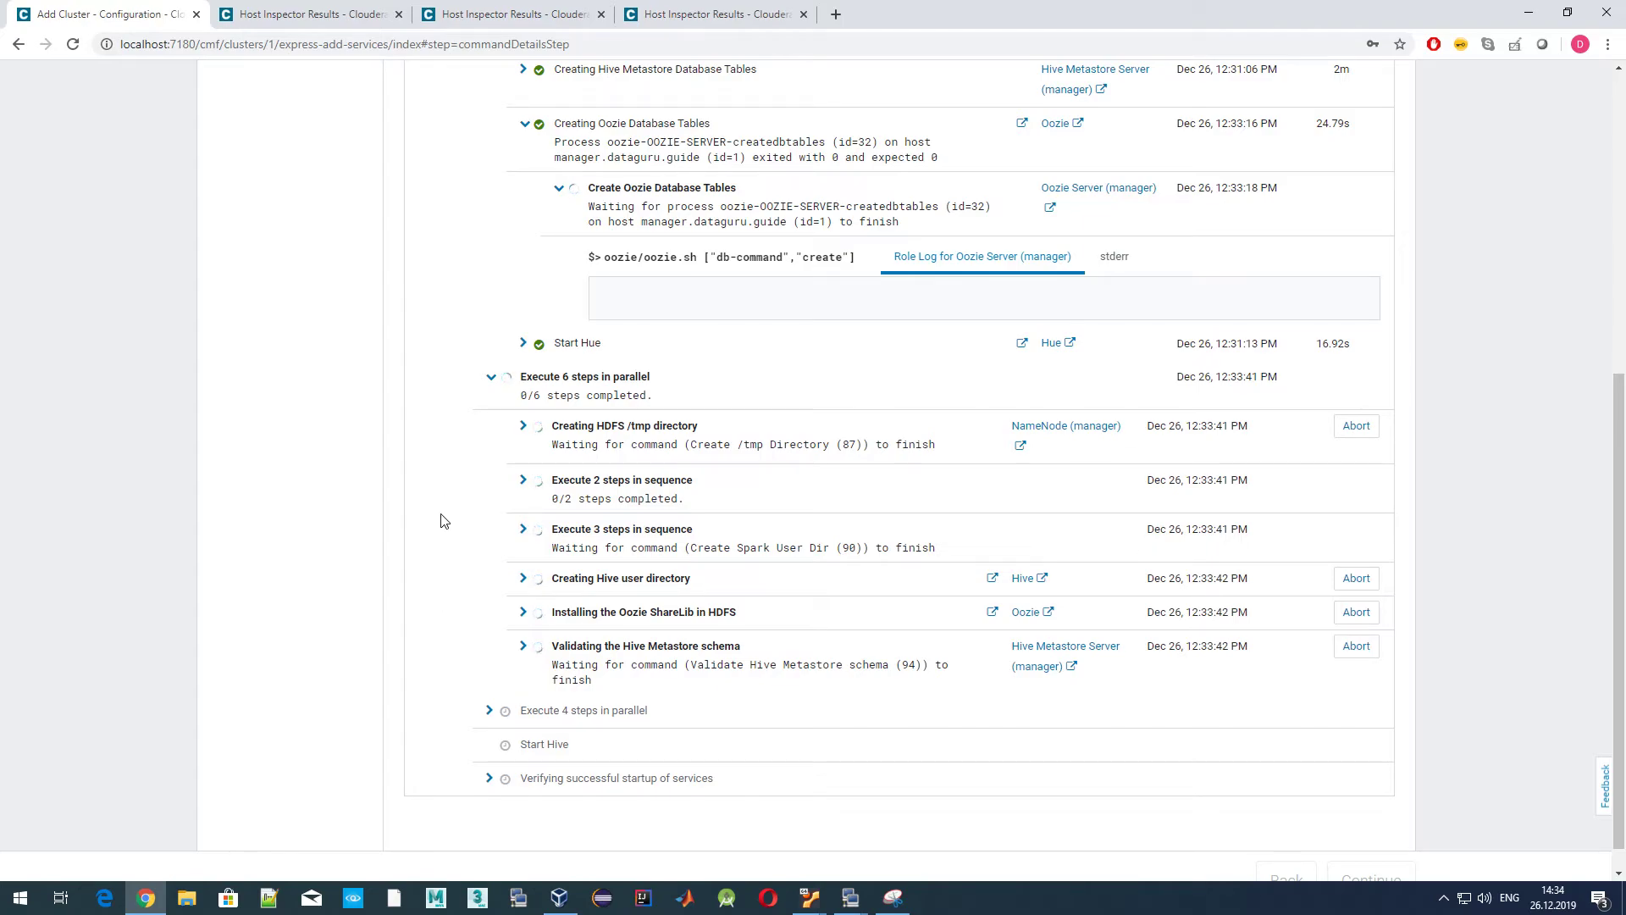
left_click(523, 425)
left_click(523, 533)
scroll(475, 574, "down", 1)
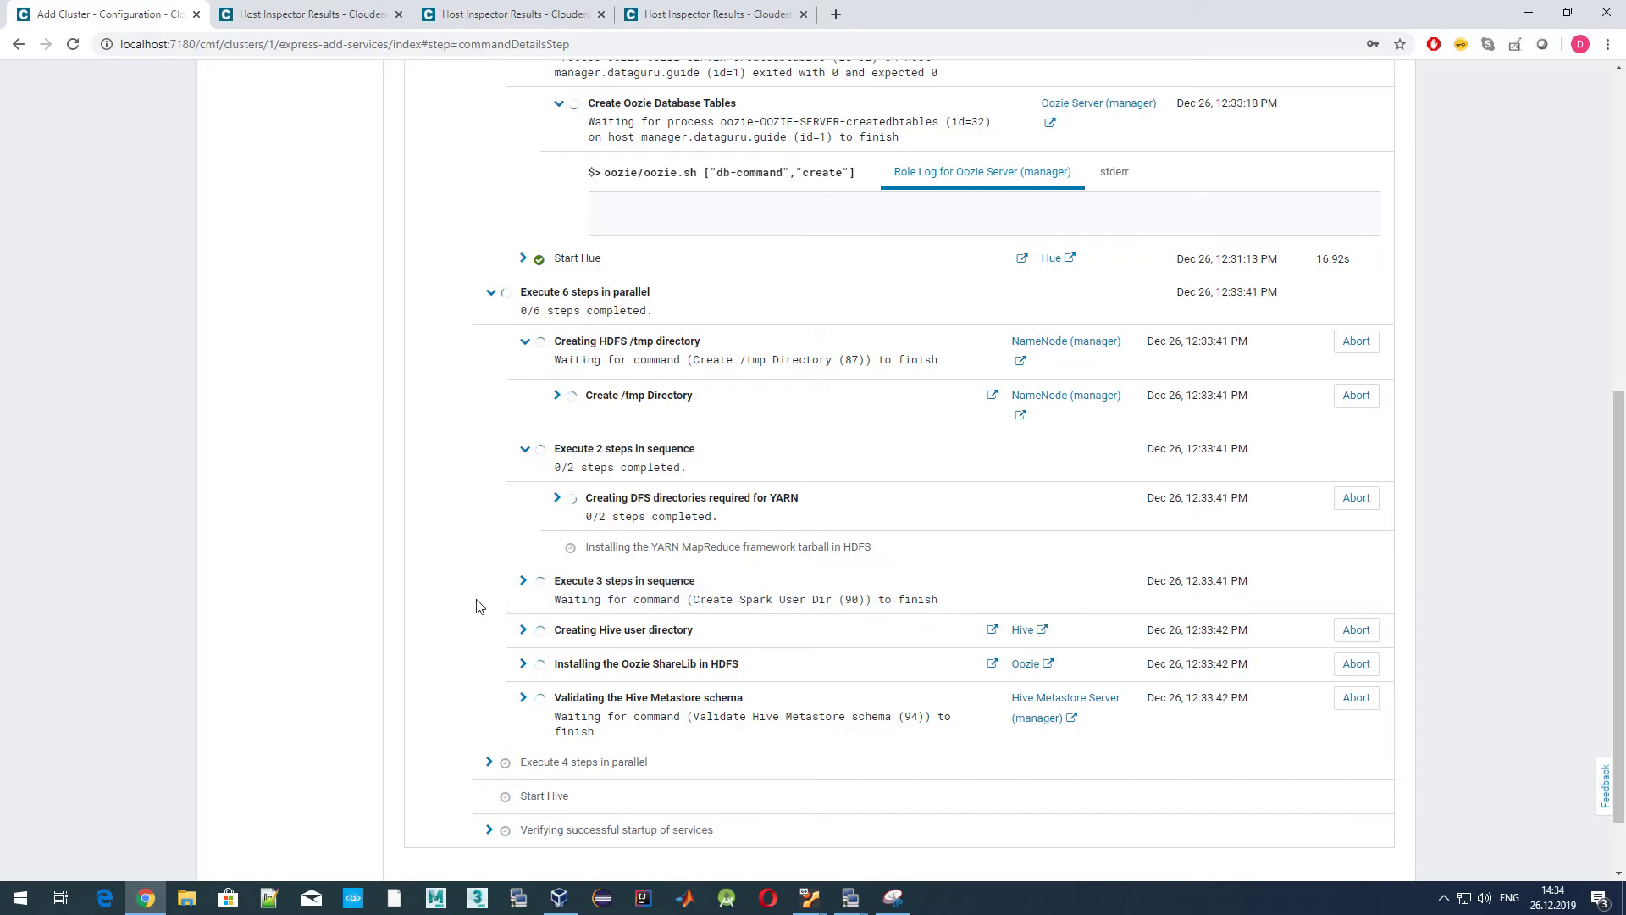
Expand the 3-step Spark sequence and the Hive user directory, Oozie ShareLib and Hive Metastore schema steps to view their substeps.
left_click(523, 582)
scroll(449, 561, "down", 1)
scroll(450, 561, "down", 1)
left_click(523, 561)
left_click(523, 680)
left_click(522, 748)
scroll(454, 617, "down", 2)
scroll(379, 581, "up", 7)
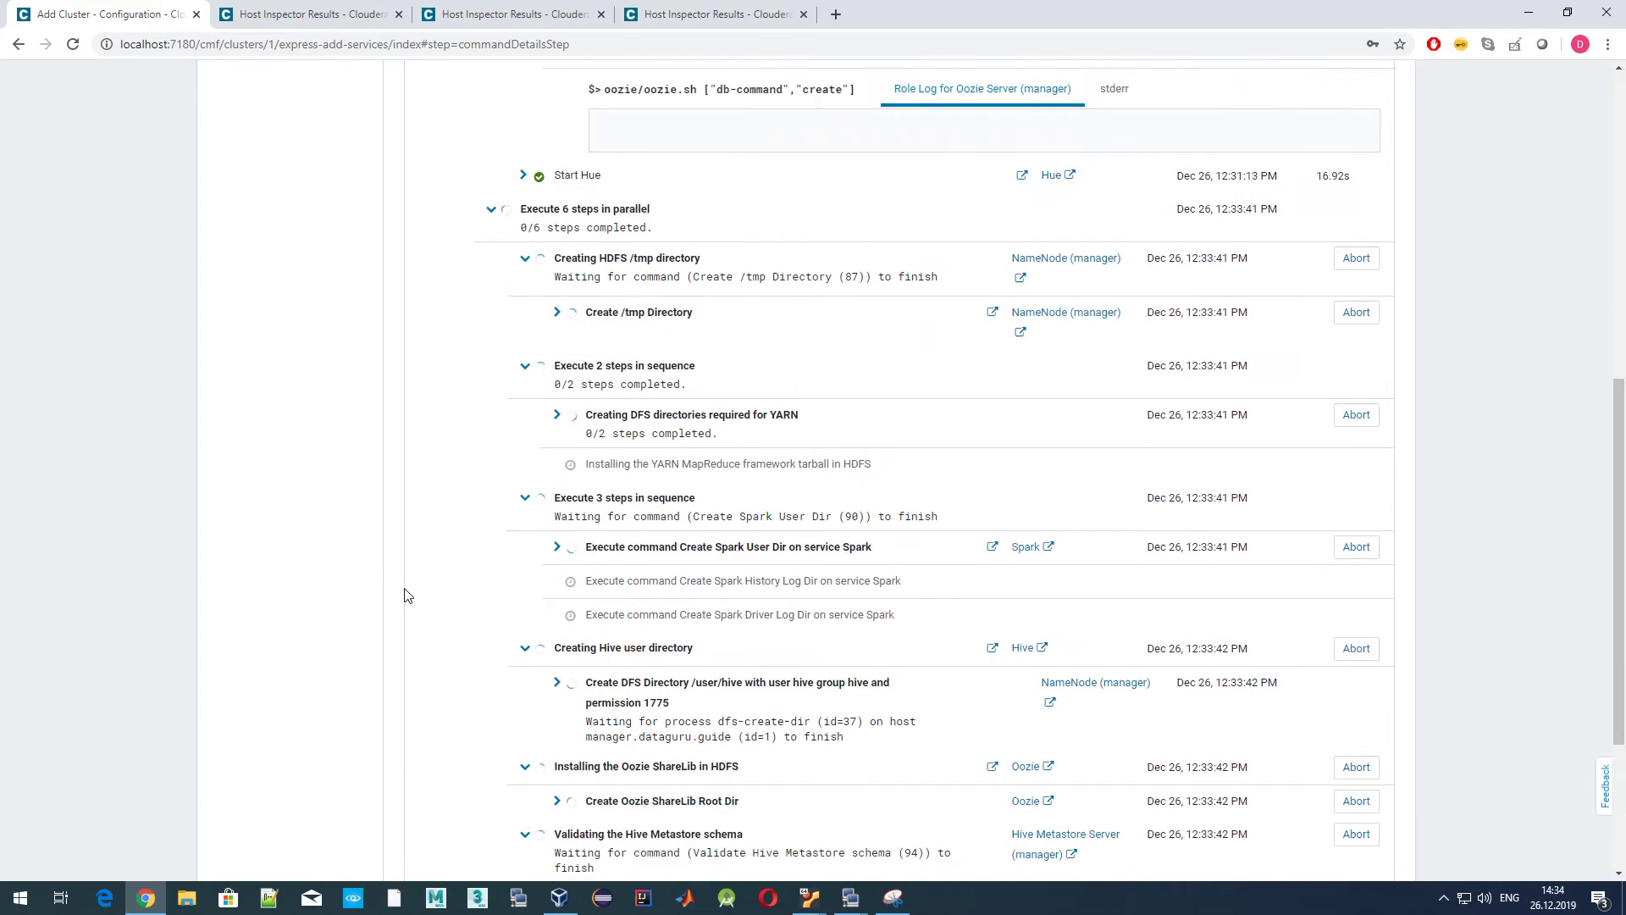
Collapse the completed Creating Oozie Database Tables step and its command details.
scroll(421, 572, "up", 3)
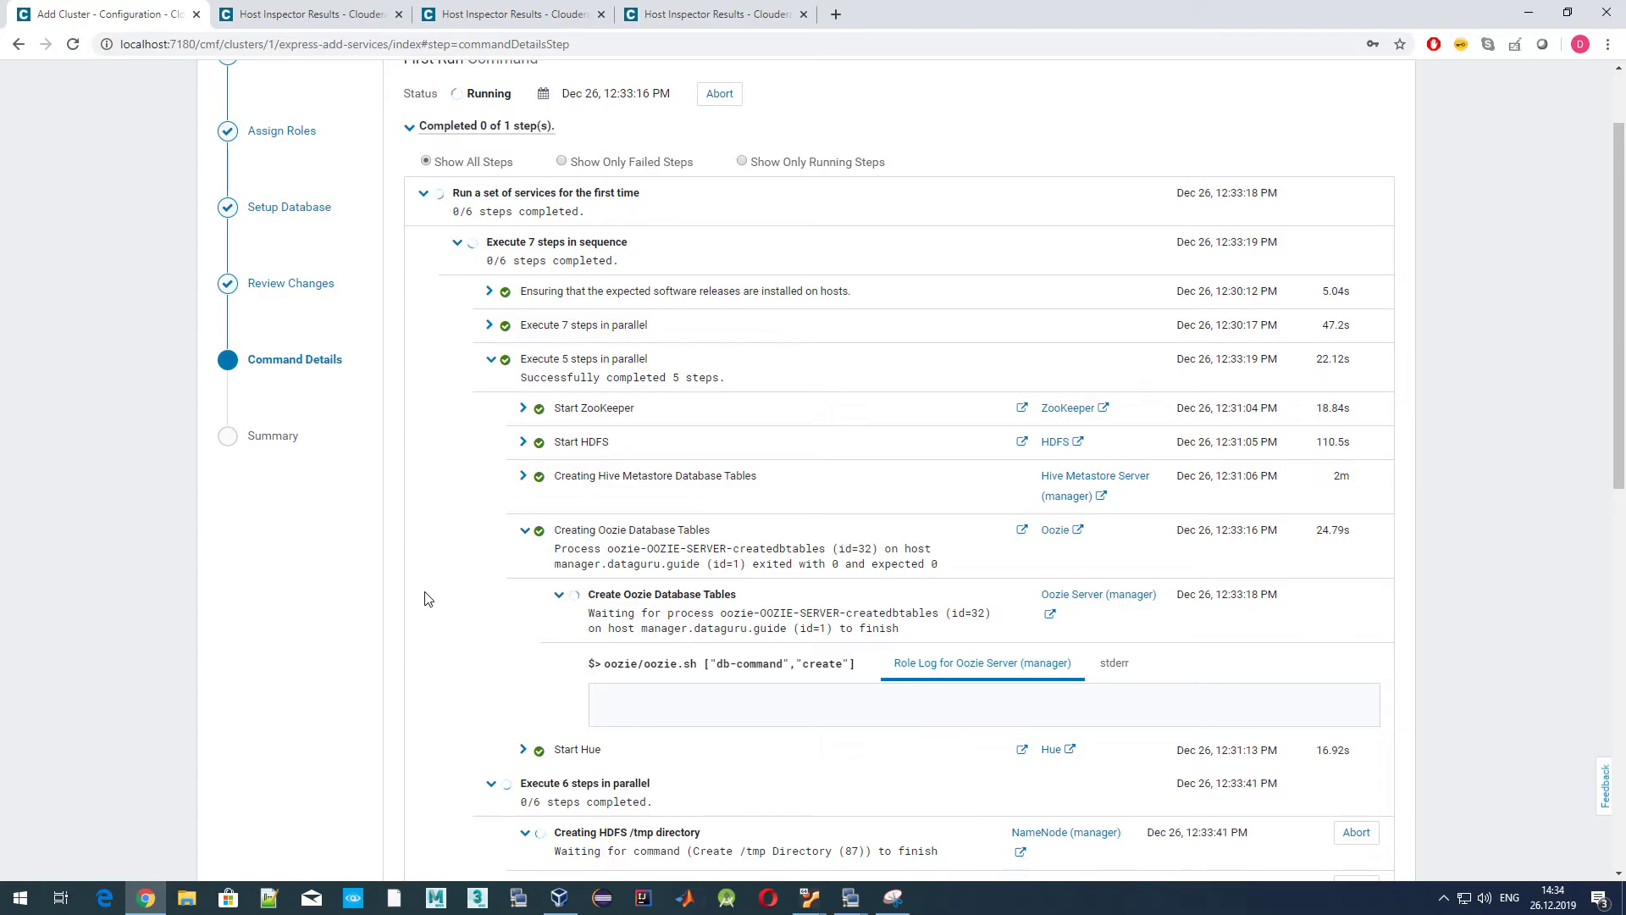
left_click(558, 596)
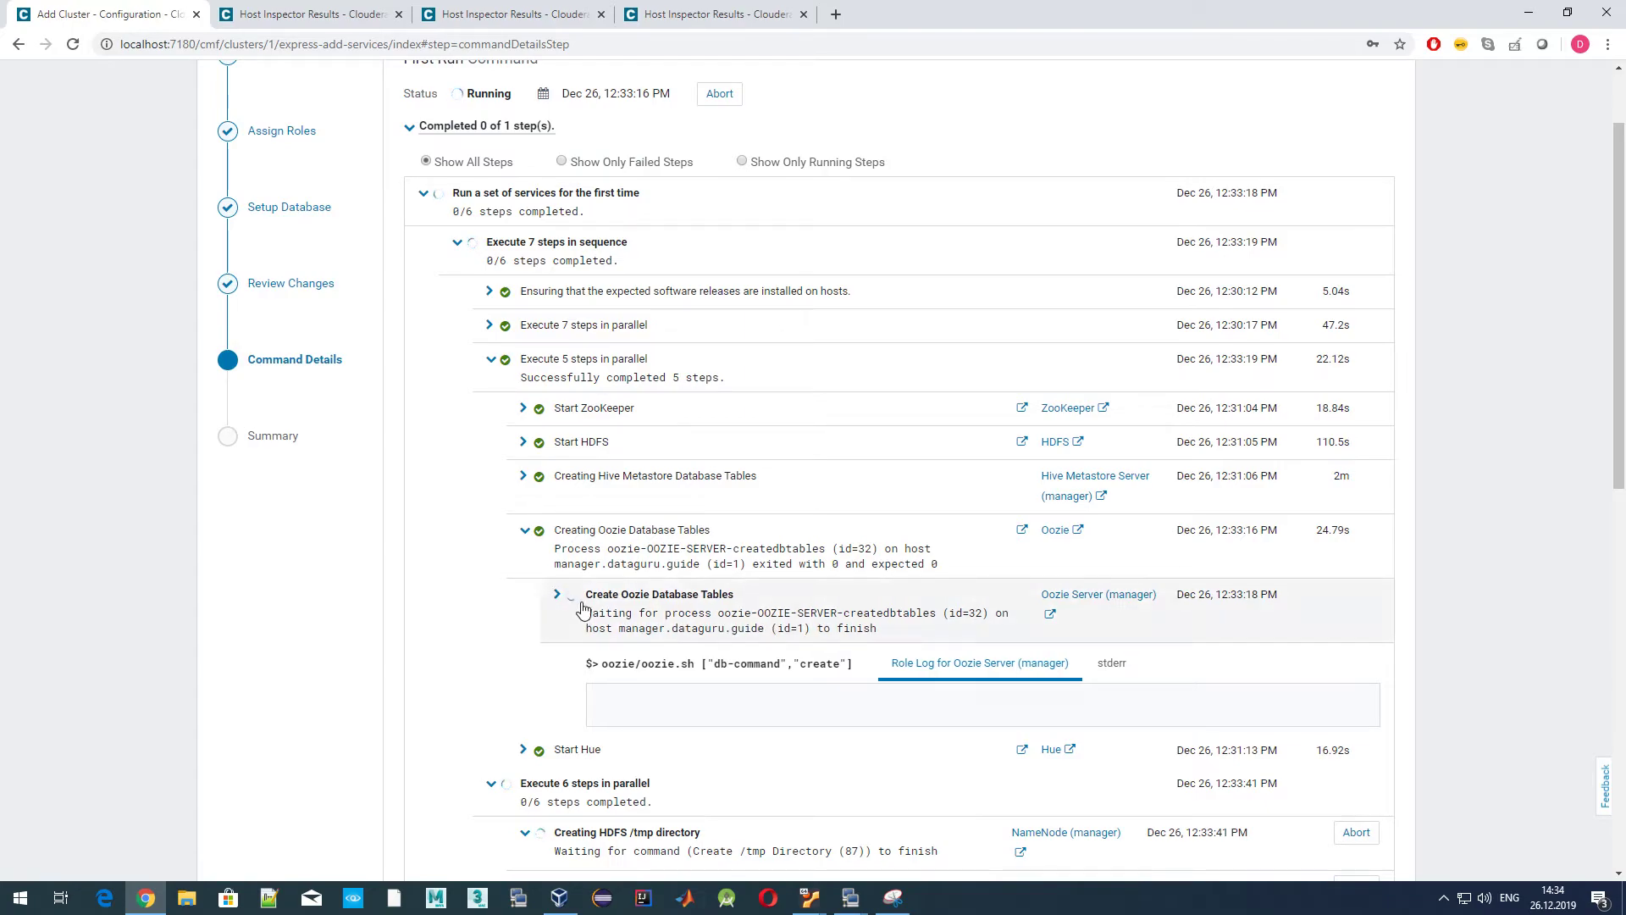
left_click(524, 530)
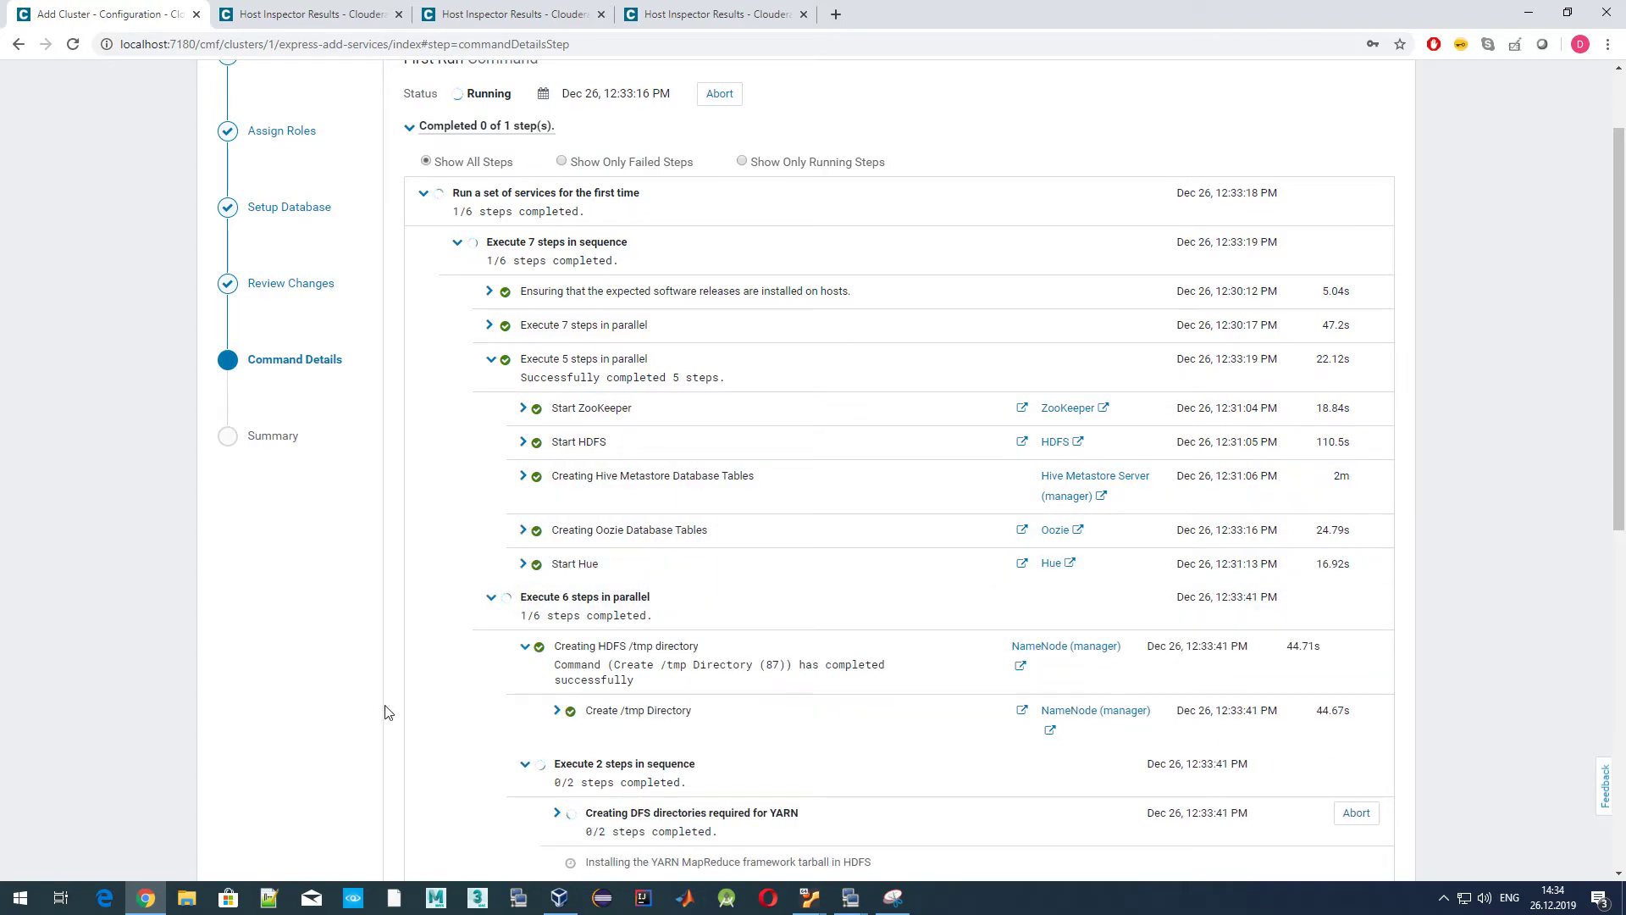
left_click(524, 531)
left_click(525, 532)
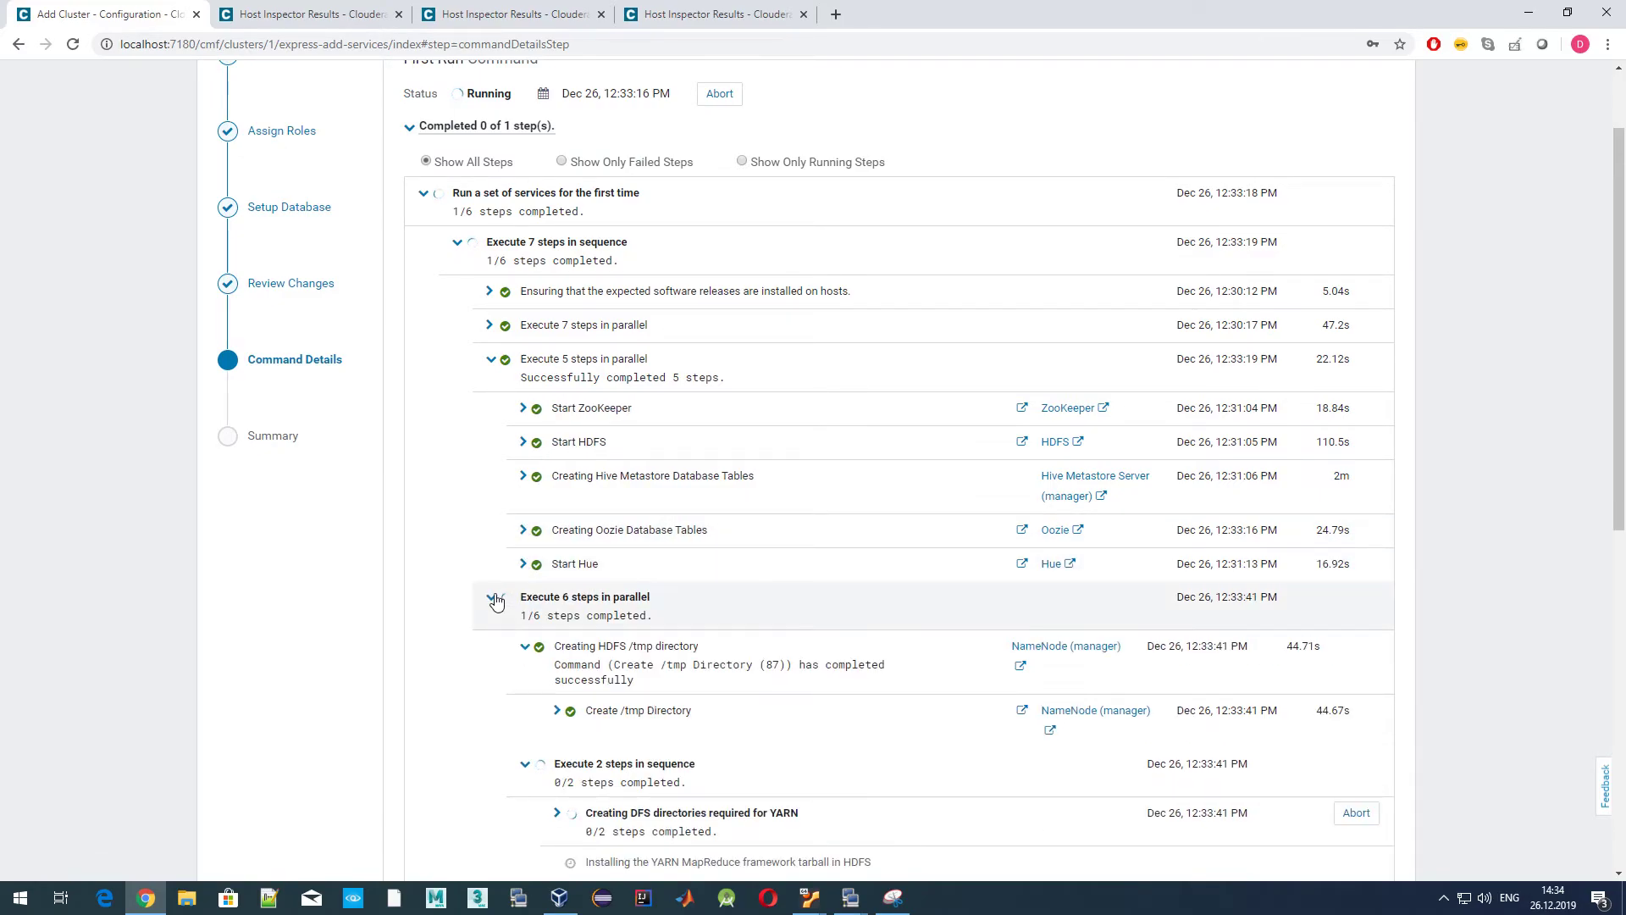
Collapse the completed Hive Metastore schema validation, Hive user directory and HDFS /tmp directory steps in the group of 6.
scroll(457, 678, "down", 5)
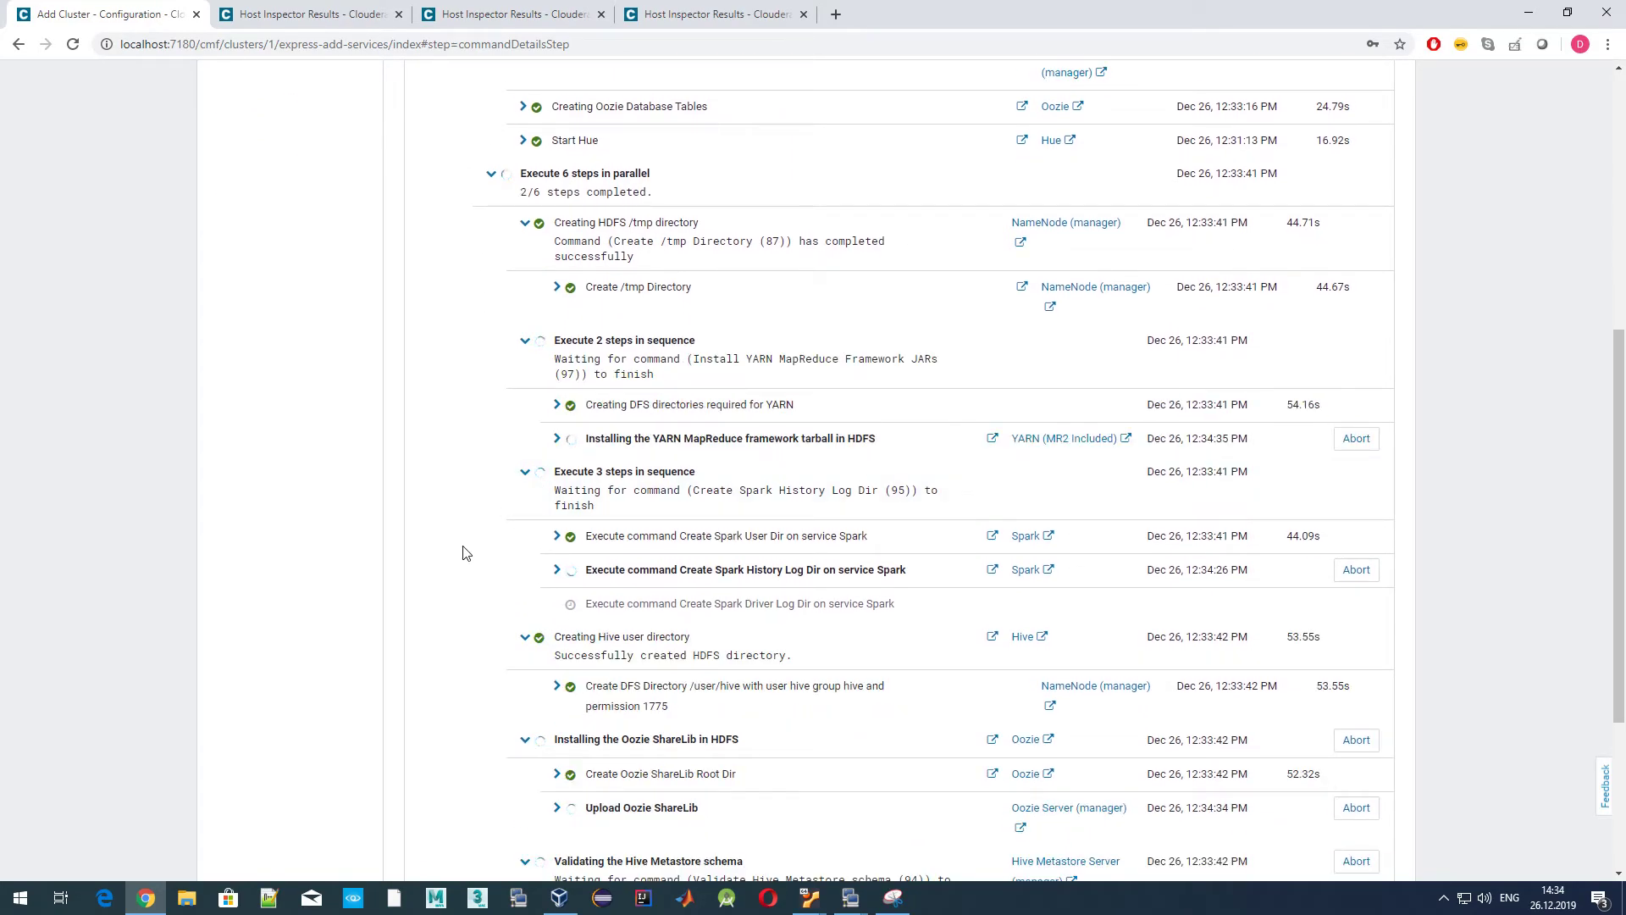
scroll(454, 542, "down", 2)
scroll(454, 542, "down", 2)
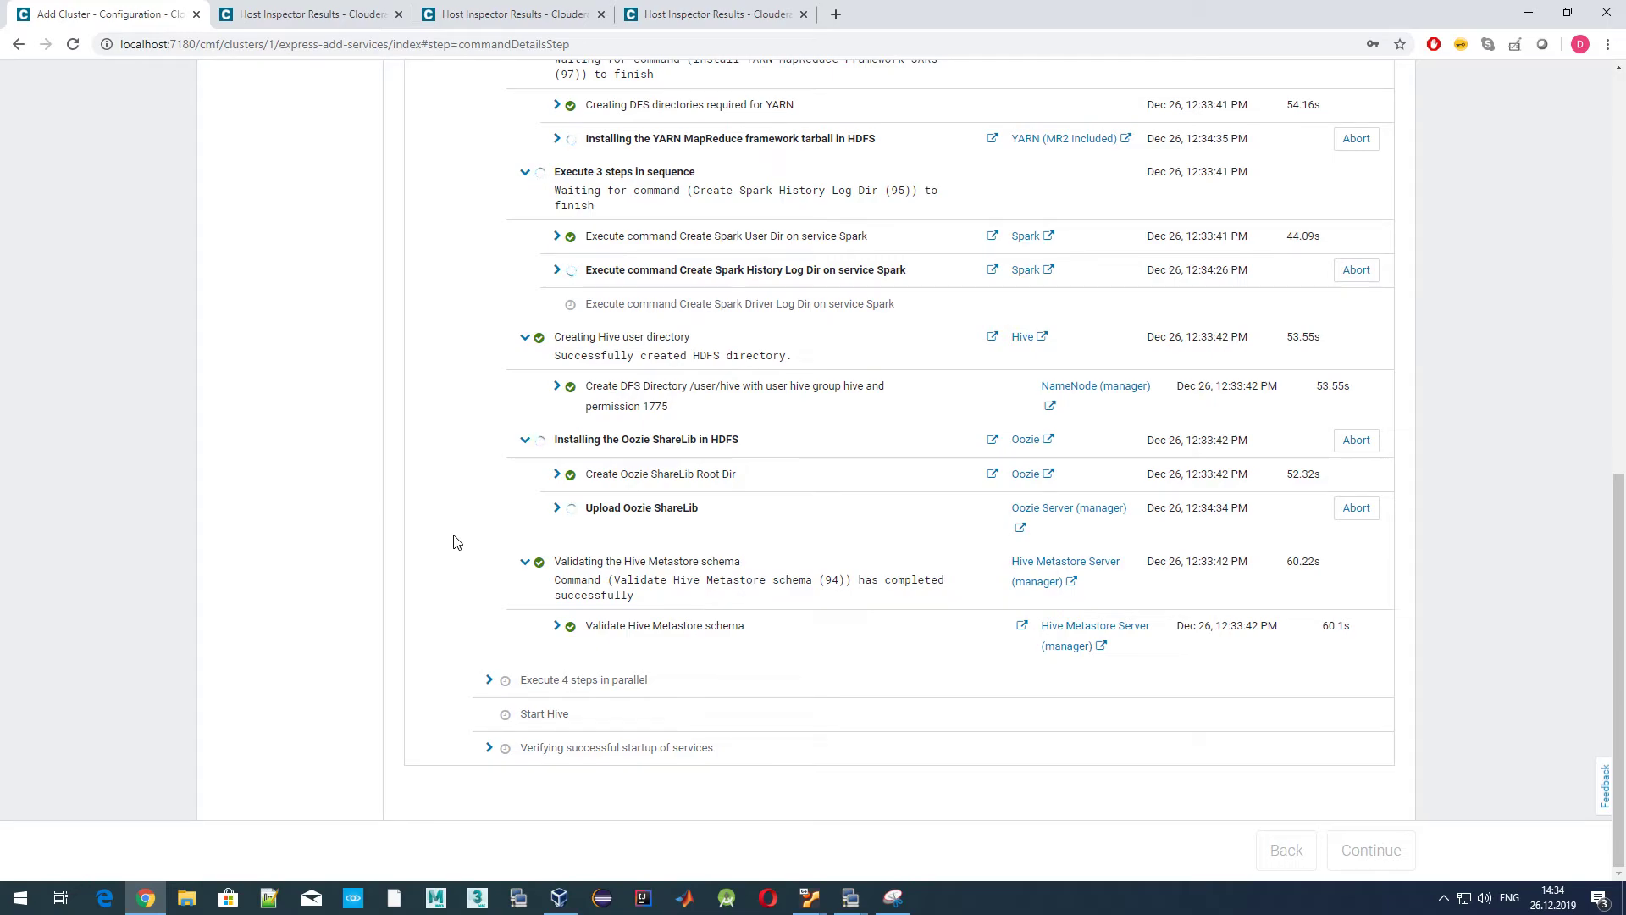
left_click(525, 562)
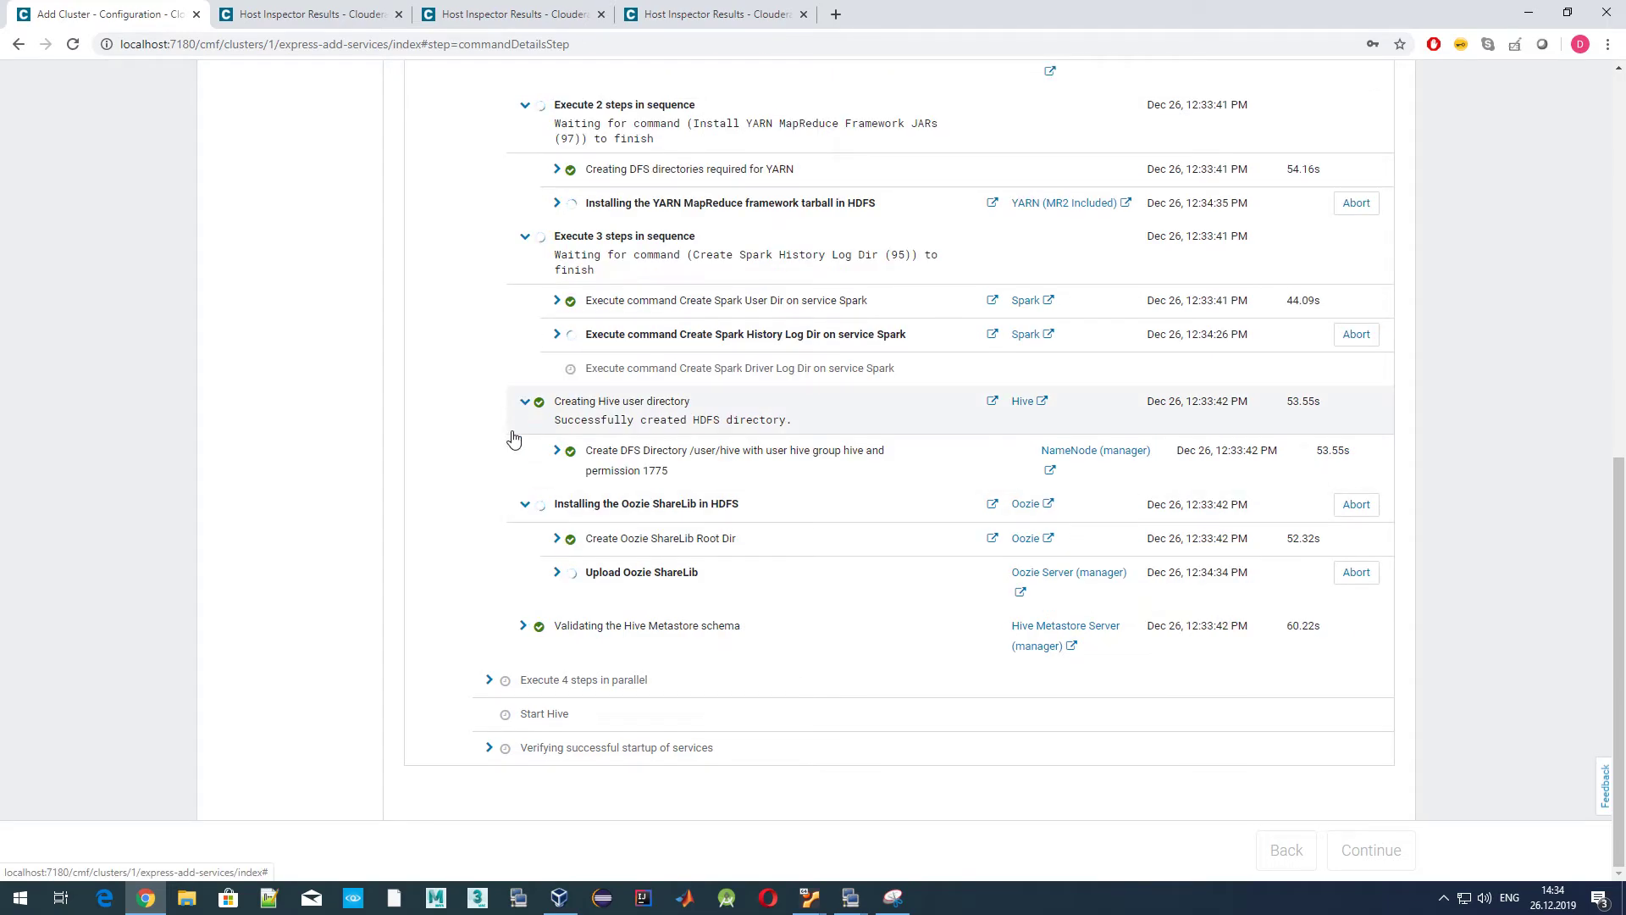
left_click(525, 401)
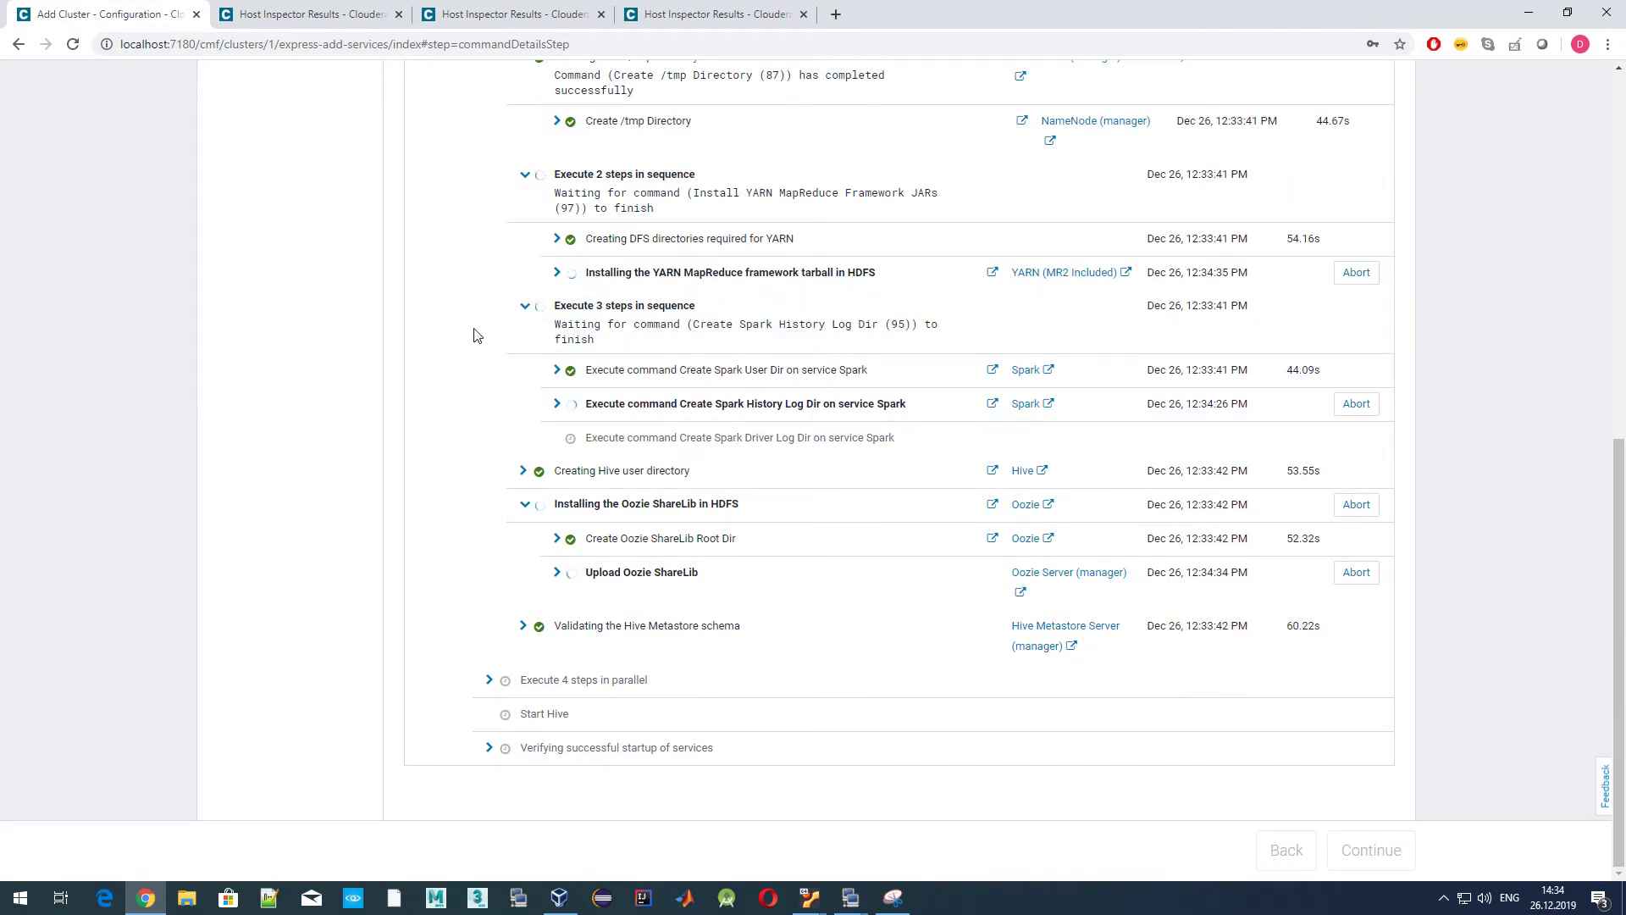
scroll(475, 334, "up", 2)
left_click(523, 226)
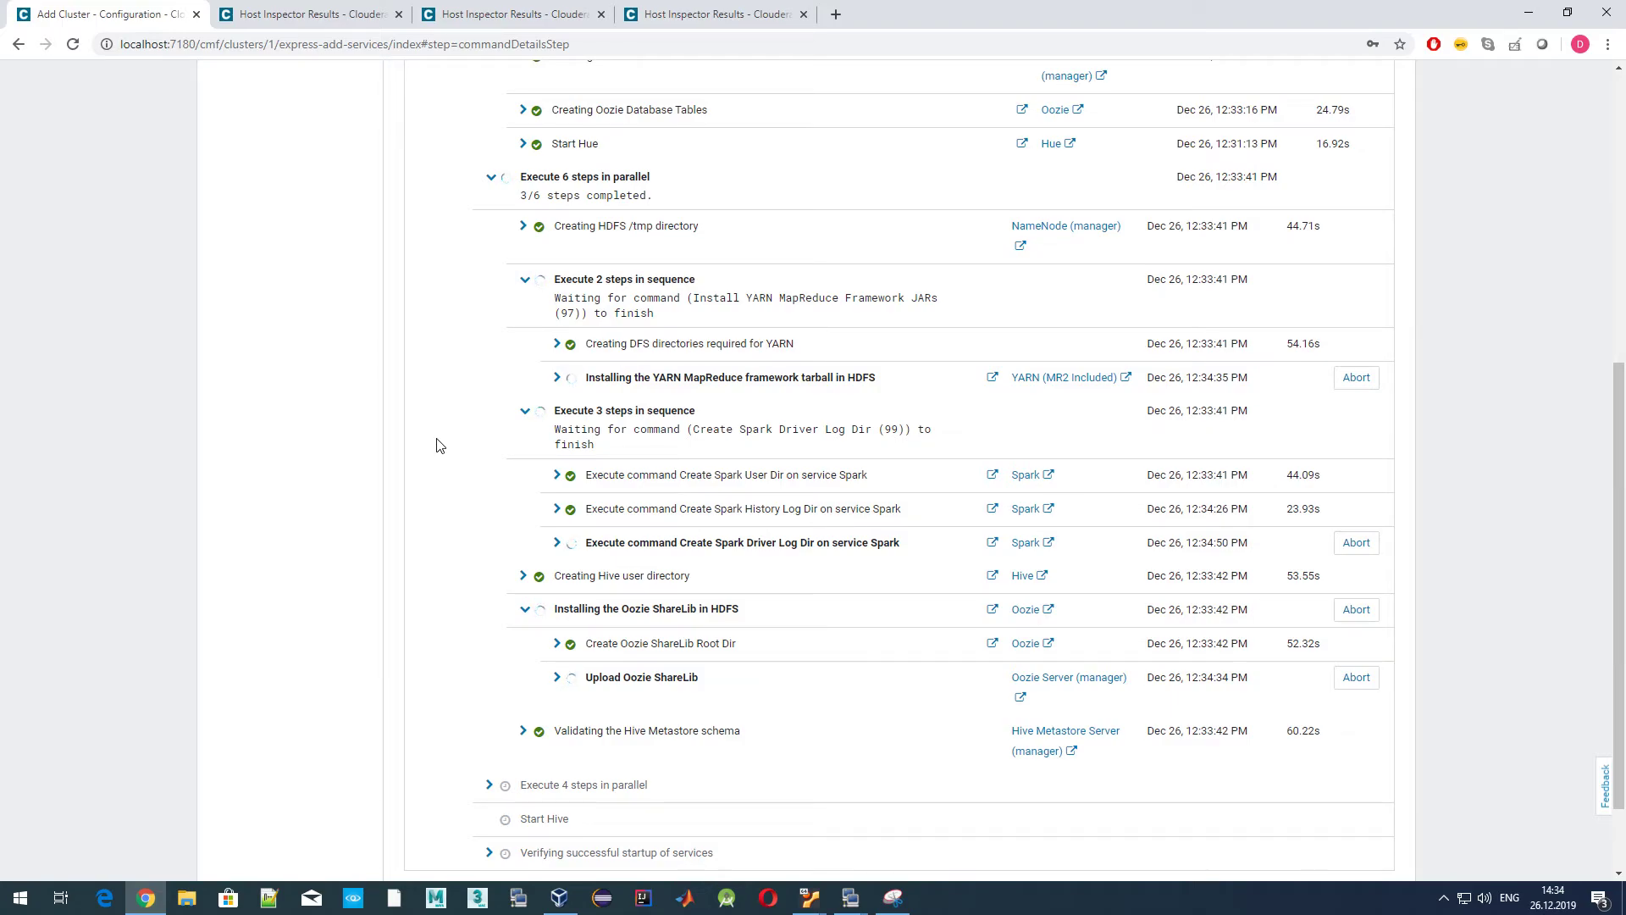
Review the progress of the First Run steps and collapse the completed 3-step Spark sequence.
scroll(439, 445, "up", 4)
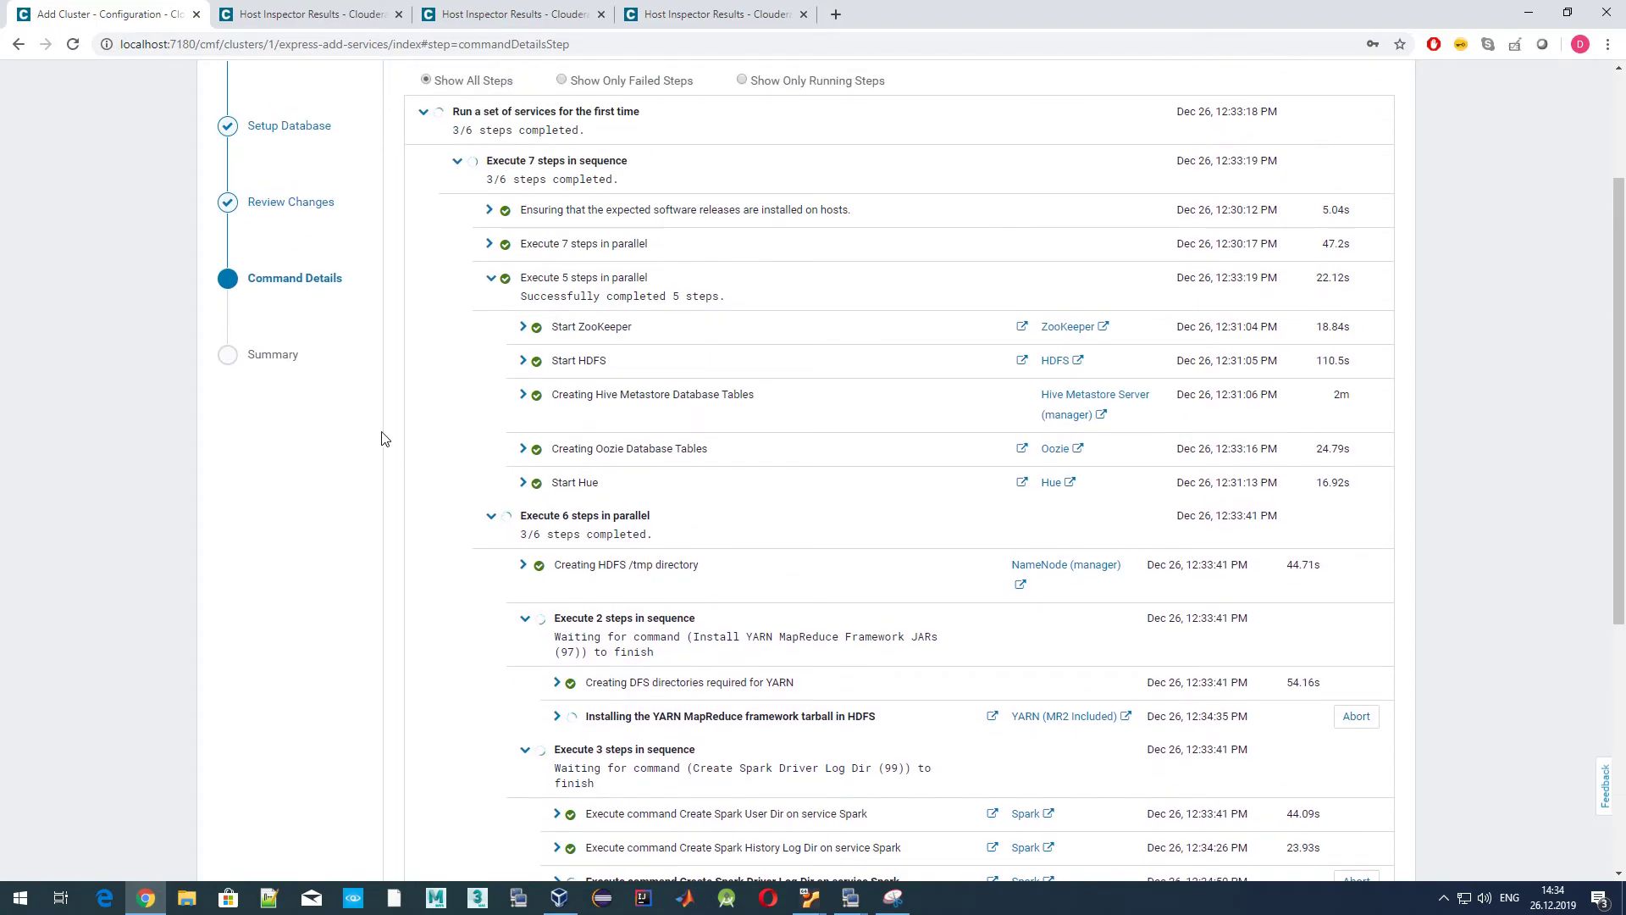
scroll(385, 435, "up", 2)
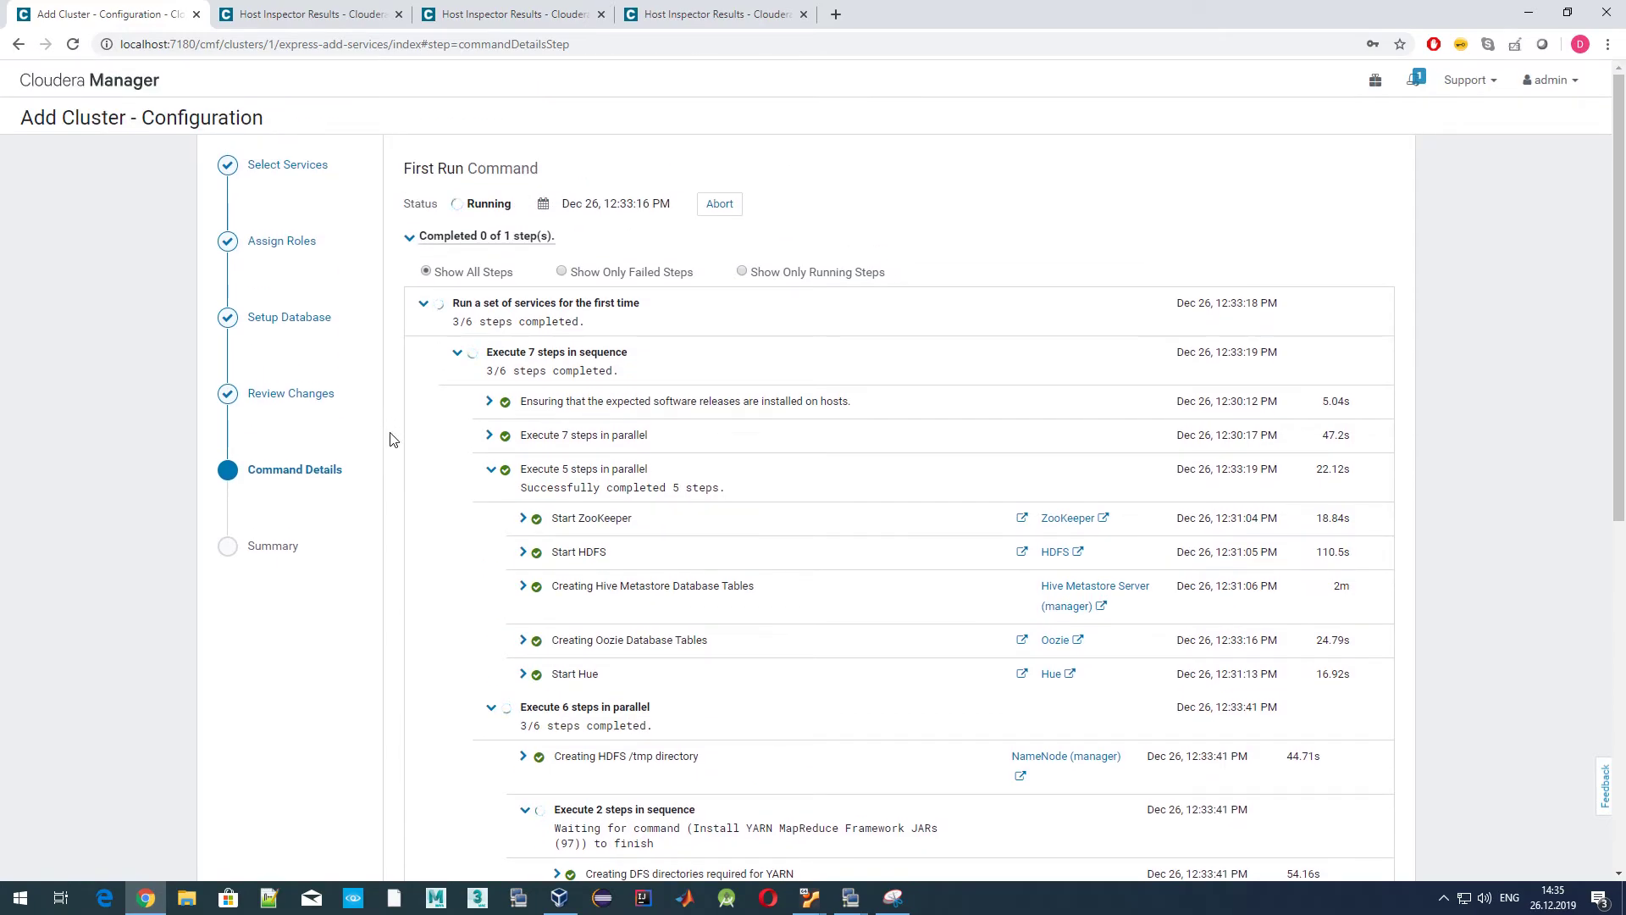
scroll(390, 439, "down", 2)
scroll(392, 439, "down", 1)
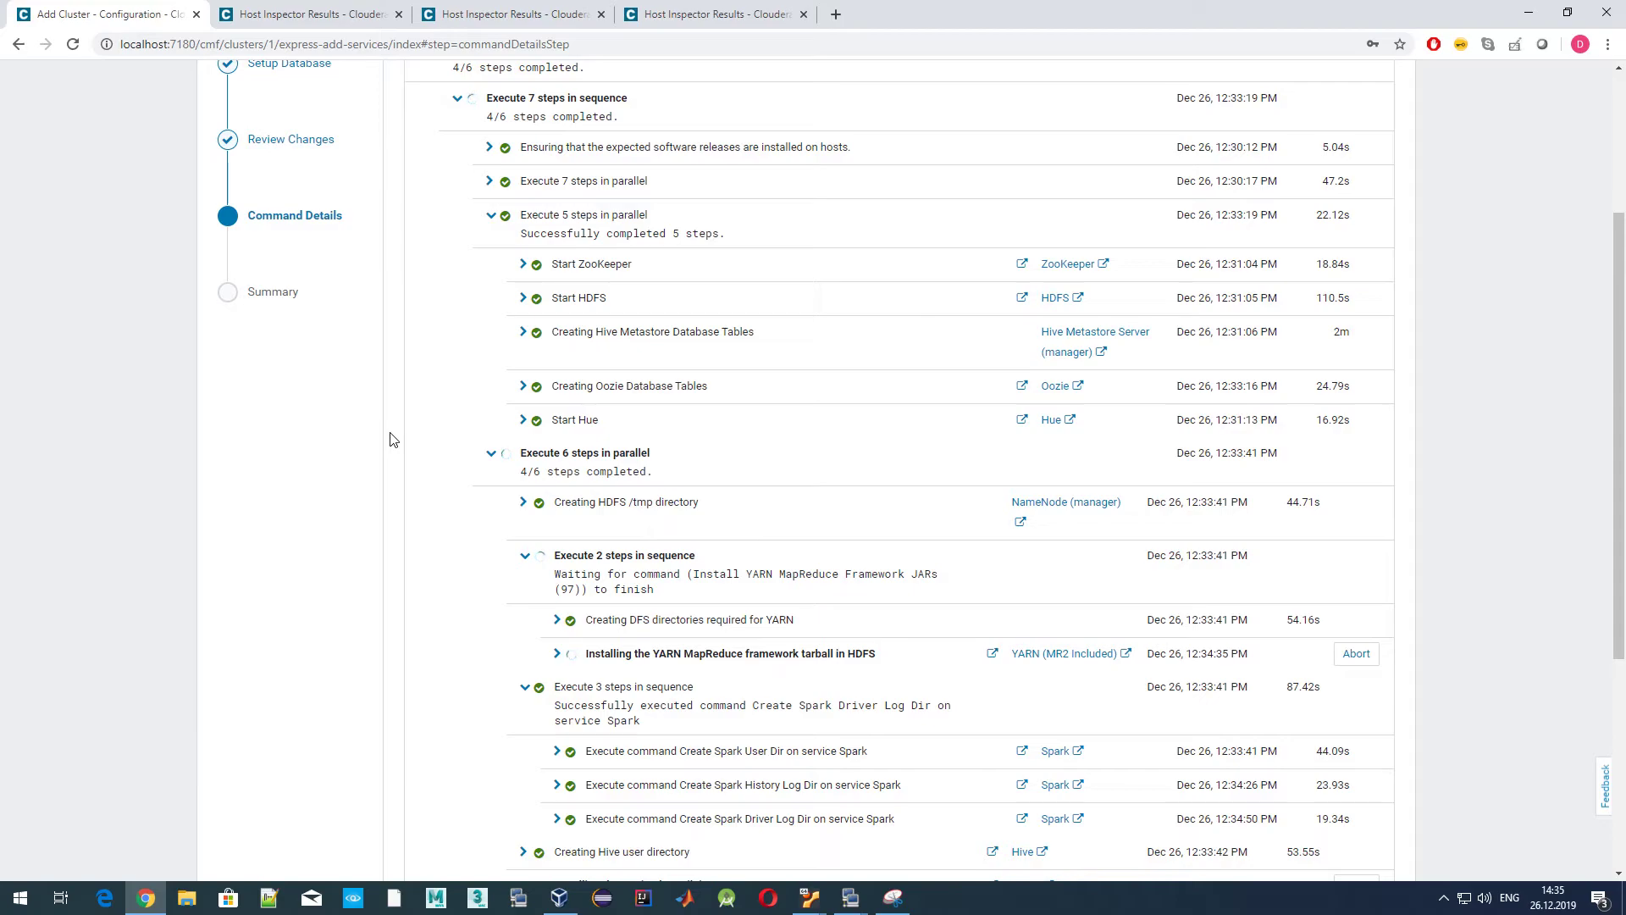
scroll(394, 439, "down", 5)
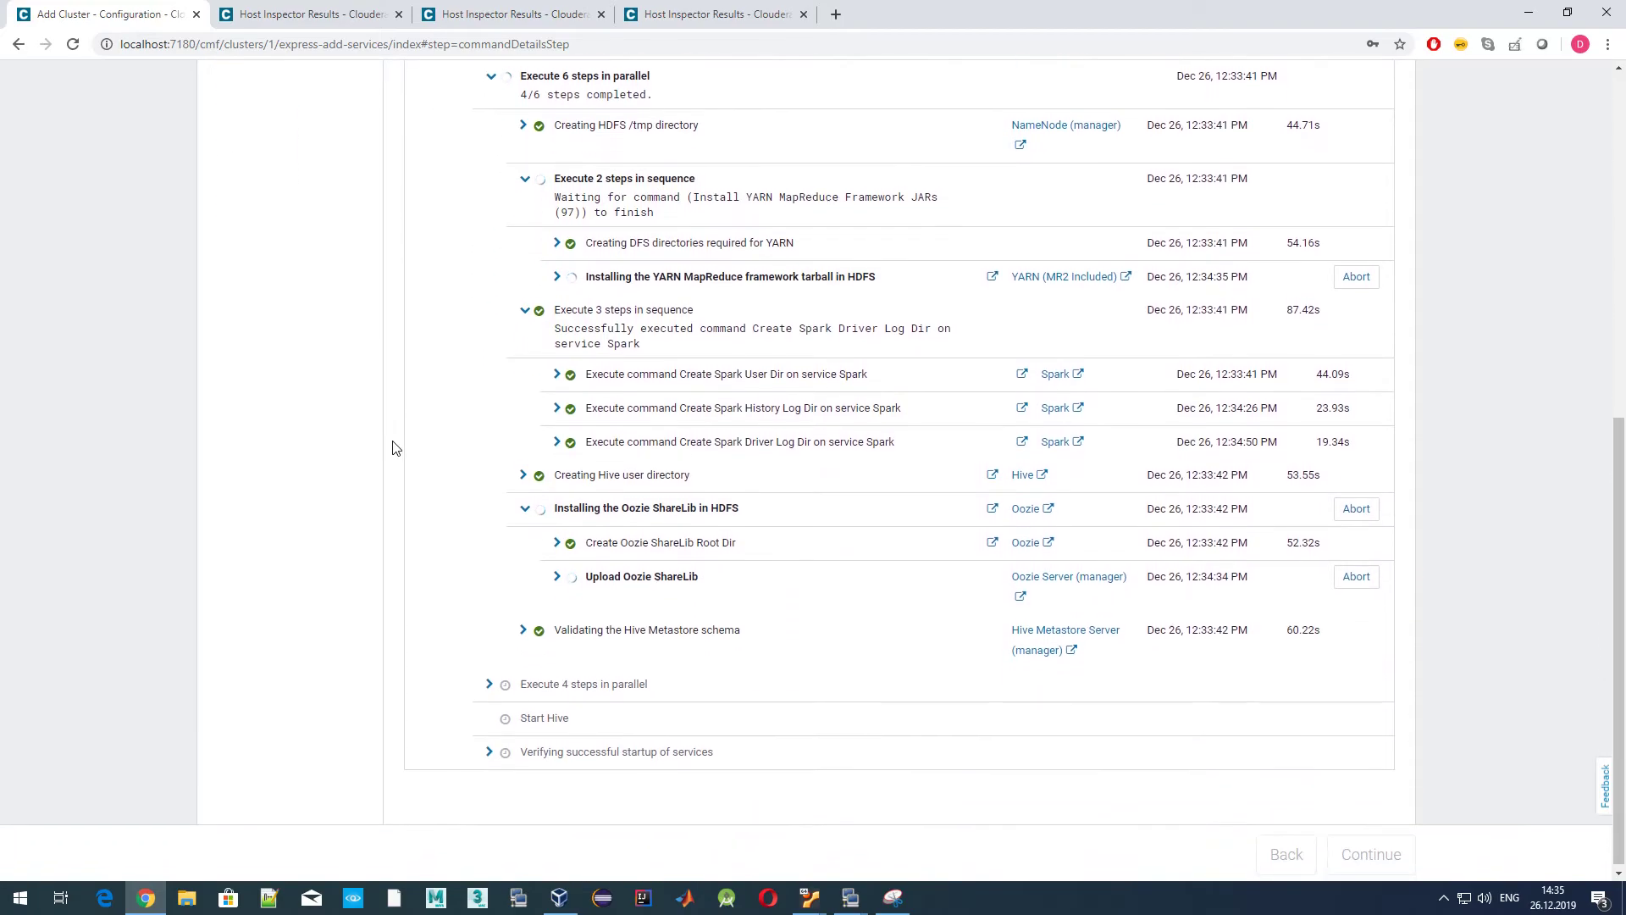
left_click(557, 573)
left_click(560, 579)
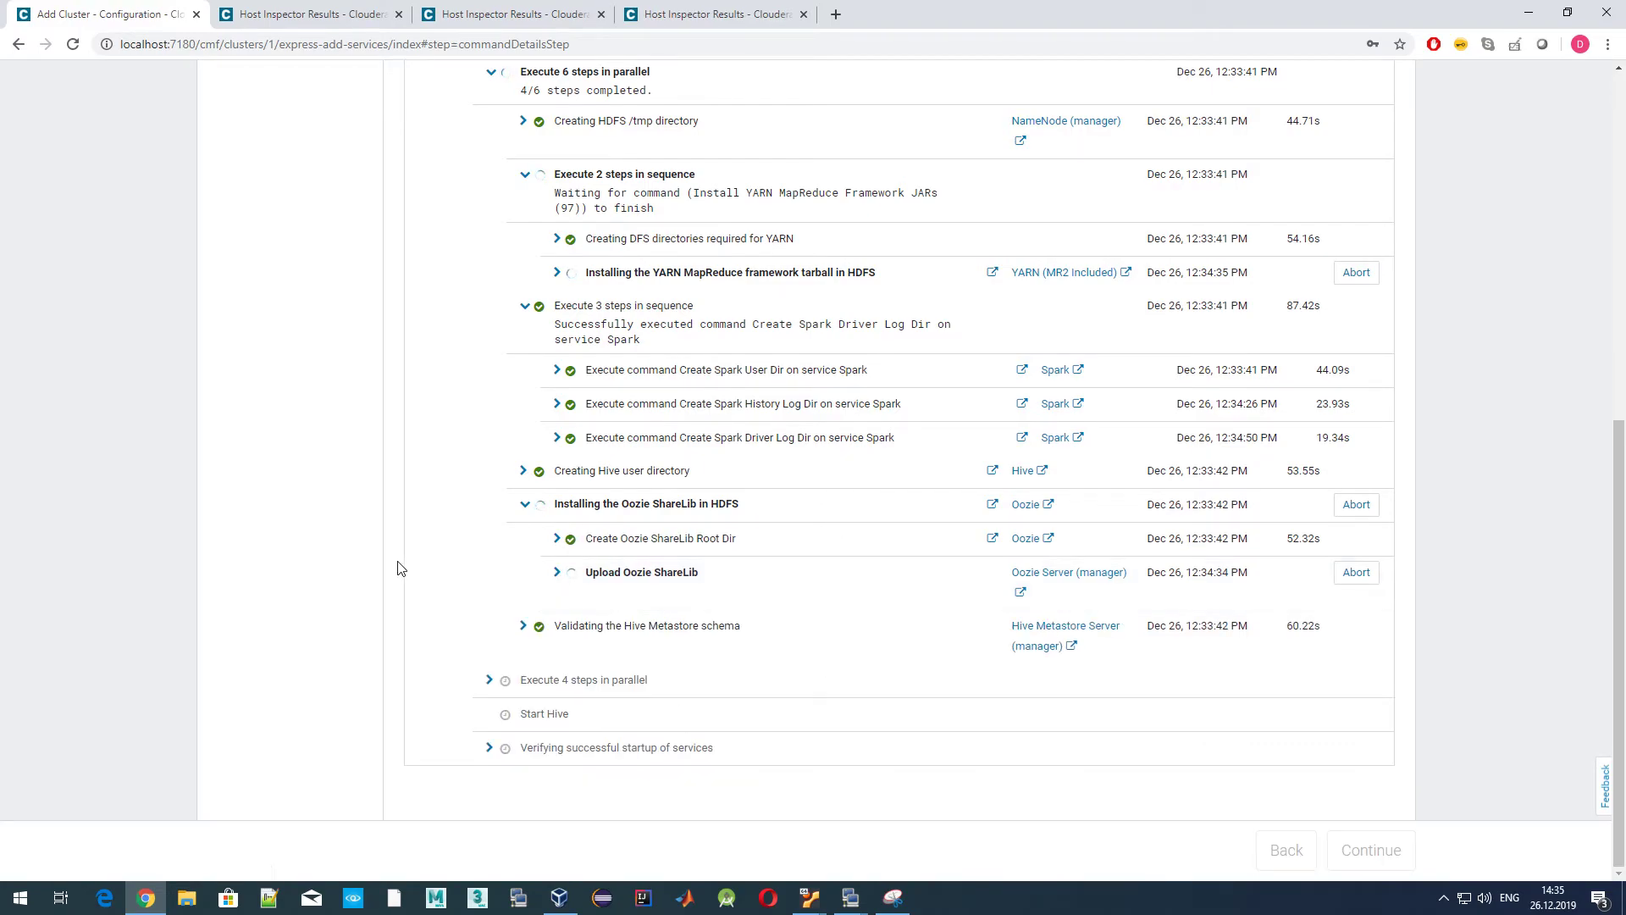
left_click(525, 306)
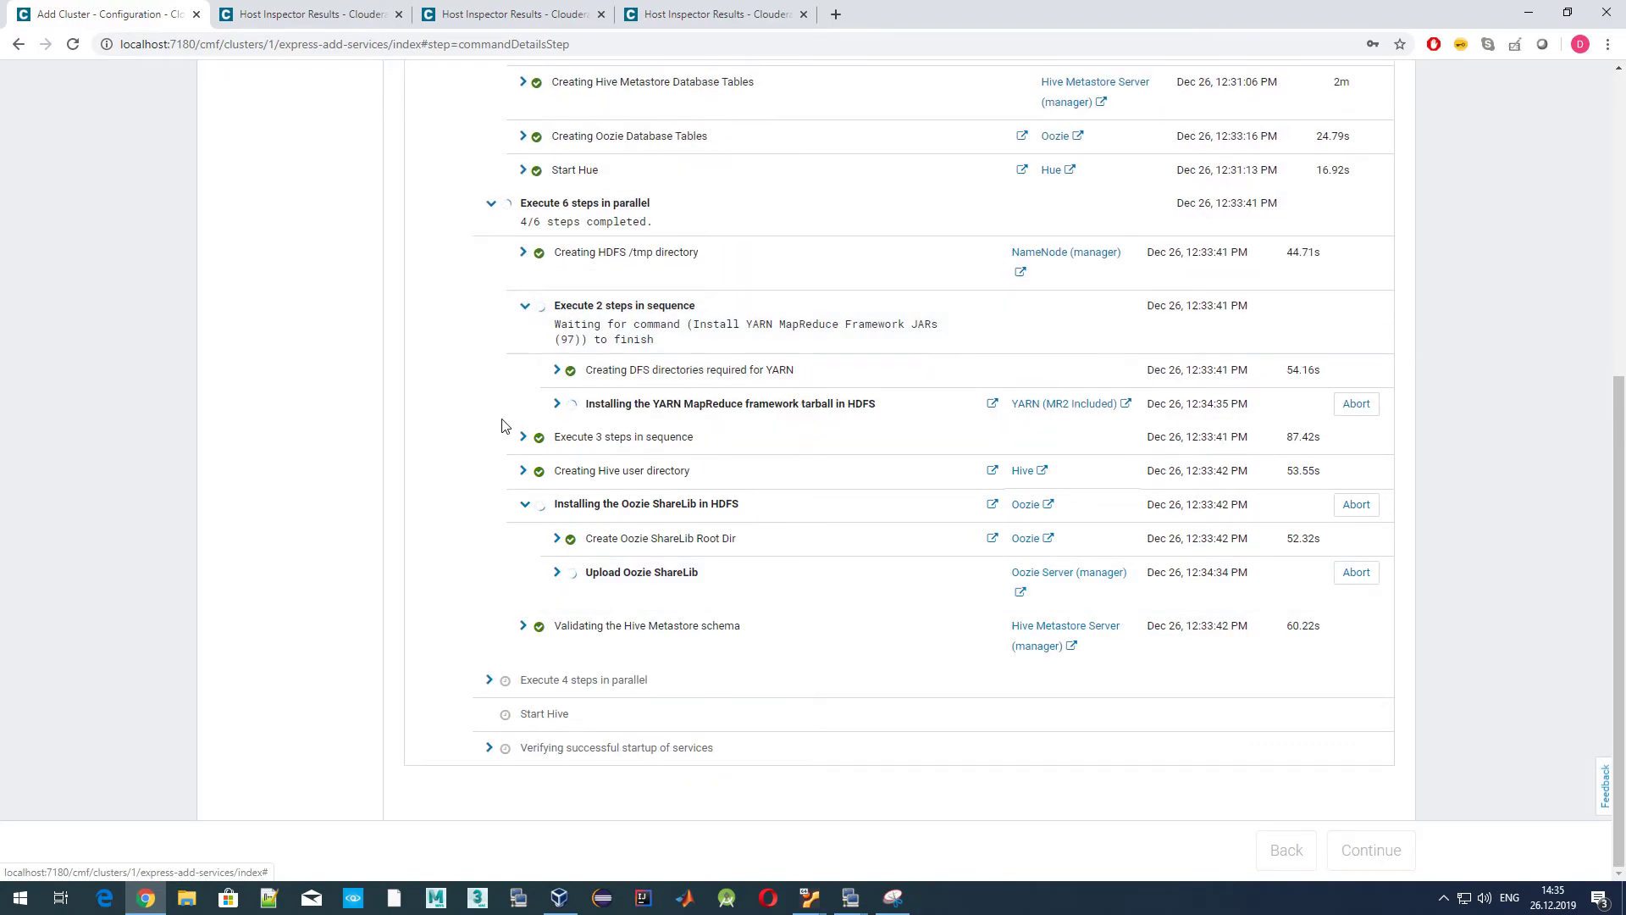
Collapse the 2-step YARN sequence and the completed groups of 6 and 5 parallel steps.
scroll(442, 457, "up", 2)
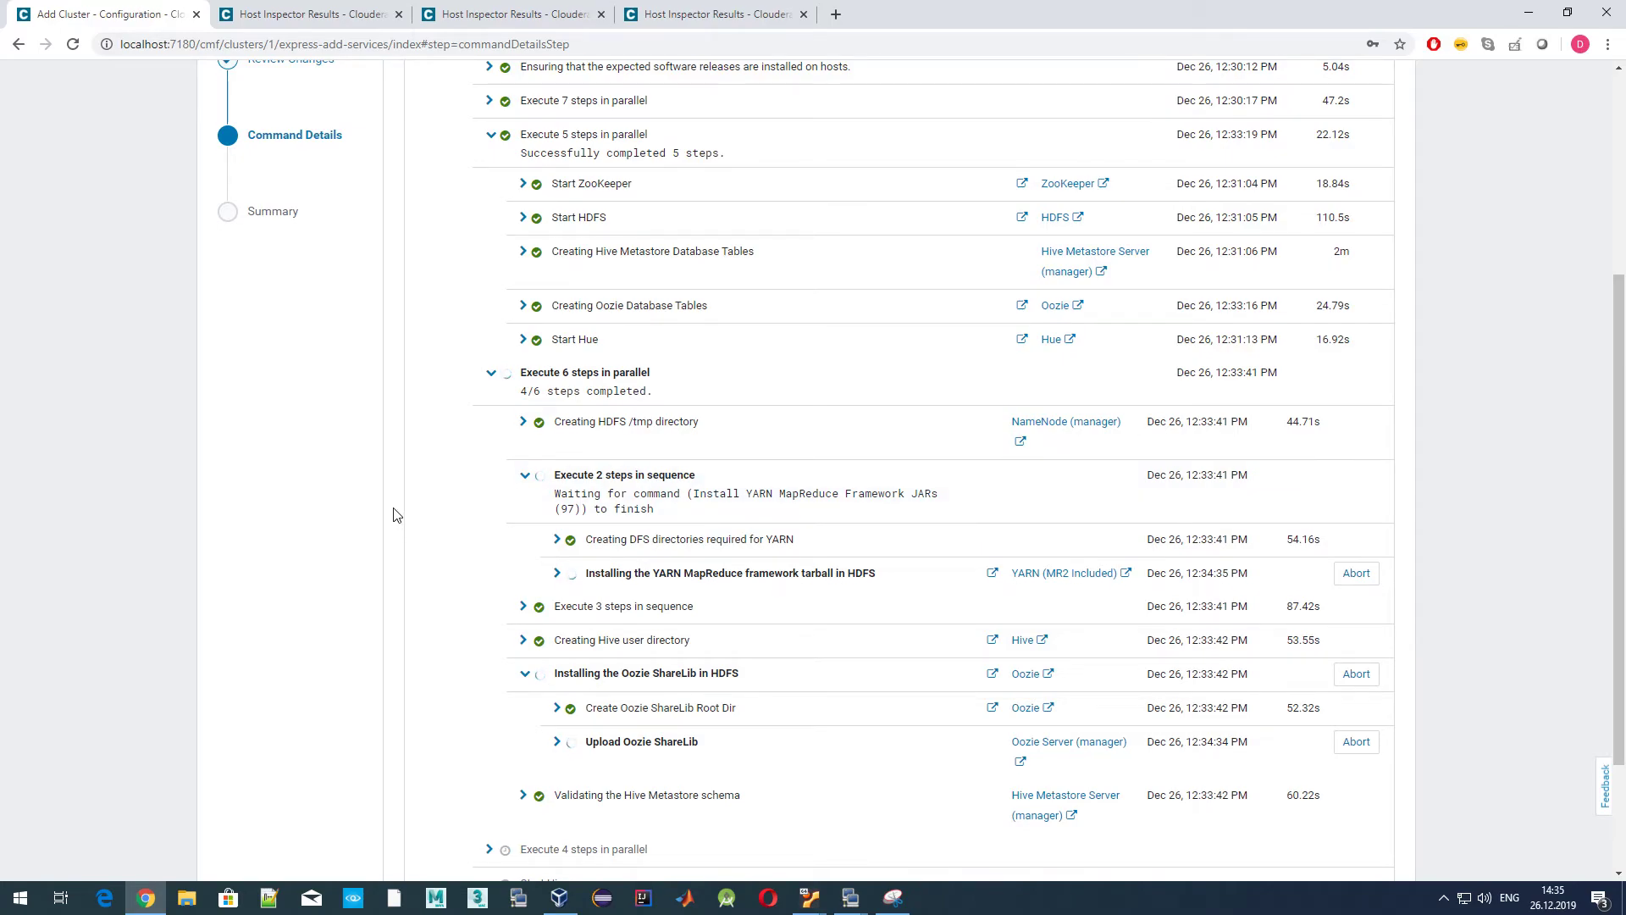
scroll(393, 515, "up", 4)
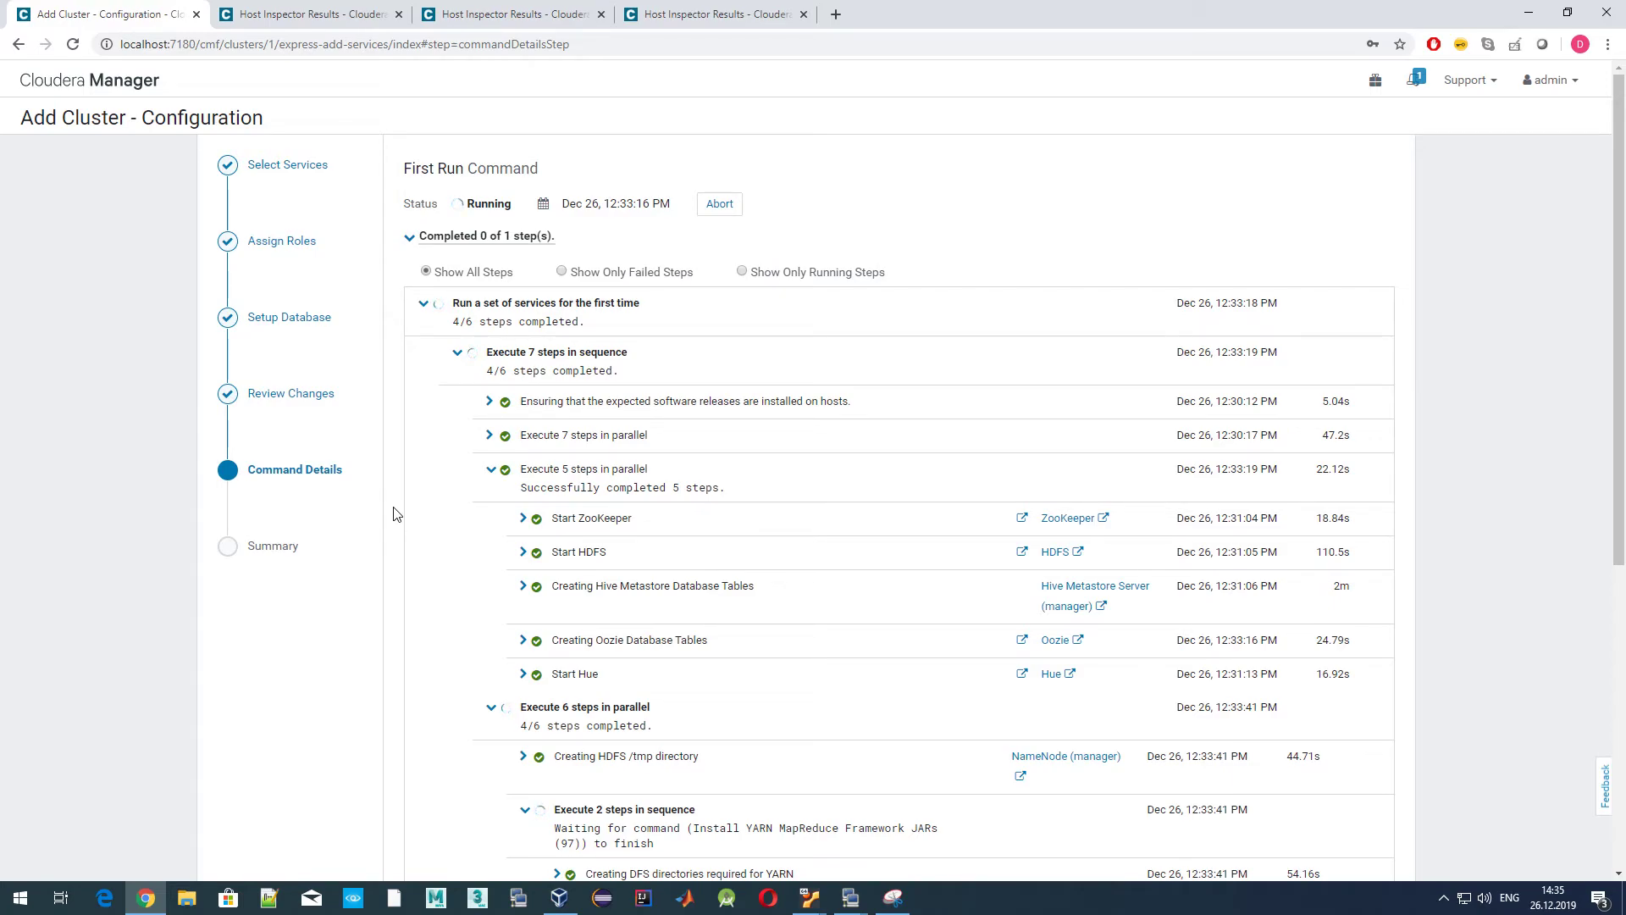
scroll(393, 514, "down", 1)
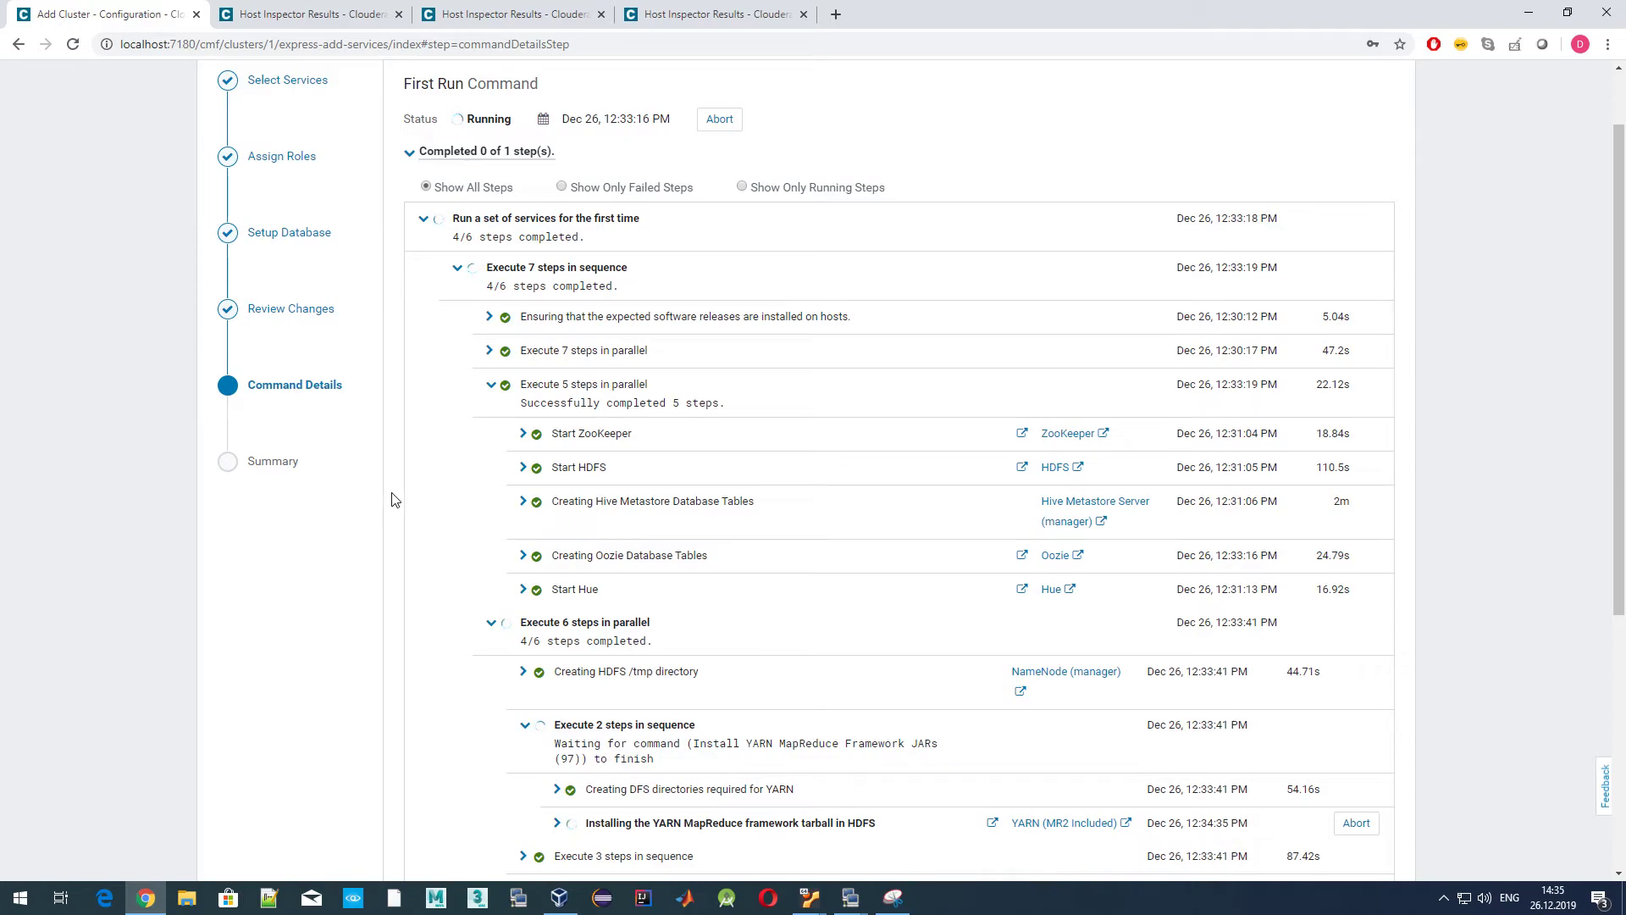
scroll(392, 502, "down", 4)
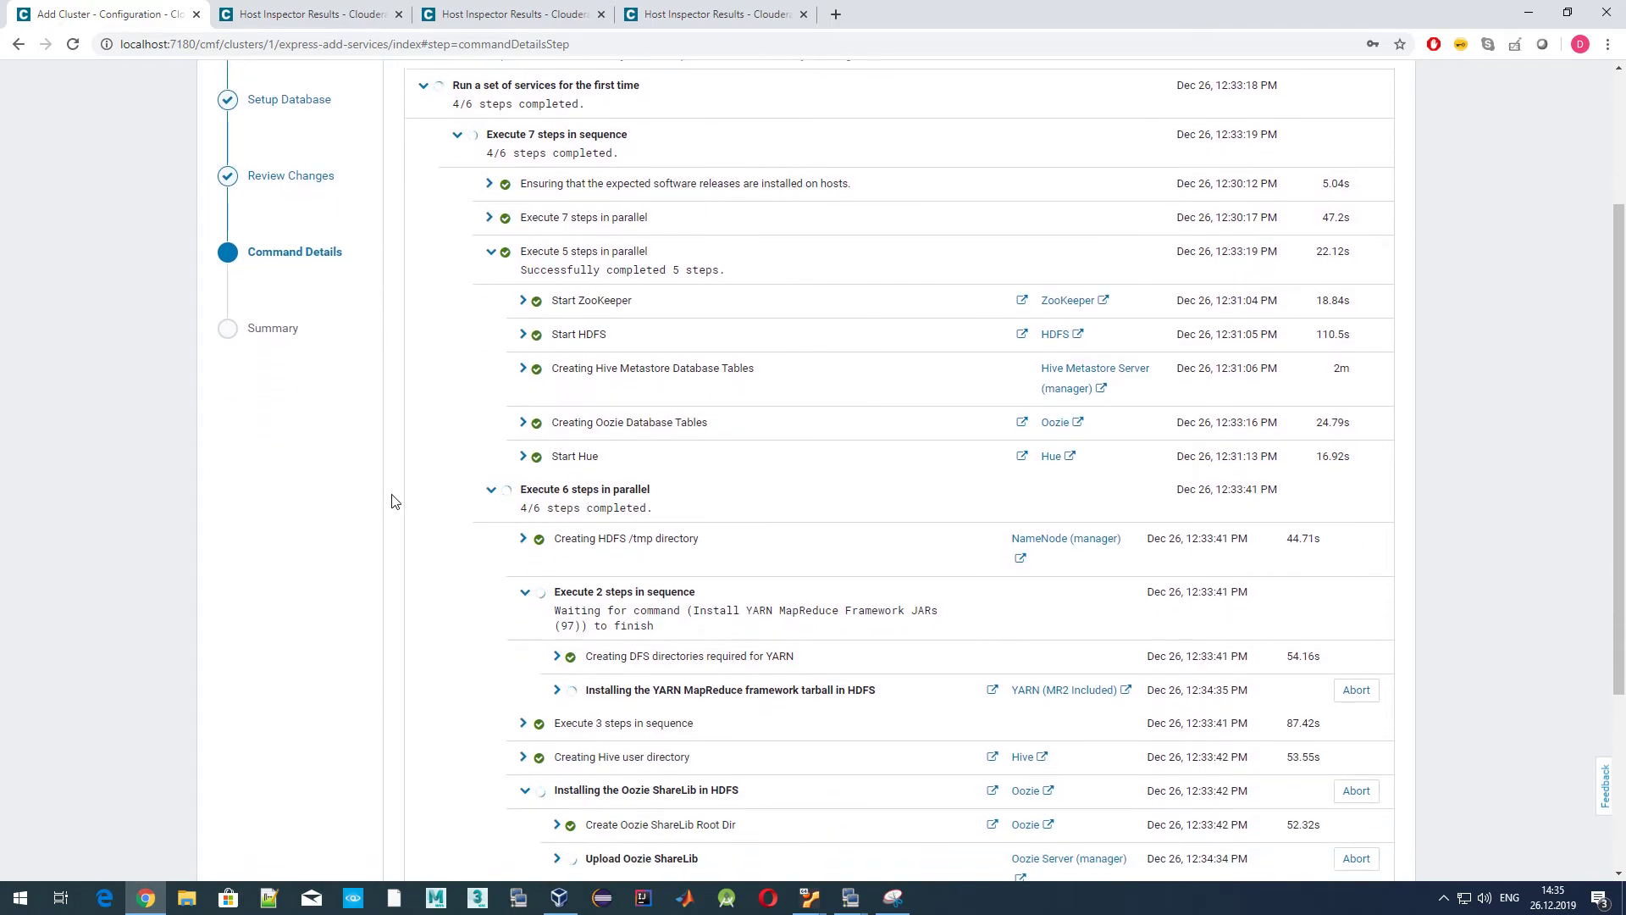
scroll(392, 501, "down", 1)
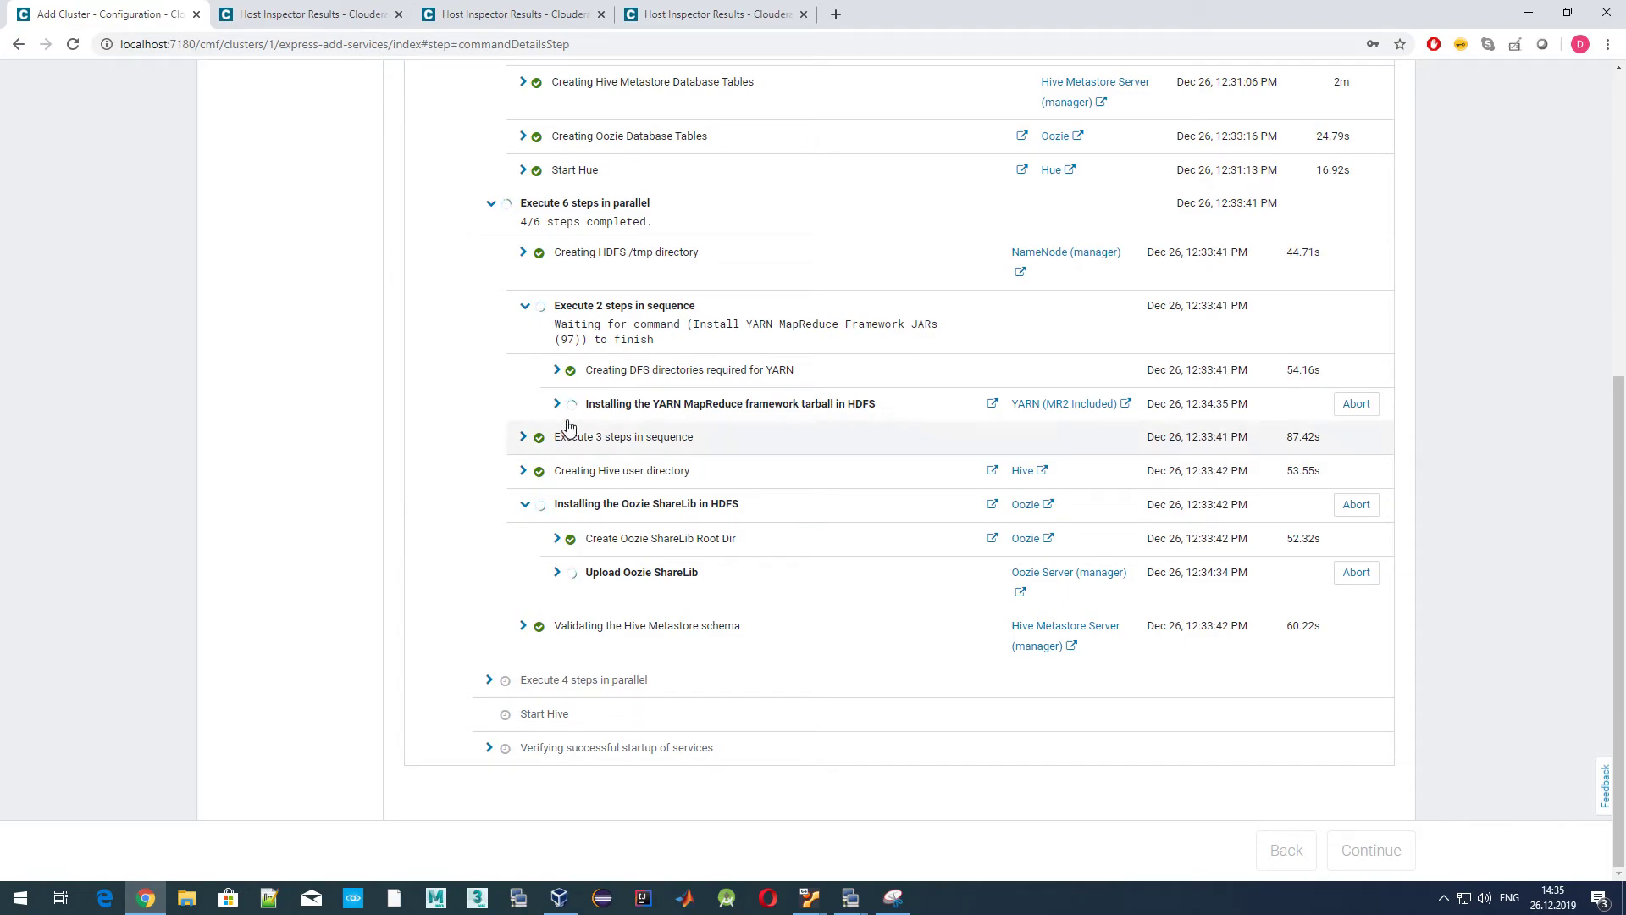
left_click(521, 309)
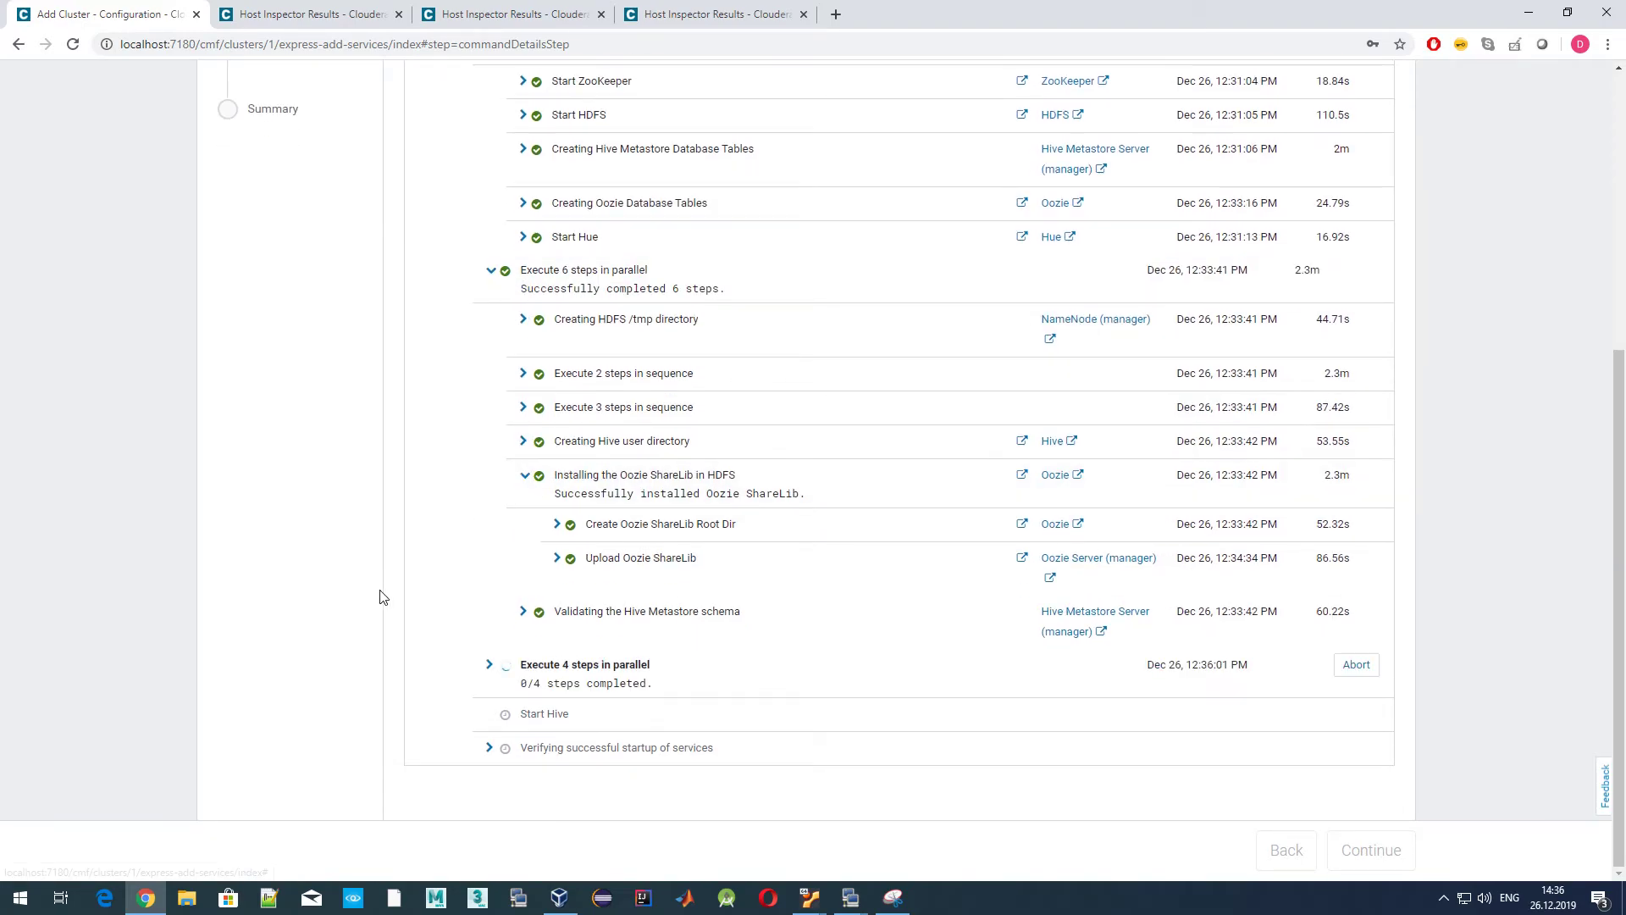
left_click(496, 280)
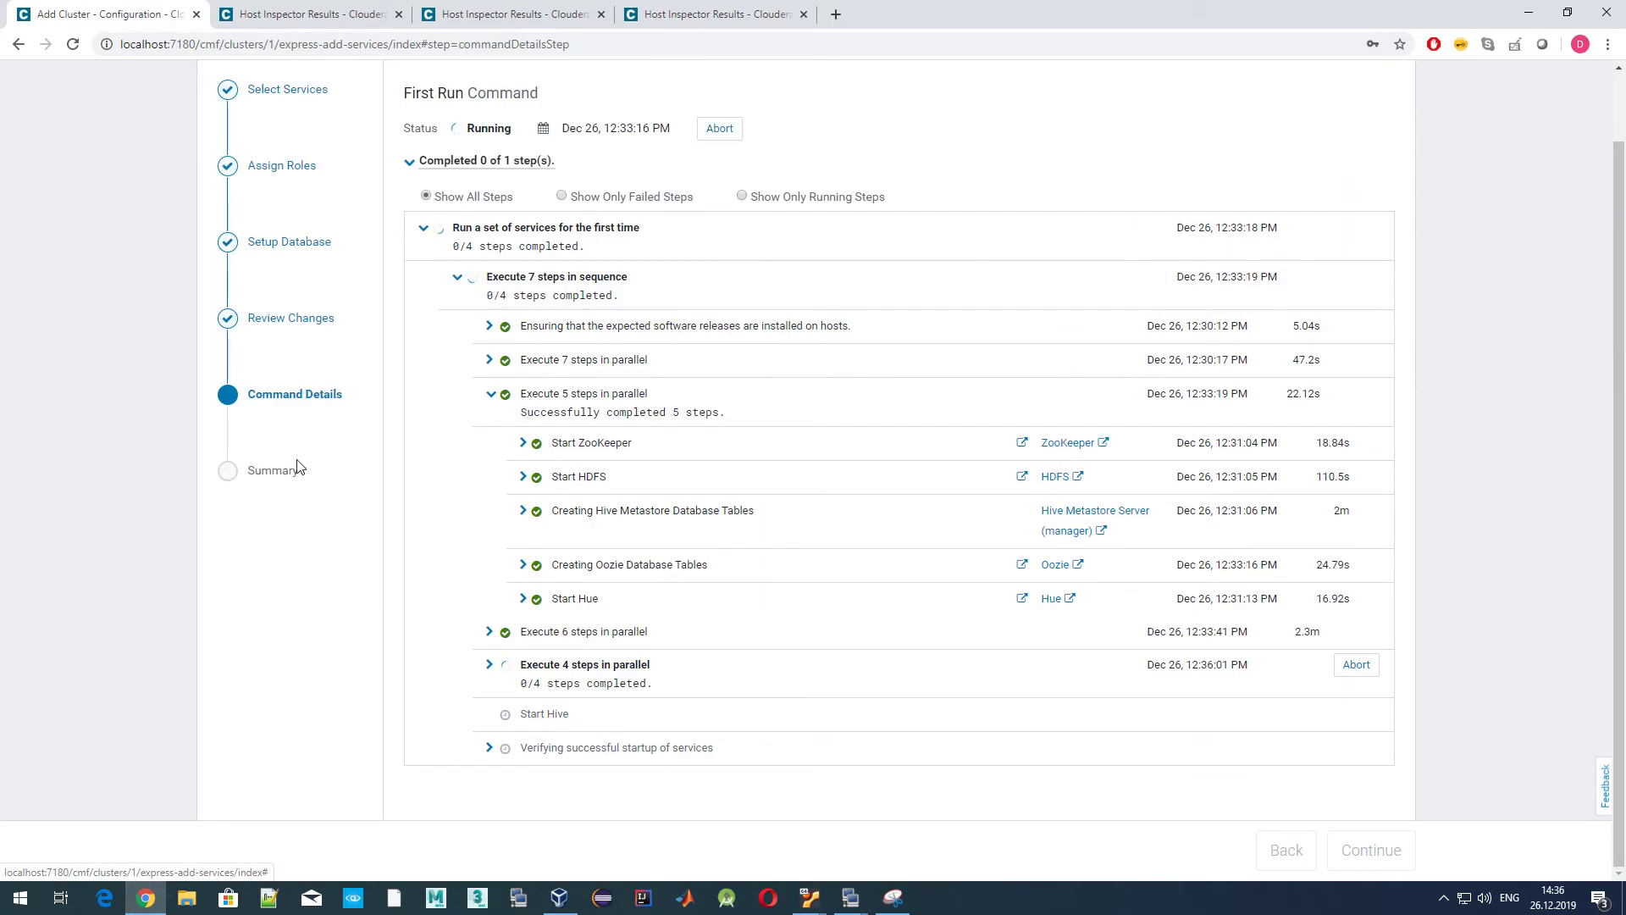
left_click(490, 468)
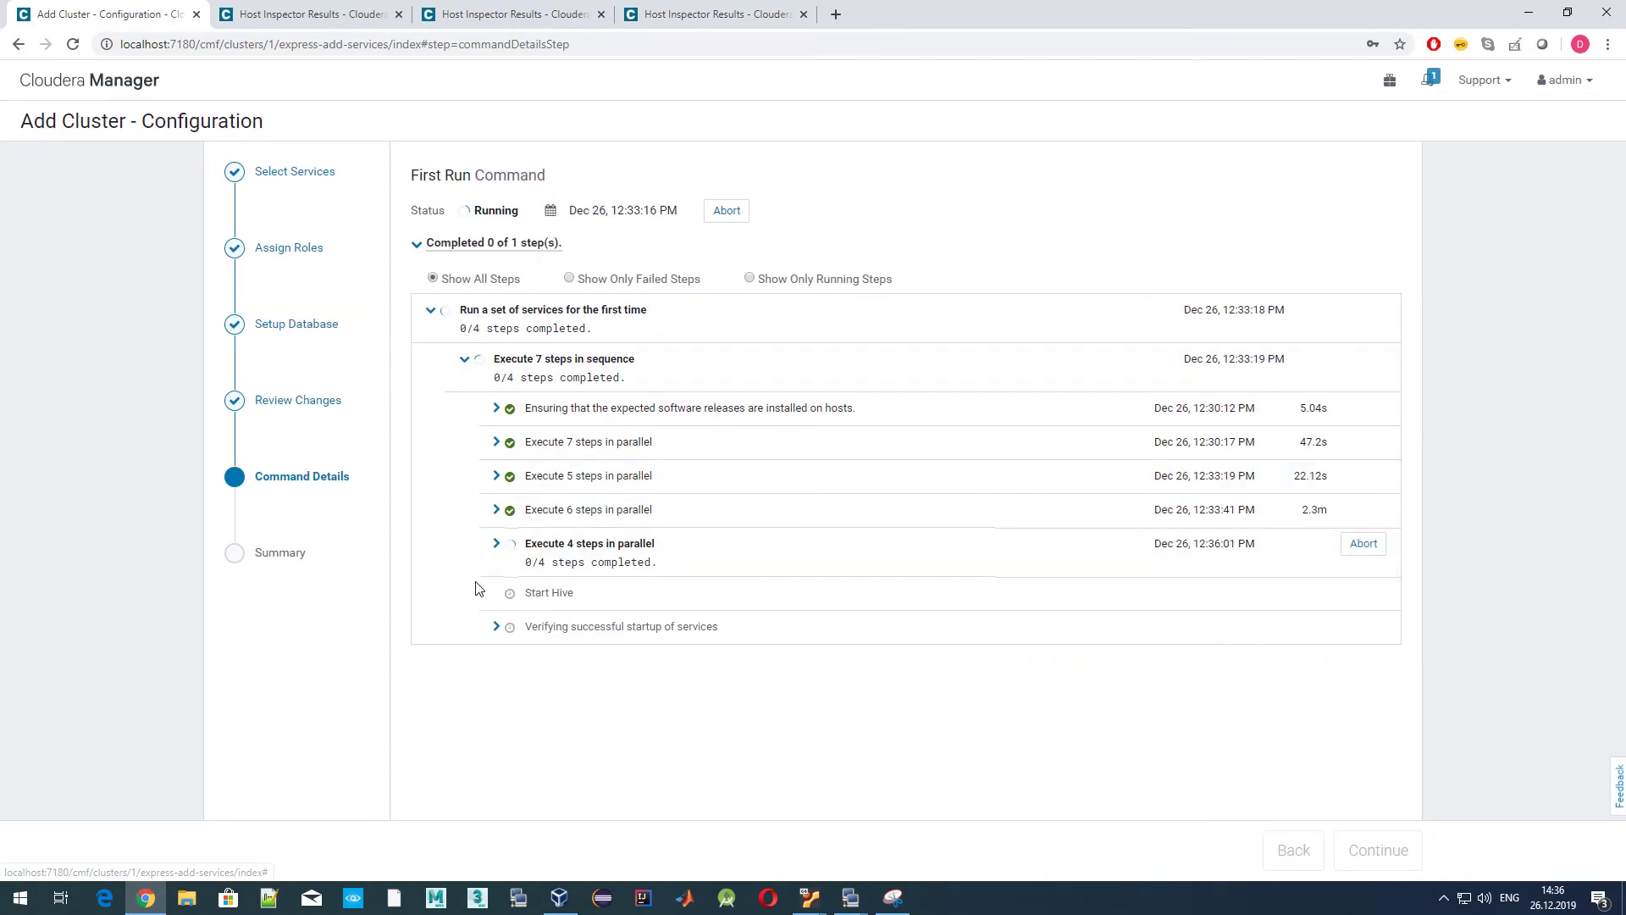
Examine the Start Spark and Creating Hive warehouse directory details in the group of 4 parallel steps, and collapse the group.
left_click(490, 536)
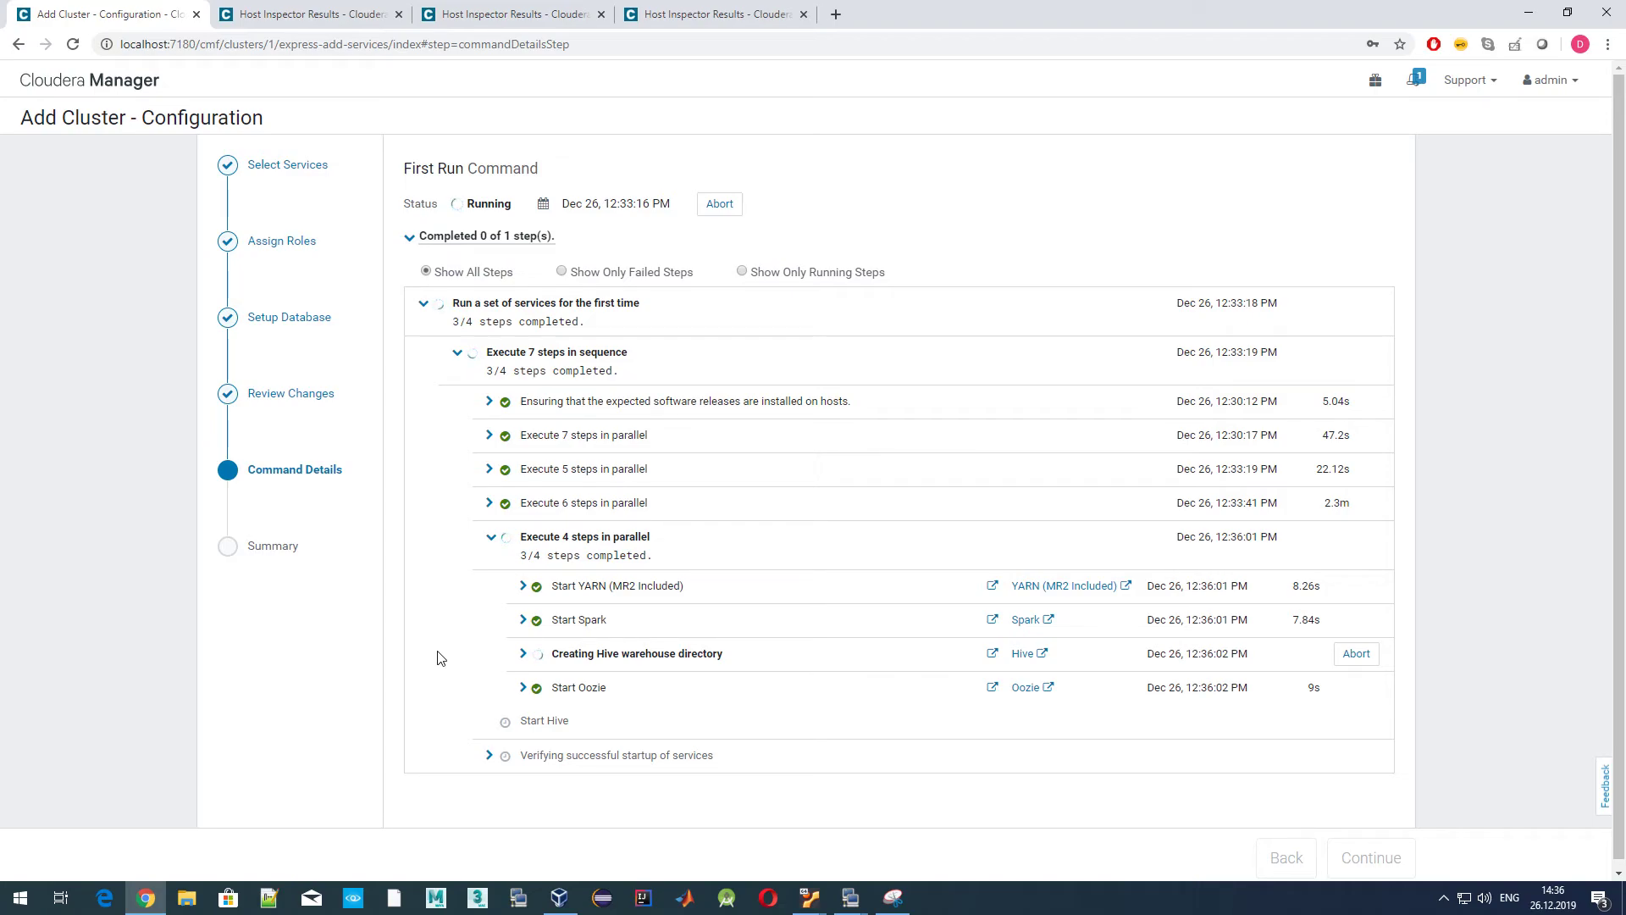
left_click(525, 621)
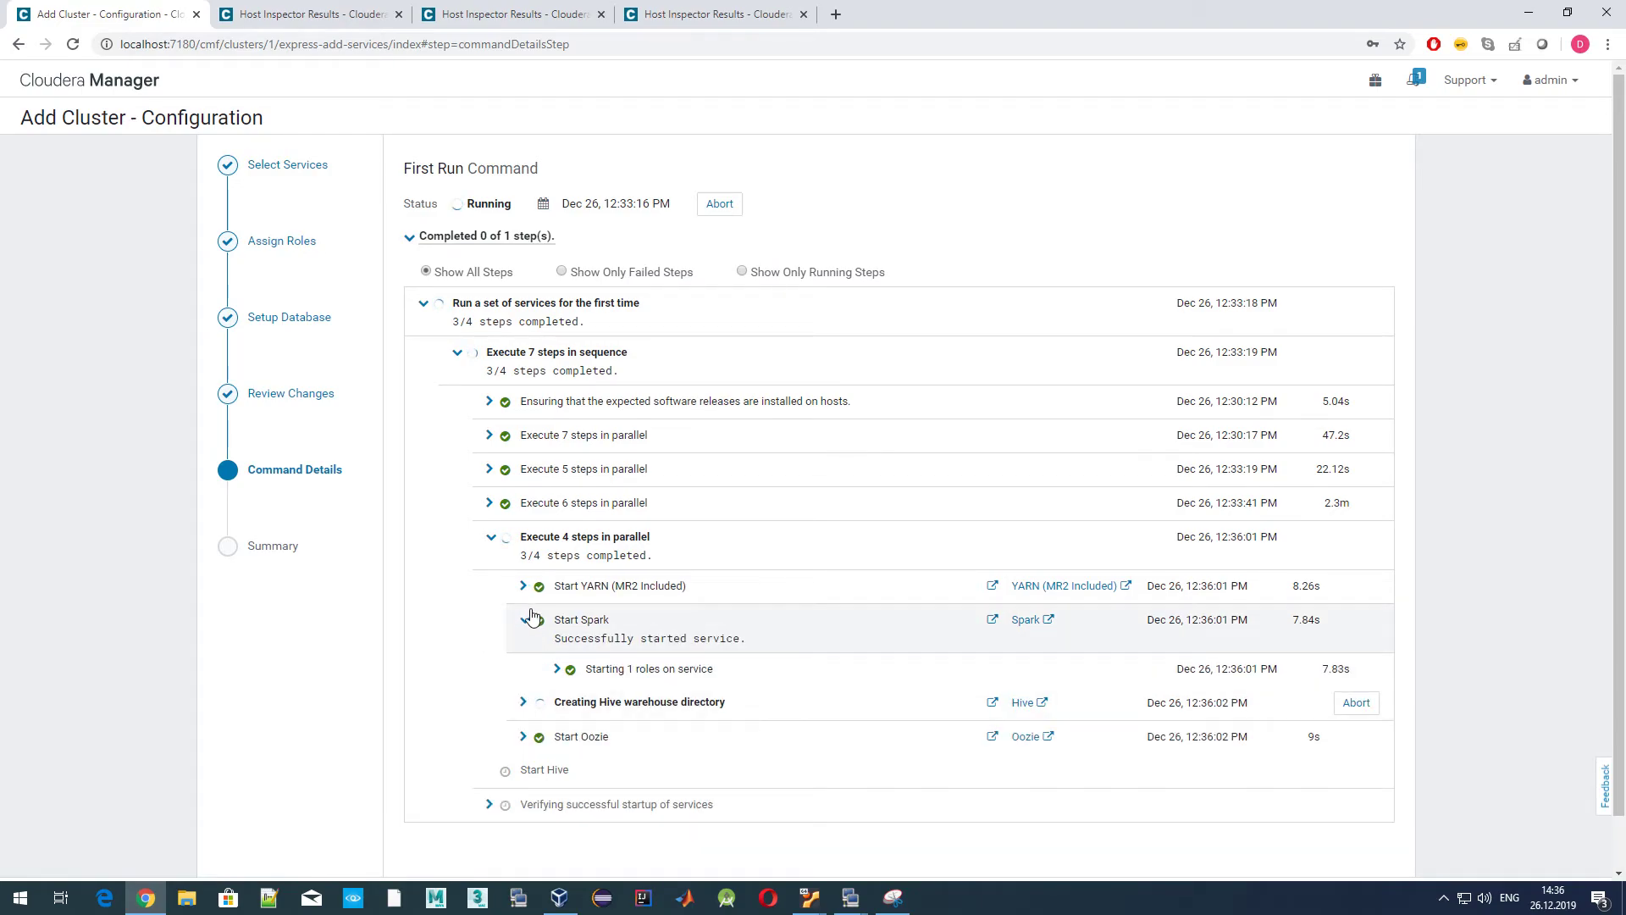
left_click(525, 621)
left_click(522, 655)
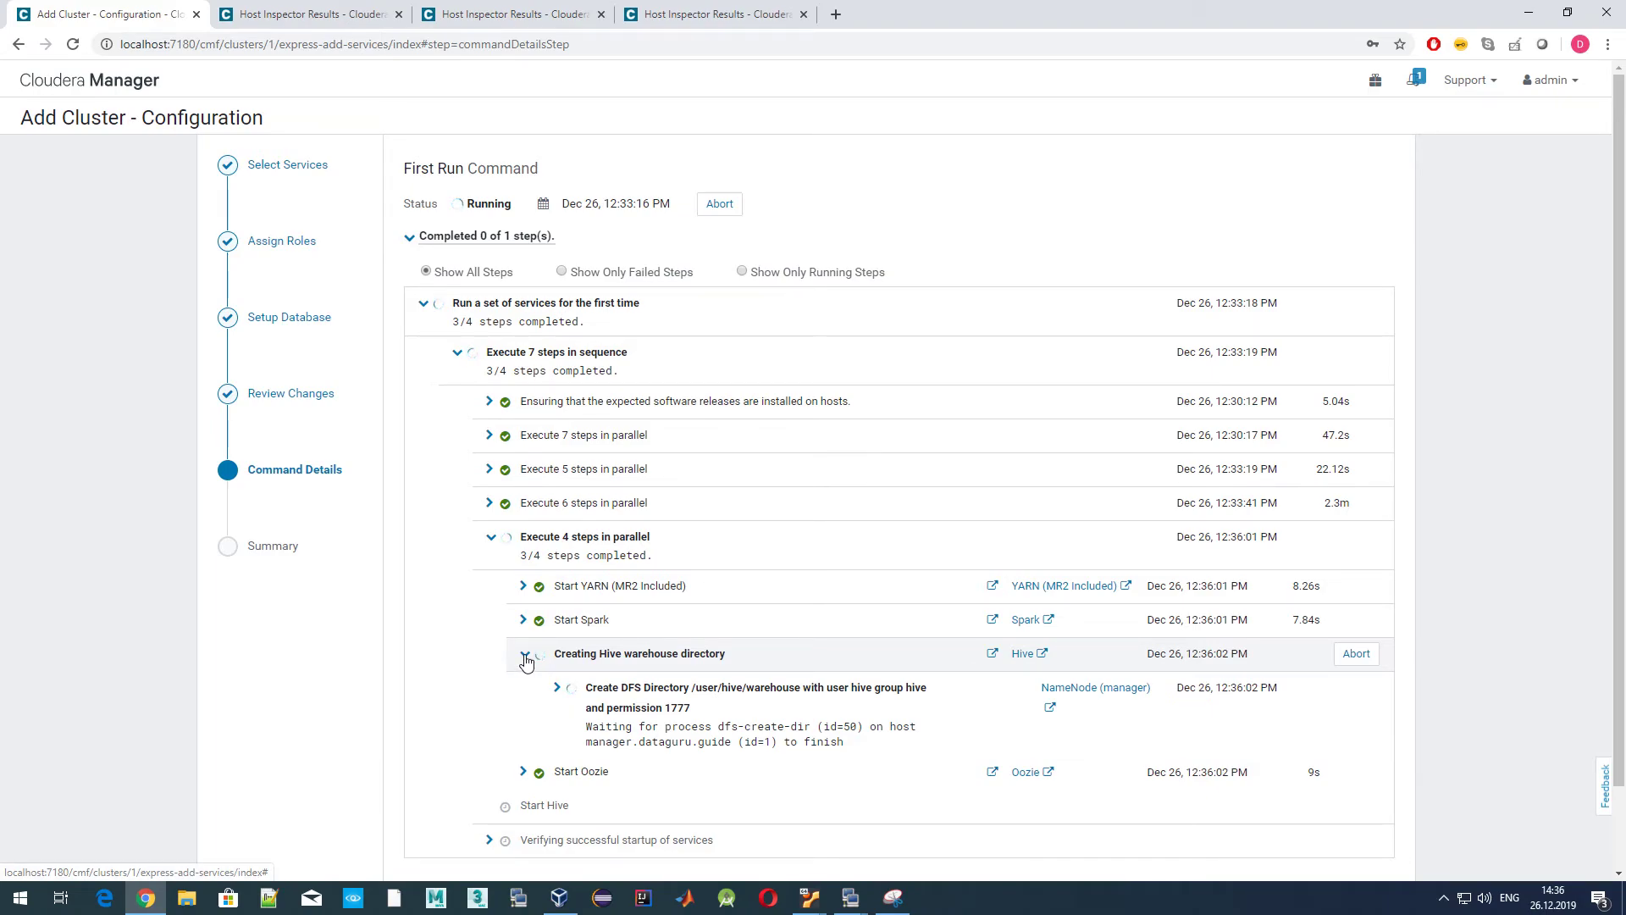
left_click(524, 657)
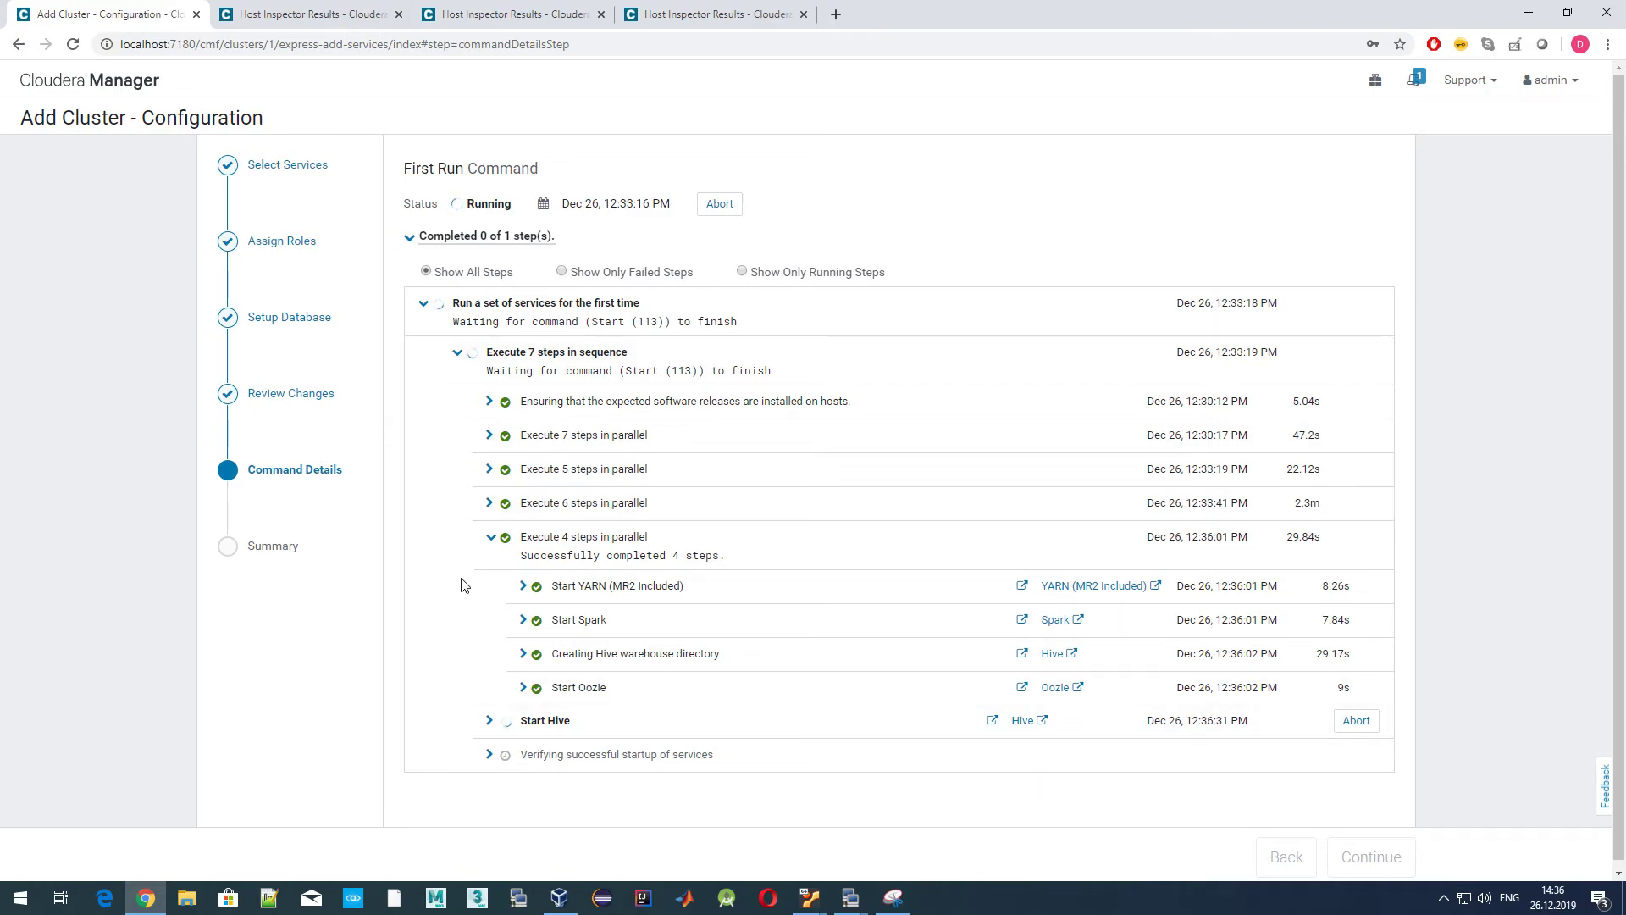
left_click(491, 537)
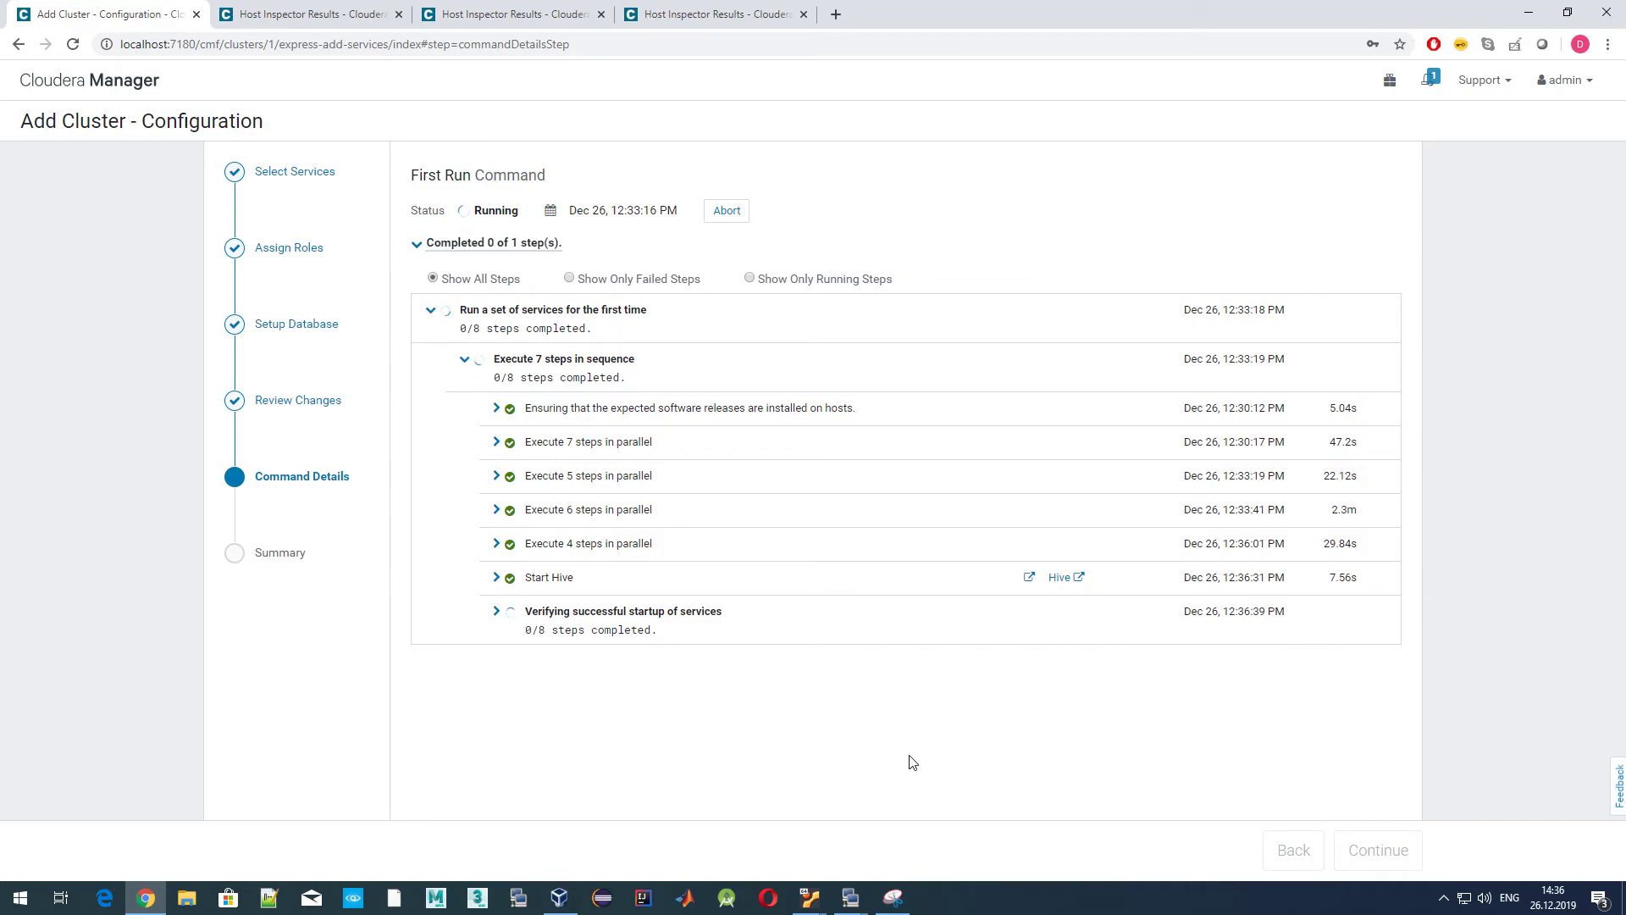
Check the service startup verification steps of the First Run command and finish the Add Cluster wizard.
left_click(496, 611)
scroll(962, 690, "down", 3)
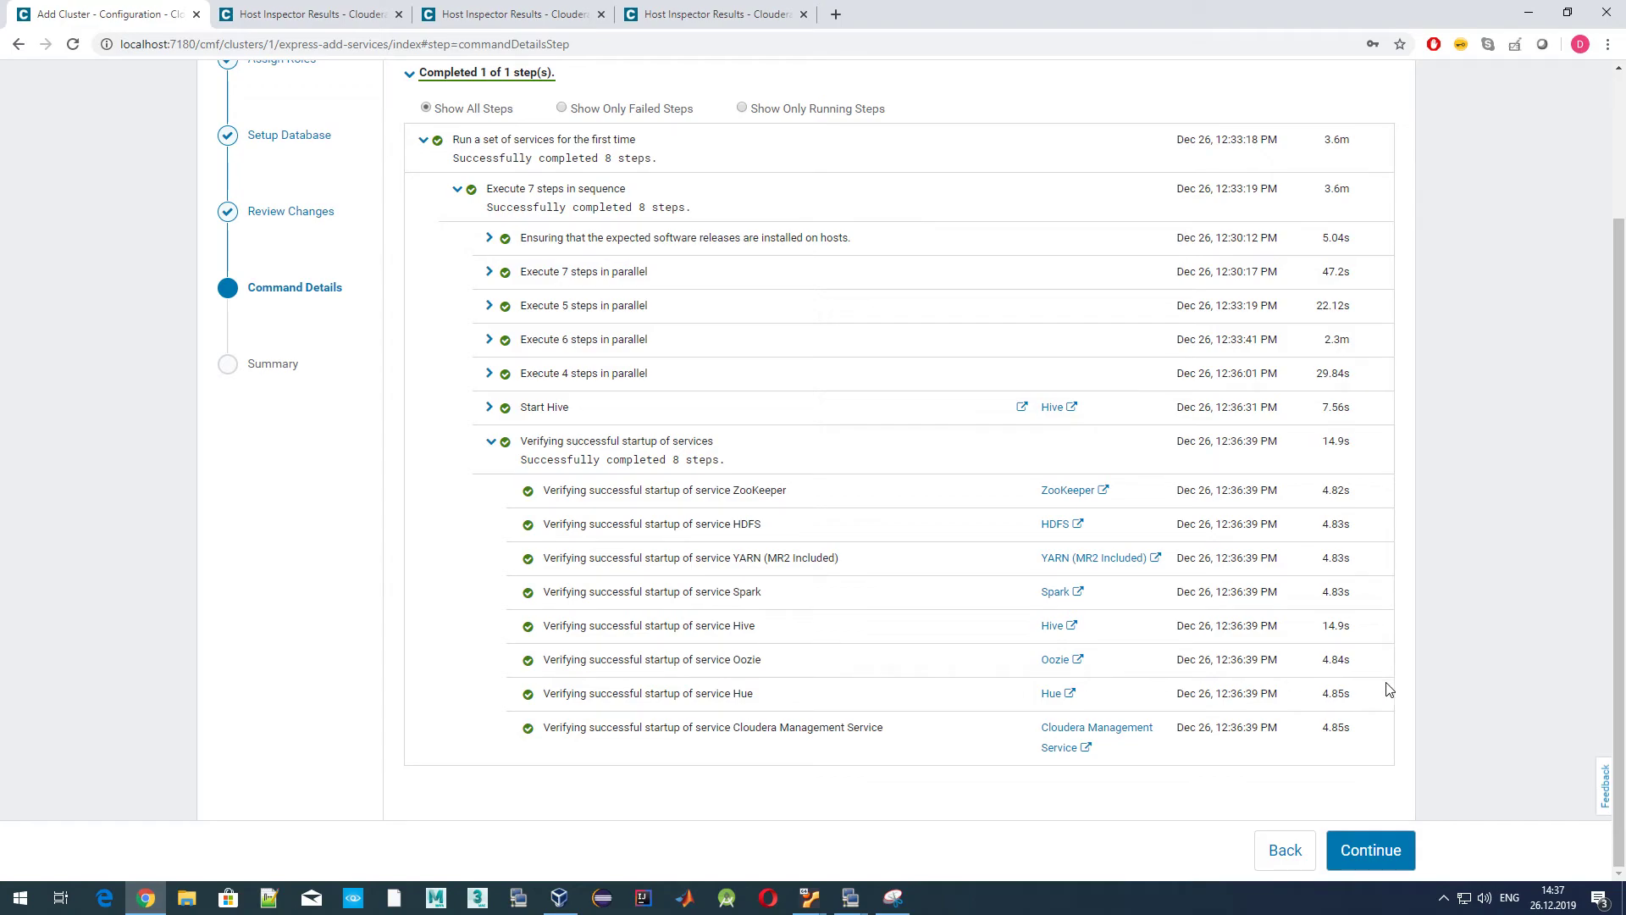
left_click(1393, 854)
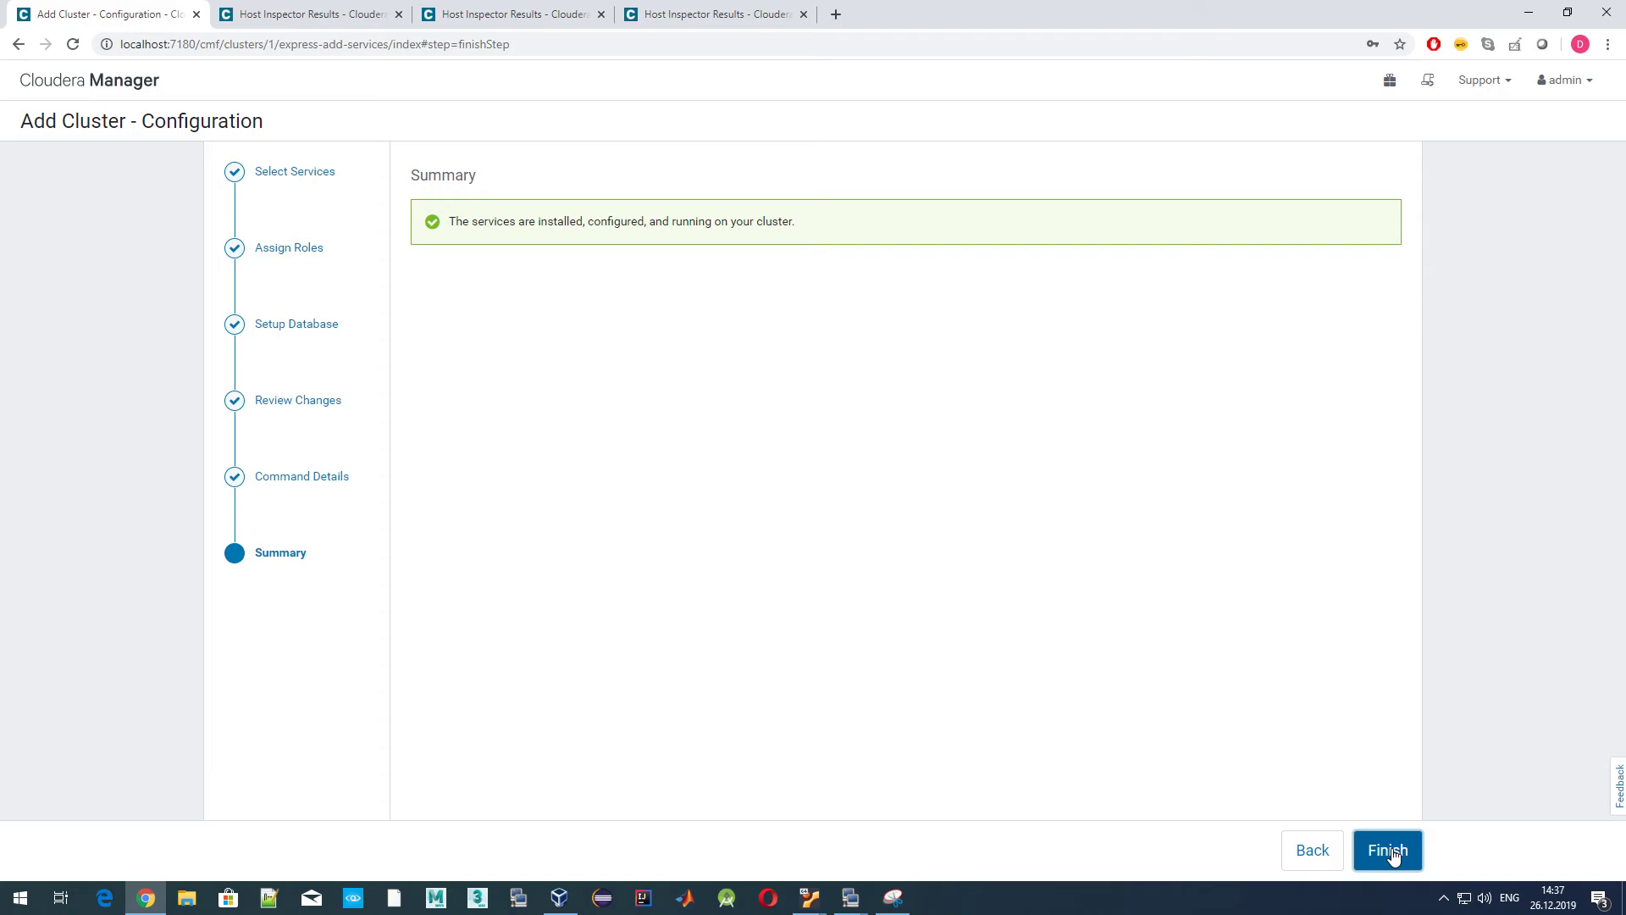
left_click_drag(450, 221, 885, 214)
left_click(926, 457)
left_click(1396, 851)
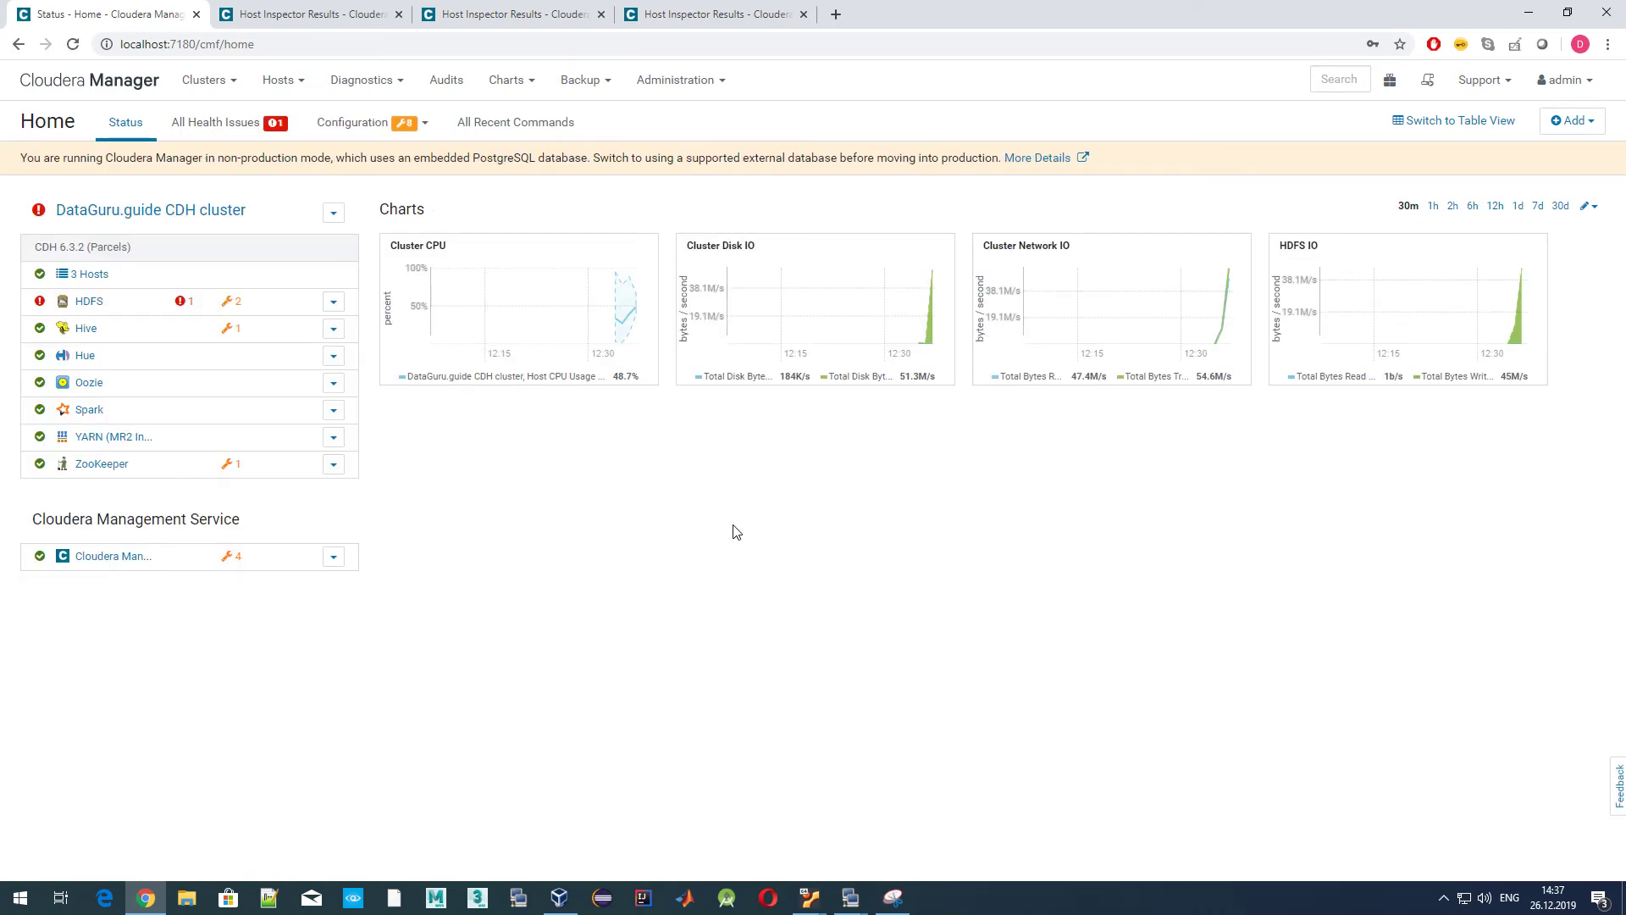
Open the Spark service's status page and list the hosts that run Spark roles.
left_click(87, 411)
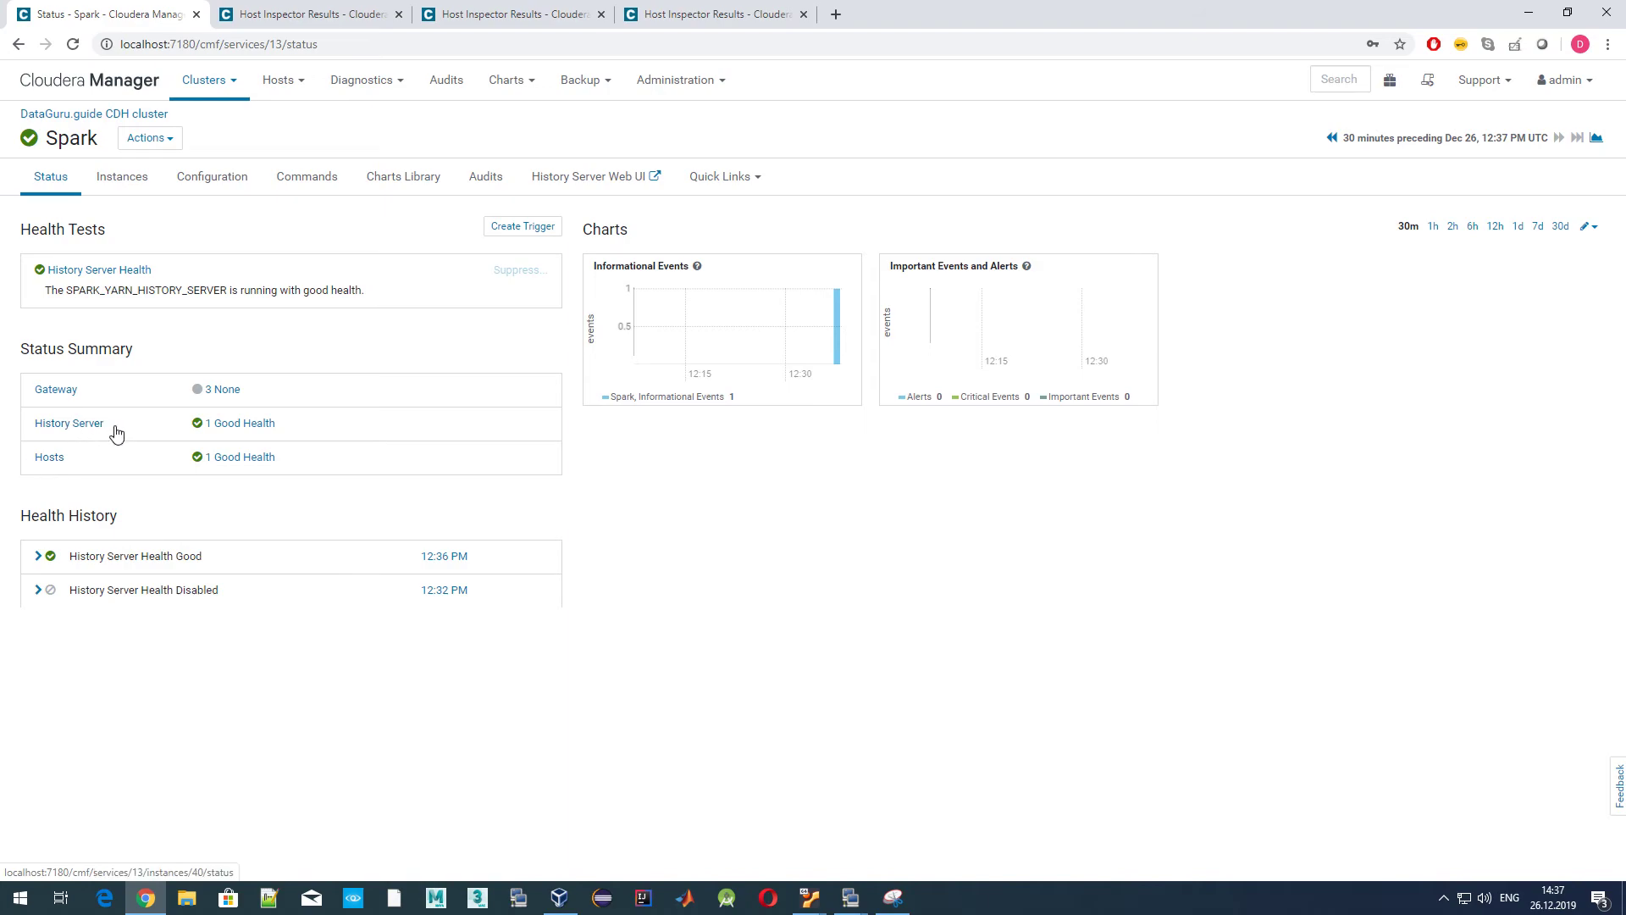
left_click(48, 459)
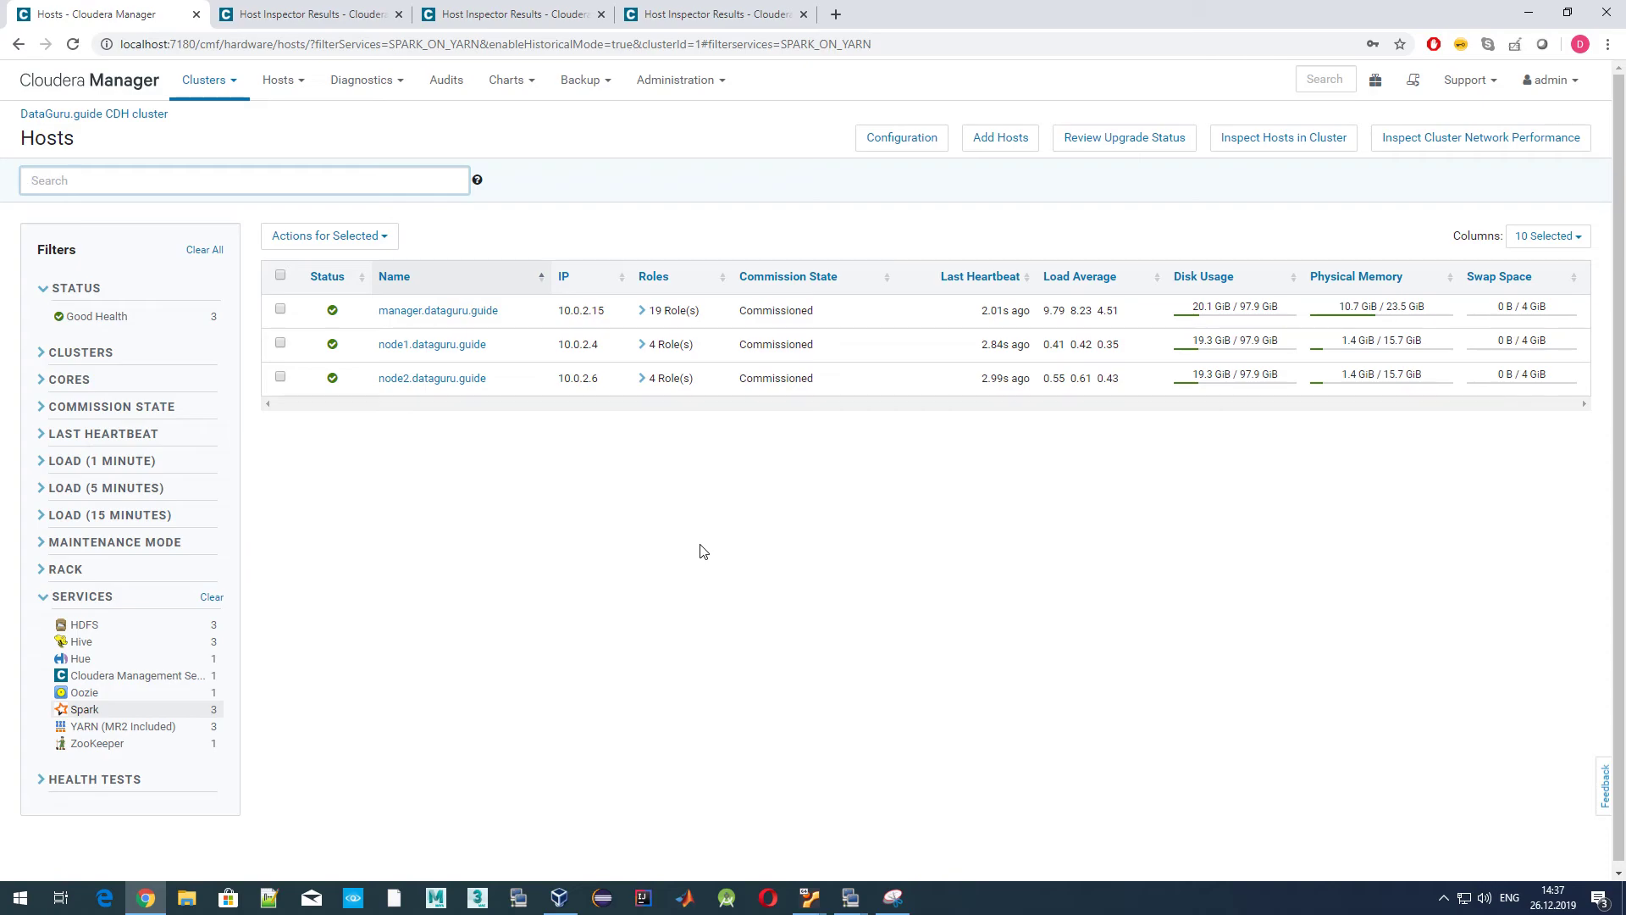
left_click(82, 712)
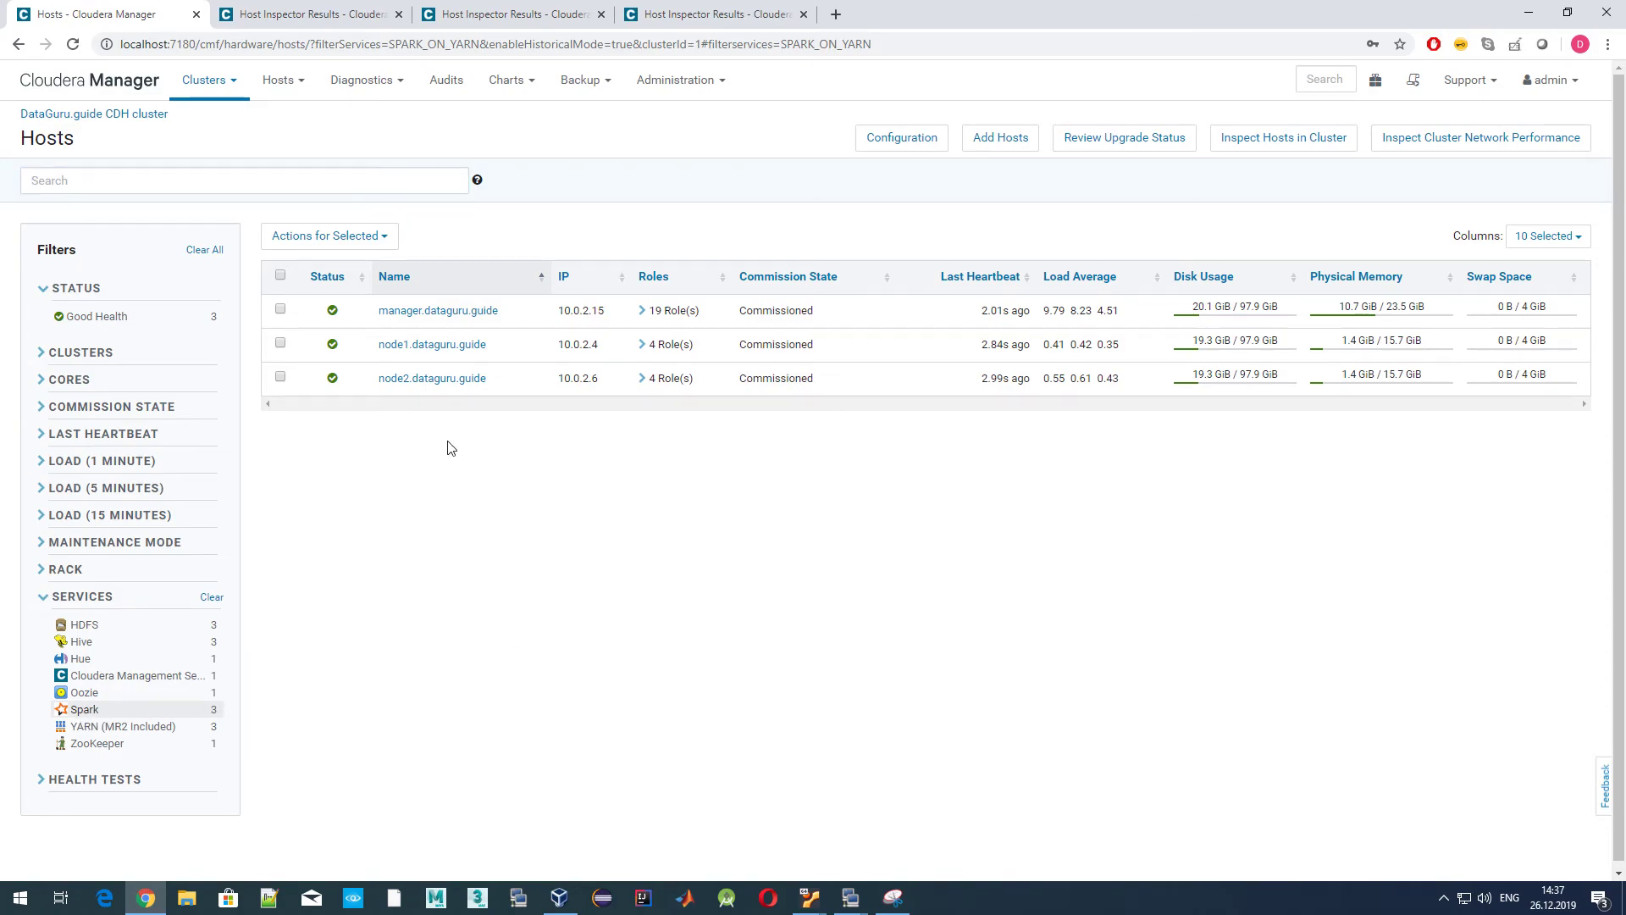
Return to the Spark service's status page and review the actions available for the service.
left_click(205, 80)
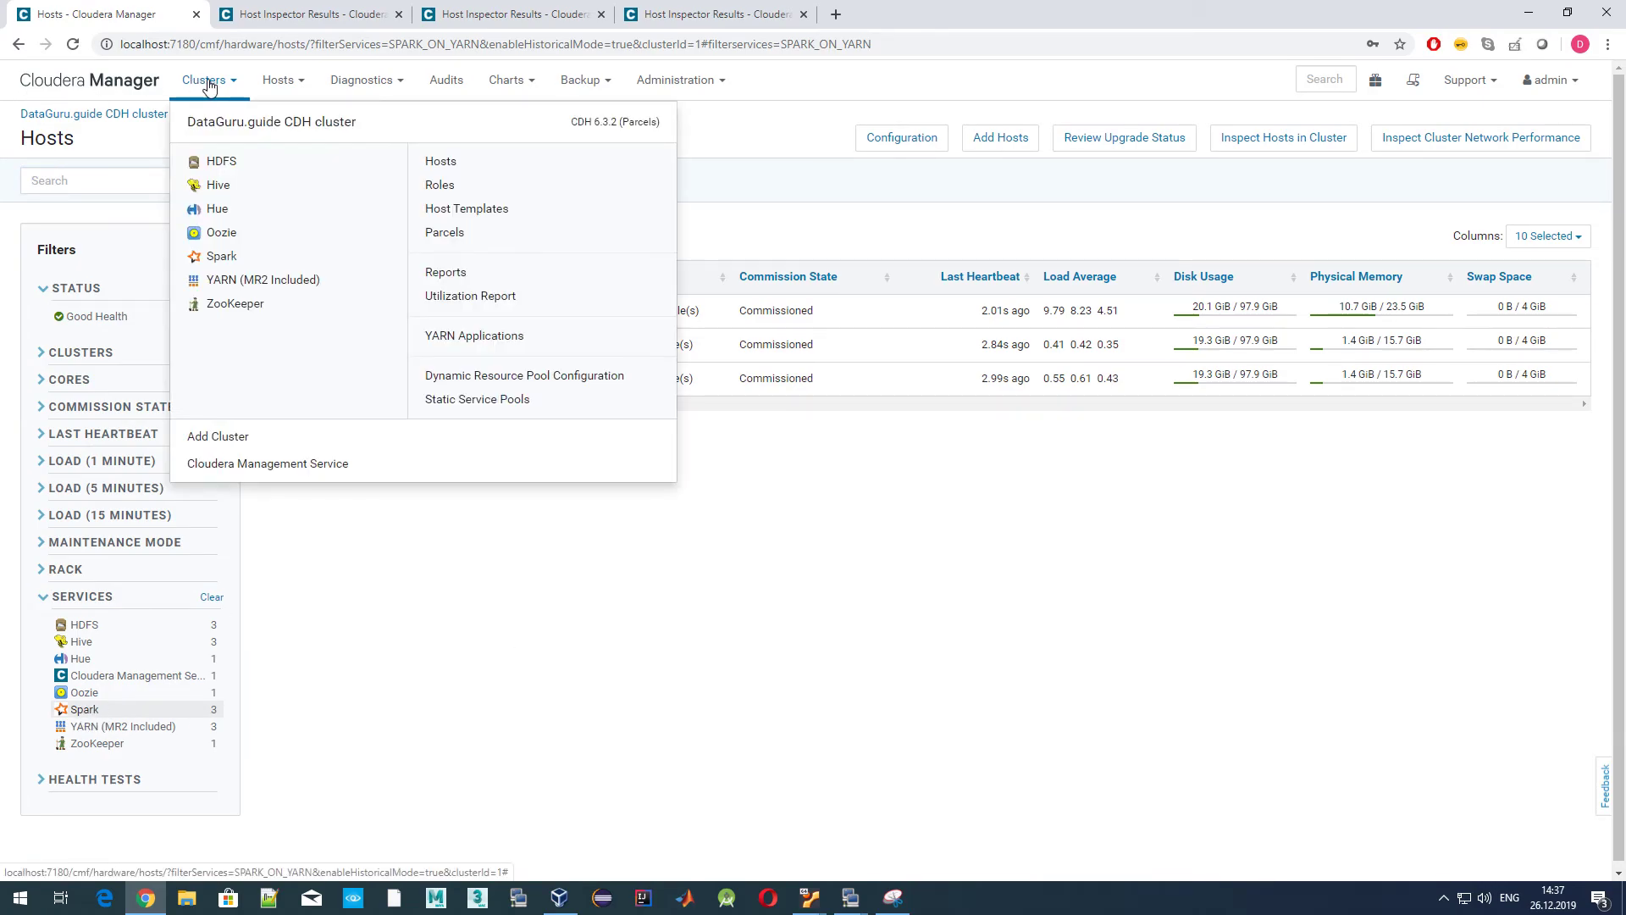
left_click(241, 125)
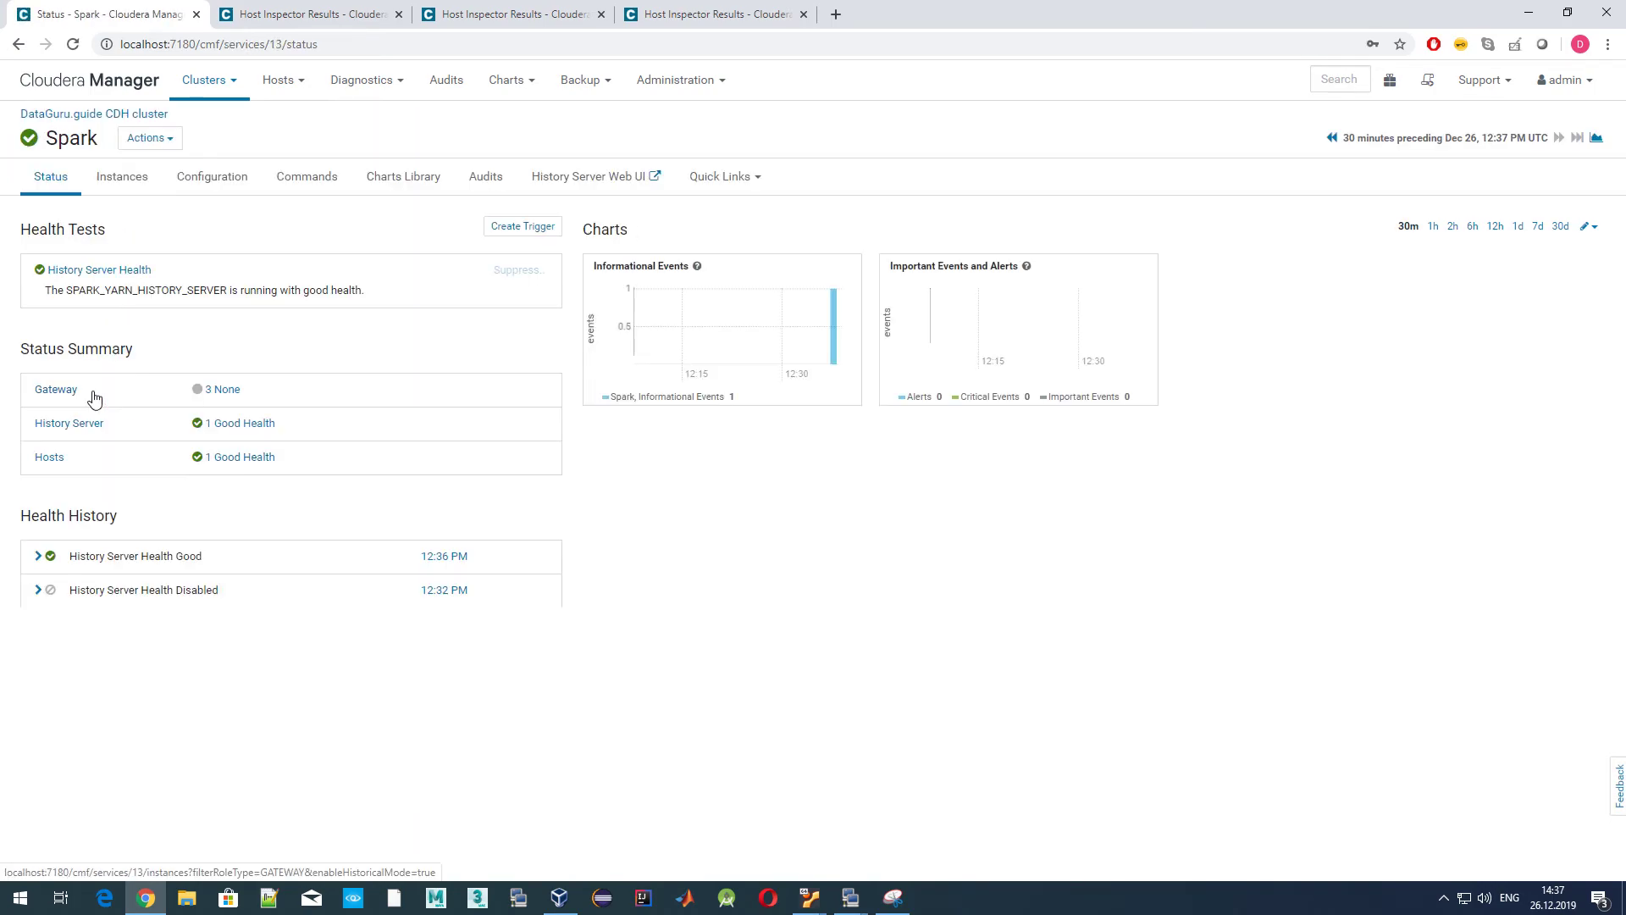
left_click(147, 138)
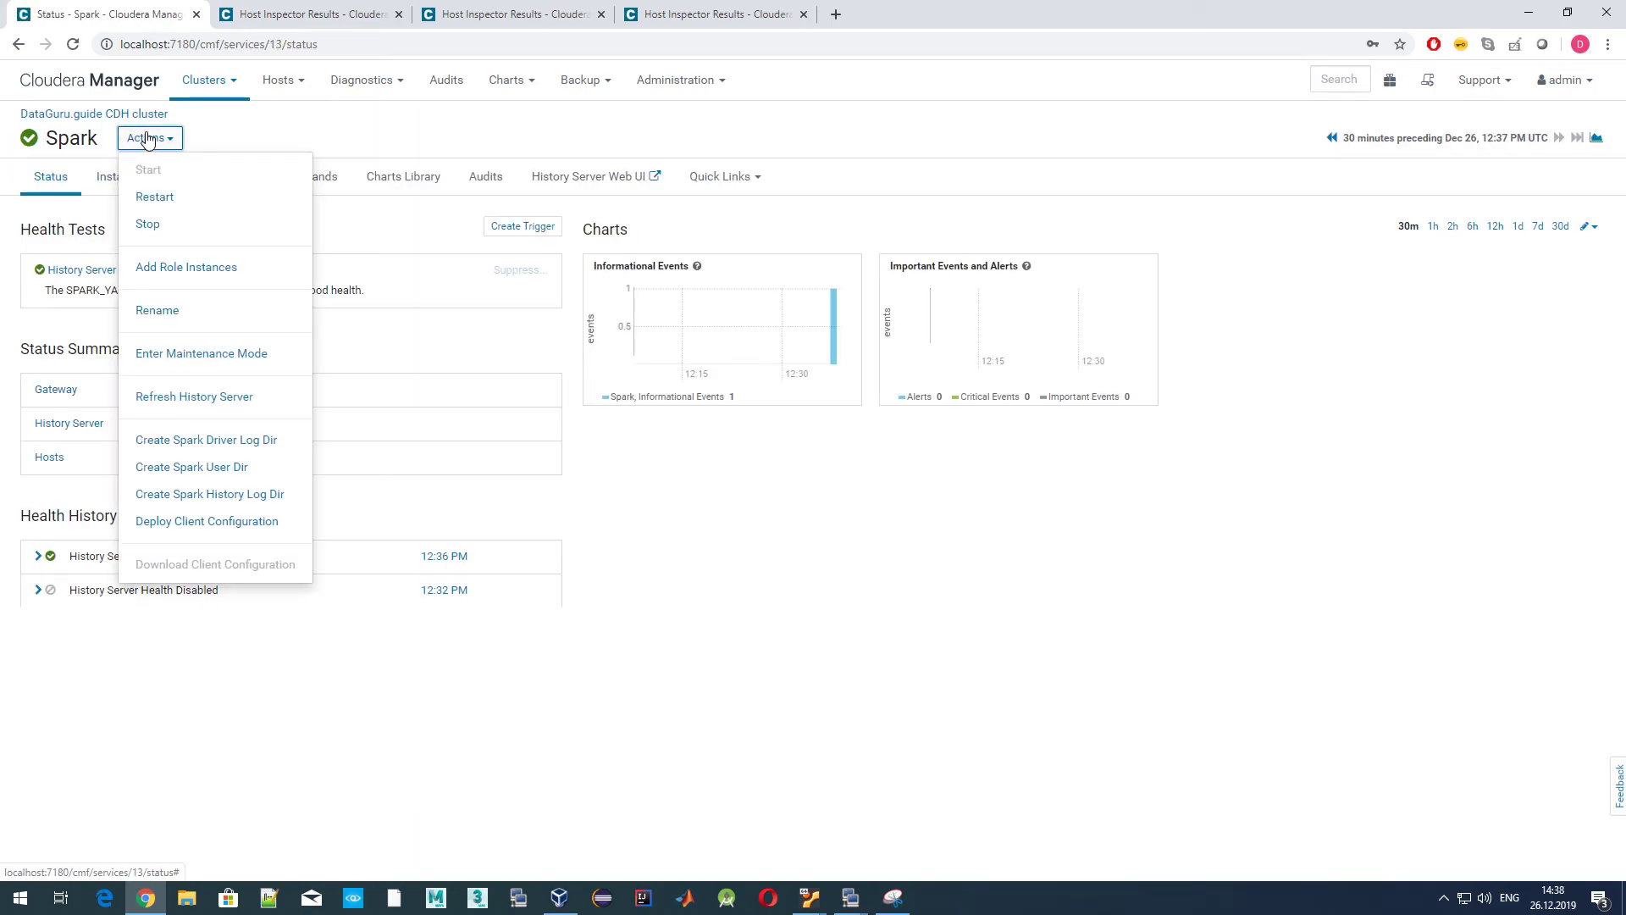
left_click(644, 565)
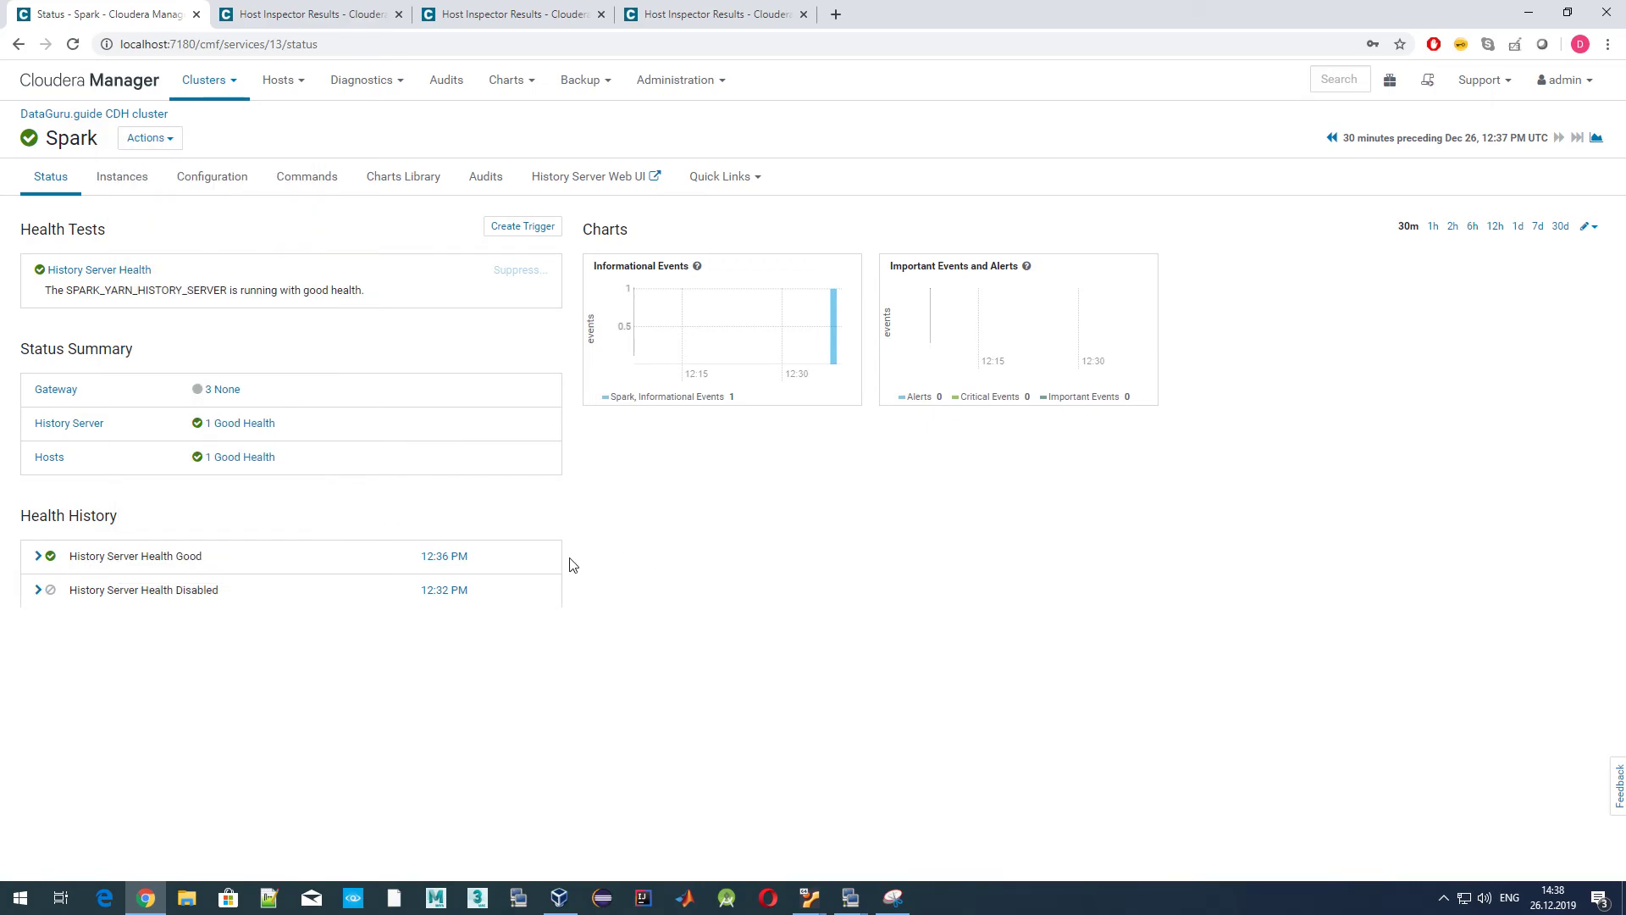
Reopen the Spark hosts list and examine the roles assigned to node1.dataguru.guide and node2.dataguru.guide.
left_click(49, 458)
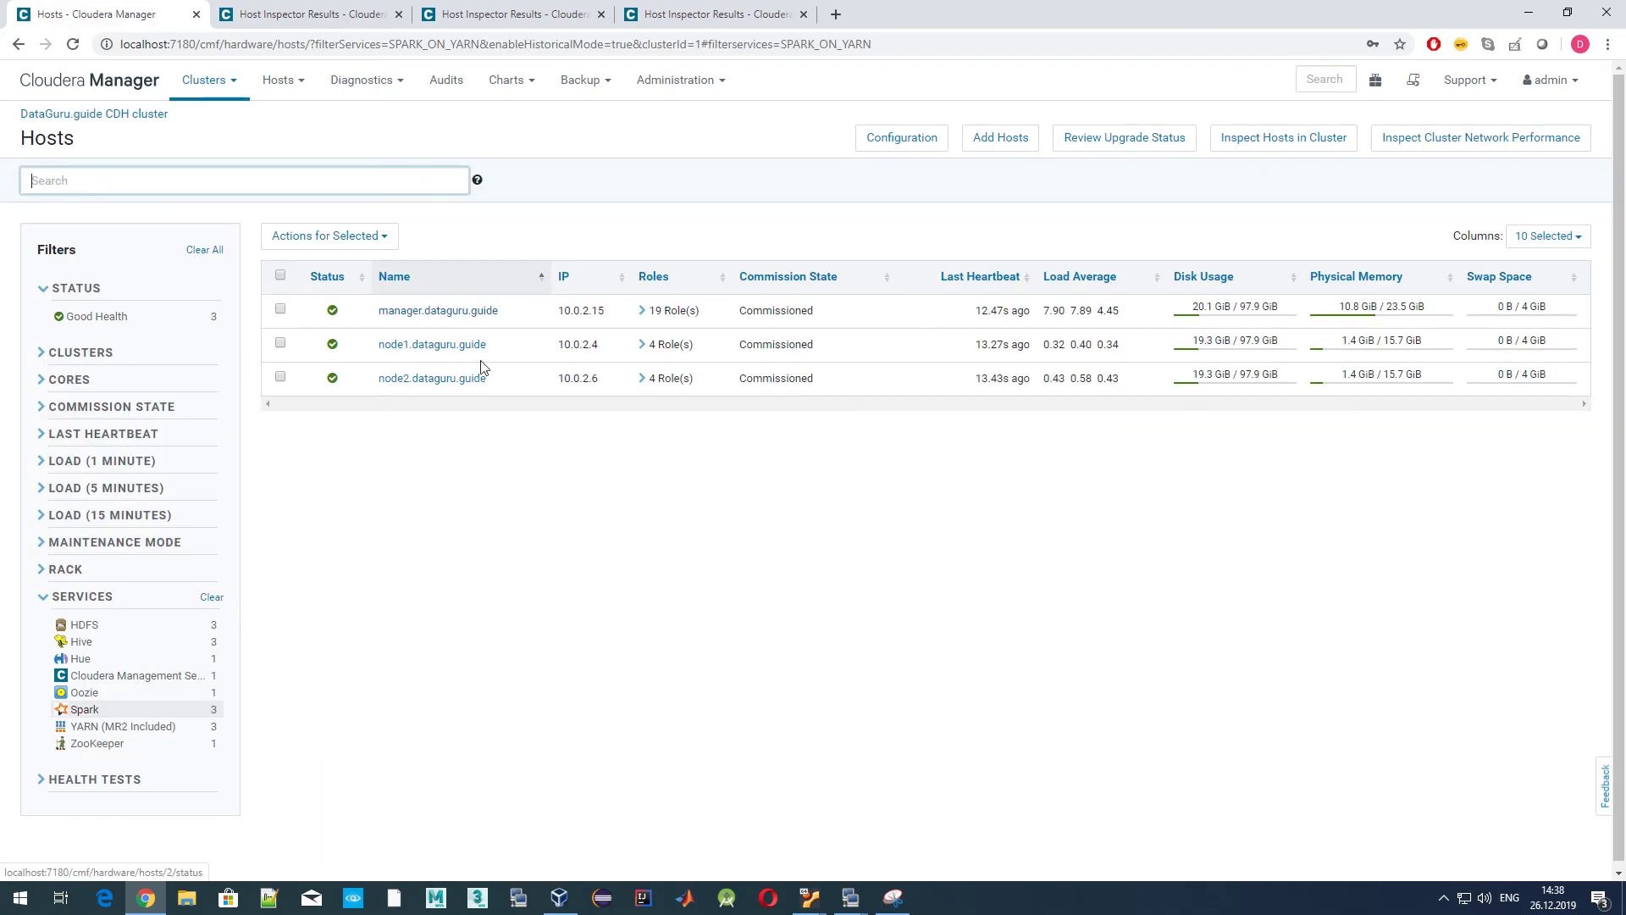
left_click(641, 346)
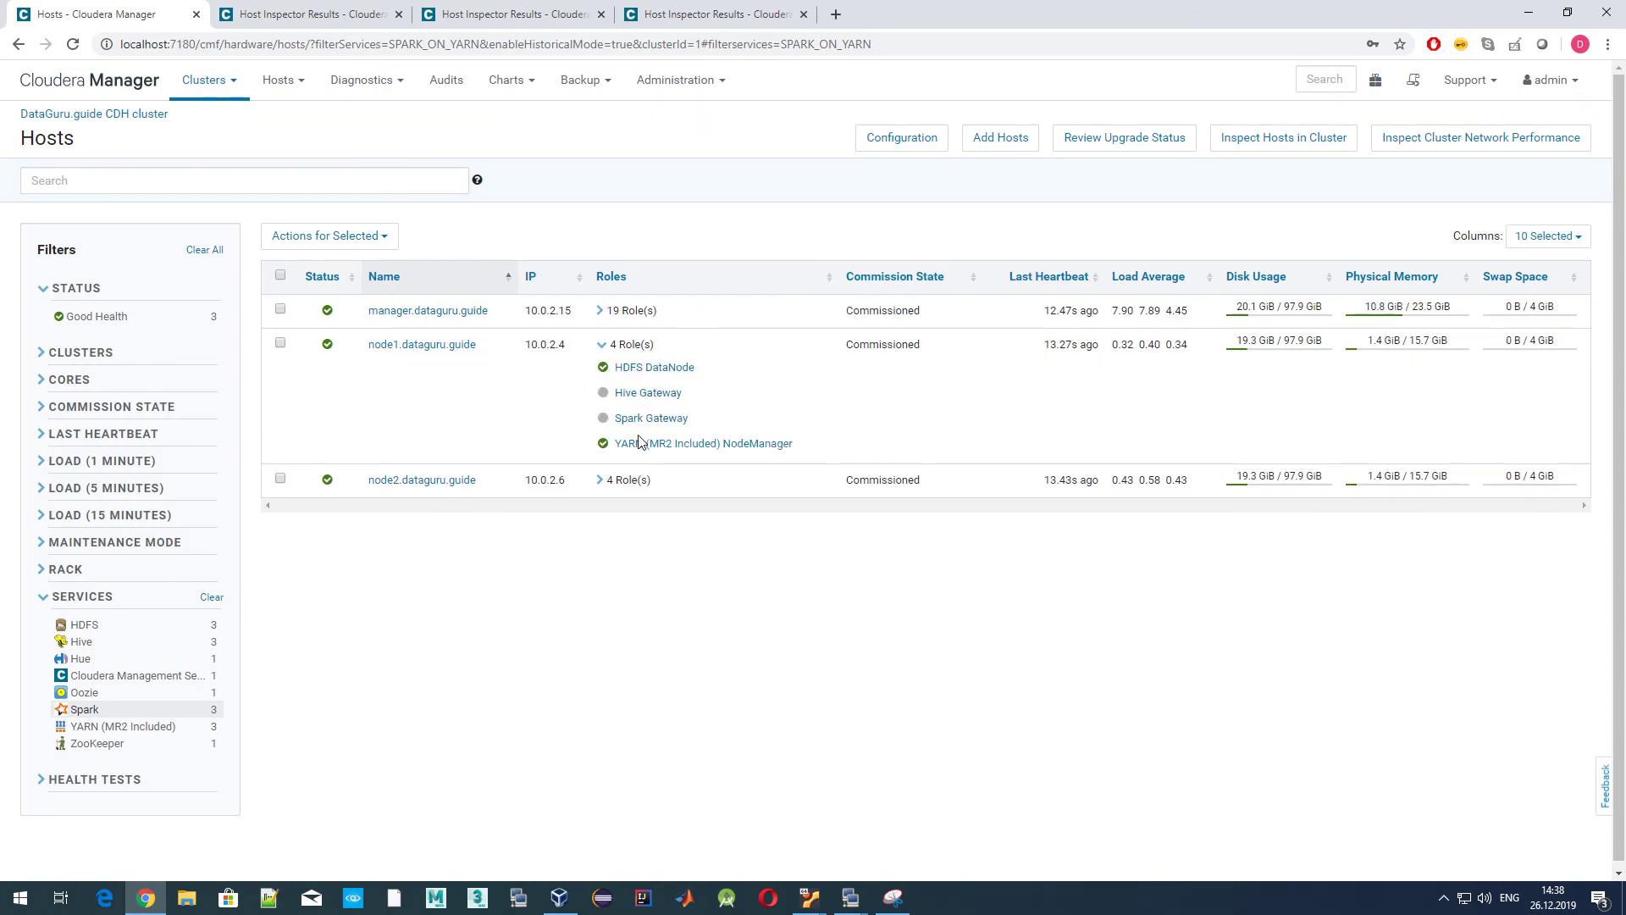
left_click(600, 480)
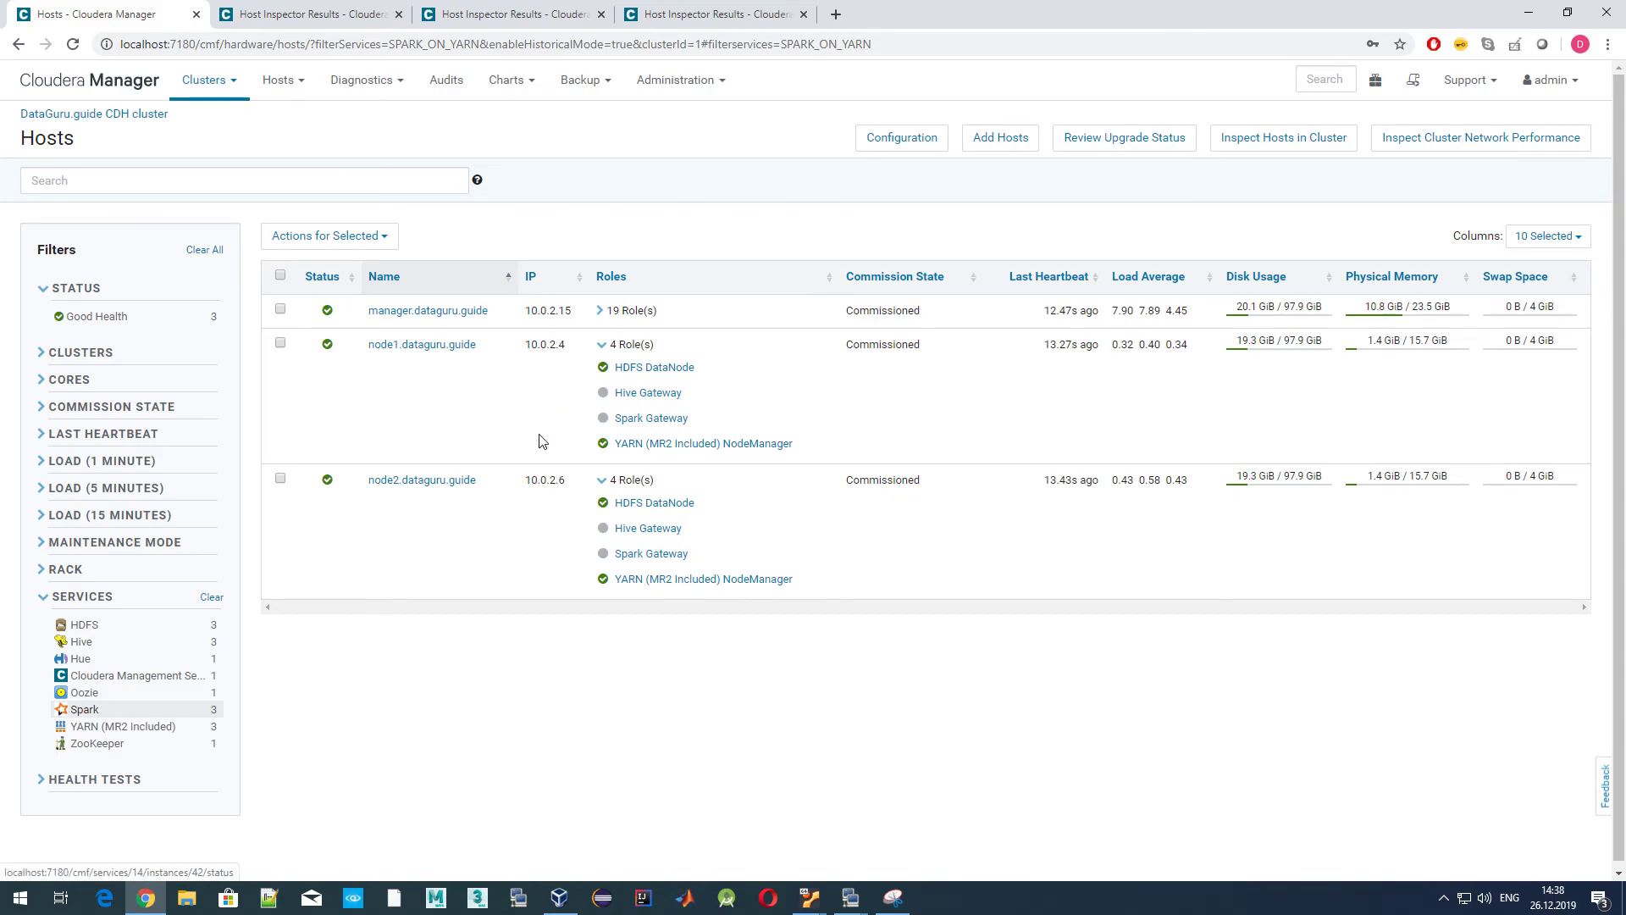
left_click(280, 343)
left_click(280, 479)
left_click(395, 237)
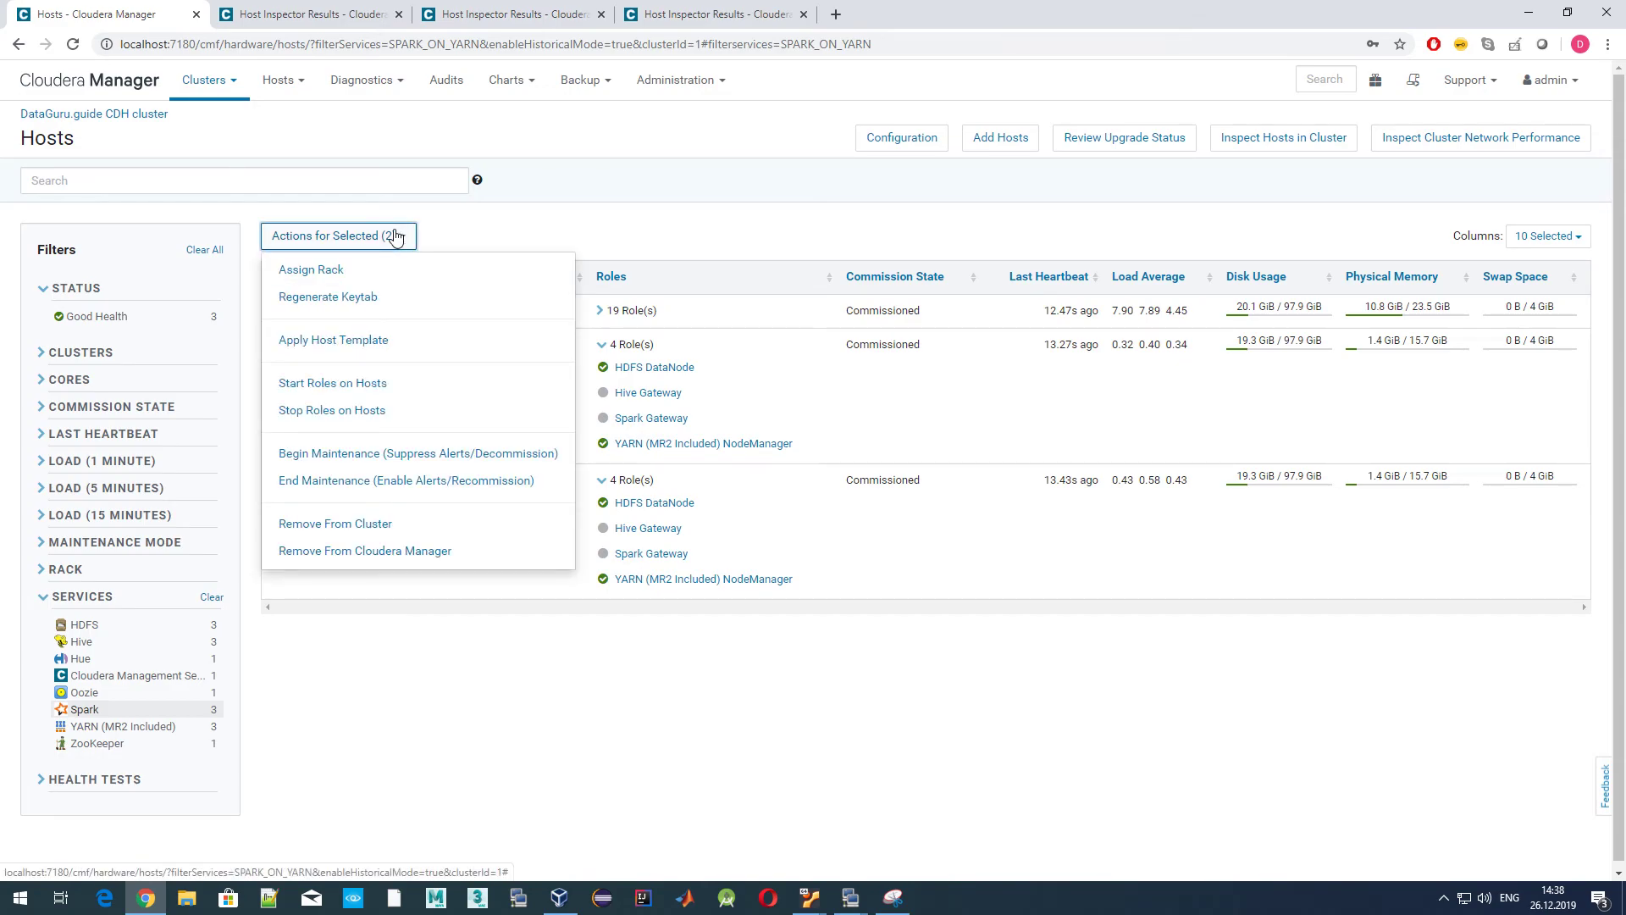
left_click(366, 385)
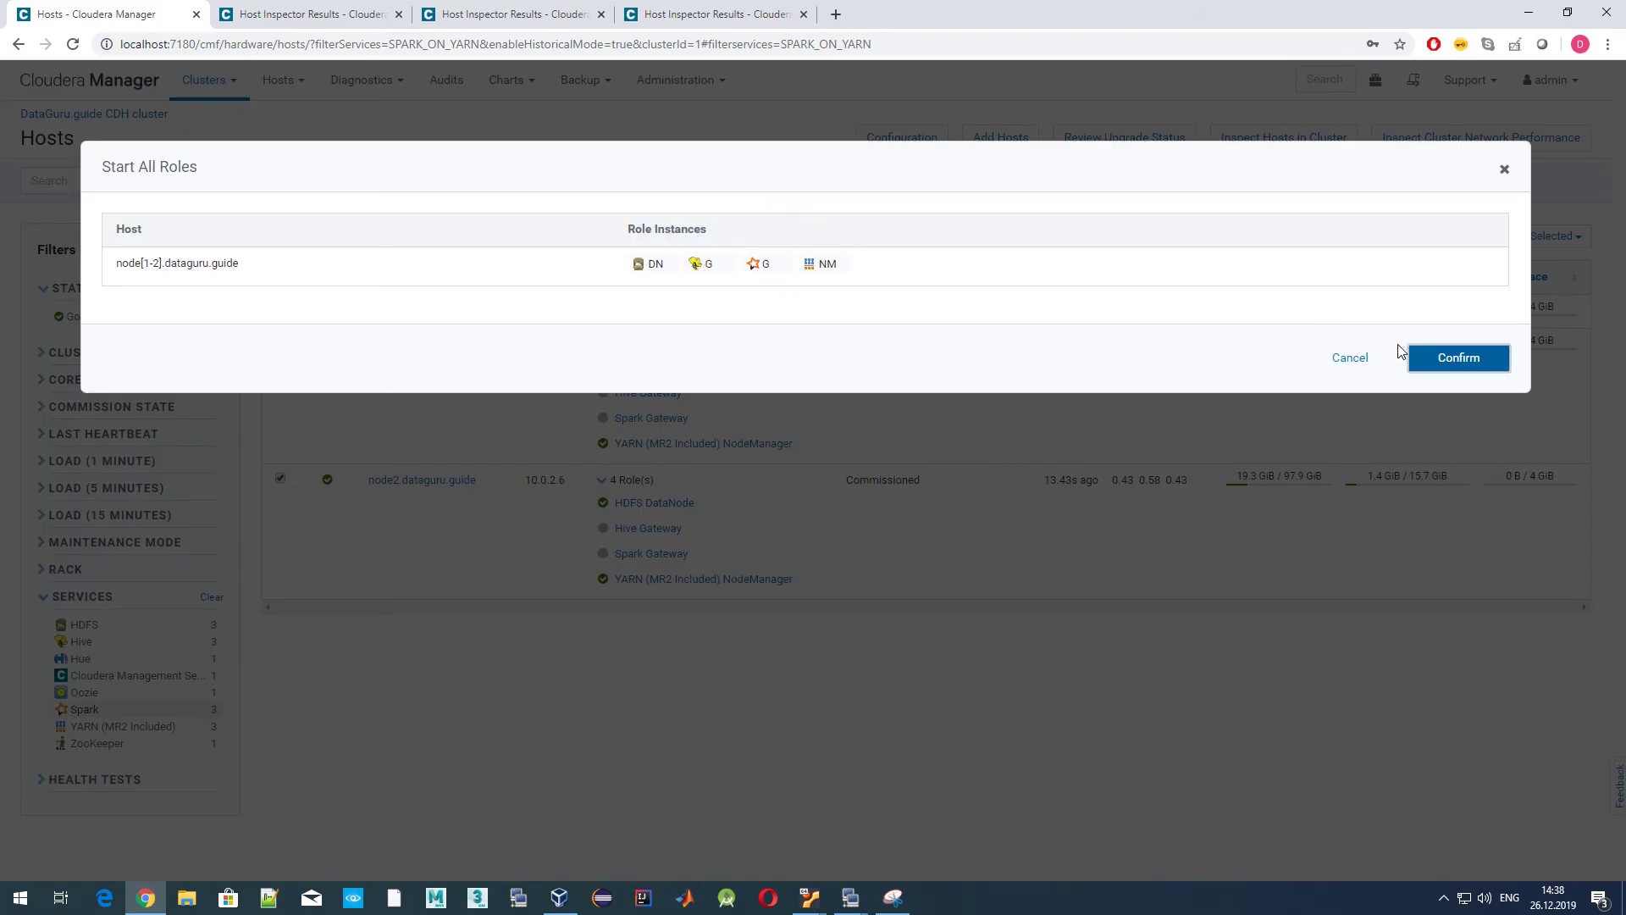
left_click(1338, 359)
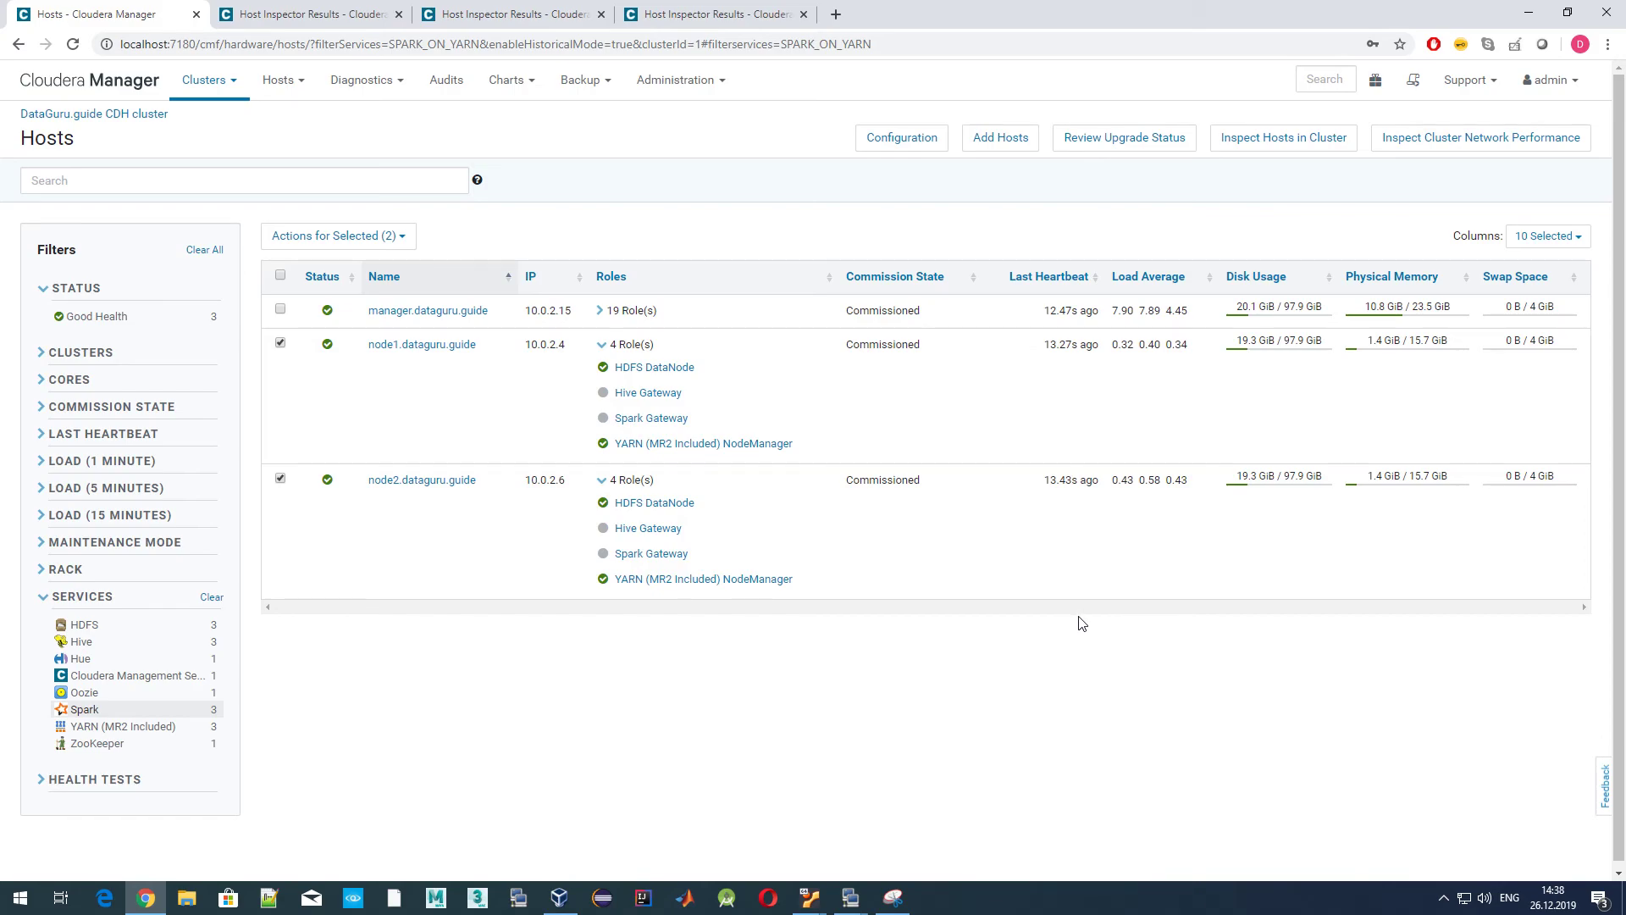
Review the role assignments of the cluster's hosts and return to the DataGuru.guide CDH cluster status page.
left_click(214, 90)
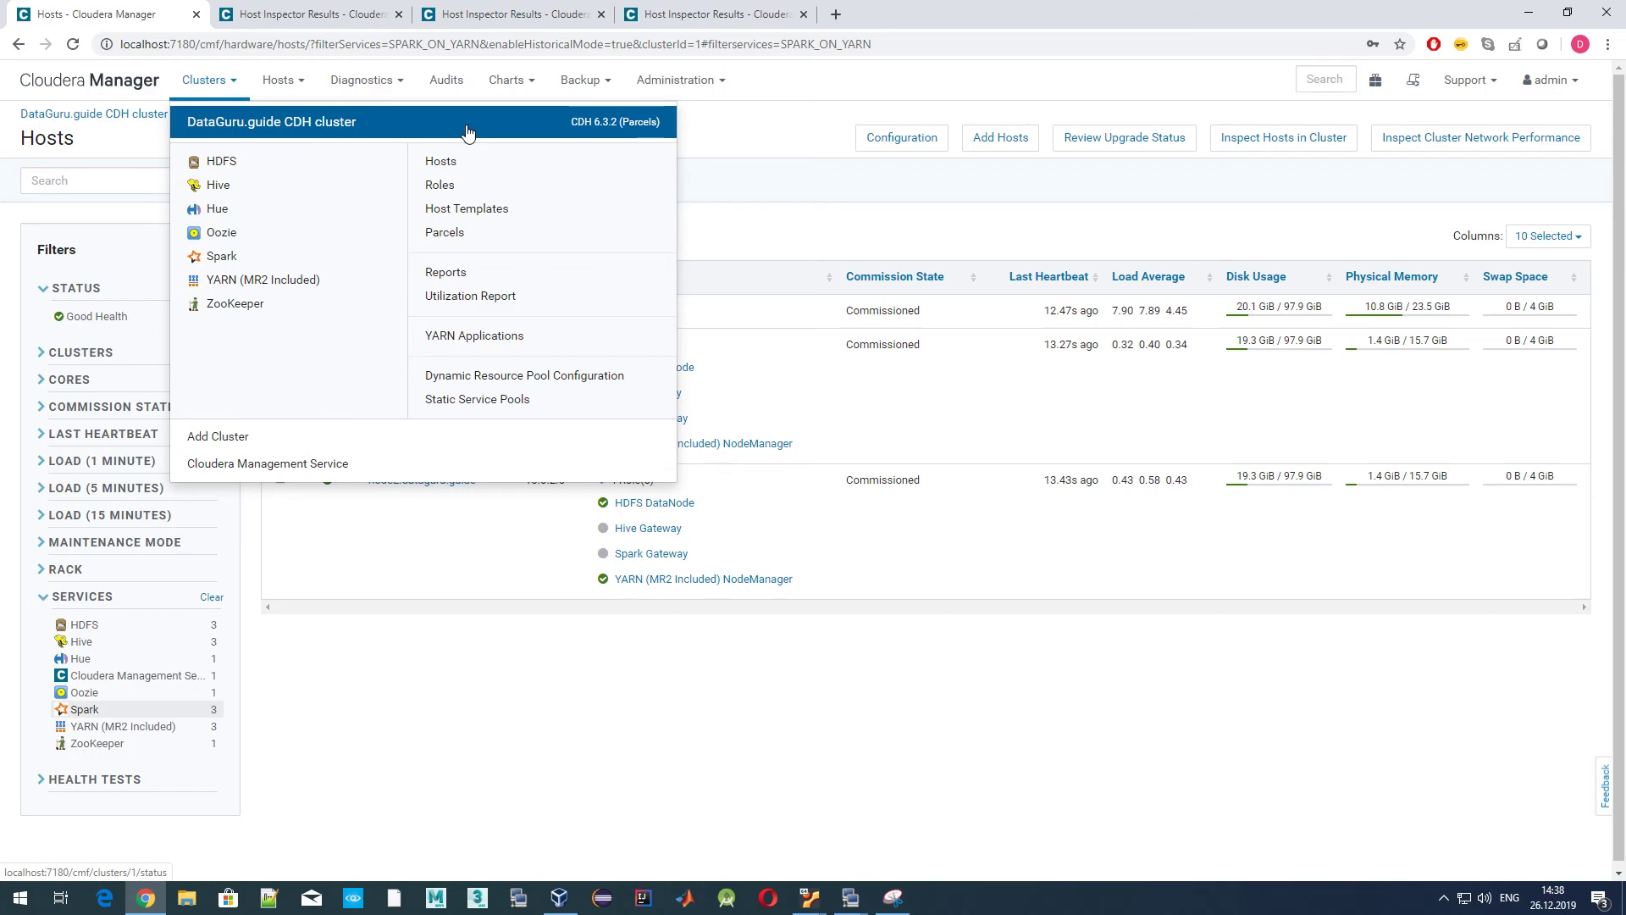
left_click(457, 188)
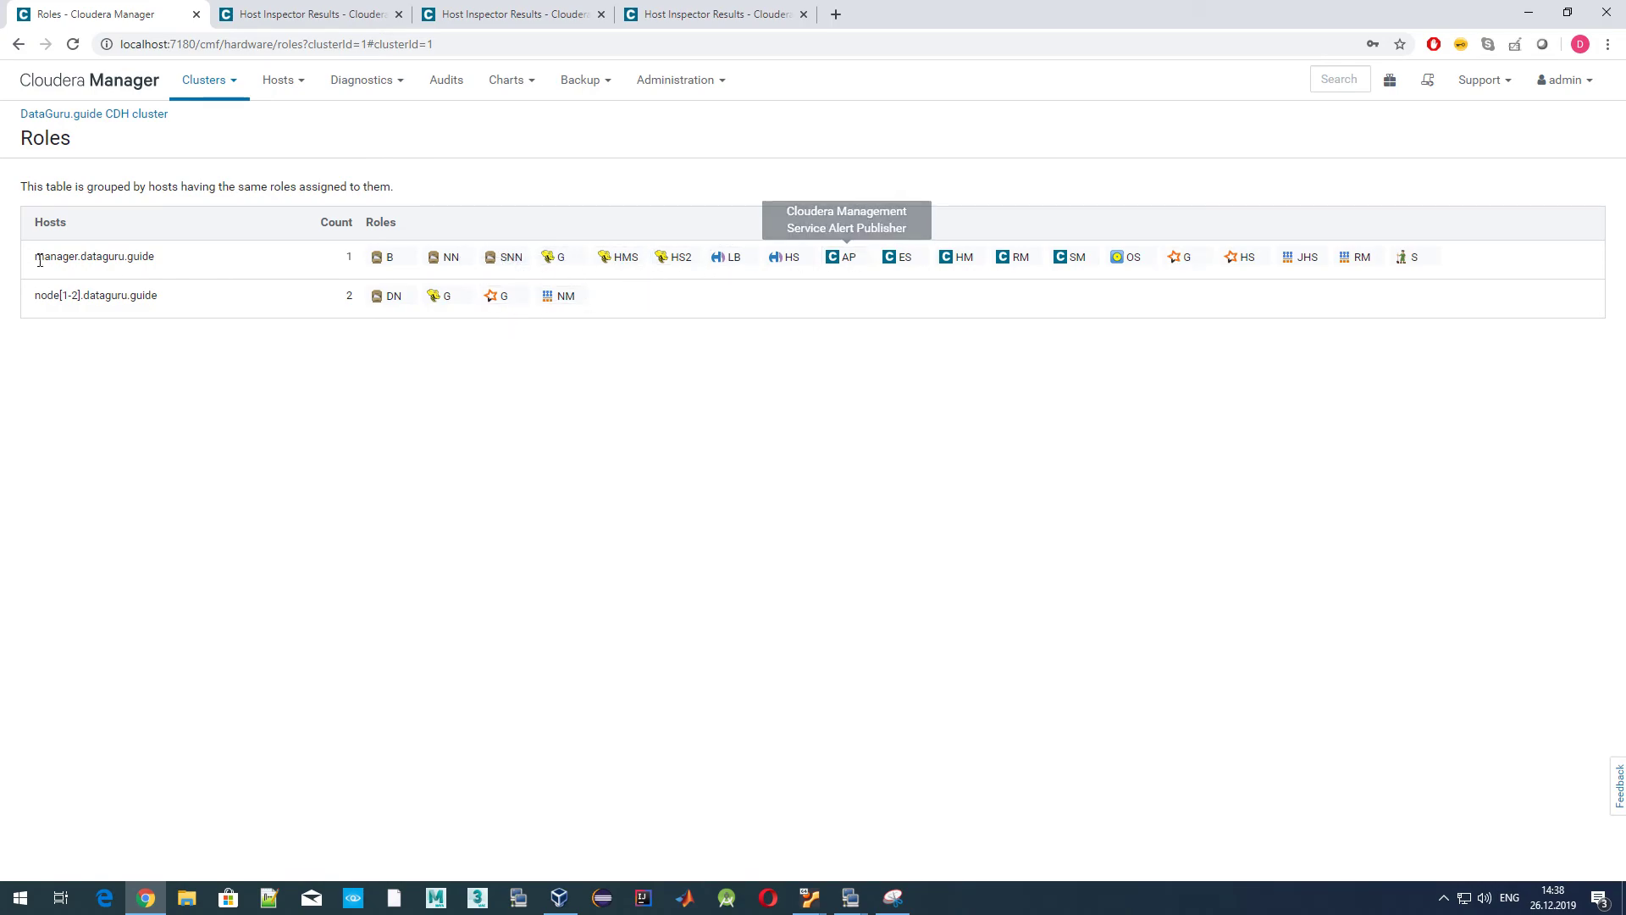
left_click(208, 80)
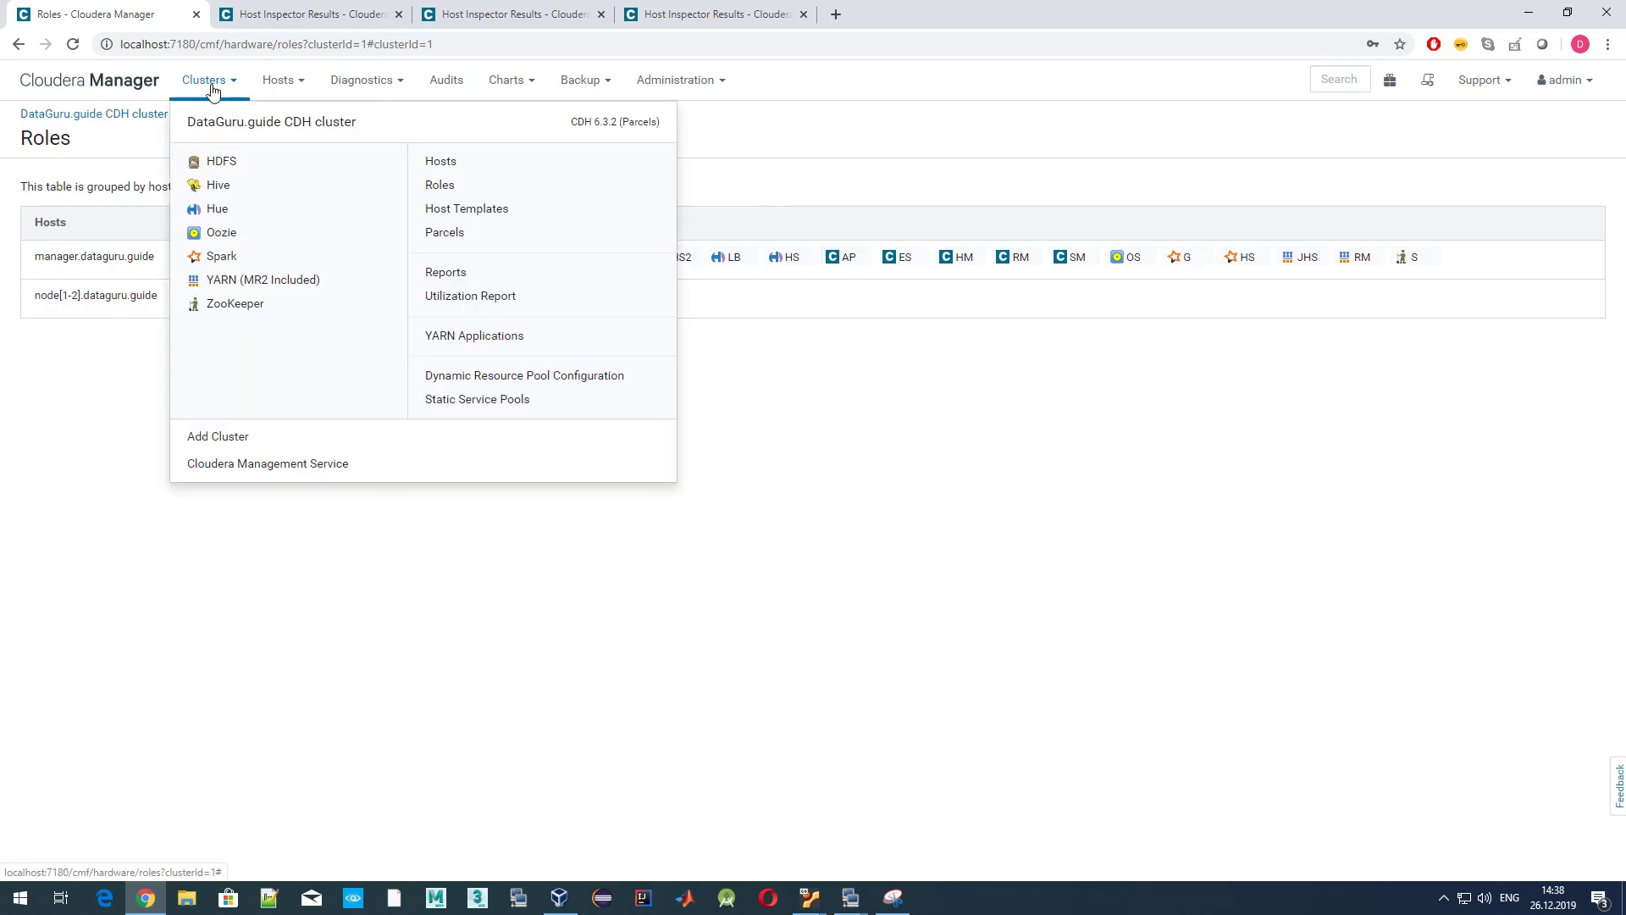
left_click(271, 123)
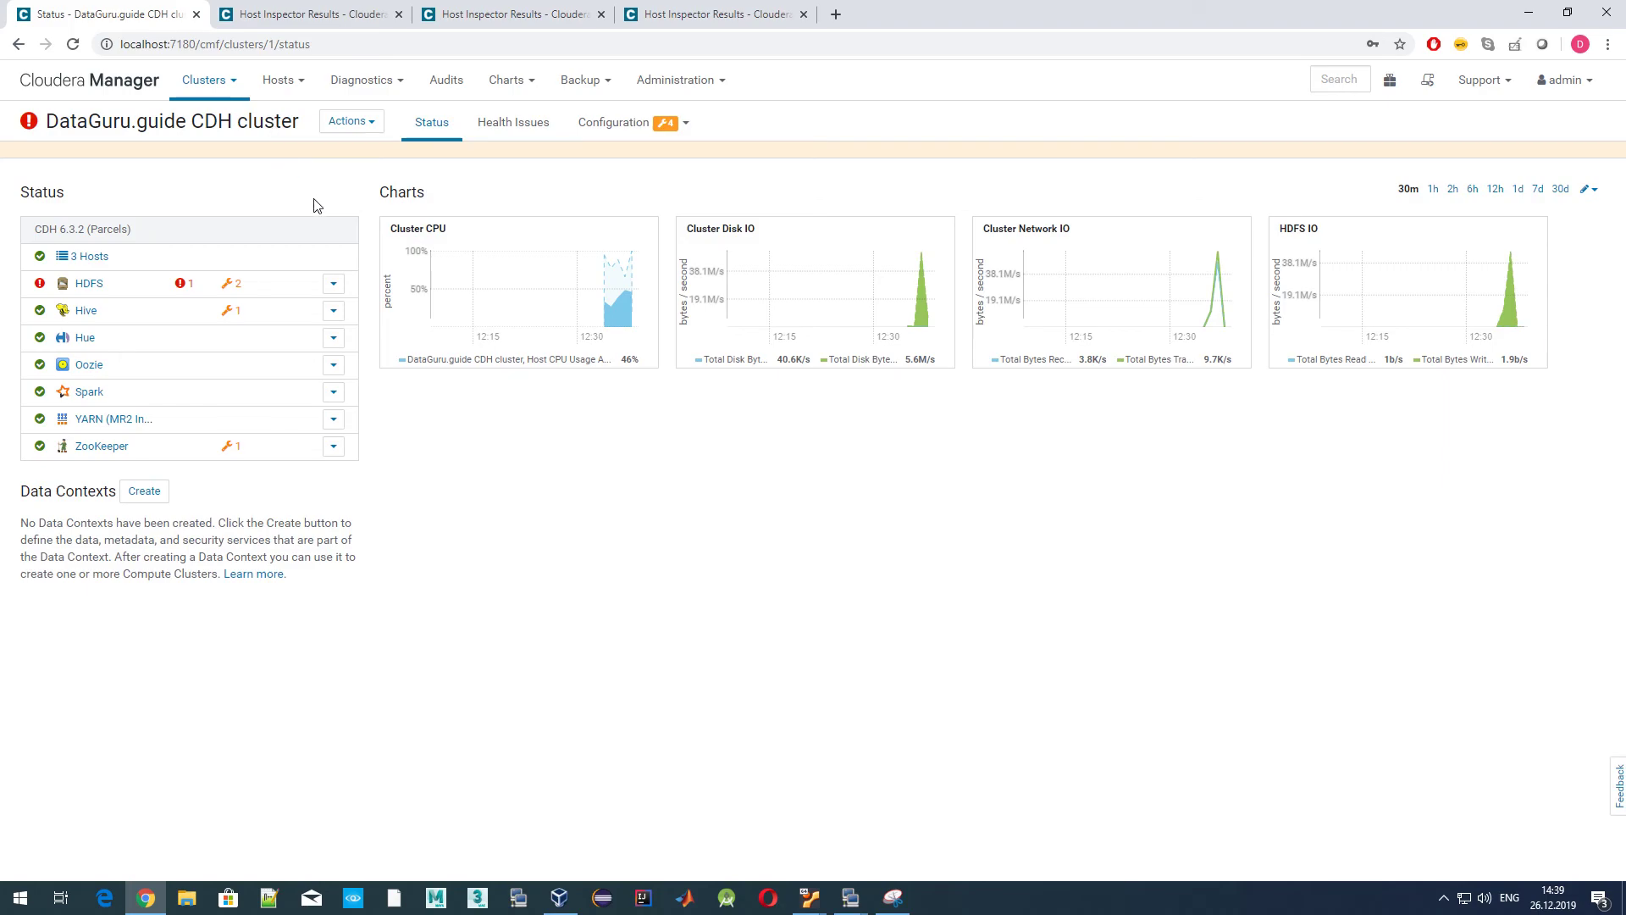
Examine the service types that can be added to the cluster, including HBase, and return to the home page without adding one.
left_click(364, 122)
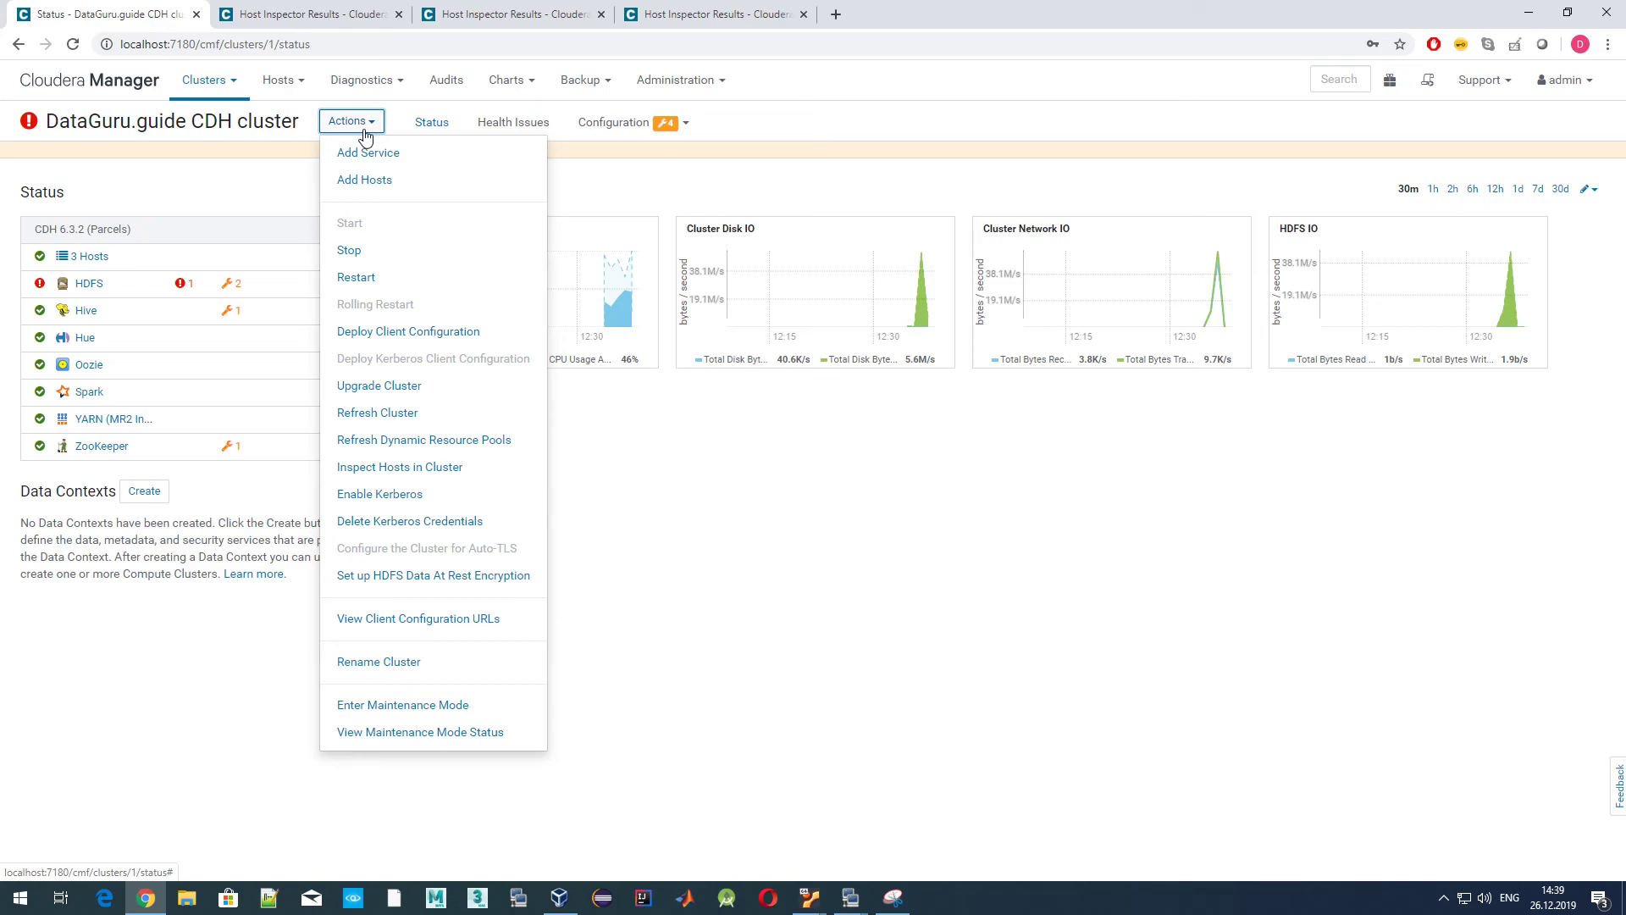
left_click(368, 152)
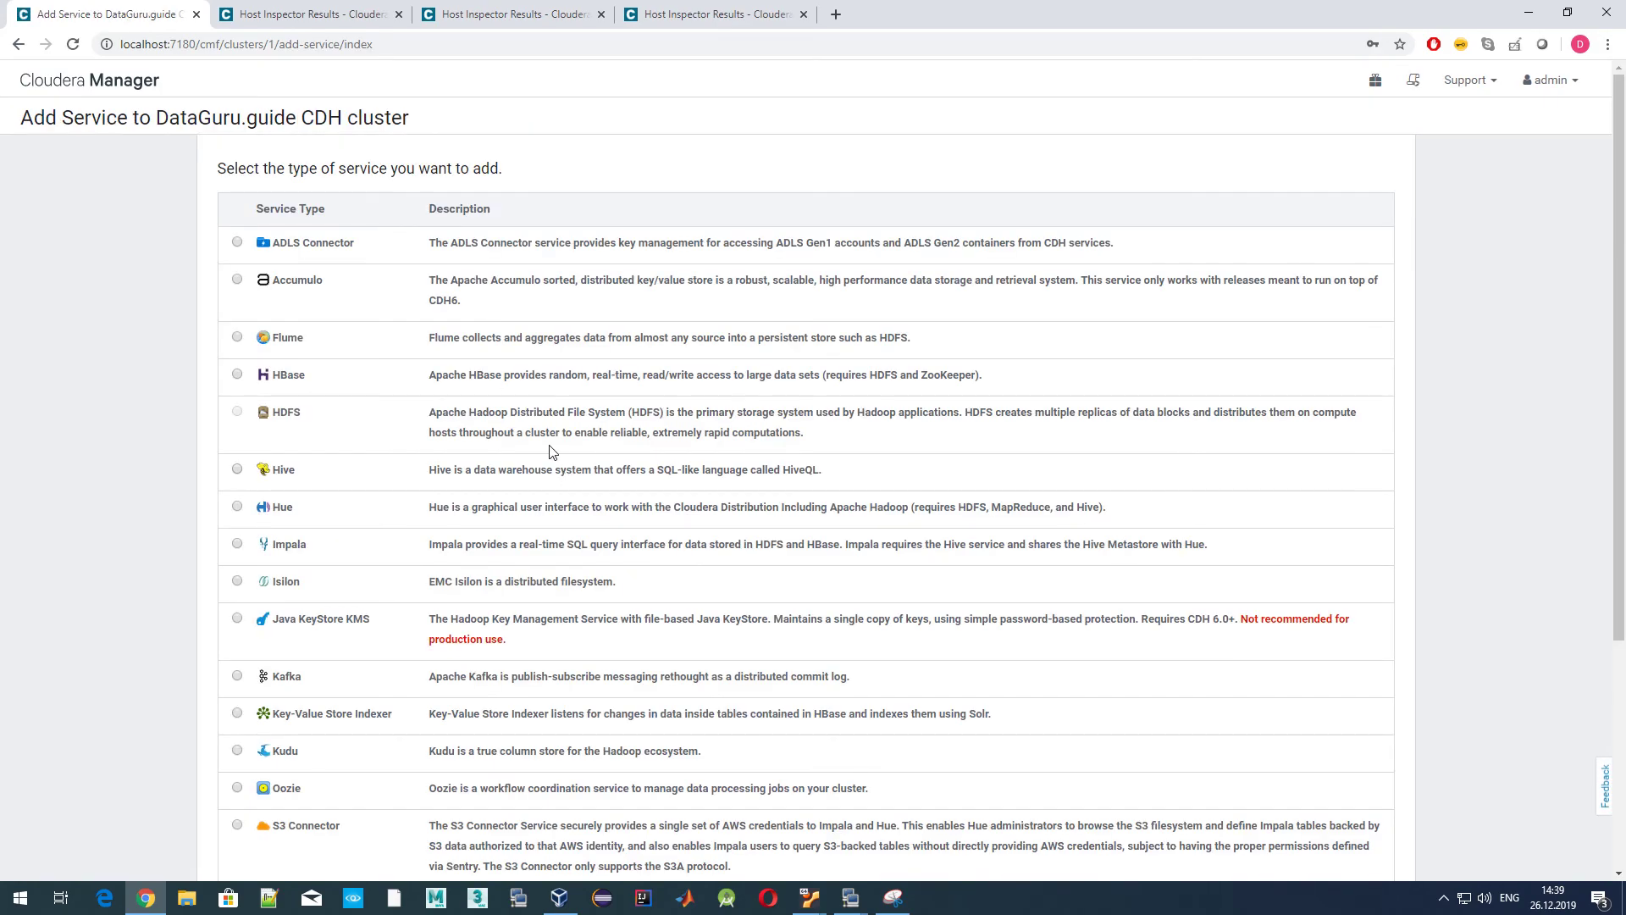
scroll(386, 419, "down", 2)
scroll(385, 419, "down", 1)
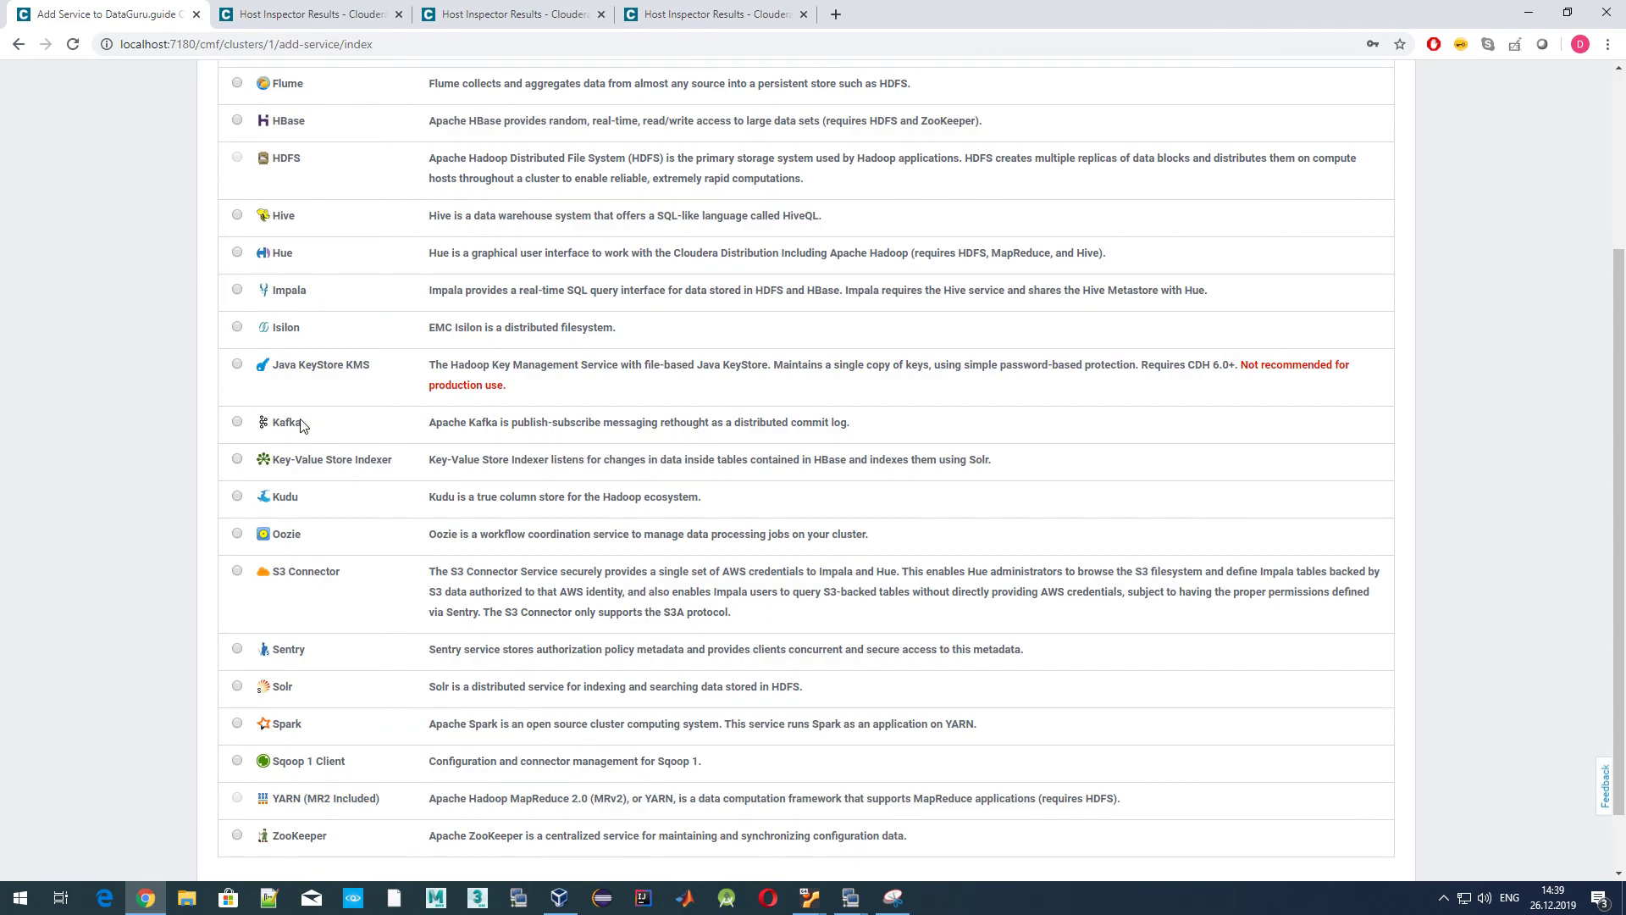
scroll(474, 536, "down", 1)
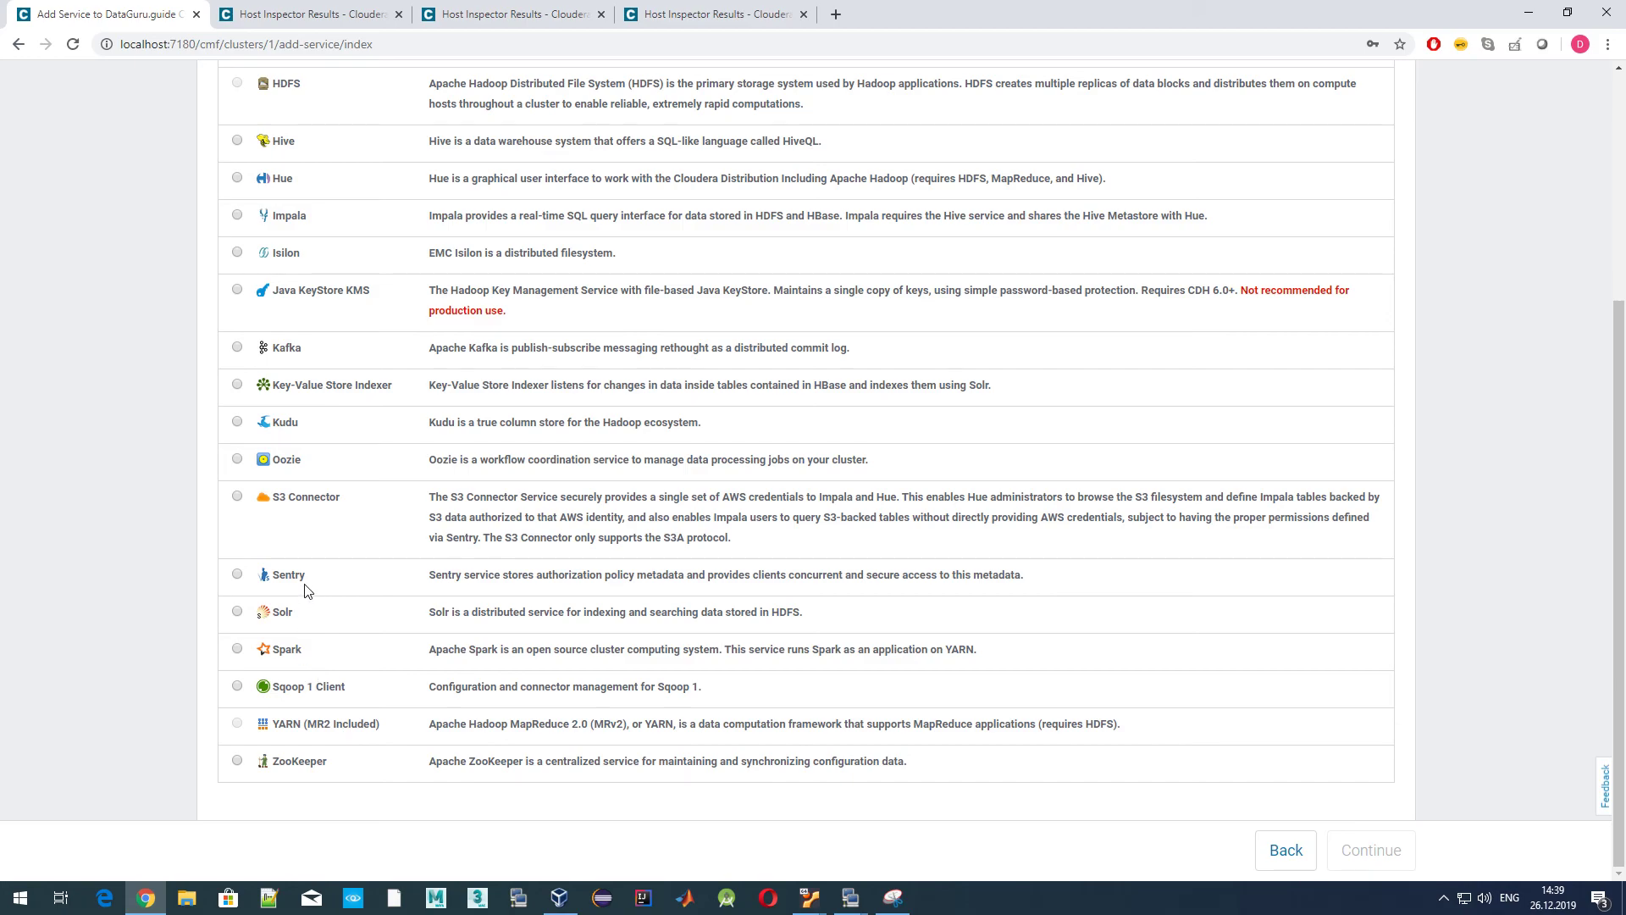
scroll(307, 591, "up", 4)
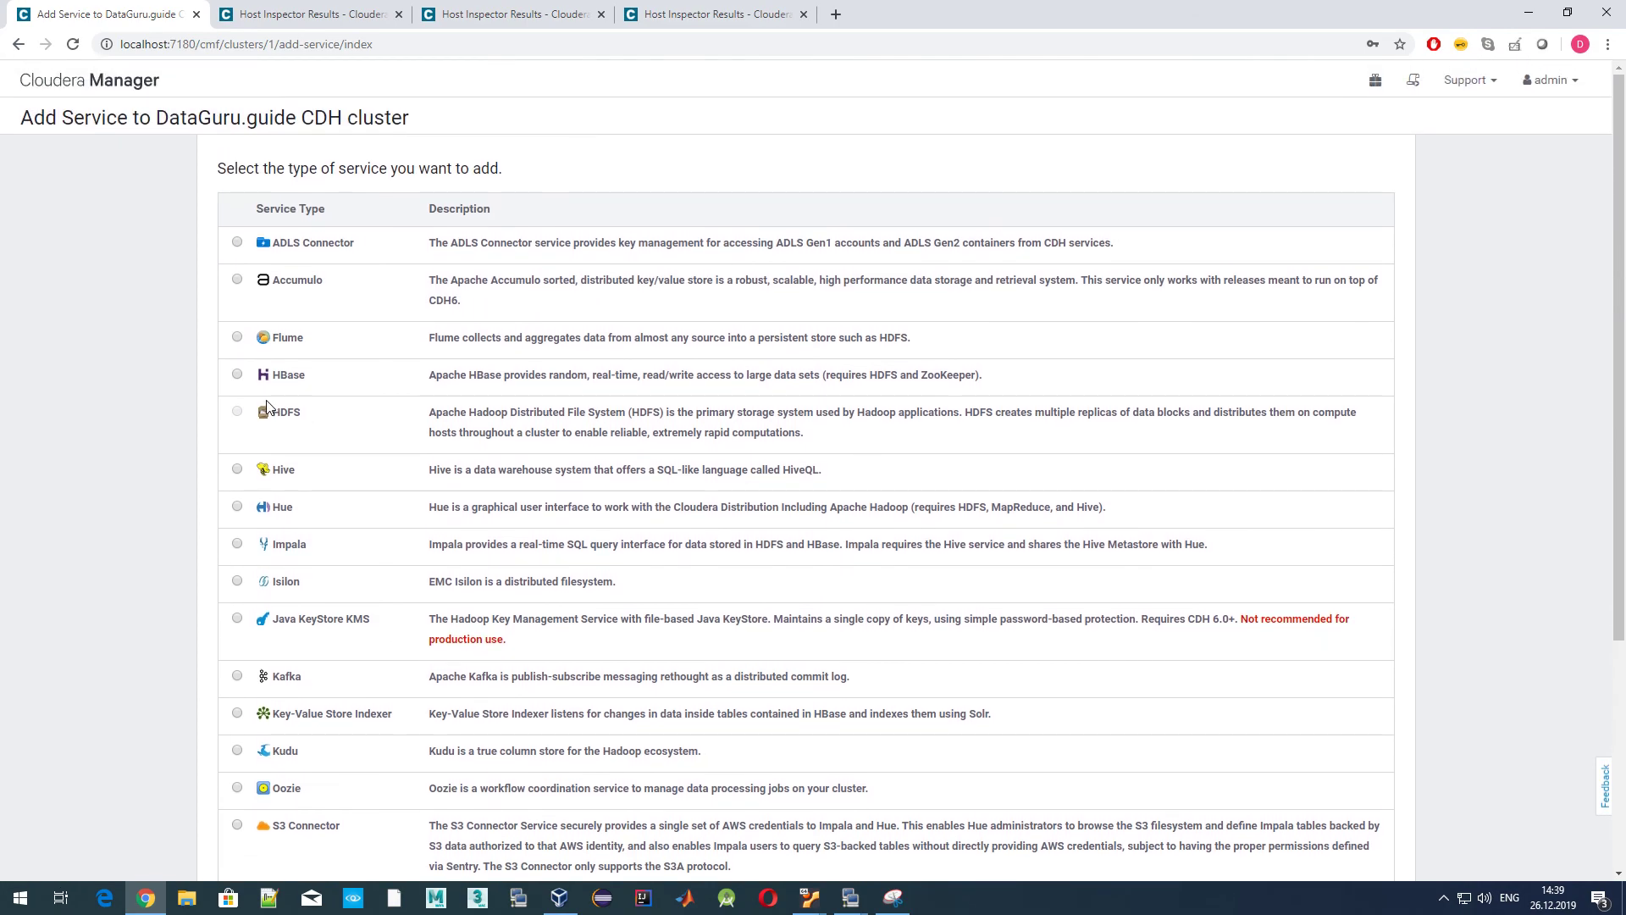
left_click_drag(269, 374, 319, 375)
left_click(359, 371)
left_click(145, 83)
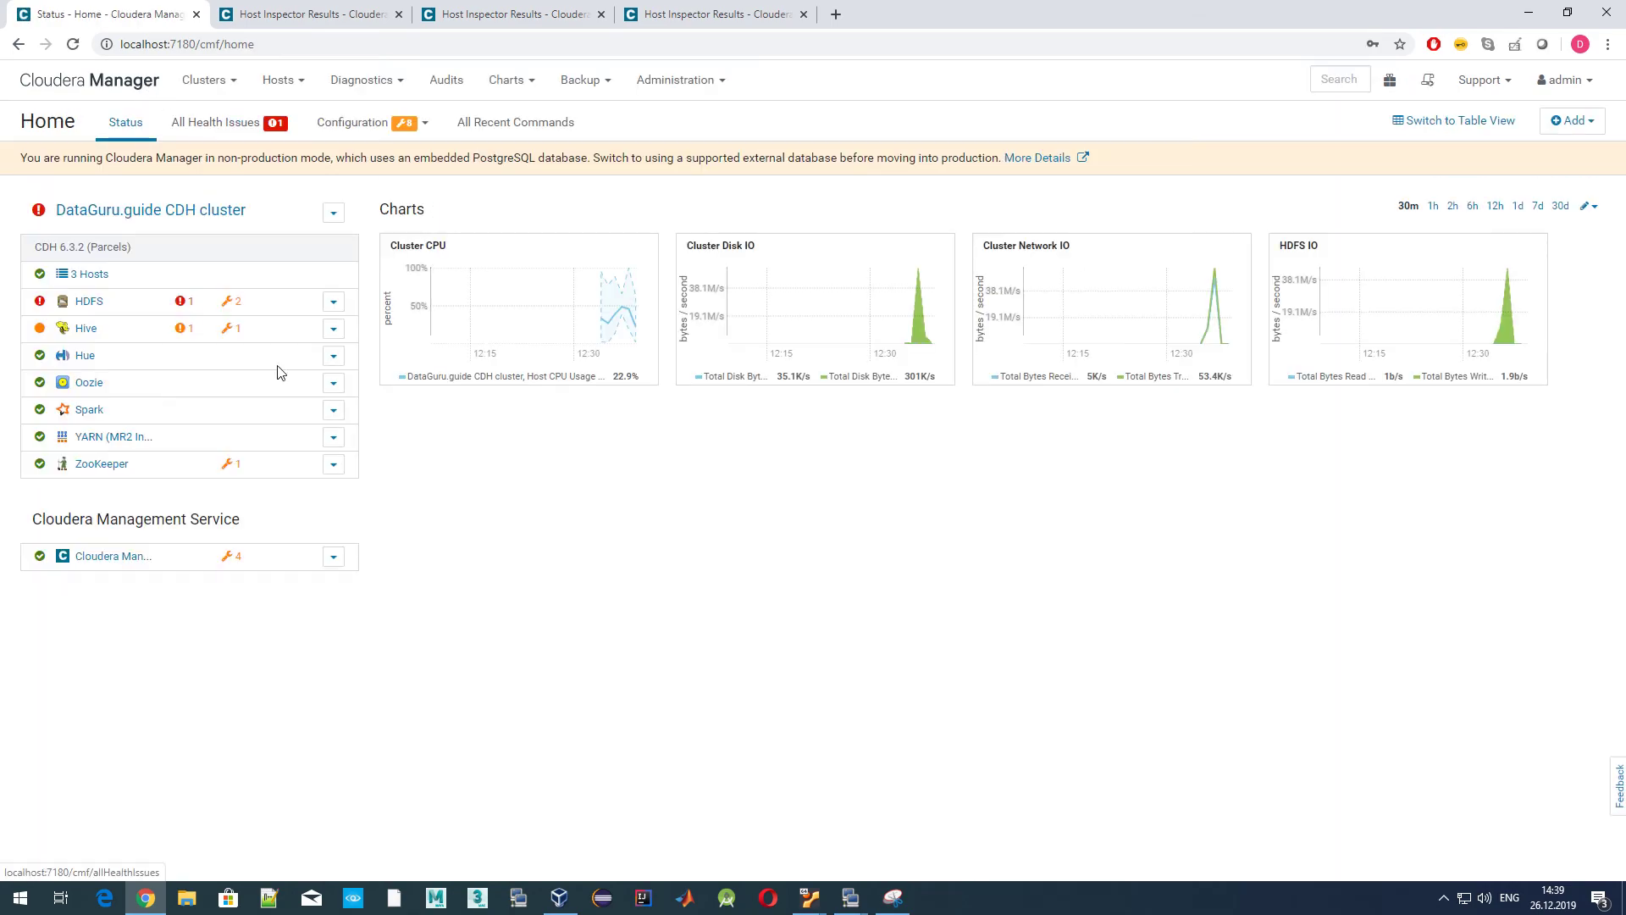
Examine the HDFS Under-Replicated Blocks health issue and return to the home page.
left_click(181, 301)
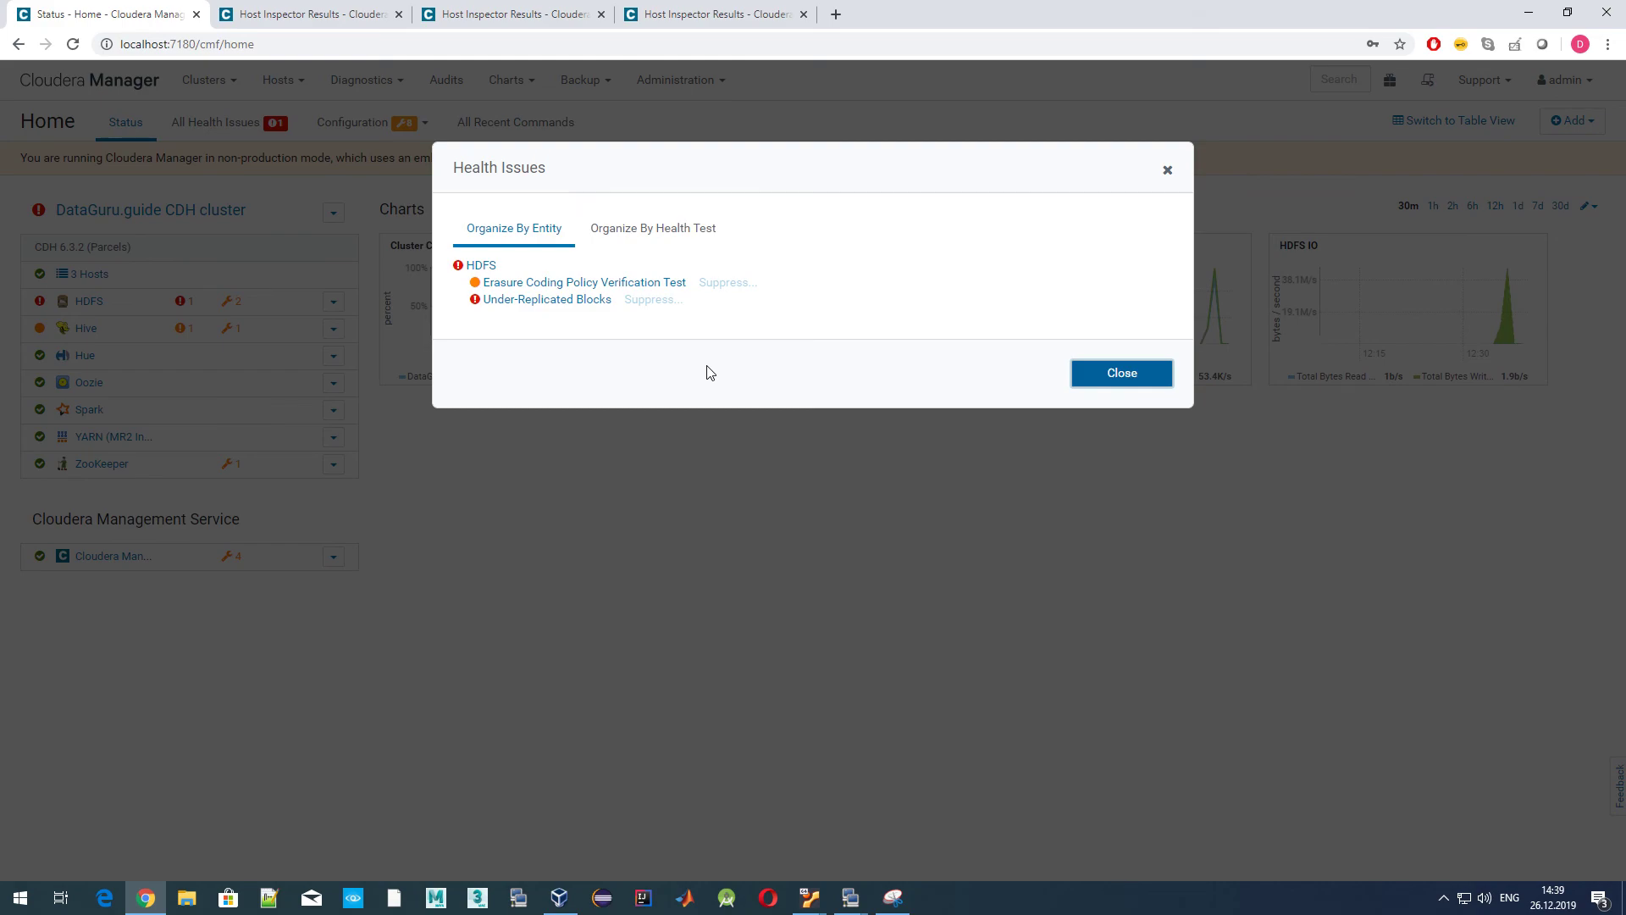
left_click(567, 301)
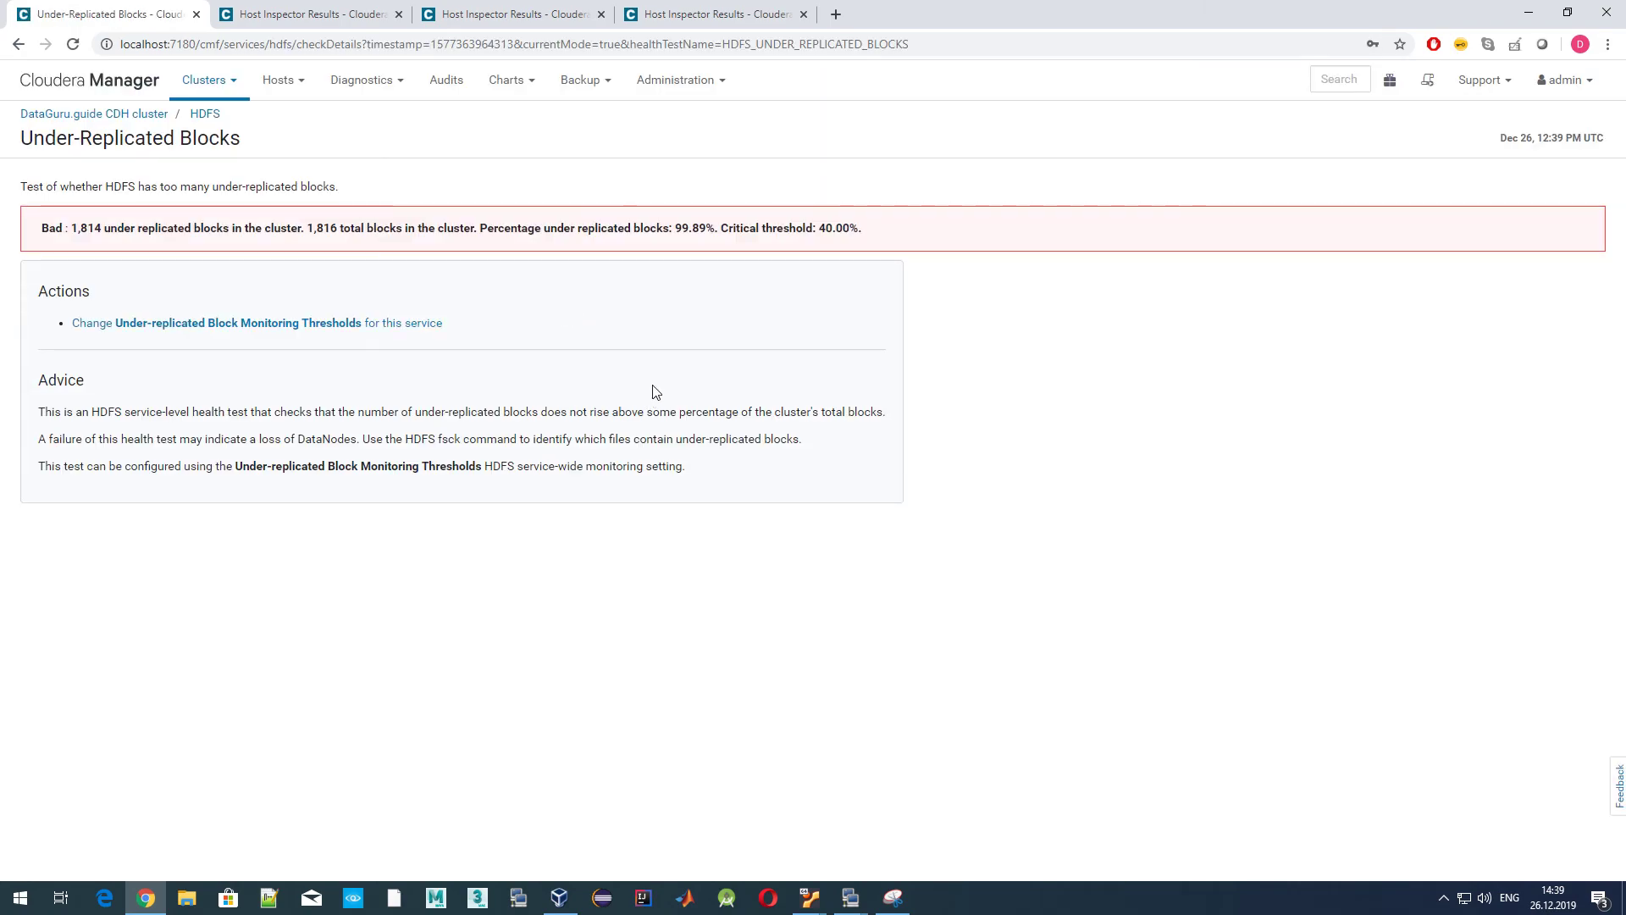
left_click_drag(106, 227, 964, 218)
left_click(922, 277)
left_click(210, 88)
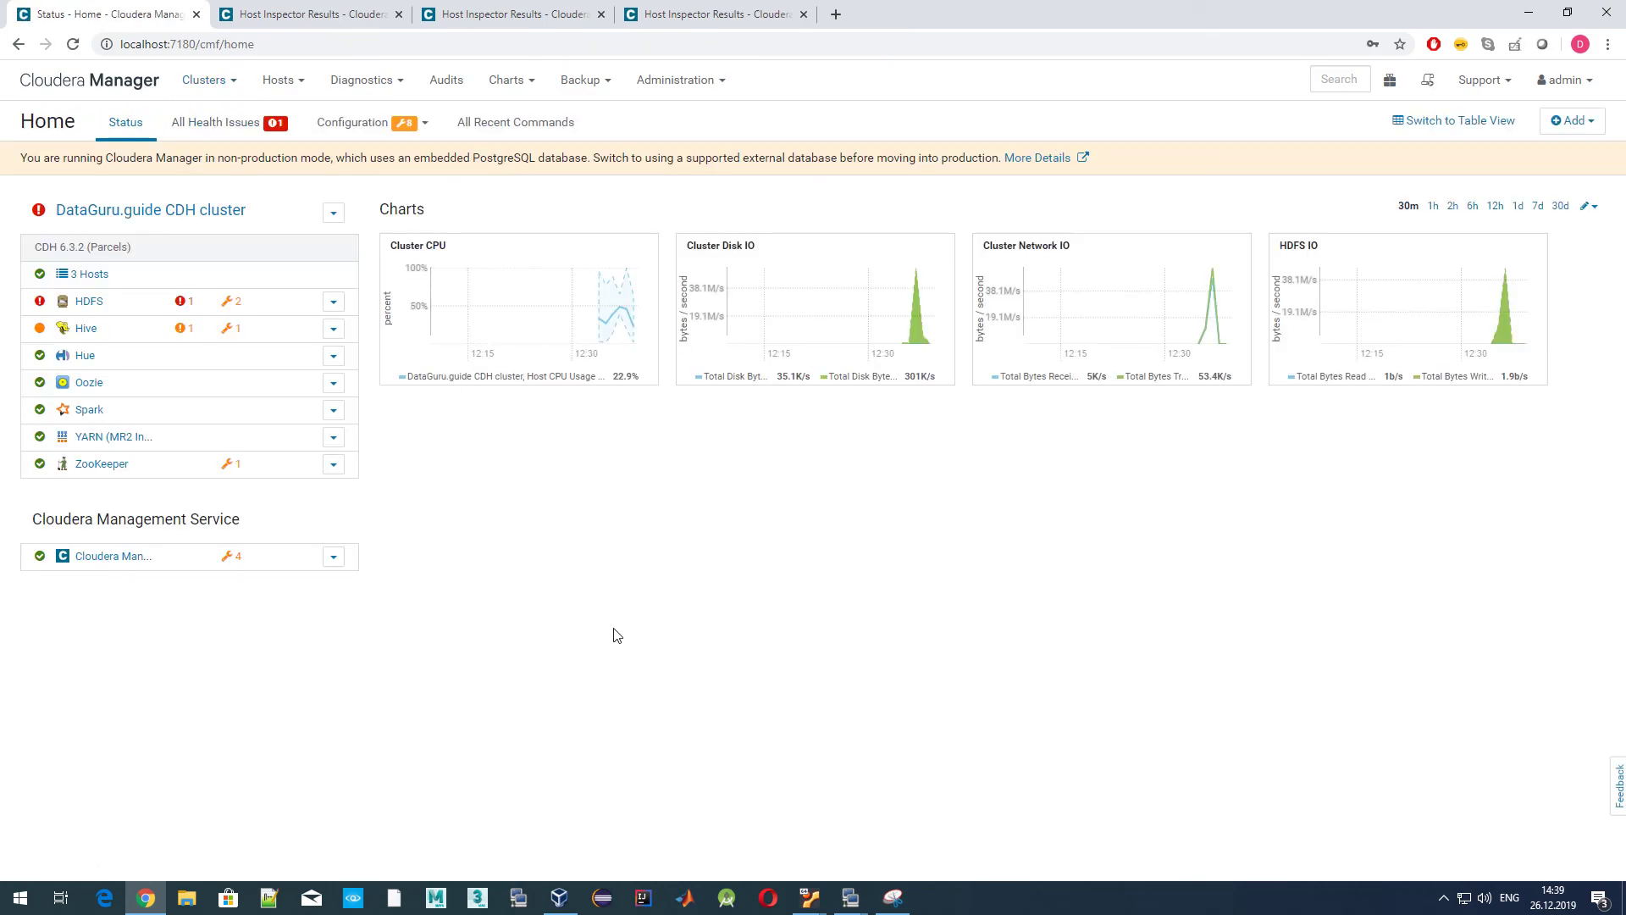